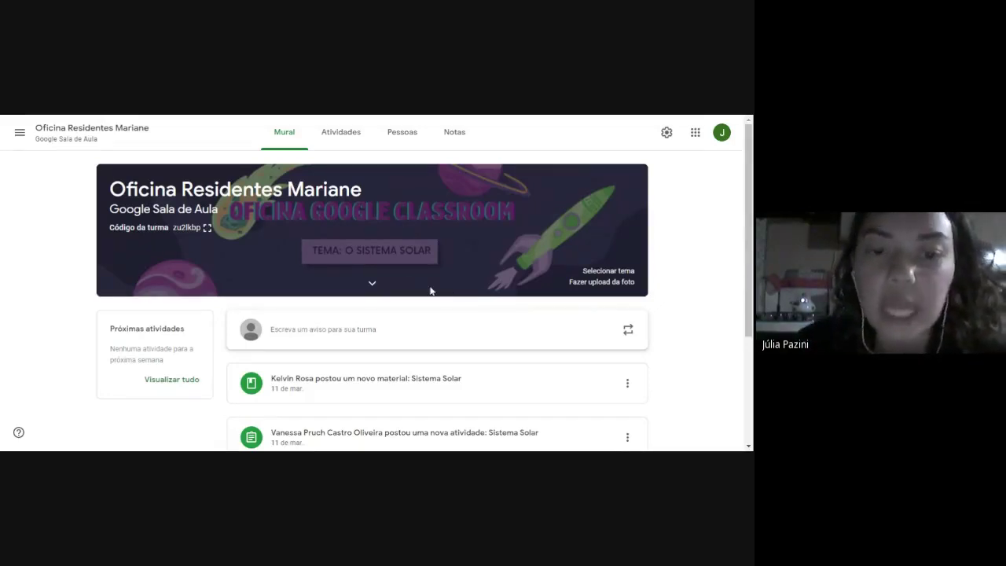
# Go to the class's Atividades page and open the Criar menu of item types.
pyautogui.scroll(-1, 431, 290)
pyautogui.scroll(1, 429, 290)
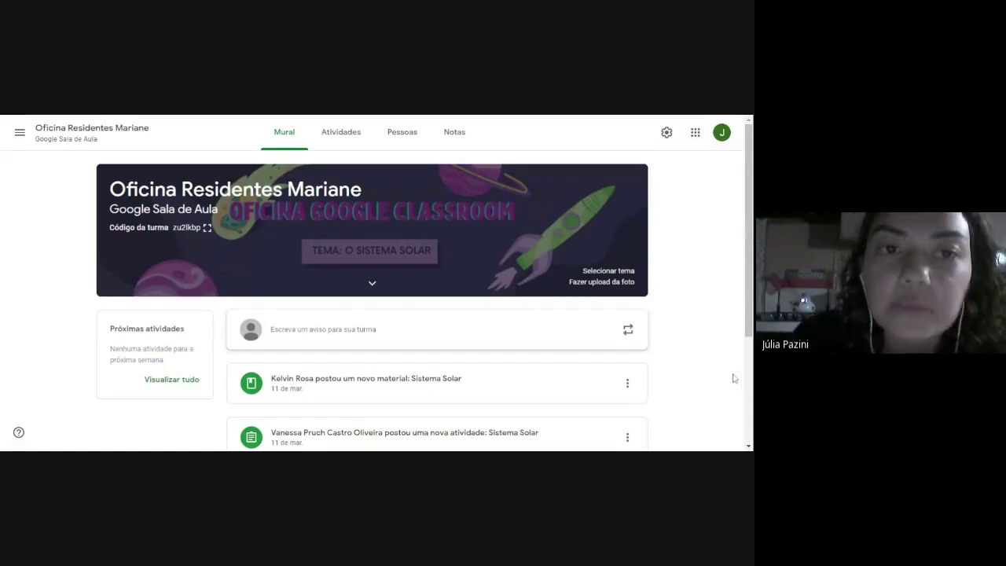
pyautogui.click(354, 134)
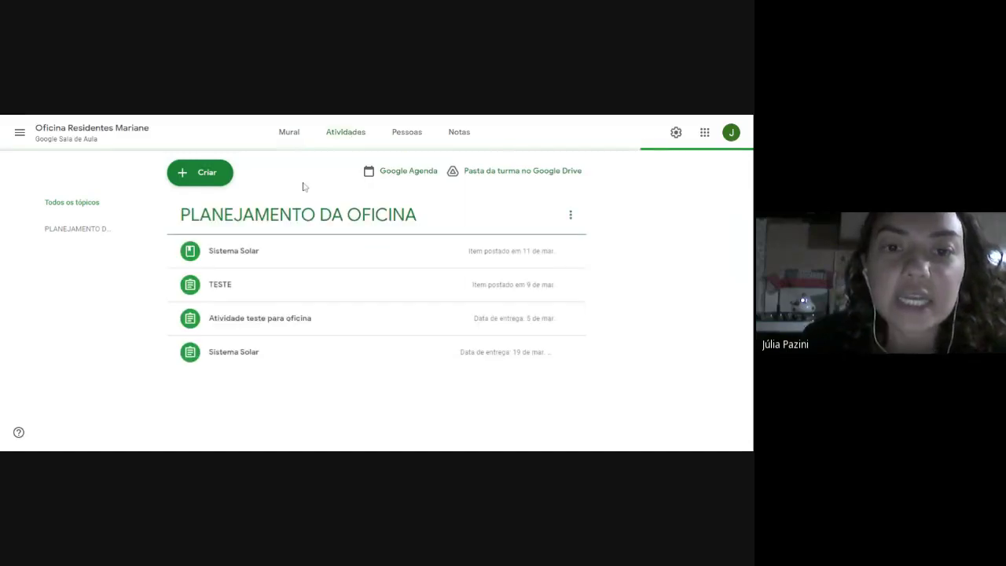
pyautogui.click(222, 180)
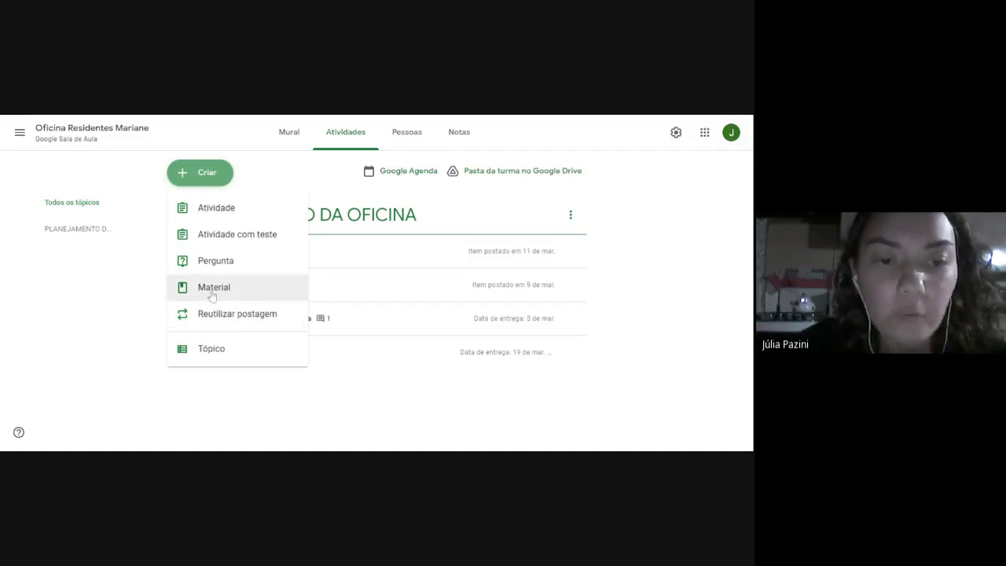
# Create a material titled 'Movimentos terrestres' described as 'Vídeo explicativo sobre os movimentos terrestres'.
pyautogui.click(212, 289)
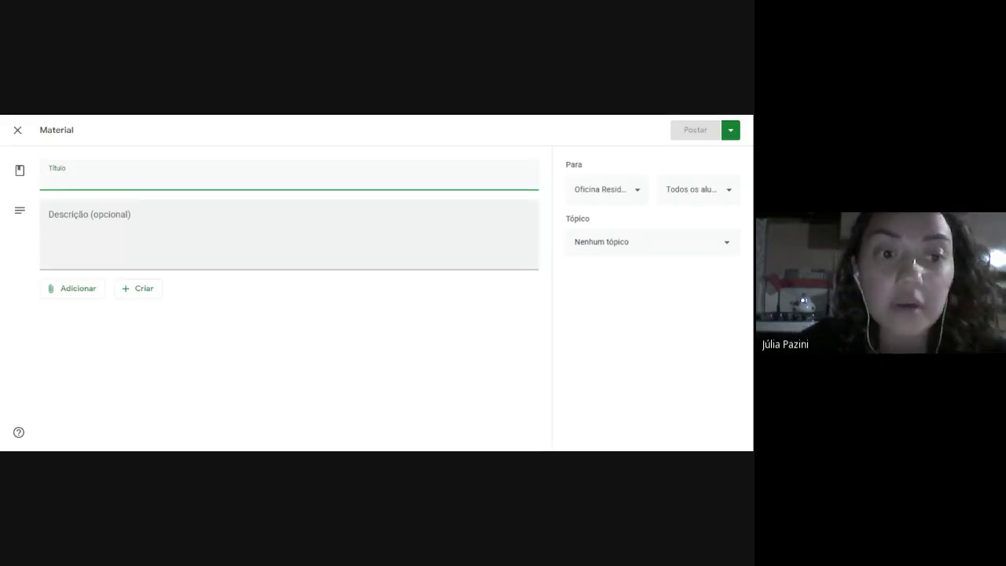
pyautogui.write('M')
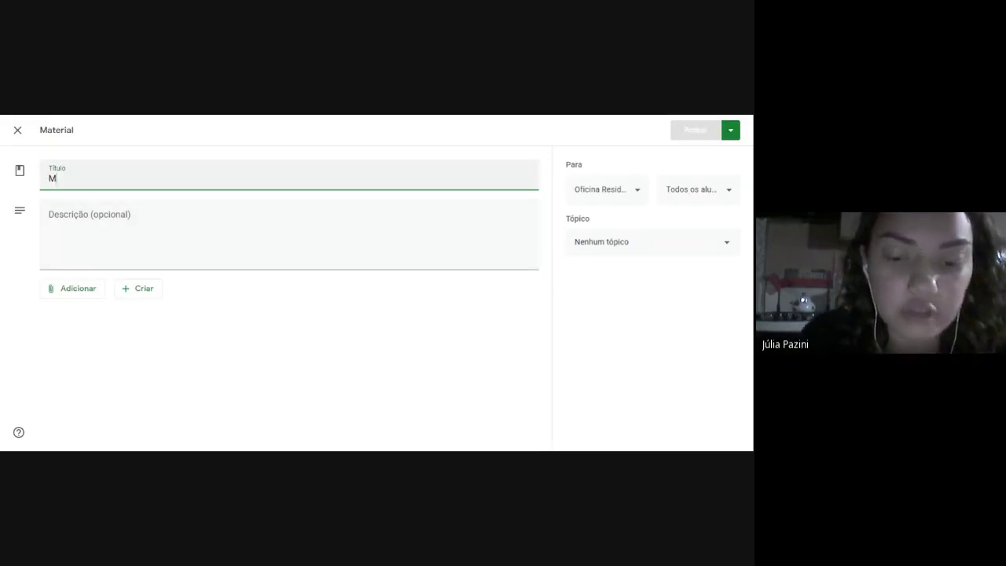
pyautogui.write('ovimentos')
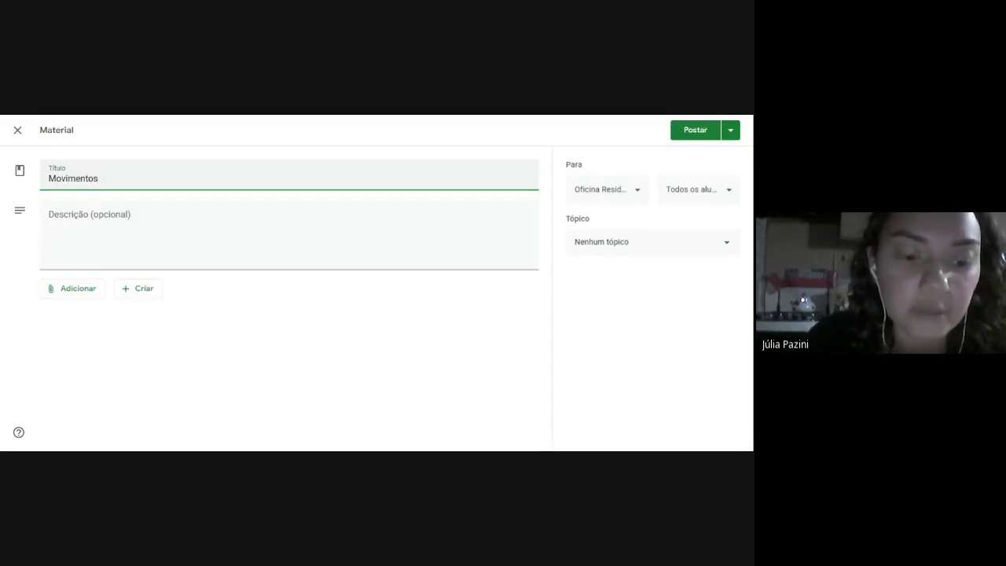
pyautogui.write(' terres')
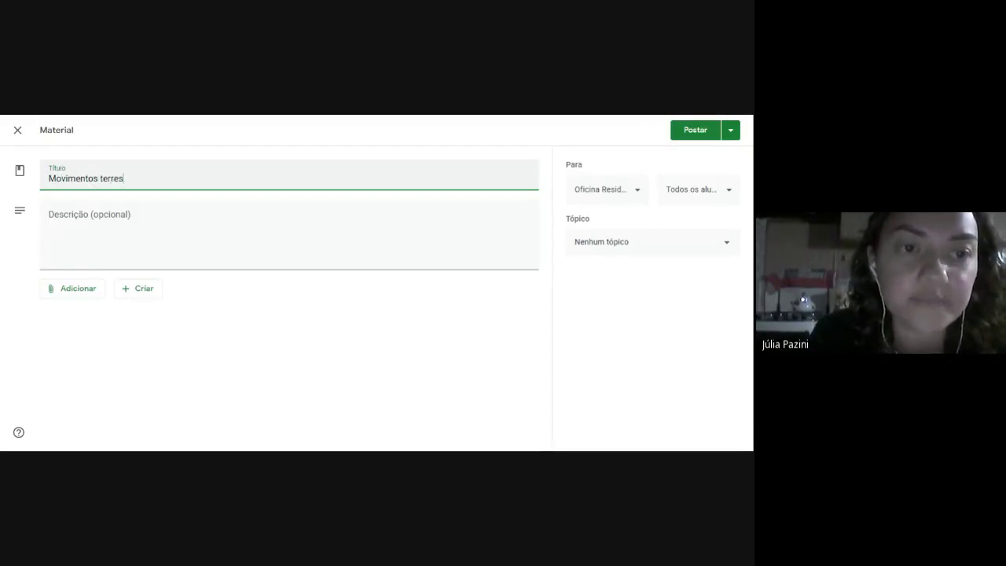
pyautogui.write('tres')
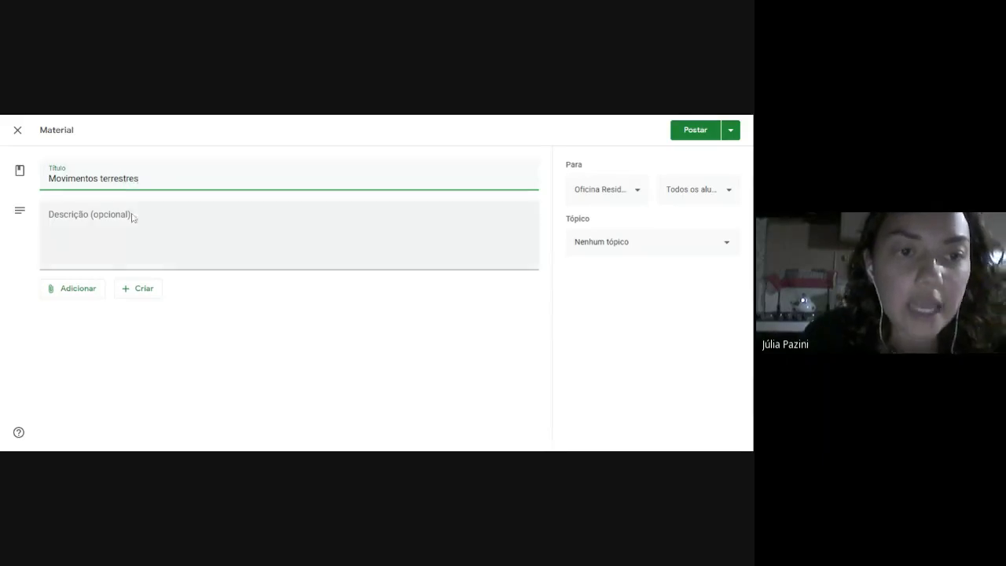
pyautogui.click(132, 217)
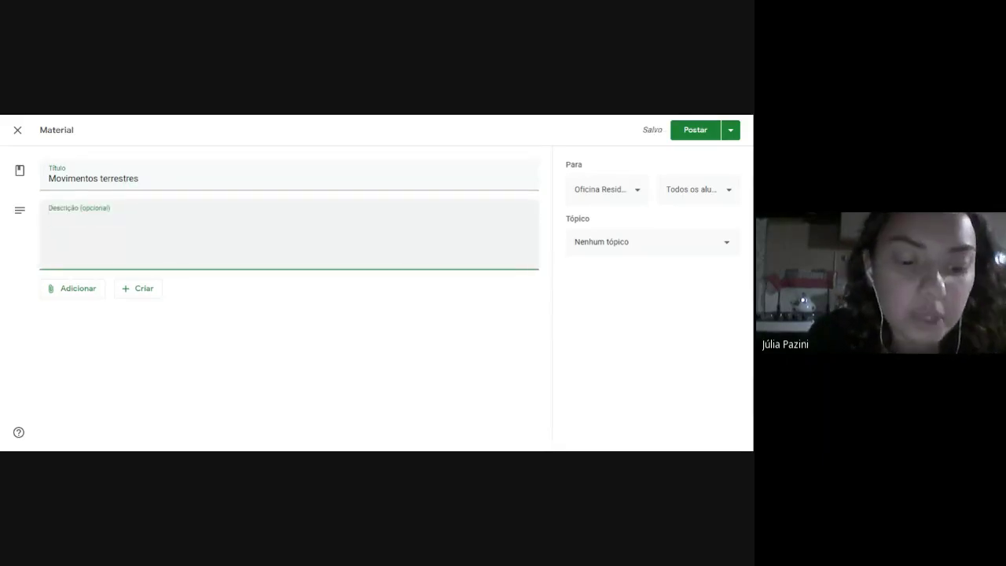
pyautogui.write('Vídeo')
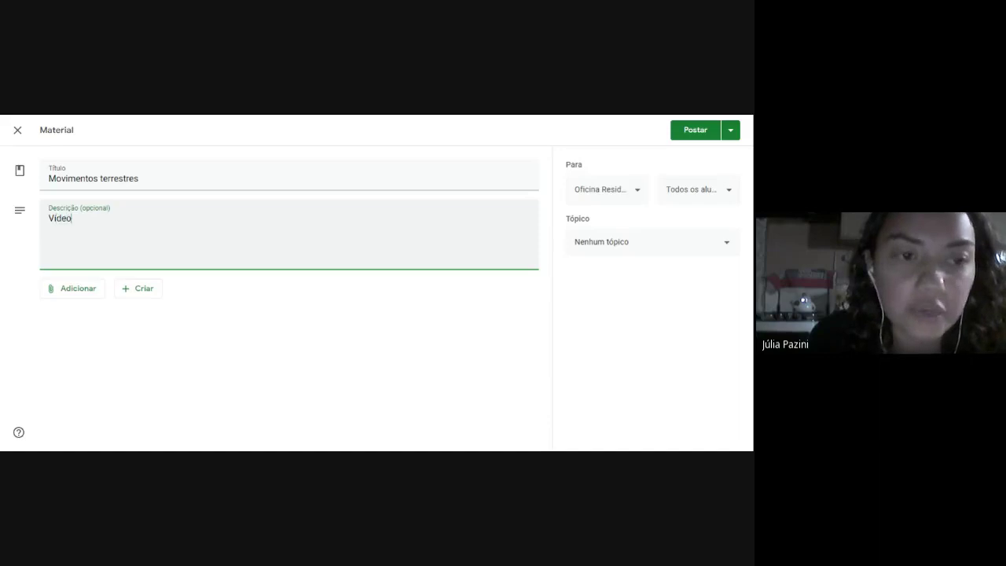
pyautogui.write(' explicat')
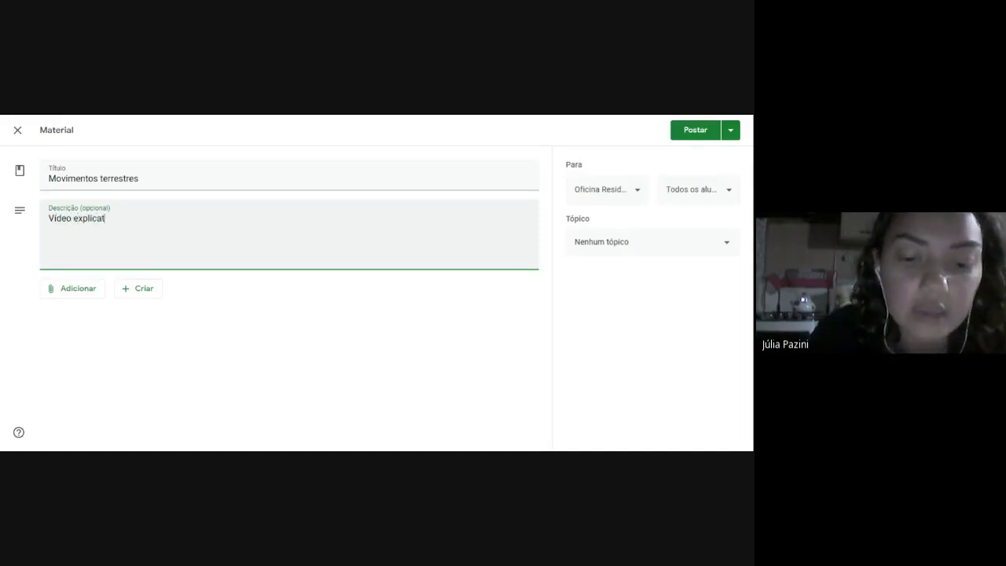
pyautogui.write('ivo sobre')
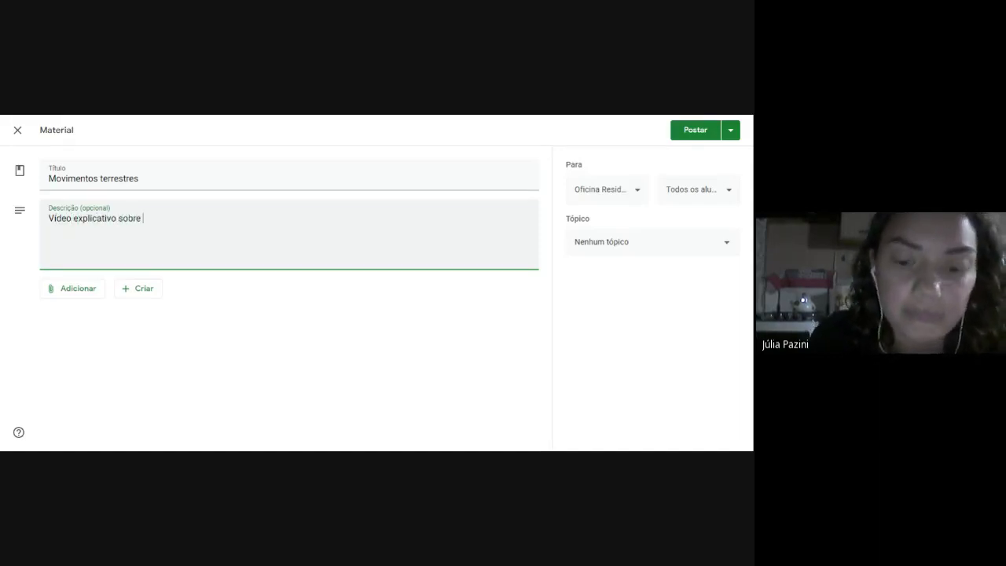
pyautogui.write(' os movimentos')
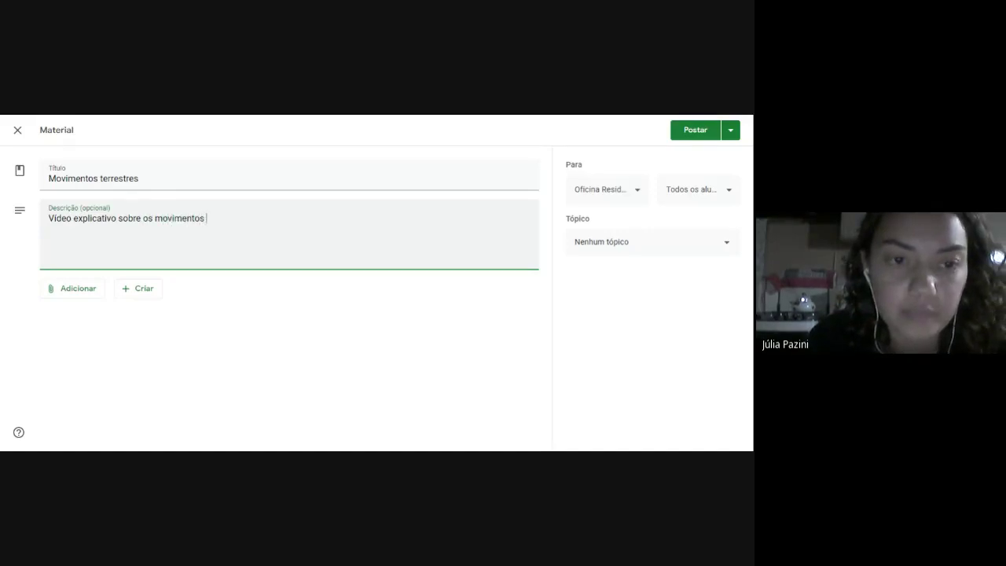
pyautogui.write(' terrestres')
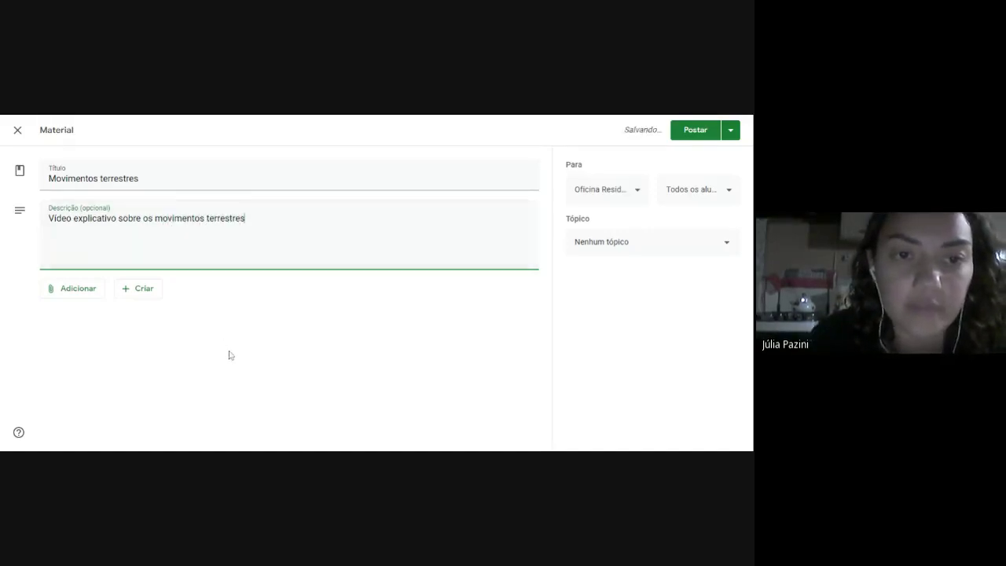
pyautogui.click(83, 296)
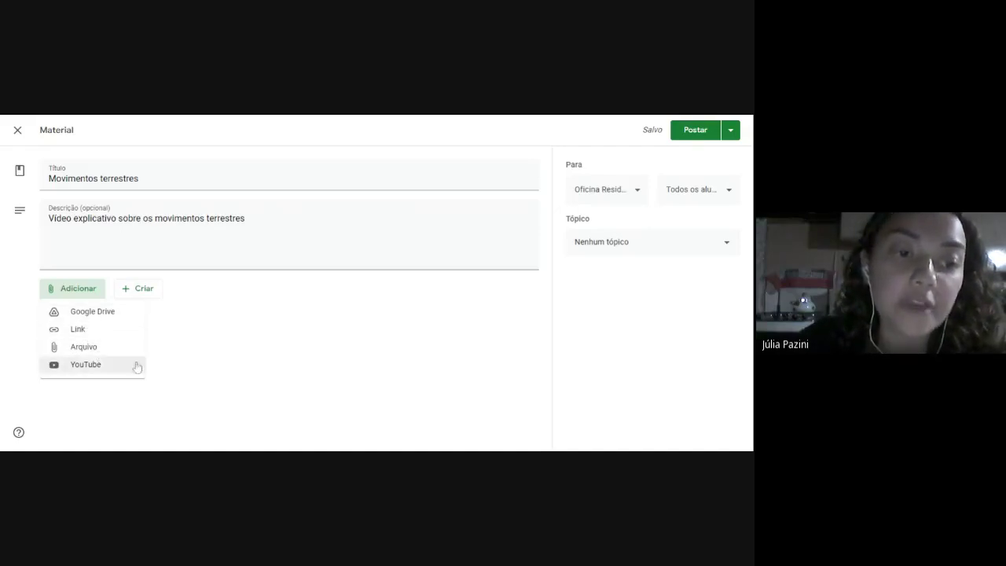
# Search YouTube for 'movimentos da terra' and attach the video 'OS MOVIMENTOS DA TERRA'.
pyautogui.click(85, 371)
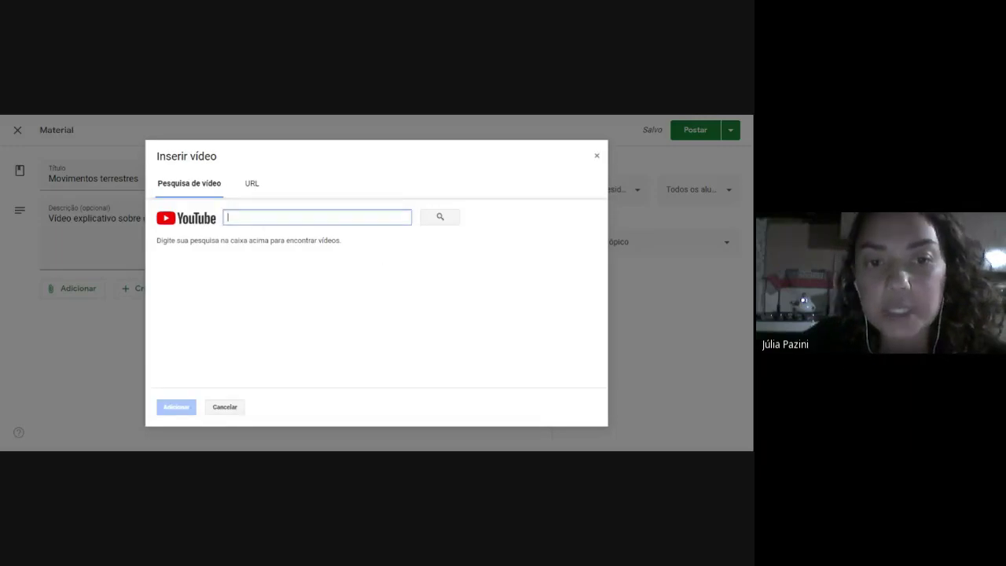
pyautogui.write('movim')
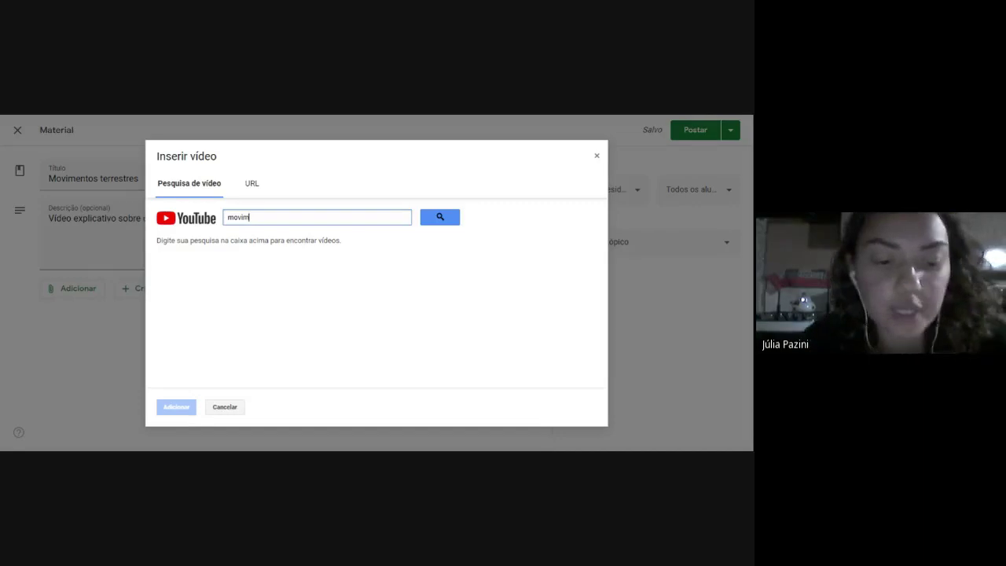
pyautogui.write('entos')
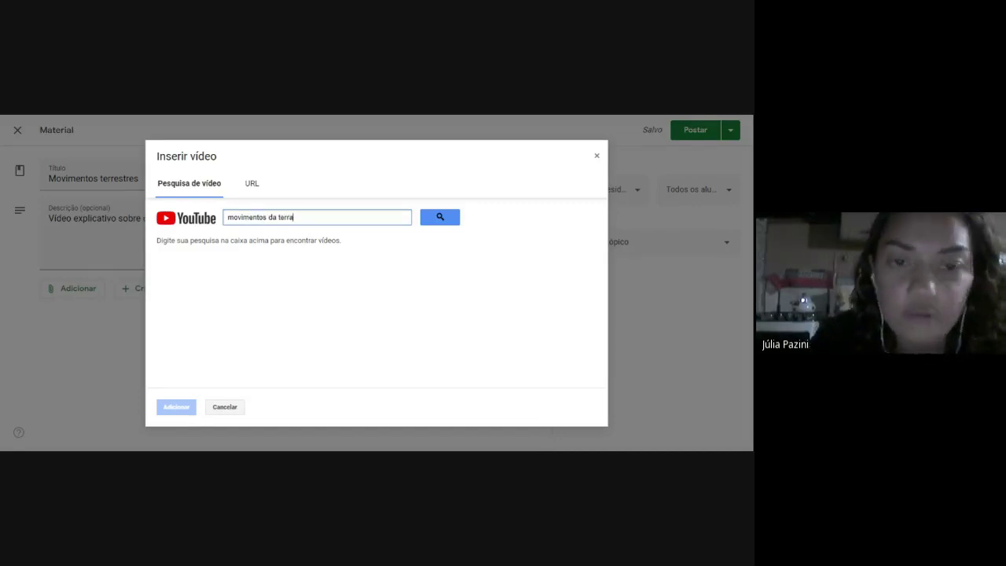
pyautogui.write(' da terra')
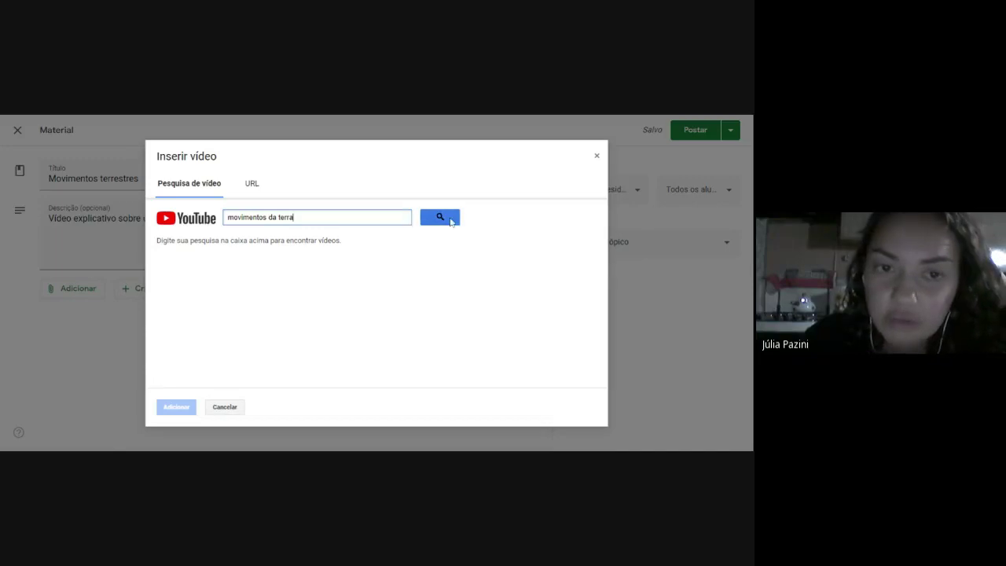
pyautogui.click(448, 219)
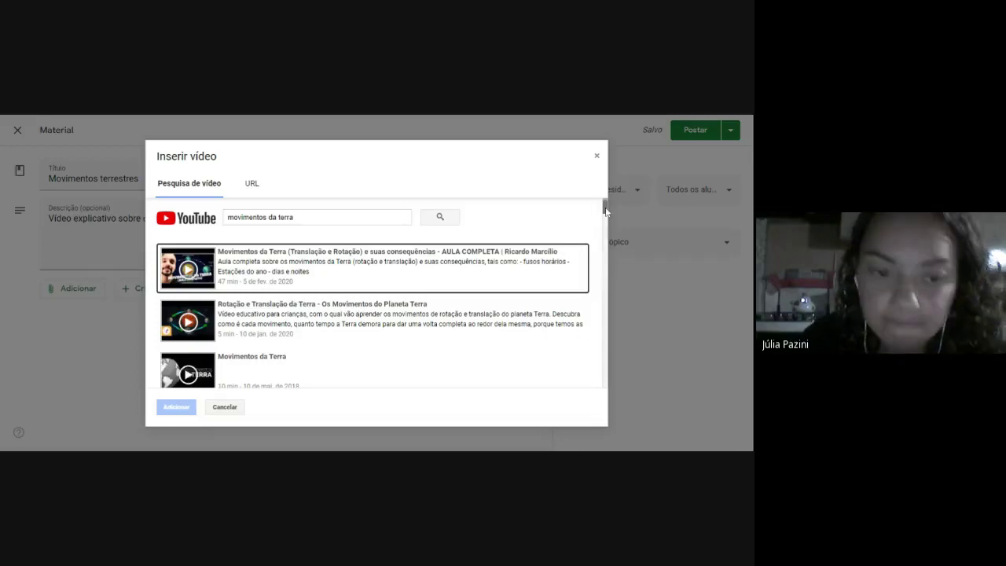
pyautogui.moveTo(608, 212); pyautogui.dragTo(606, 243)
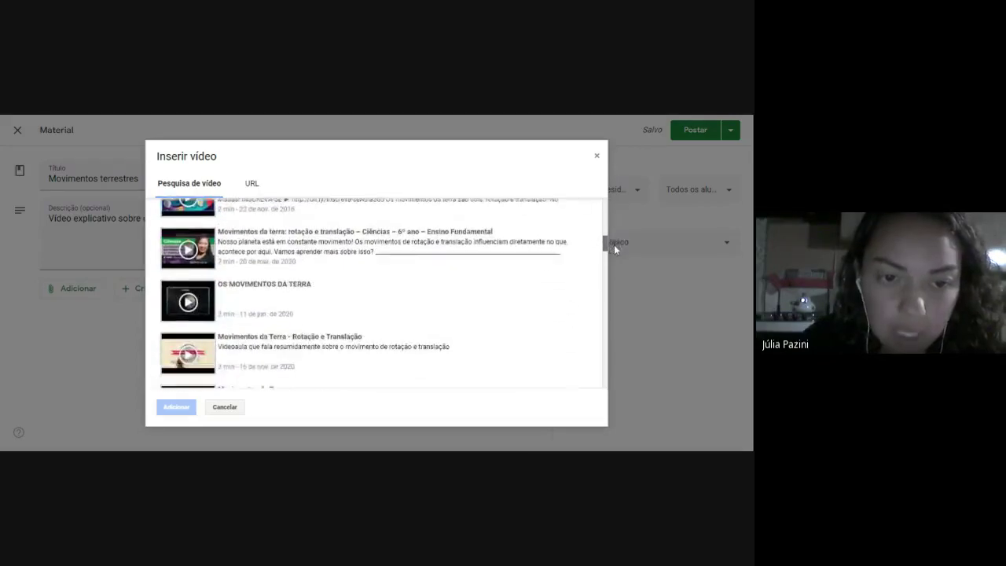
pyautogui.click(179, 306)
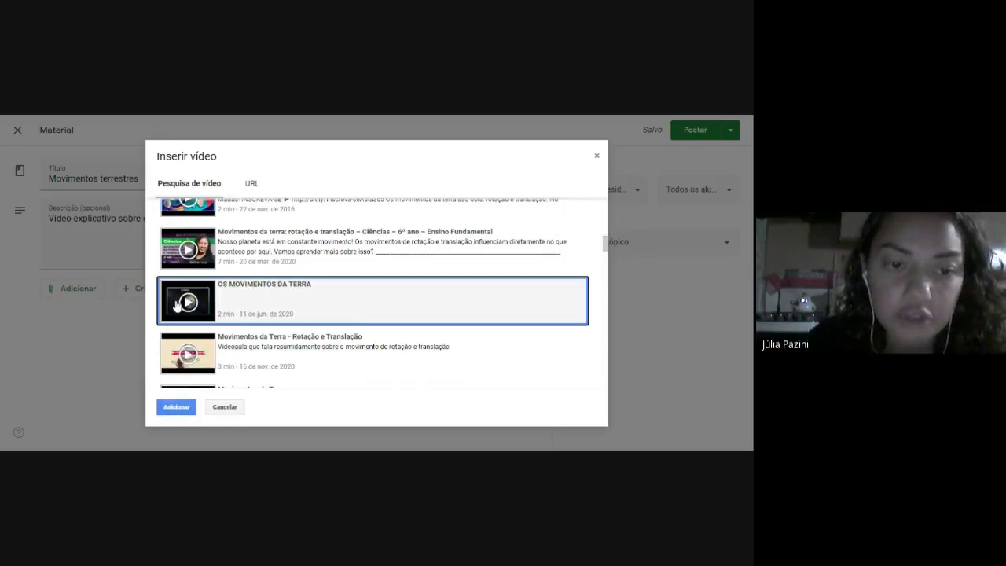
pyautogui.click(175, 407)
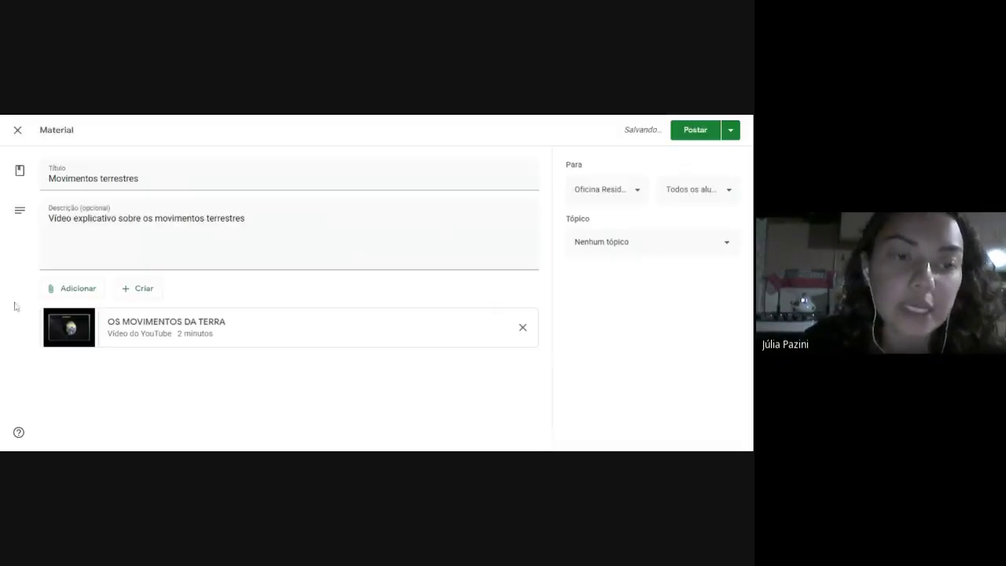
pyautogui.click(160, 289)
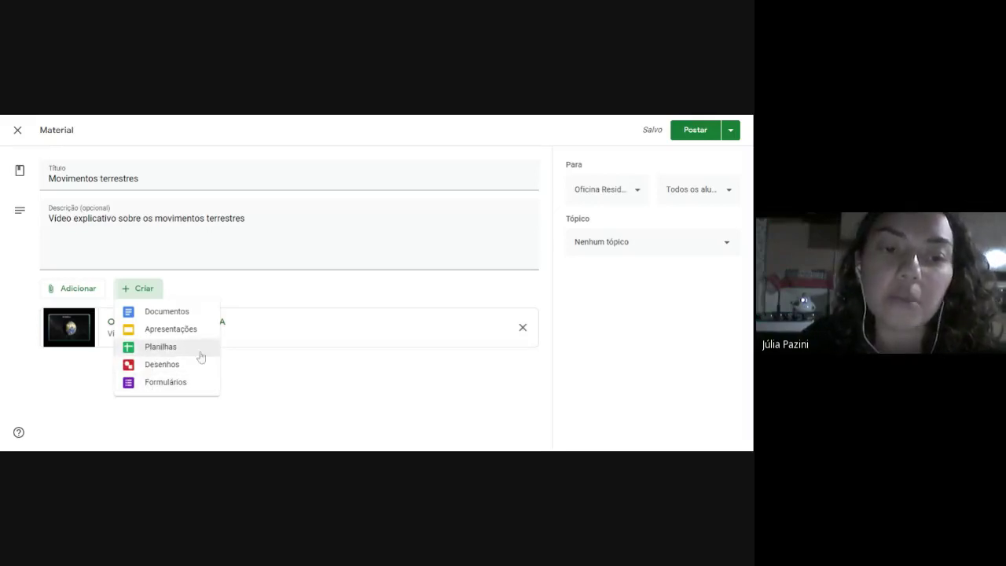
# Leave the class and student recipients unchanged and add a new topic 'Sistema Solar'.
pyautogui.click(338, 363)
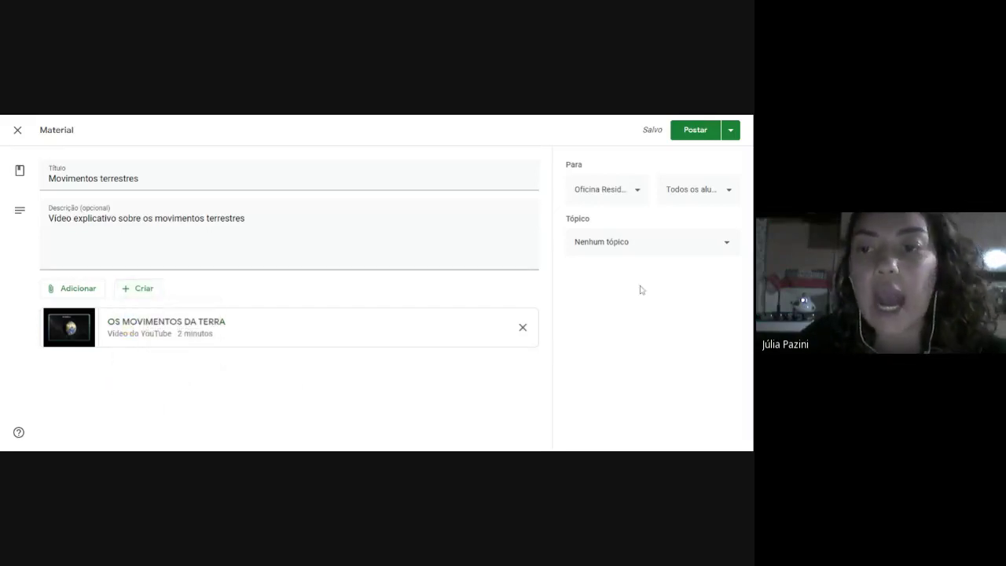
pyautogui.click(629, 193)
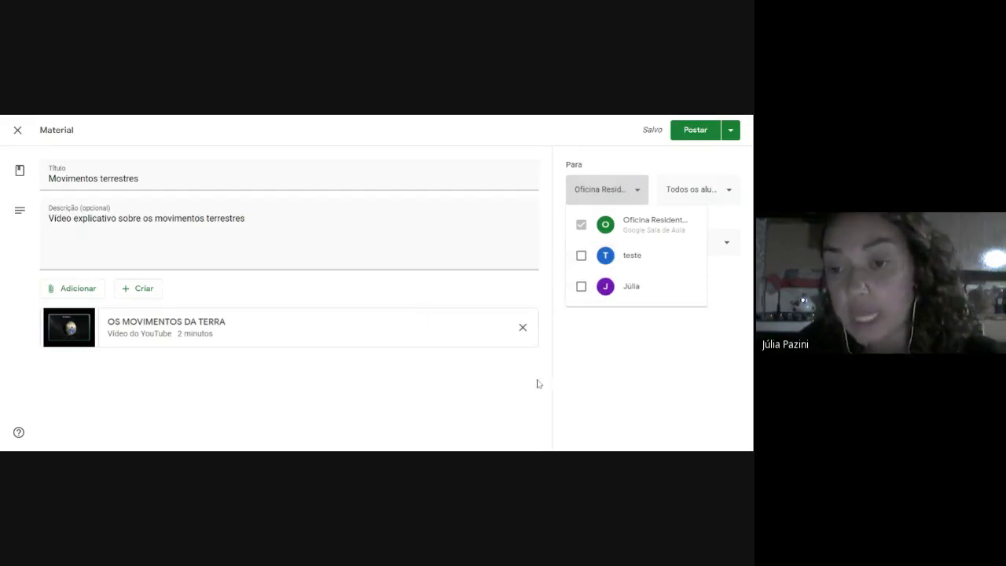
pyautogui.click(495, 381)
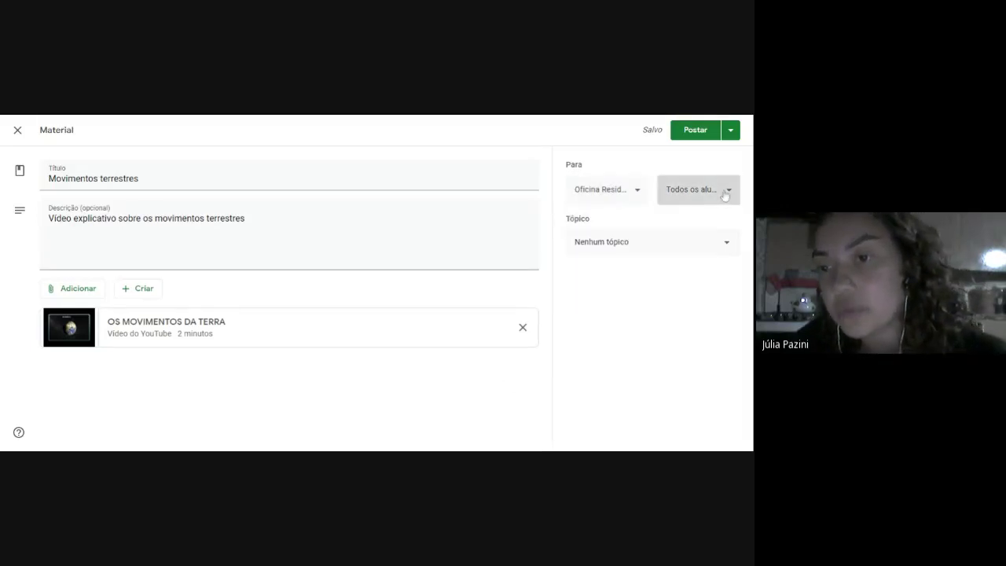
pyautogui.click(696, 190)
pyautogui.click(437, 393)
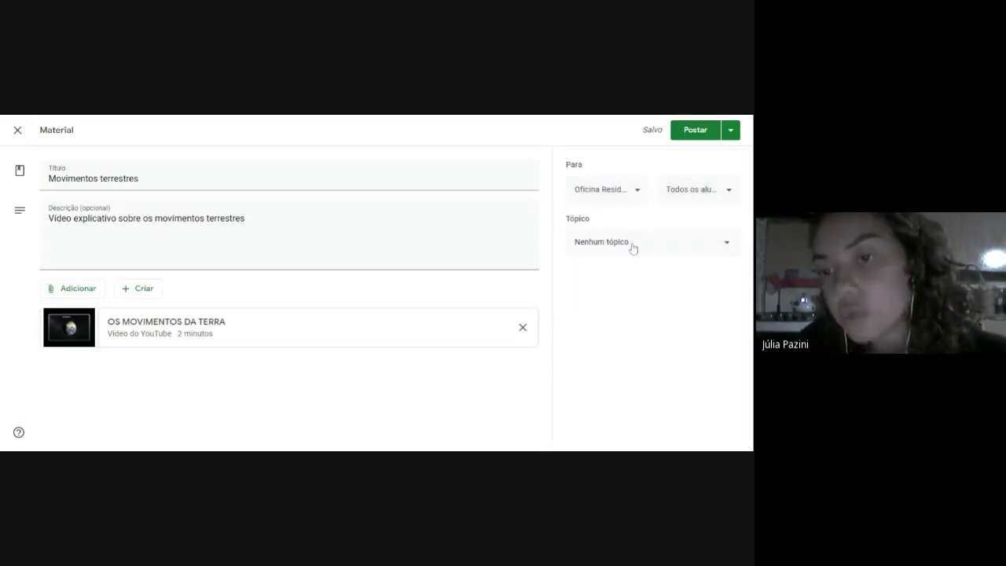
pyautogui.click(633, 246)
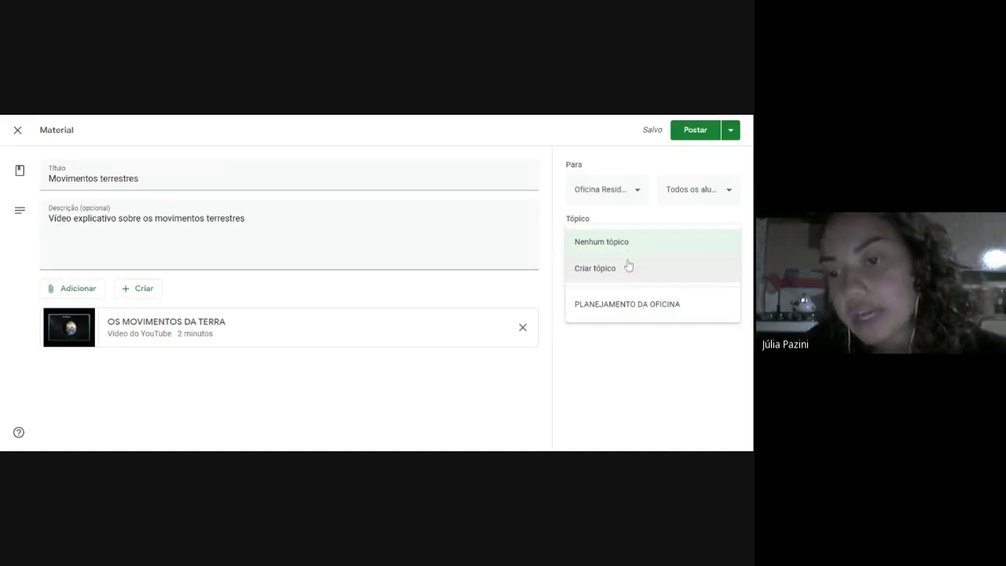
pyautogui.click(624, 274)
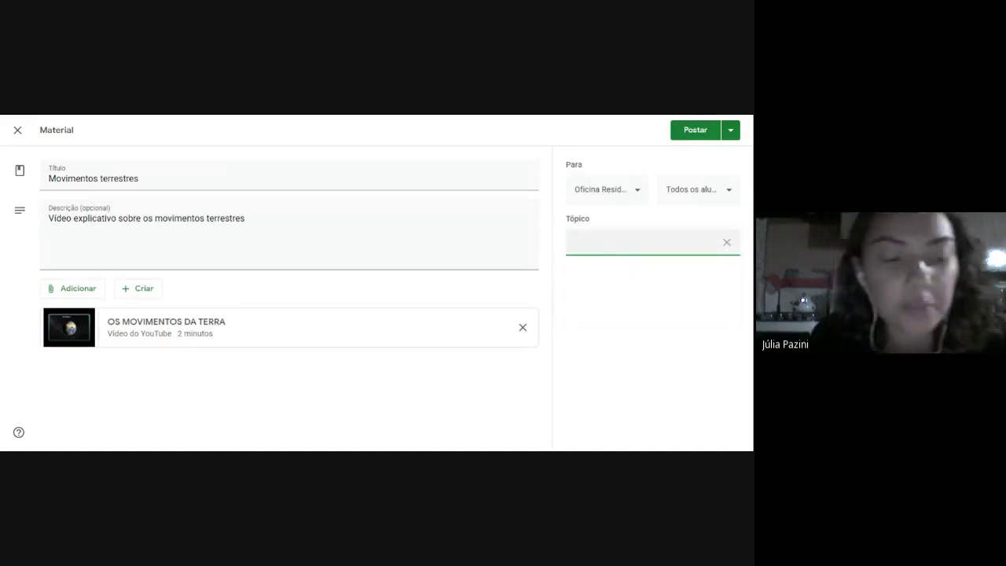
pyautogui.write('Sistema Solar')
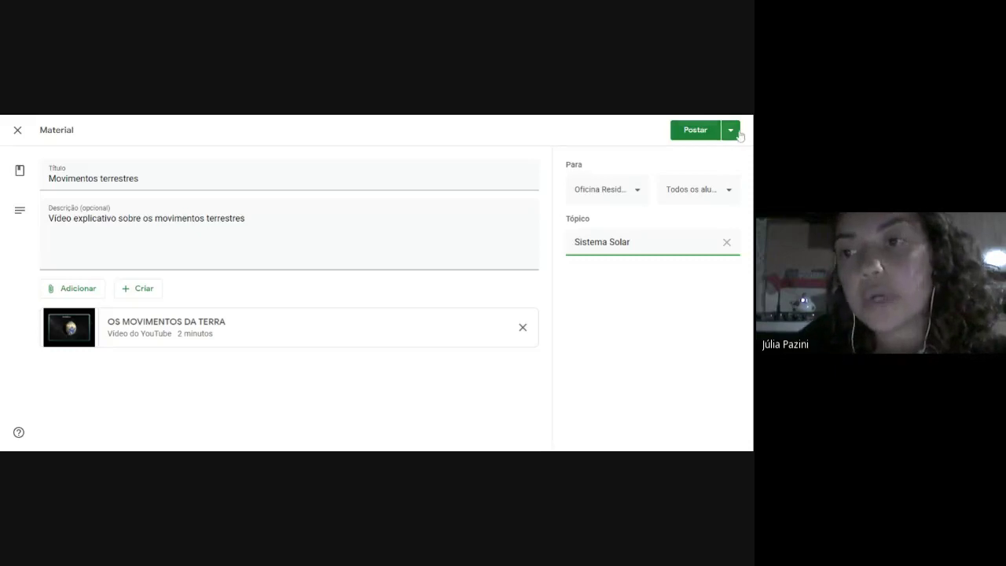
# Schedule the material to publish on 15 March 2021 at 08:00.
pyautogui.click(735, 132)
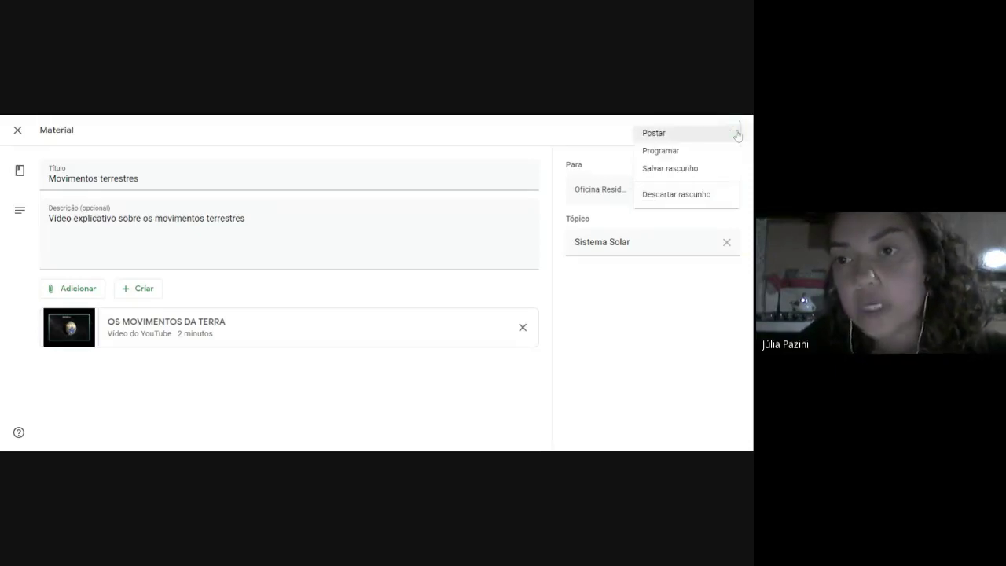
pyautogui.click(685, 151)
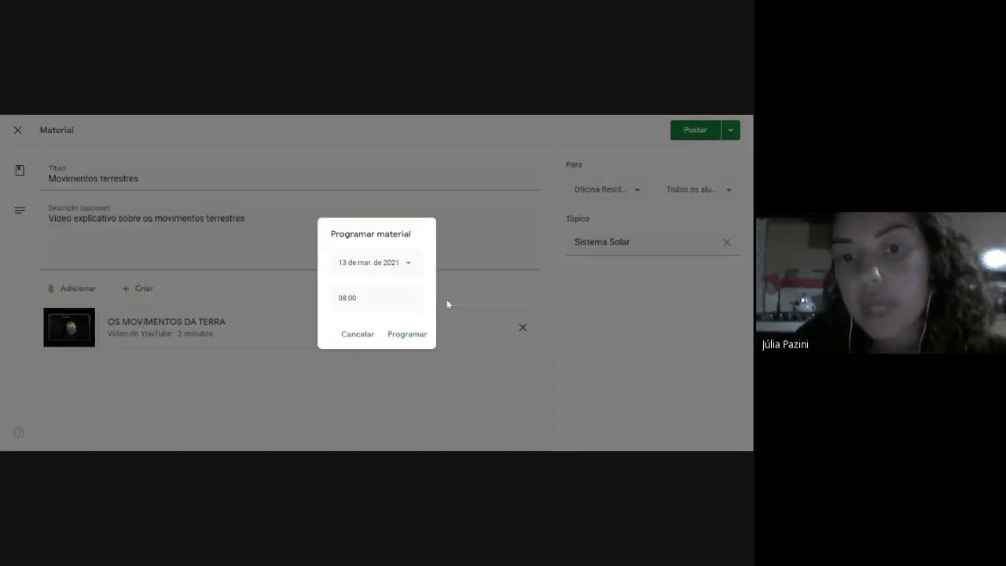
pyautogui.click(372, 263)
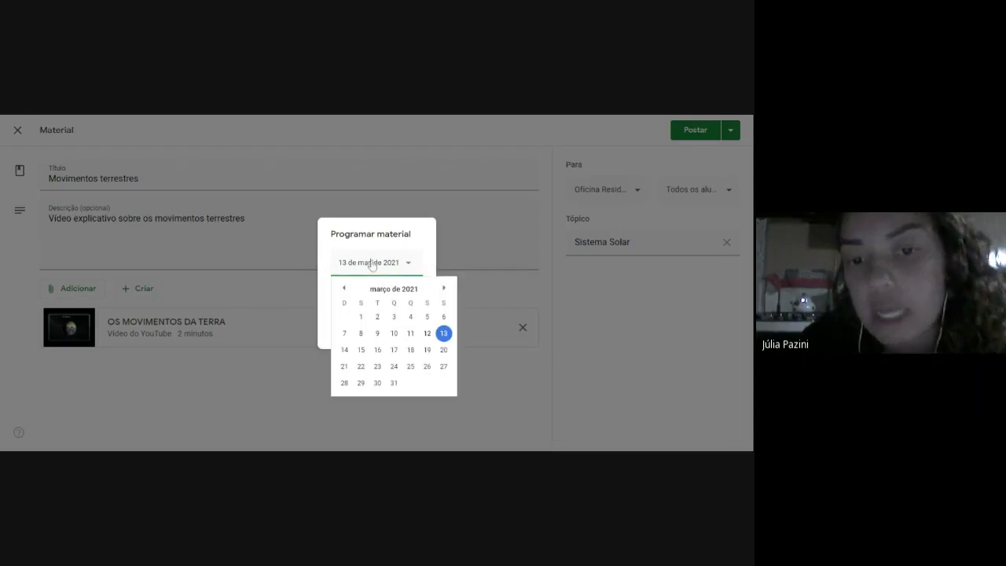
pyautogui.click(361, 350)
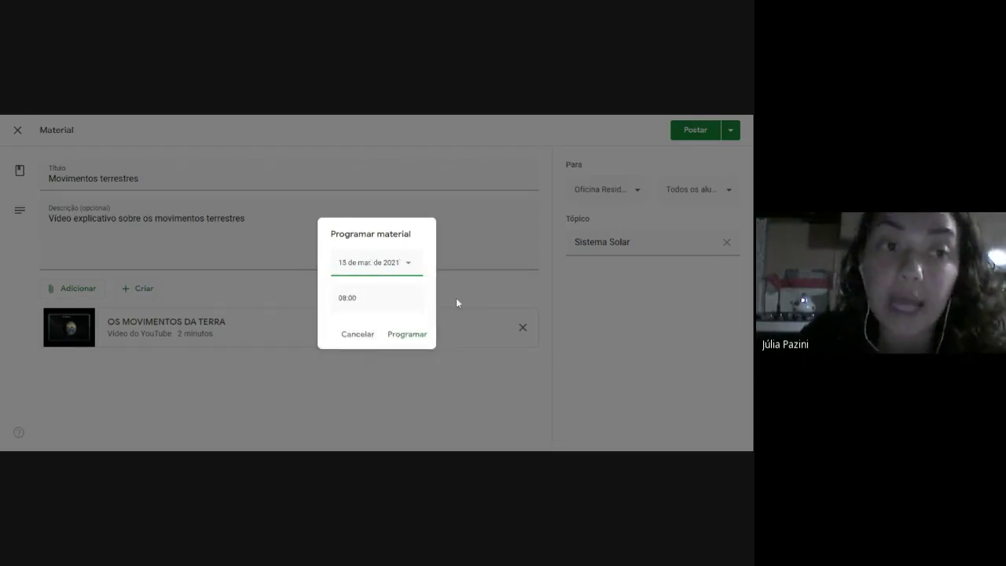
pyautogui.click(396, 333)
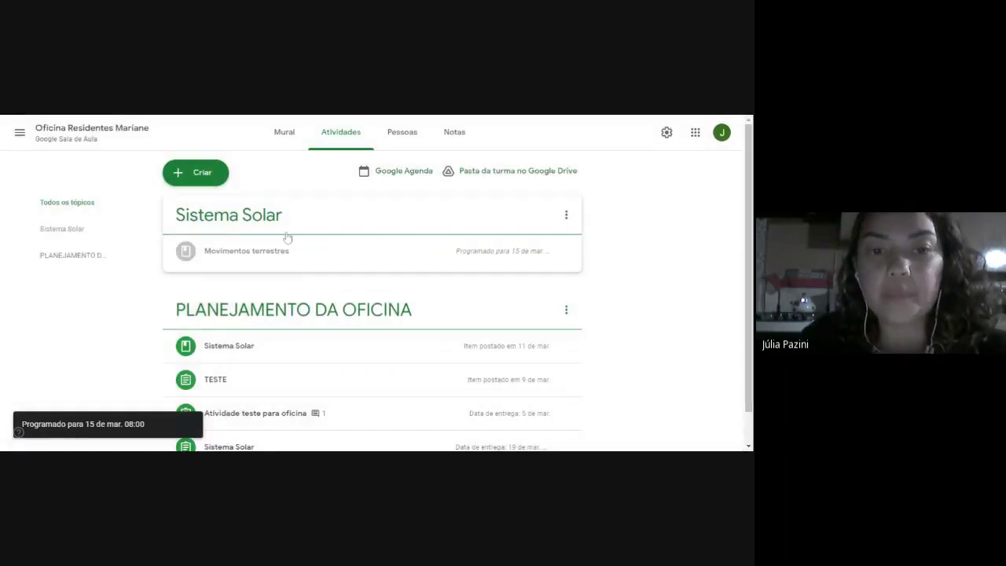
# Create an assignment 'Movimentos terrestres' with pasted instructions requesting a 30-line summary of the materials.
pyautogui.click(213, 176)
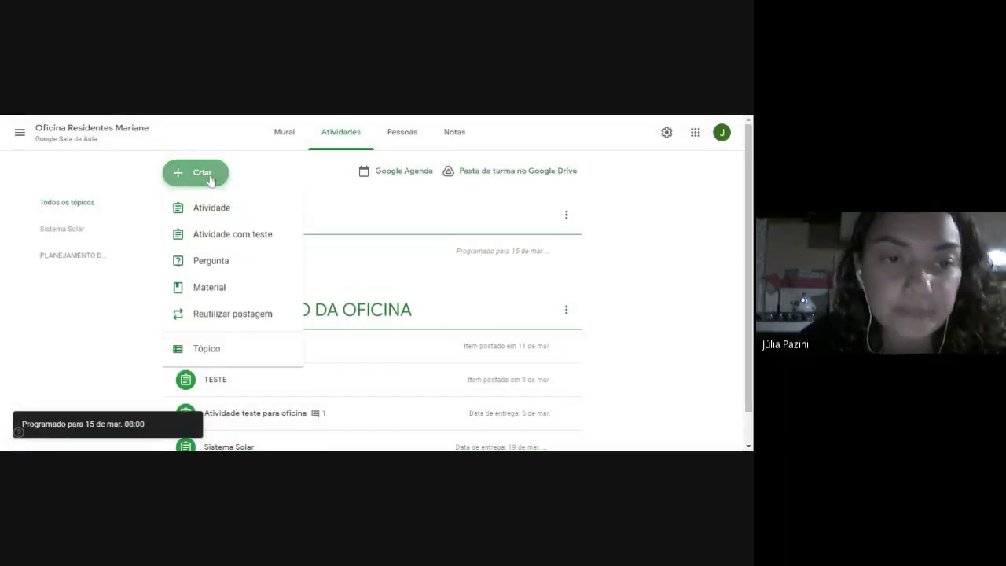
pyautogui.click(222, 214)
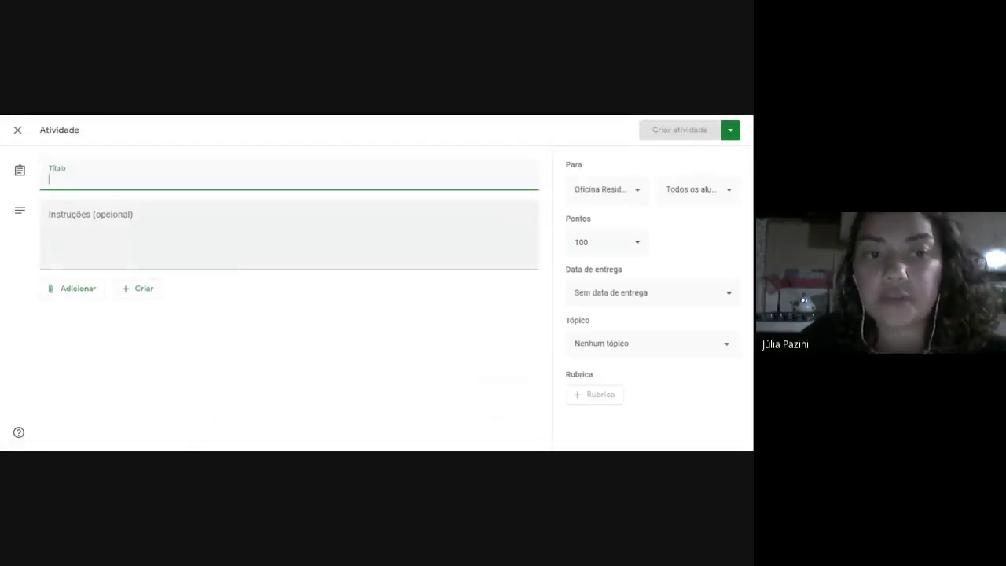
pyautogui.click(61, 292)
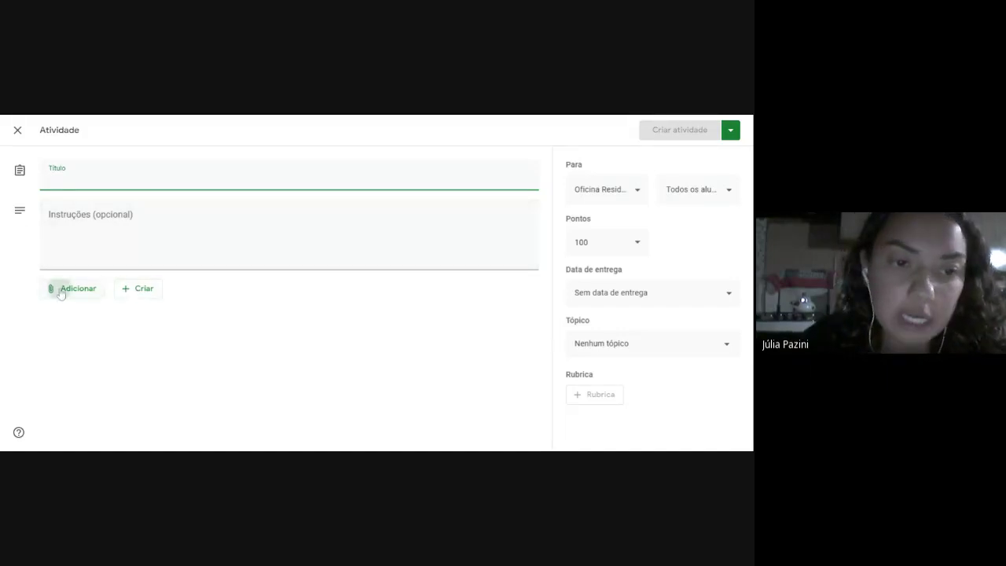
pyautogui.click(283, 334)
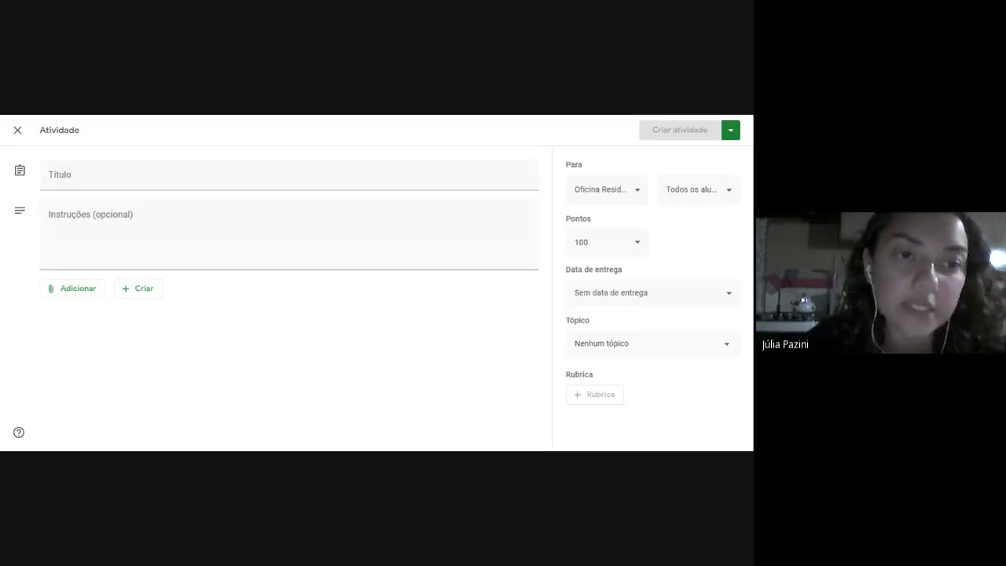
pyautogui.click(101, 170)
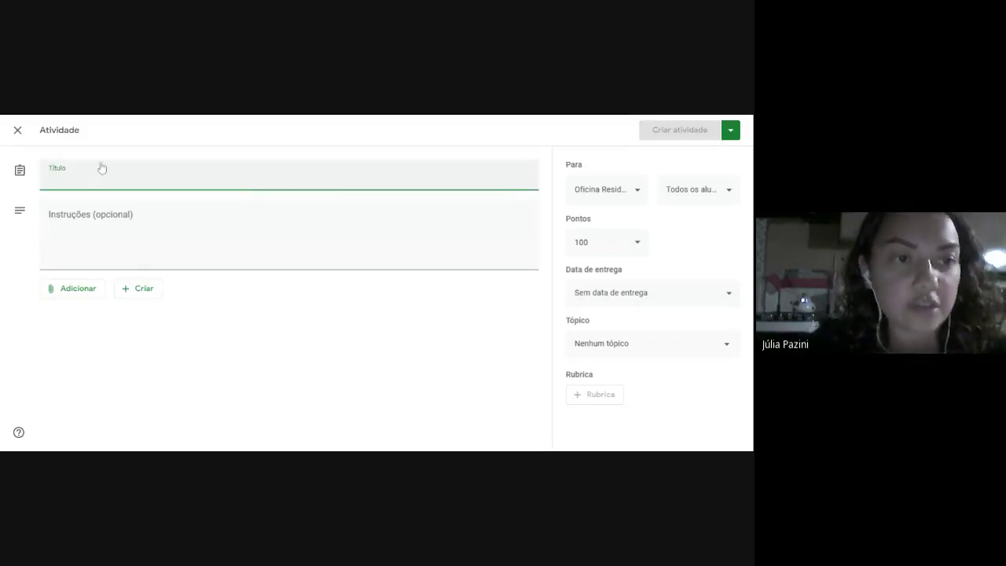
pyautogui.write('Mo')
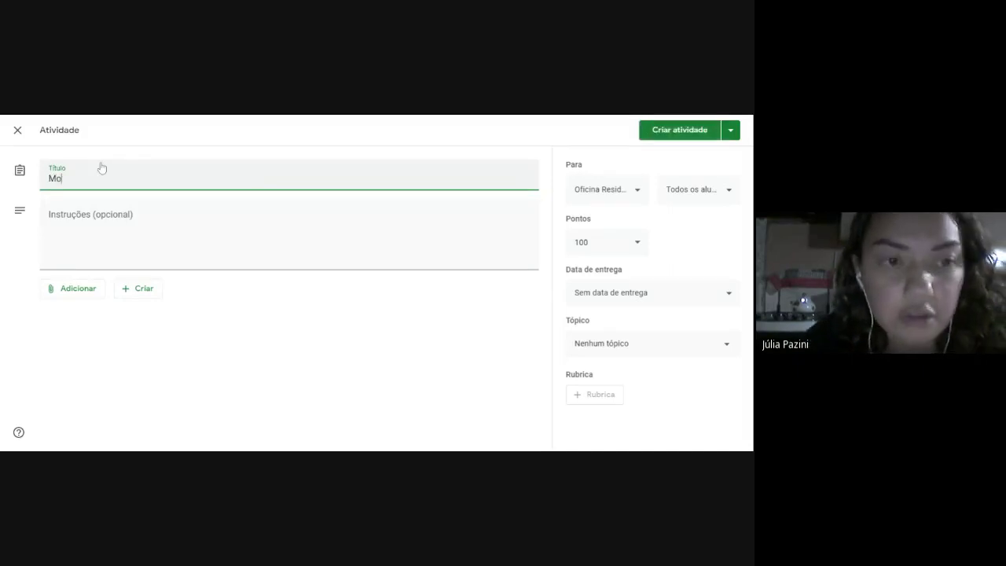
pyautogui.write('vimentos')
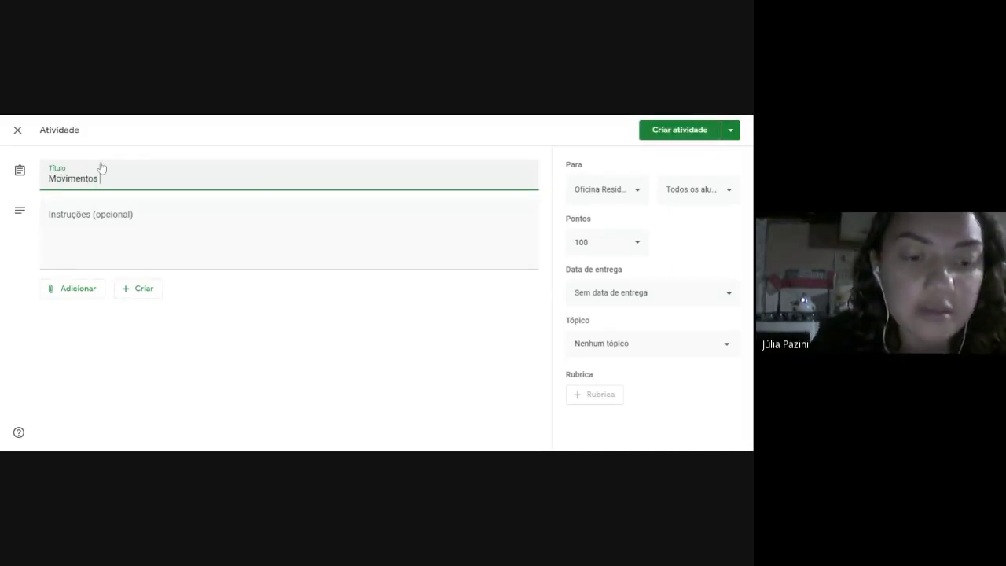
pyautogui.write(' terrest')
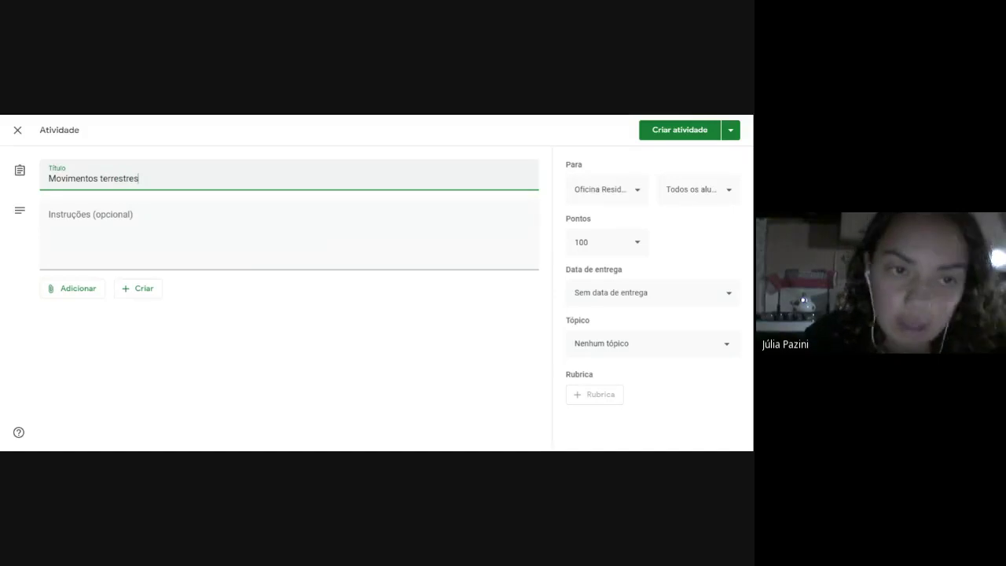
pyautogui.write('res')
pyautogui.click(289, 232)
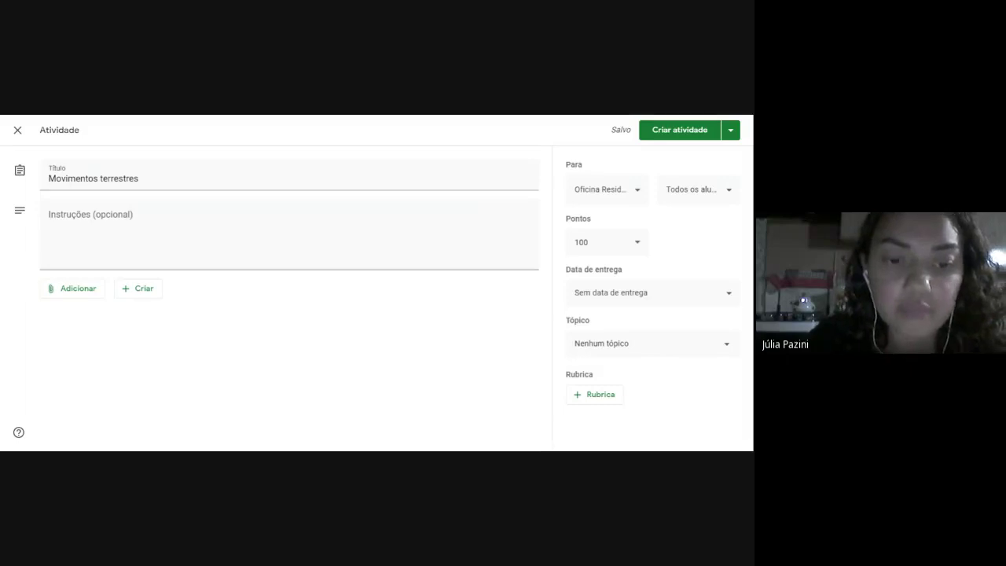
pyautogui.click(220, 236)
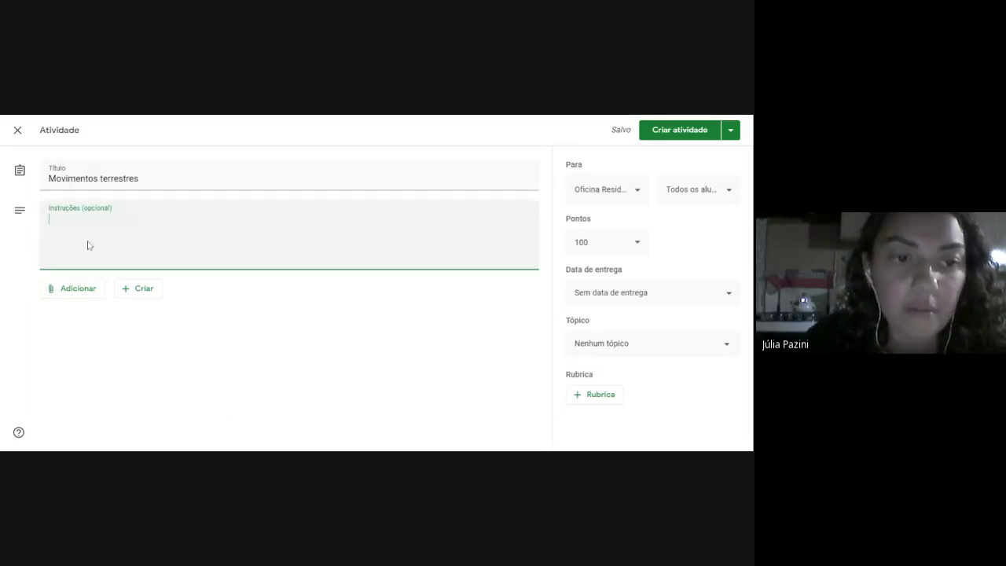
pyautogui.write('Faça um resumo de 30 linhas sobre os conceitos vistos nos materiais disponibilizados de movimentos terrestres.')
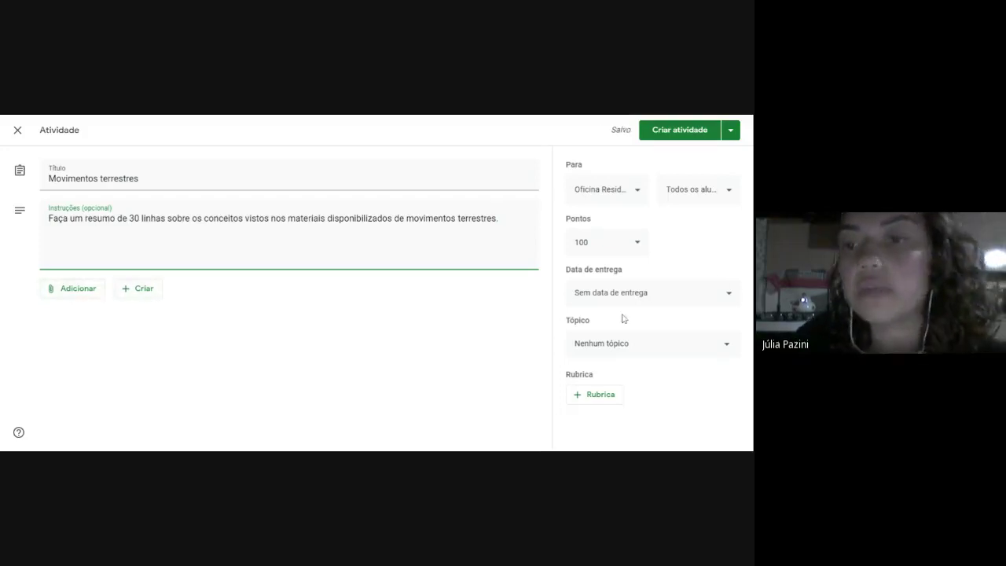
pyautogui.click(640, 191)
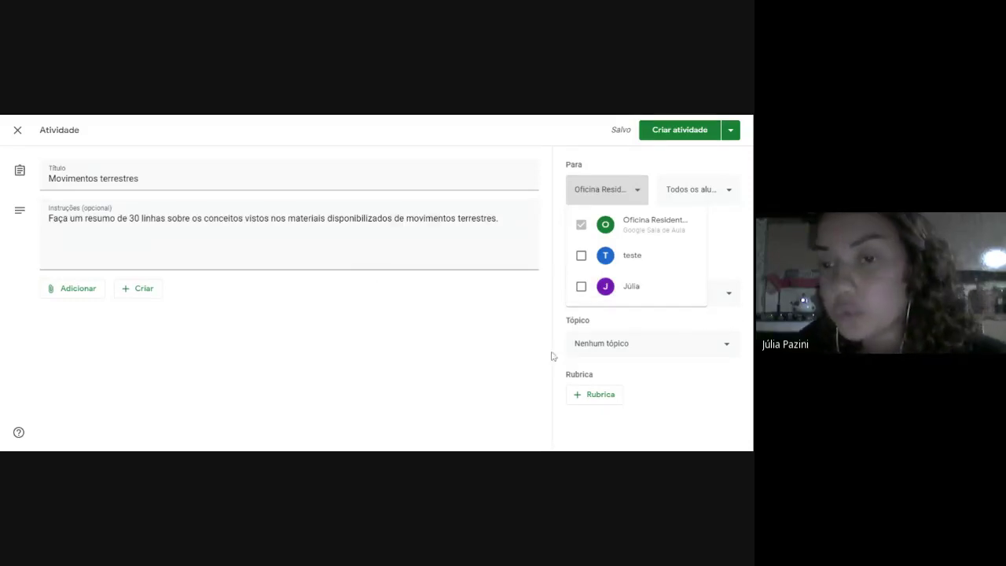
# Give the assignment 20 points, a 19 March due date and the Sistema Solar topic.
pyautogui.click(480, 376)
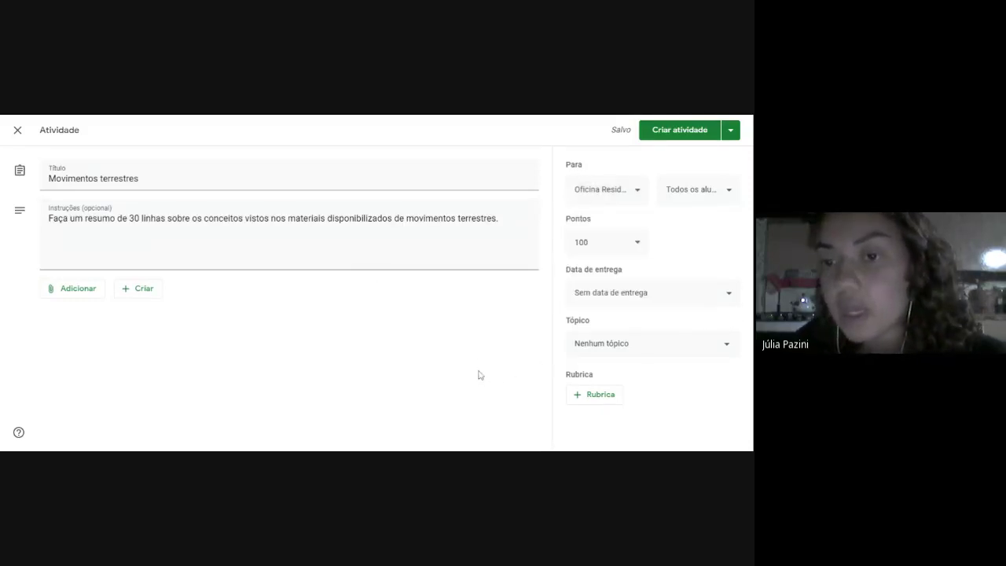
pyautogui.click(607, 244)
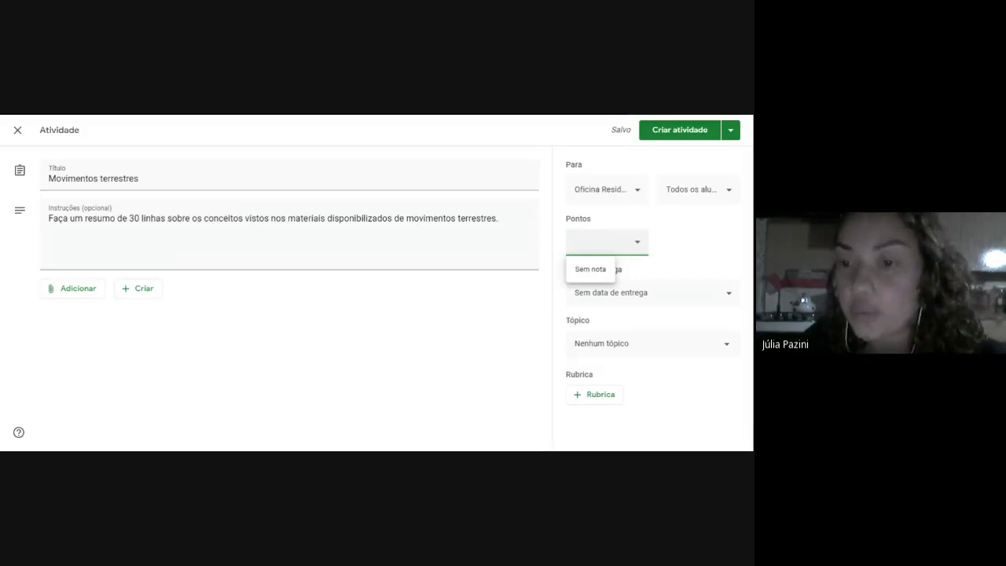
pyautogui.click(654, 295)
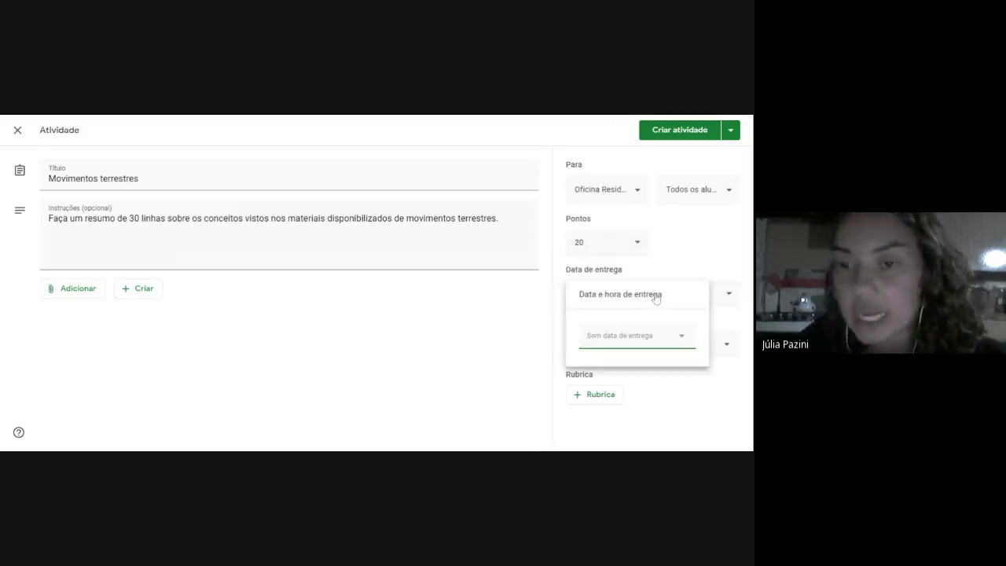
pyautogui.click(623, 352)
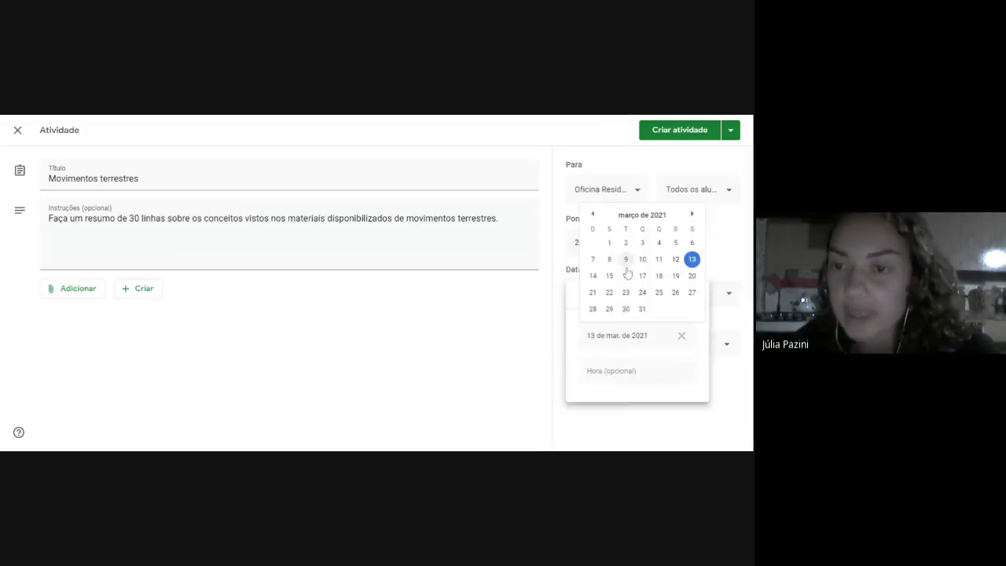
pyautogui.click(677, 280)
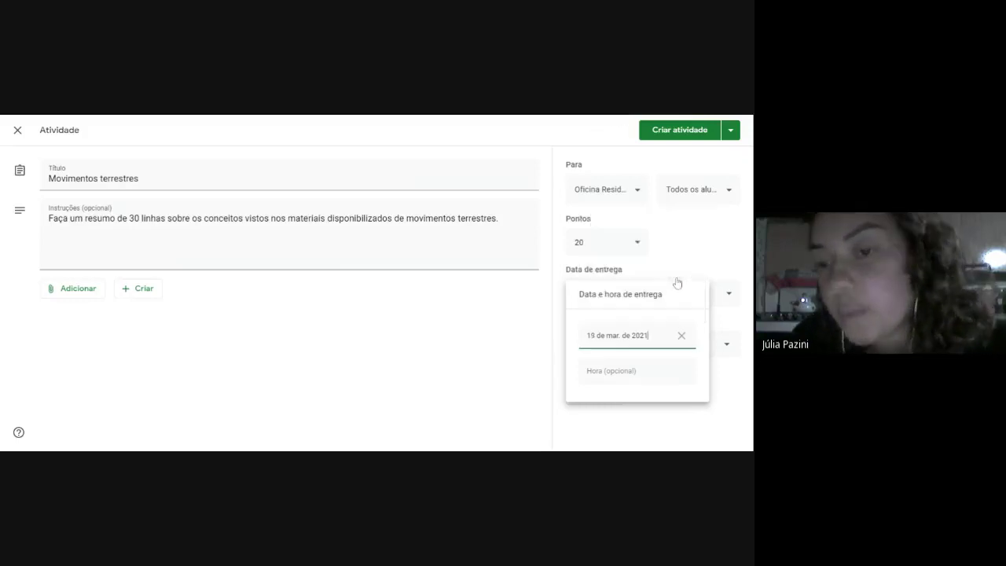
pyautogui.click(504, 394)
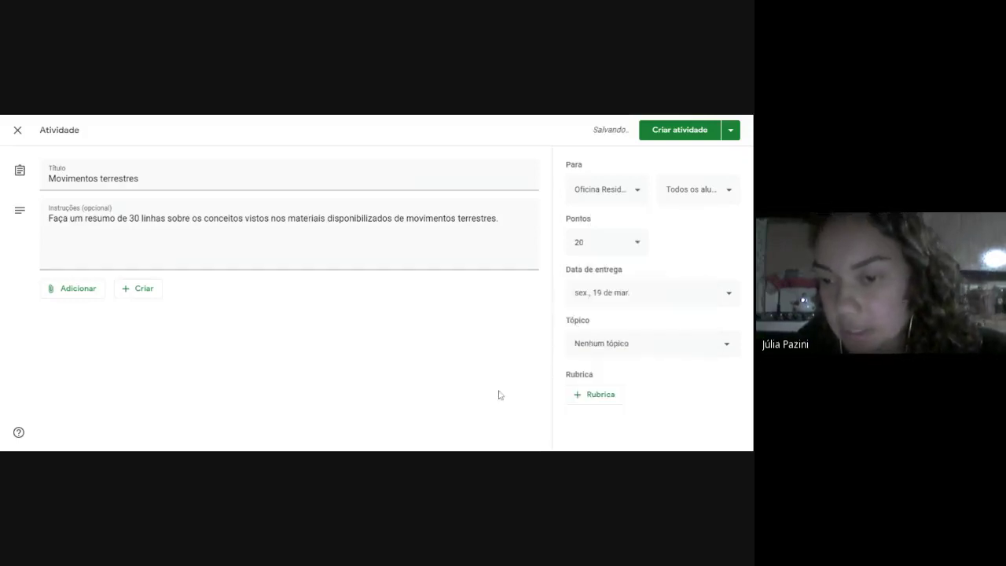
pyautogui.click(616, 351)
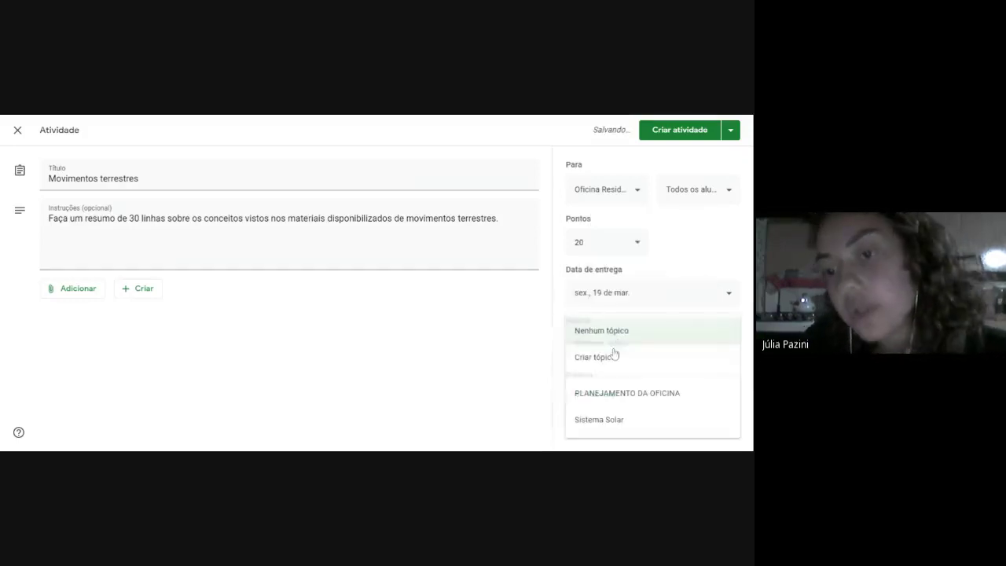
pyautogui.click(613, 420)
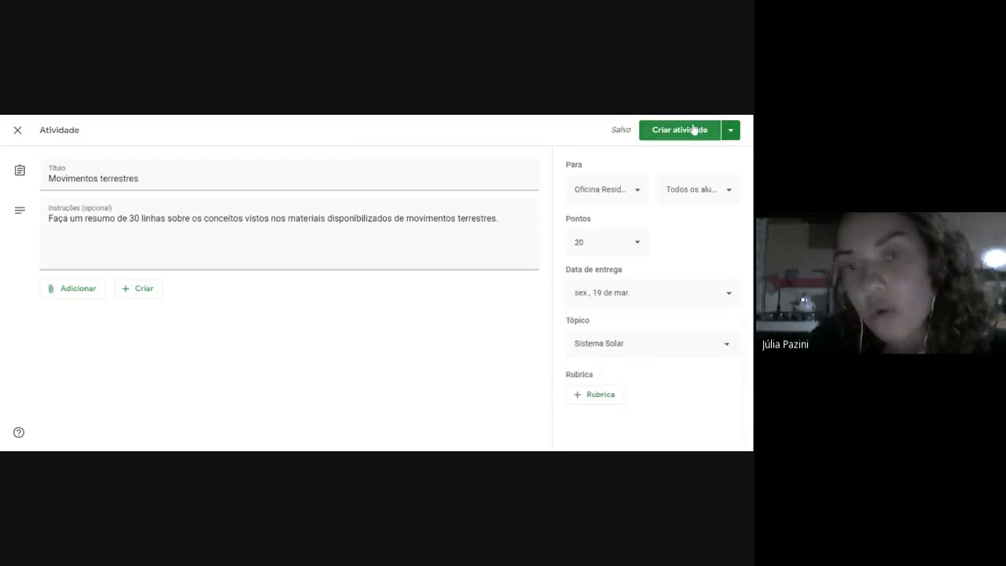
# Post the Movimentos terrestres assignment and start a new Pergunta post.
pyautogui.click(694, 129)
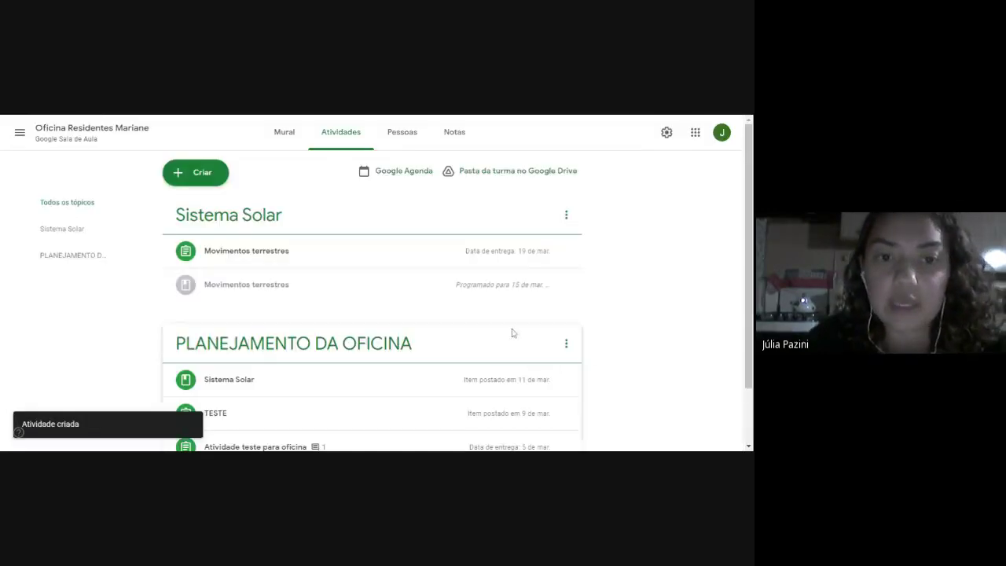
pyautogui.click(208, 175)
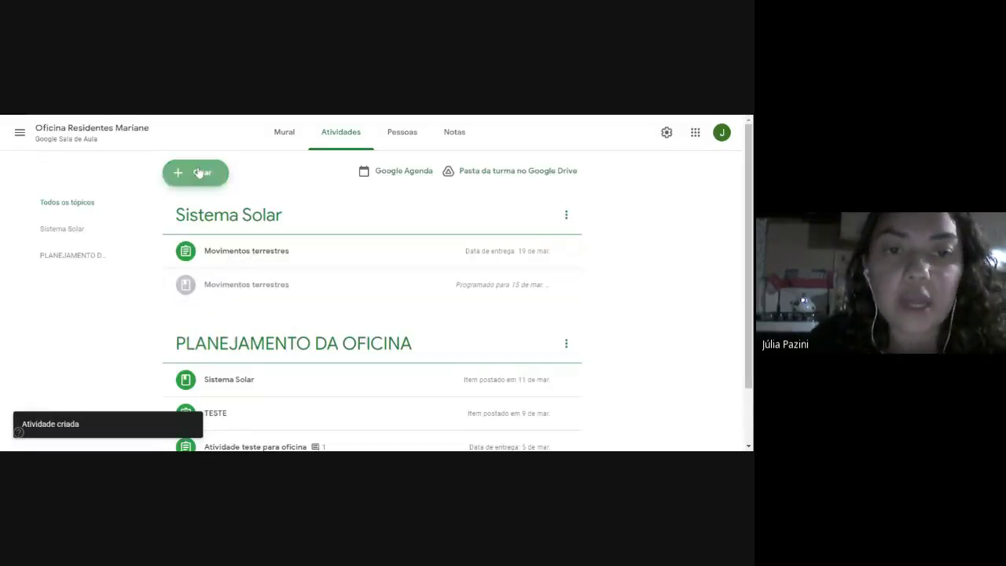
pyautogui.click(205, 270)
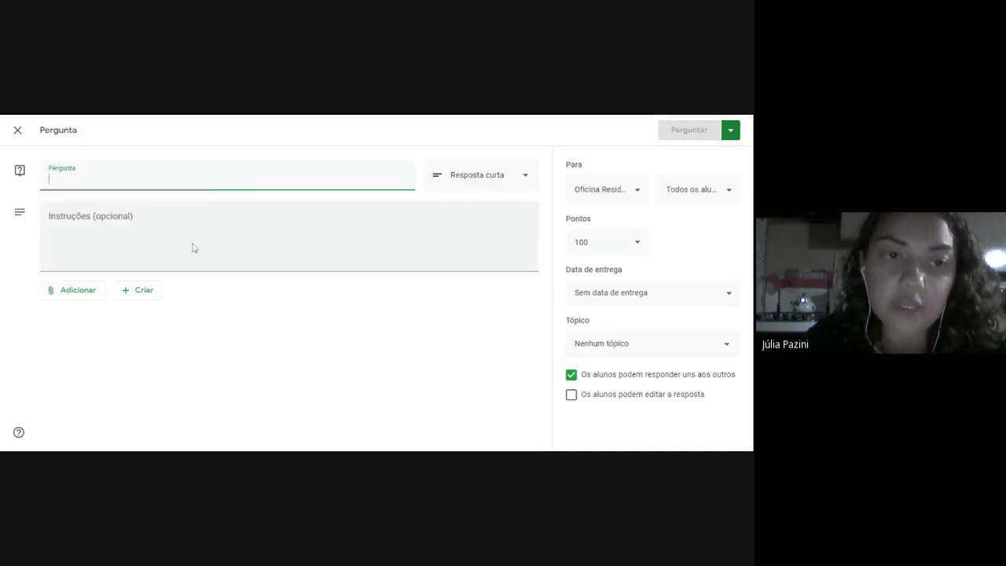
# Enter 'Os dias e as noites do planeta Terra ocorrem porque' as multiple choice with two pasted options.
pyautogui.write('Os dias e as noites do planeta Terra ocorrem porque')
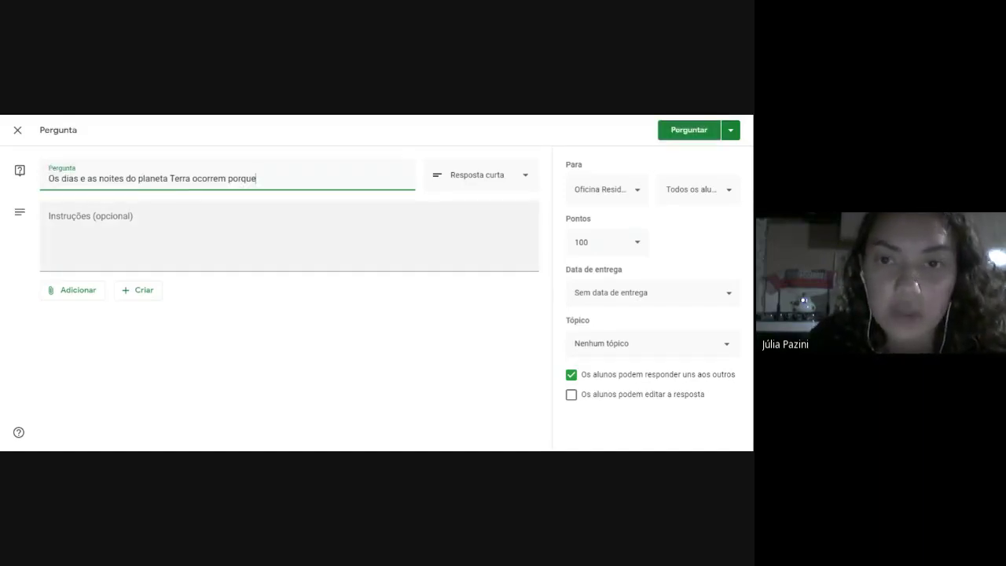
pyautogui.click(475, 186)
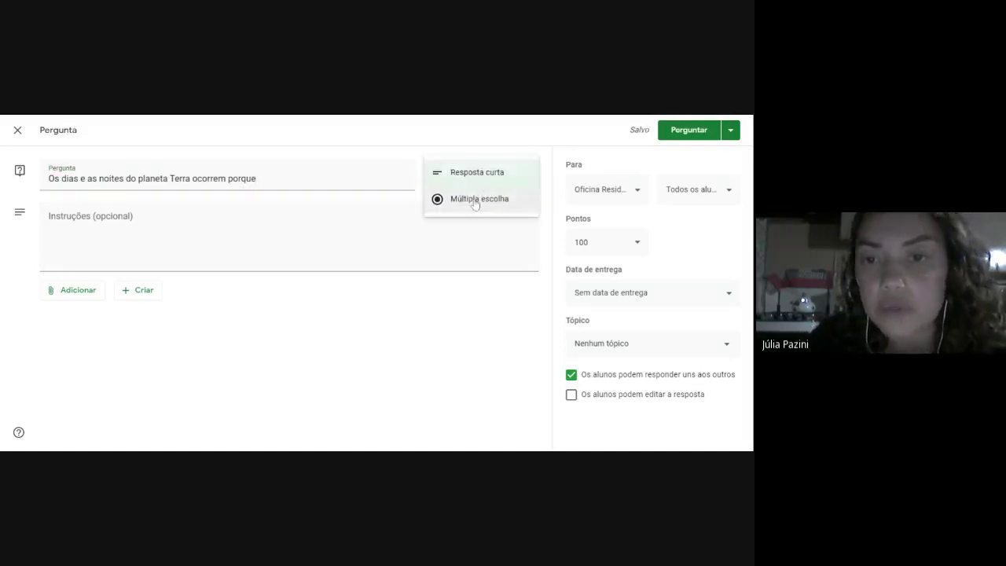
pyautogui.click(476, 199)
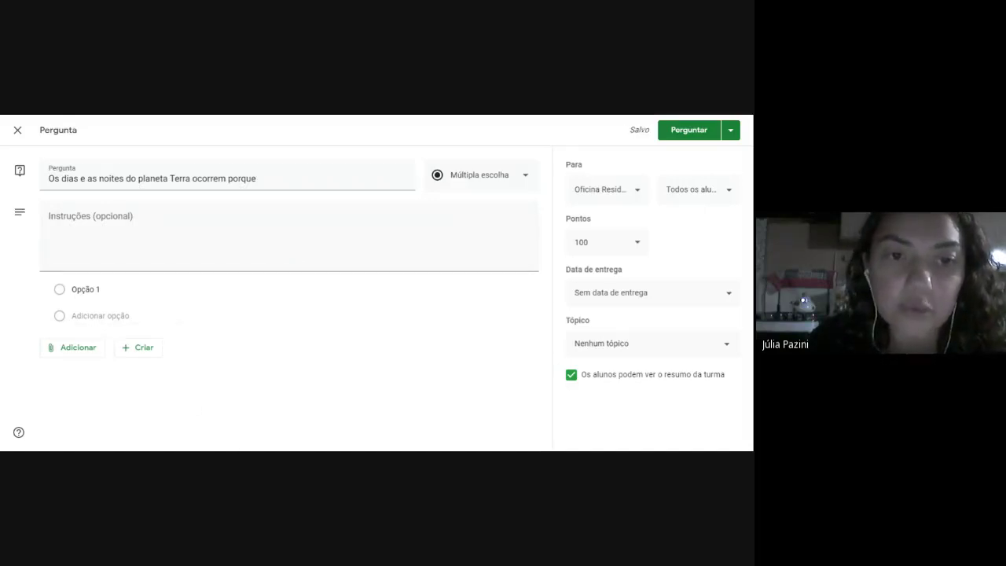
pyautogui.click(85, 290)
pyautogui.press('BackSpace')
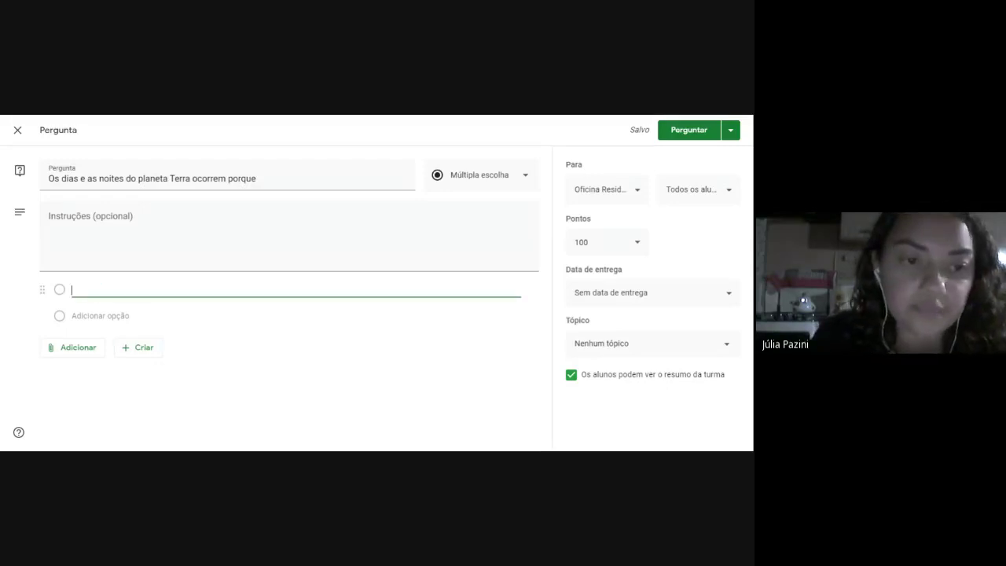
pyautogui.click(95, 298)
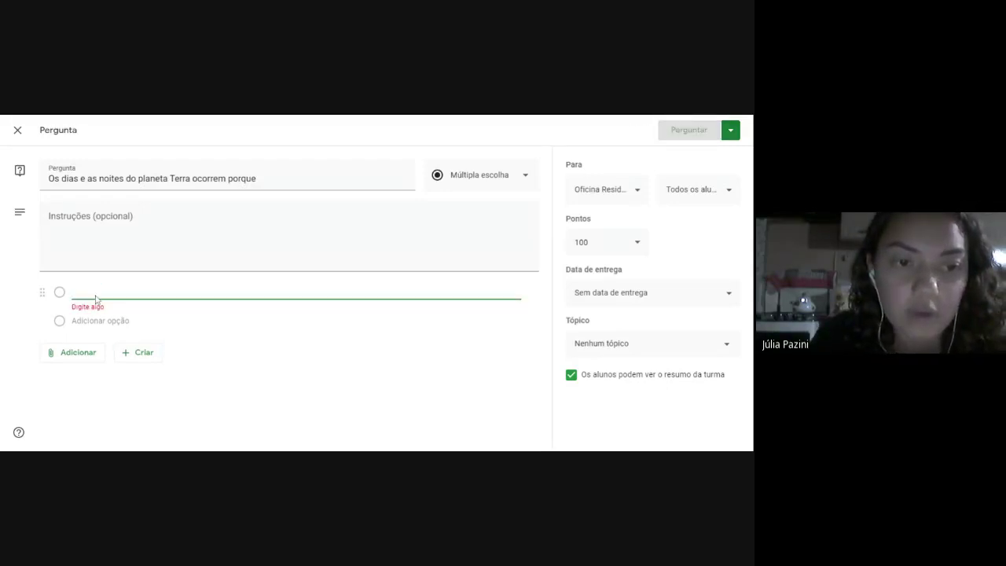
pyautogui.write('A terra gira em torno do Sol')
pyautogui.click(90, 319)
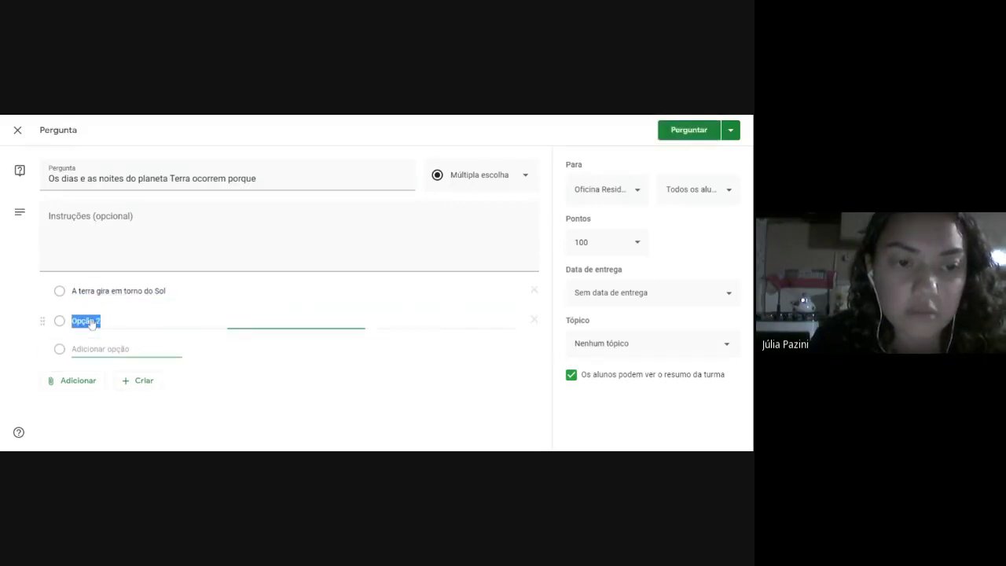
pyautogui.press('BackSpace')
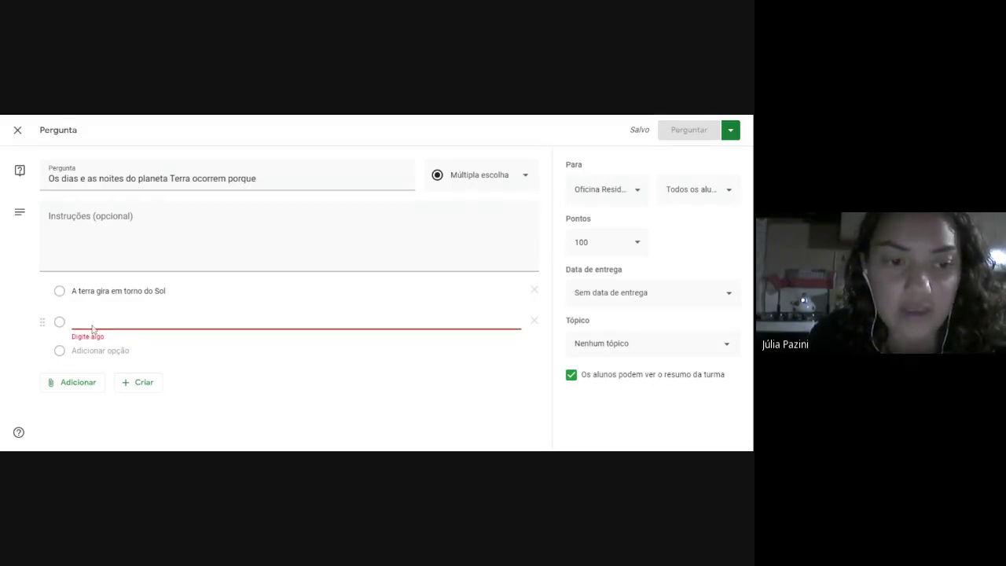
pyautogui.write('A Terra gira em torno de si mesma')
pyautogui.click(211, 420)
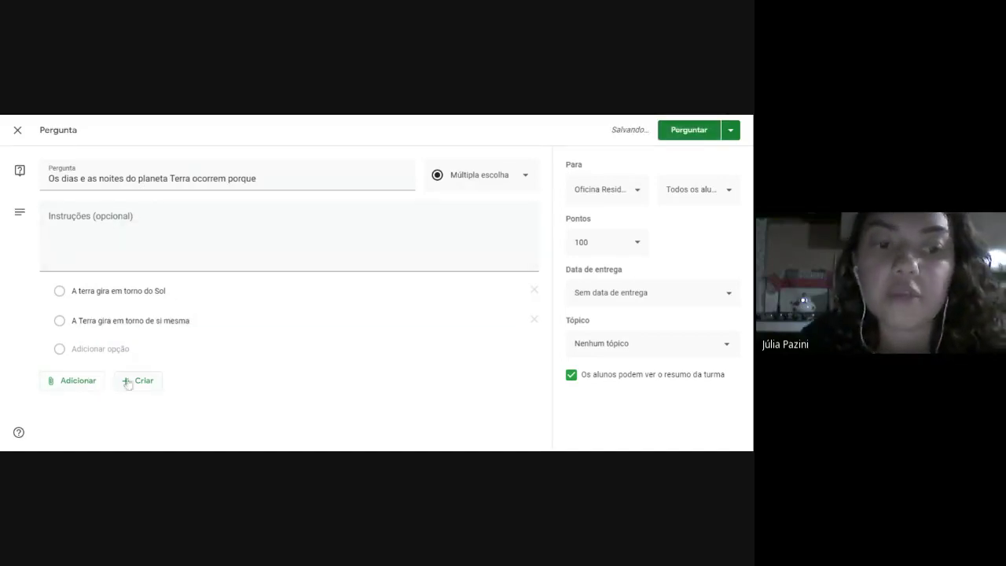
# Make the question worth 10 points, due 19 March, under Sistema Solar, and post it.
pyautogui.click(622, 192)
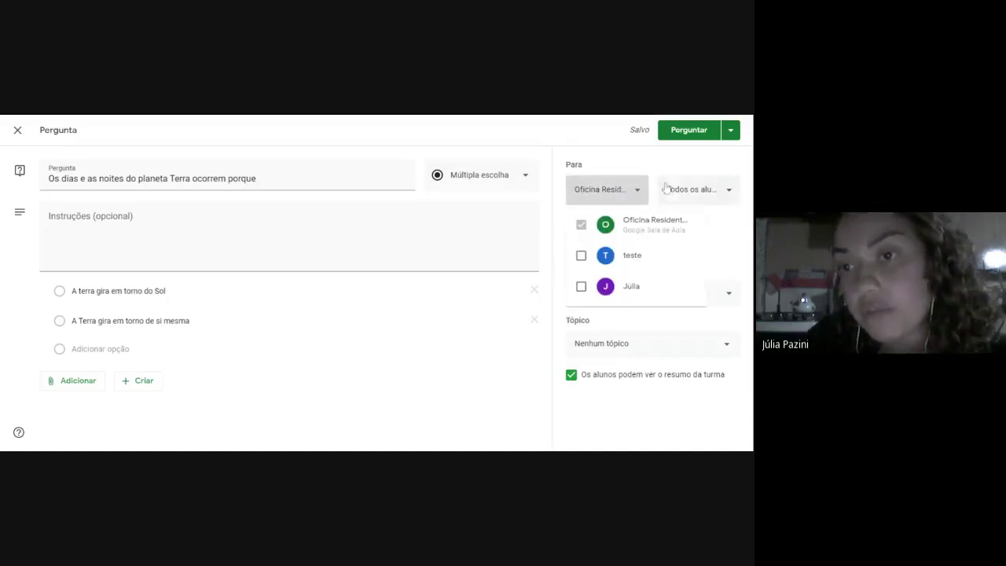
pyautogui.click(703, 197)
pyautogui.click(601, 243)
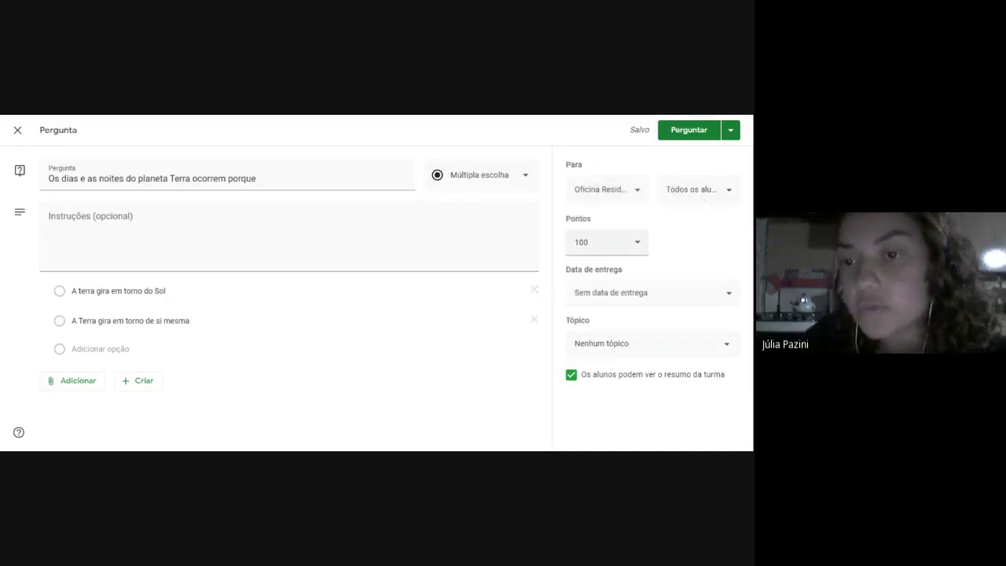
pyautogui.click(616, 294)
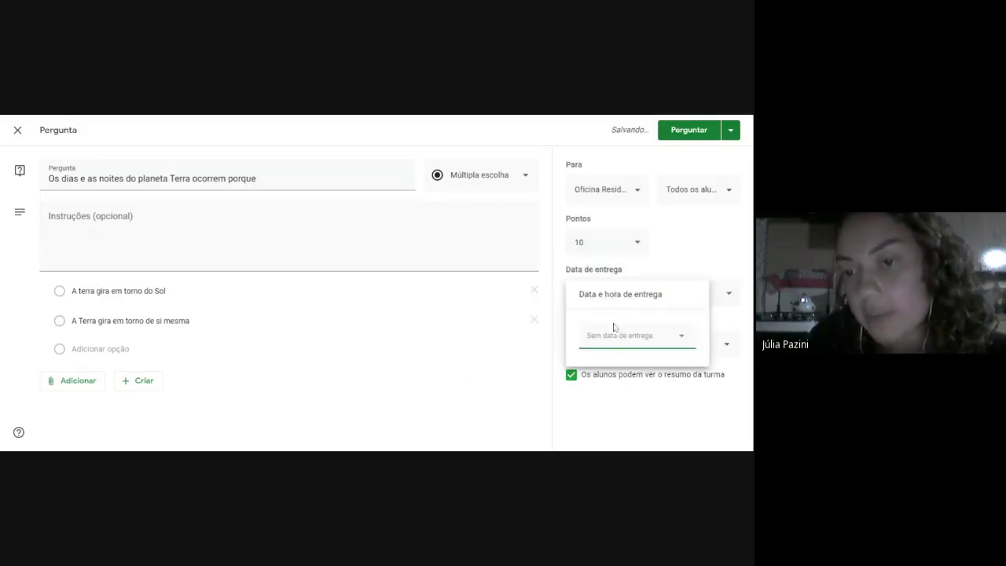
pyautogui.click(612, 337)
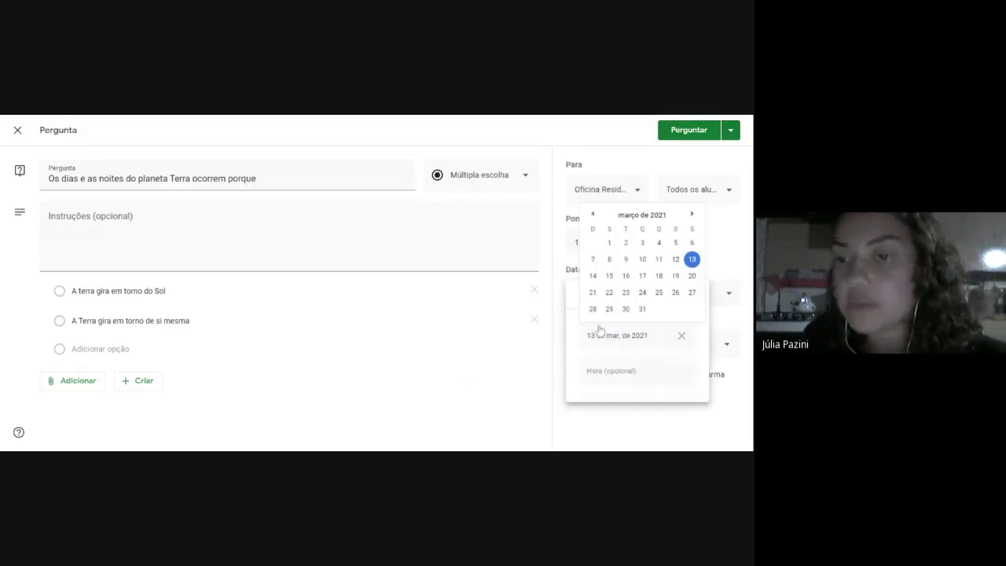
pyautogui.click(675, 276)
pyautogui.click(537, 419)
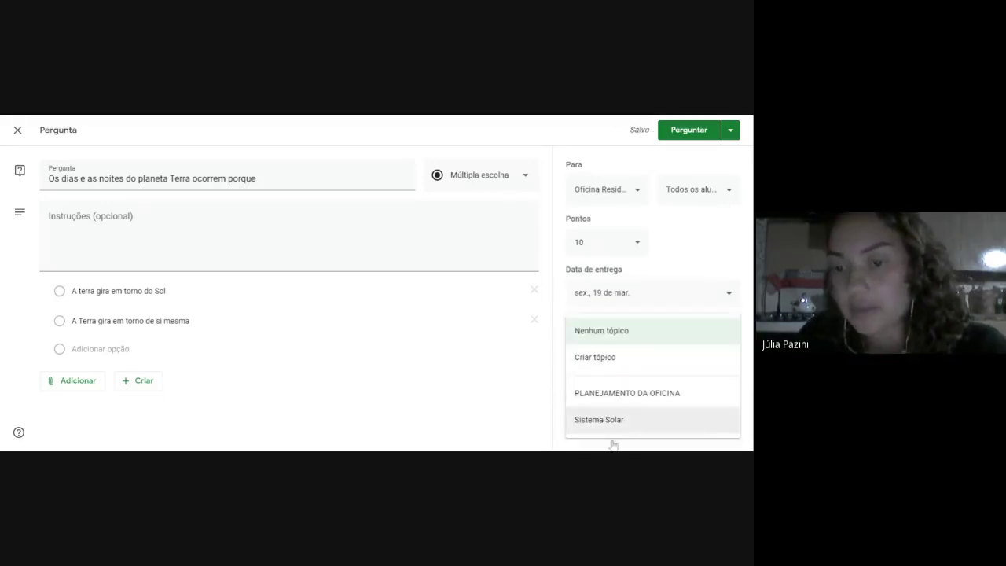
pyautogui.click(608, 422)
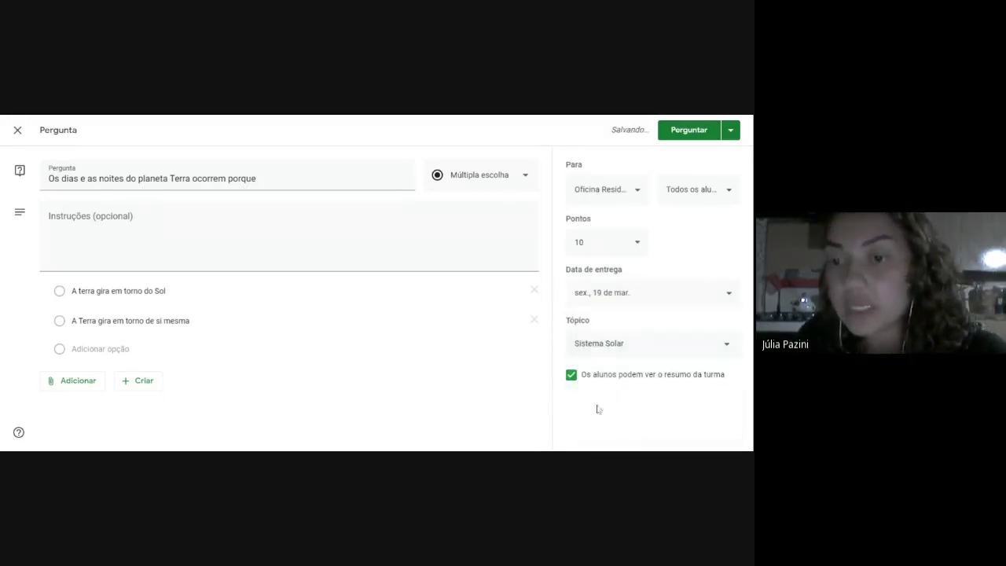
pyautogui.click(698, 135)
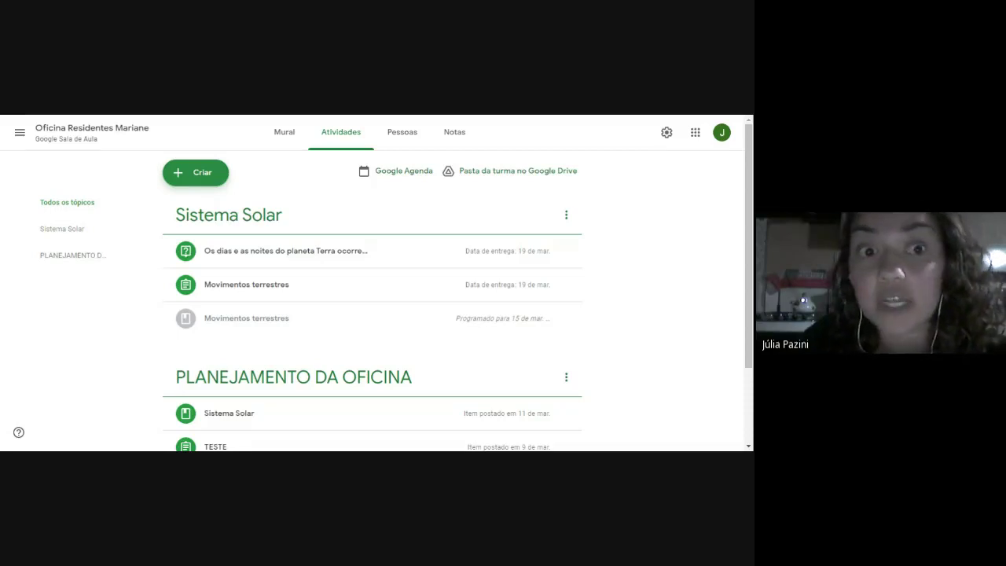
# From the workshop class's earlier posts, select the Movimentos terrestres assignment for reuse.
pyautogui.click(201, 179)
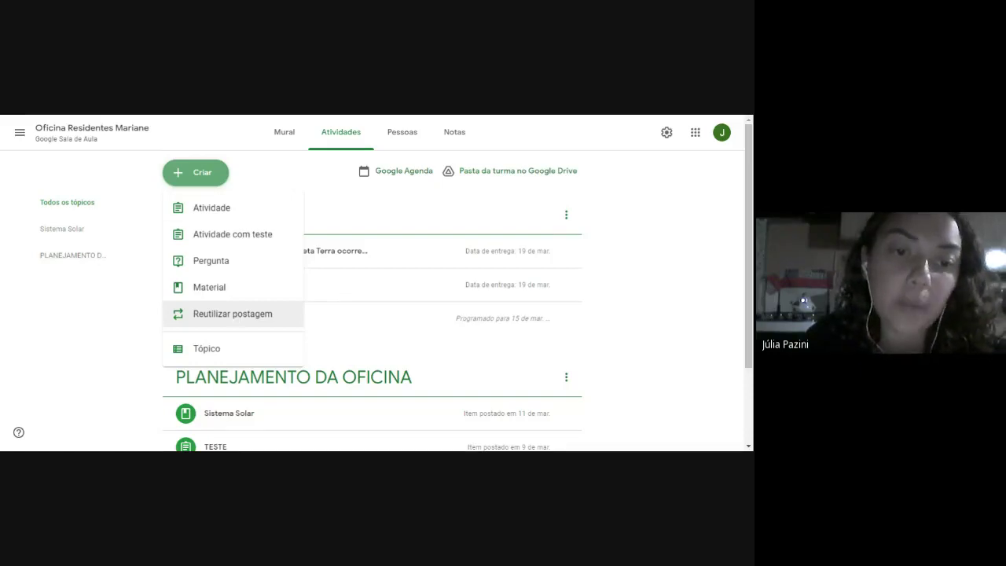
pyautogui.click(235, 315)
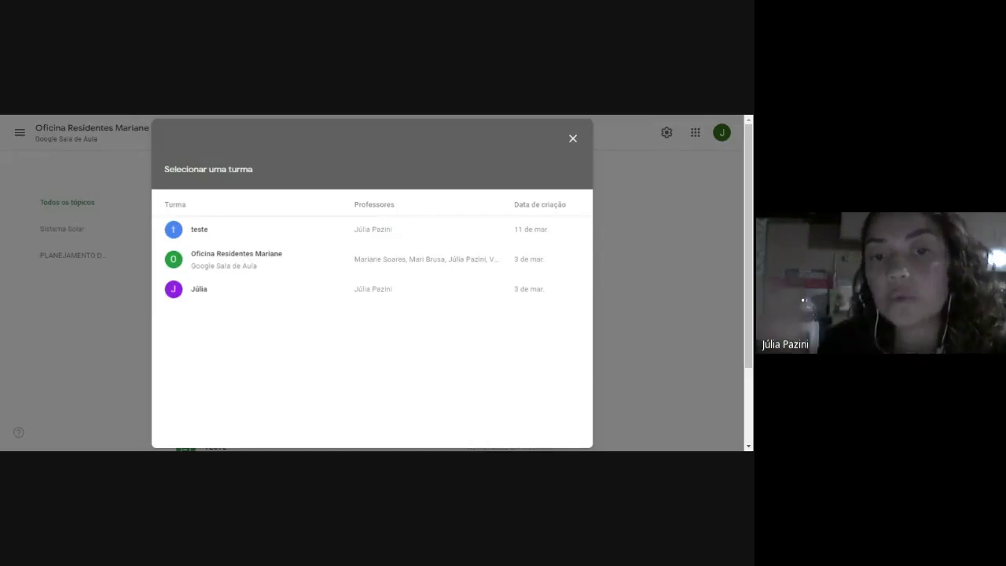
pyautogui.click(255, 265)
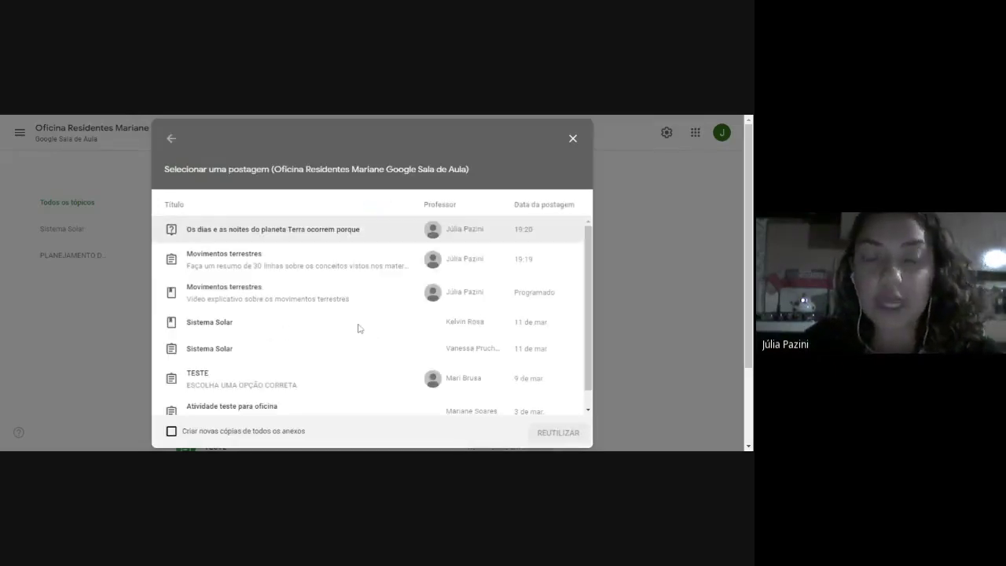
pyautogui.scroll(-1, 395, 321)
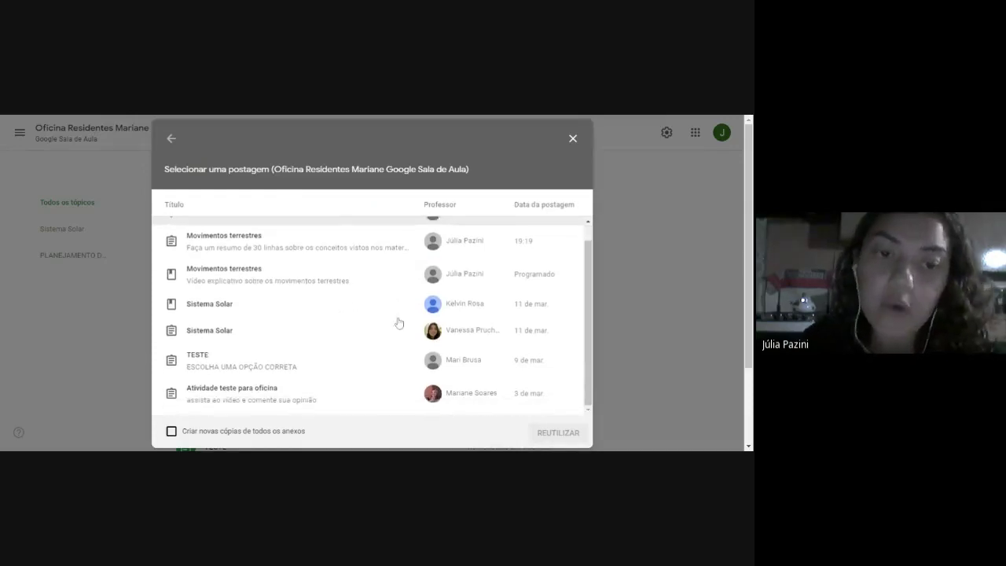
pyautogui.scroll(1, 310, 344)
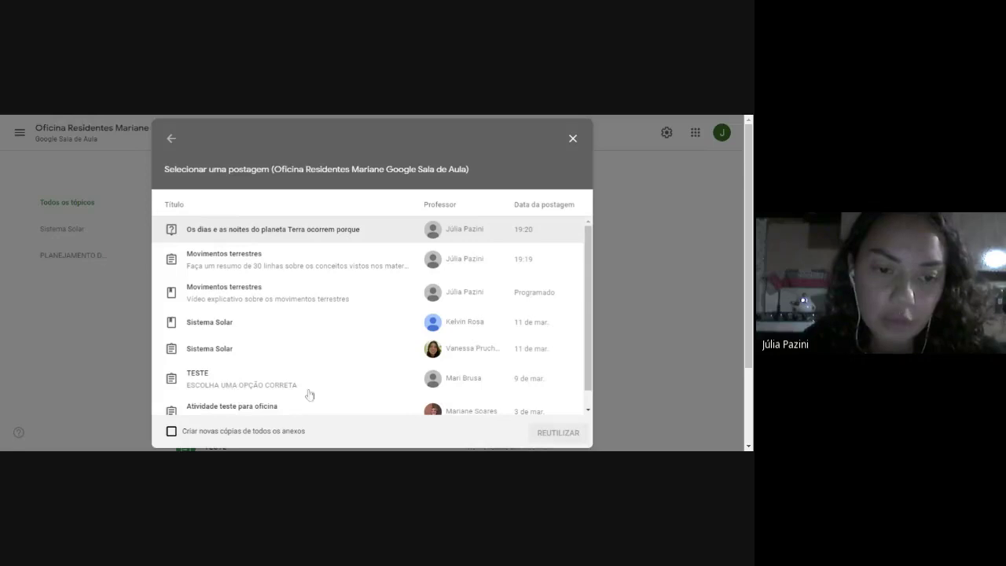
pyautogui.scroll(-1, 333, 383)
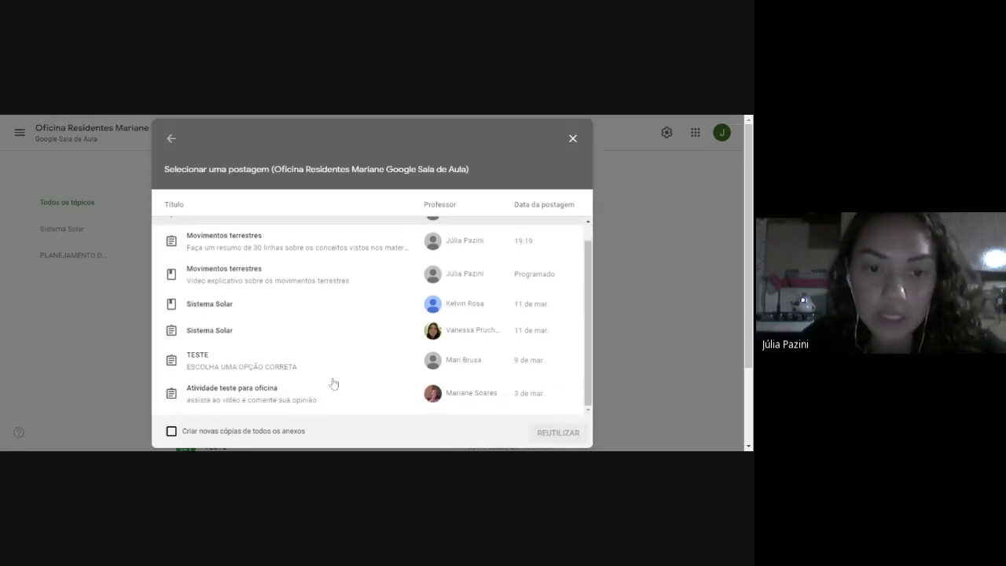
pyautogui.scroll(1, 258, 397)
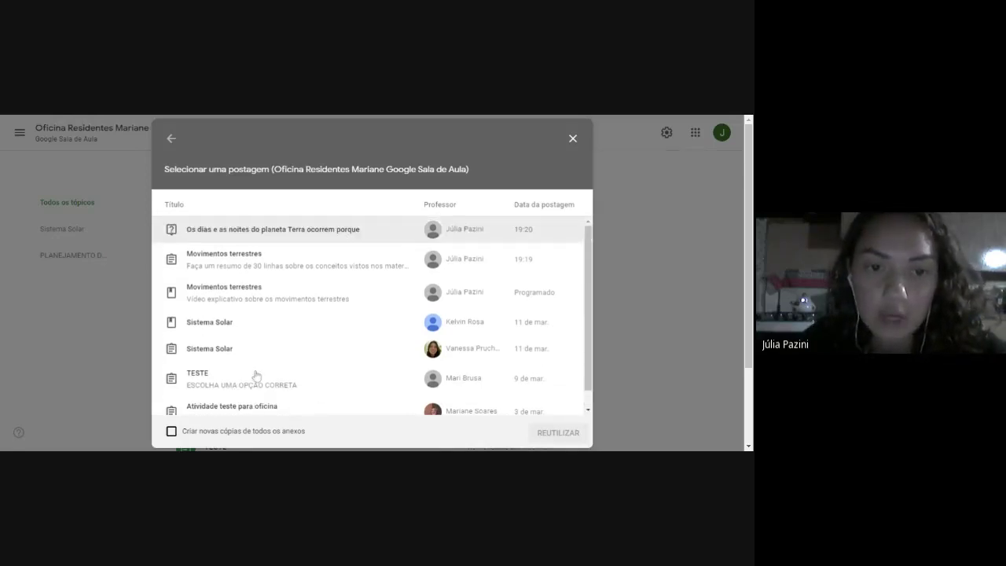
pyautogui.click(295, 259)
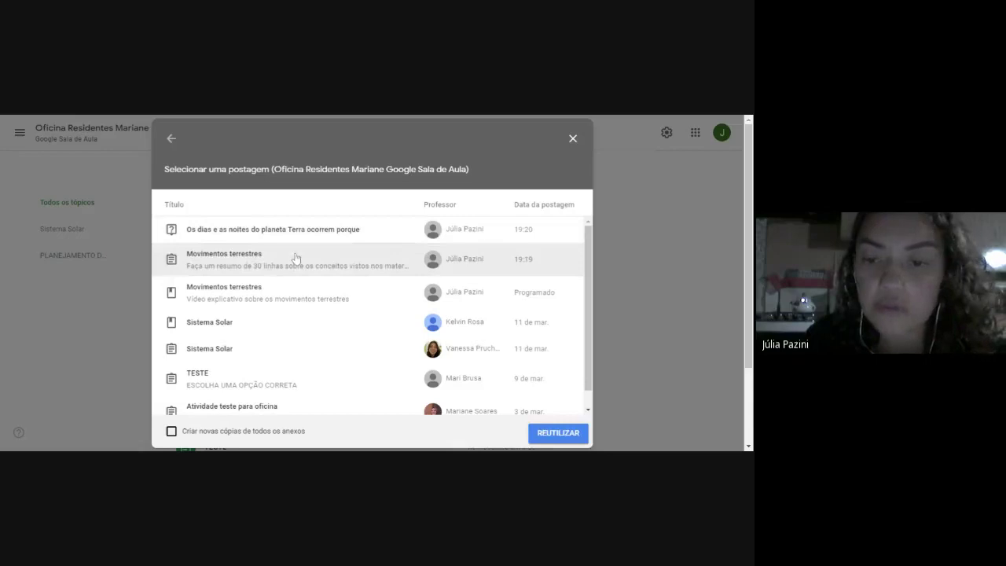
# Reuse the Movimentos terrestres assignment, review its copied instructions, and close the editor to keep it as a draft.
pyautogui.click(550, 442)
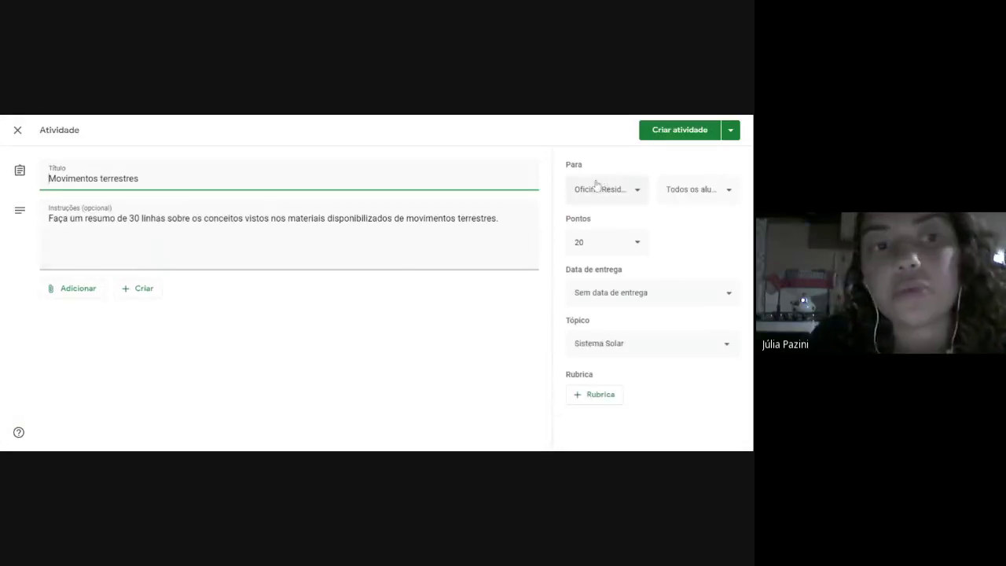
pyautogui.click(499, 218)
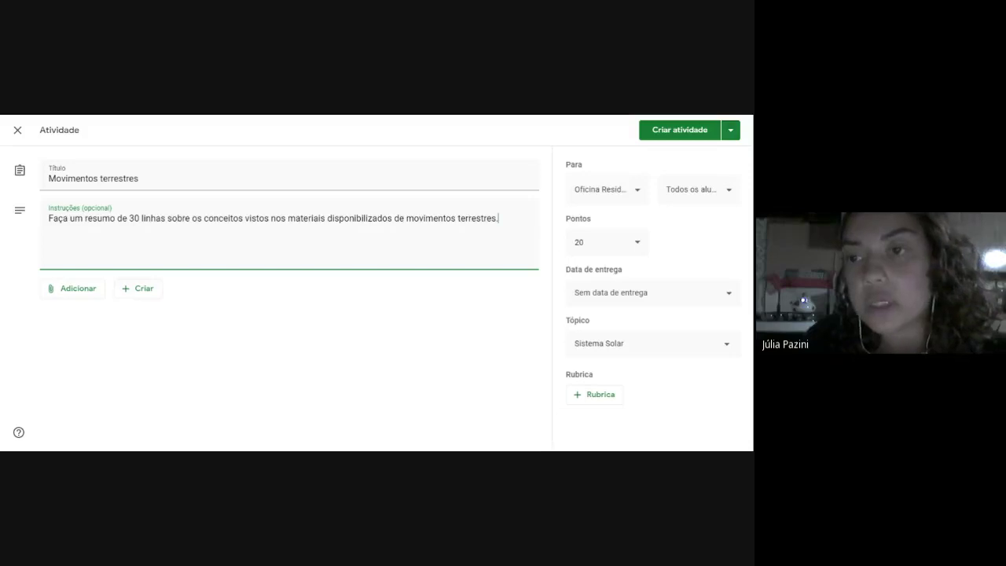
pyautogui.click(17, 130)
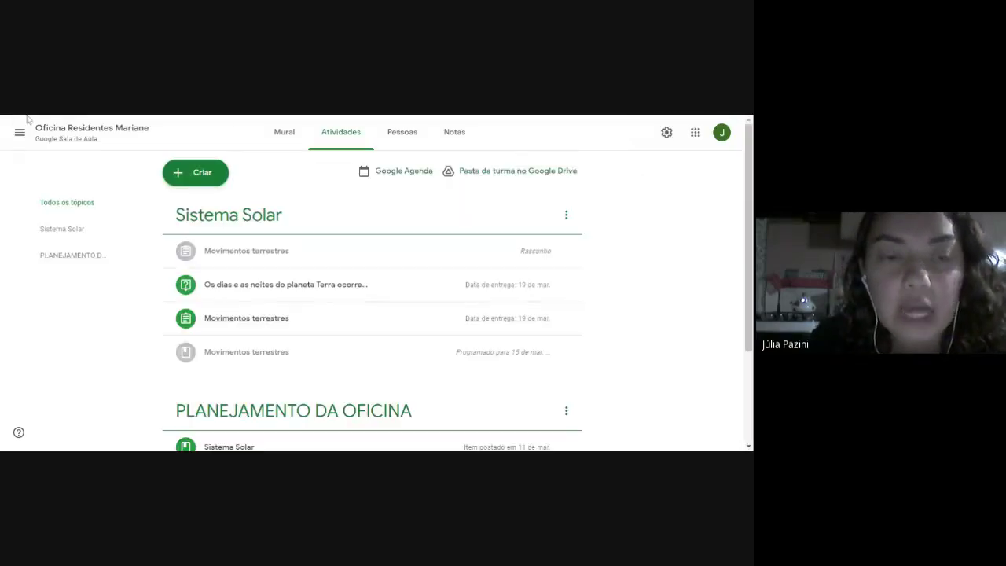
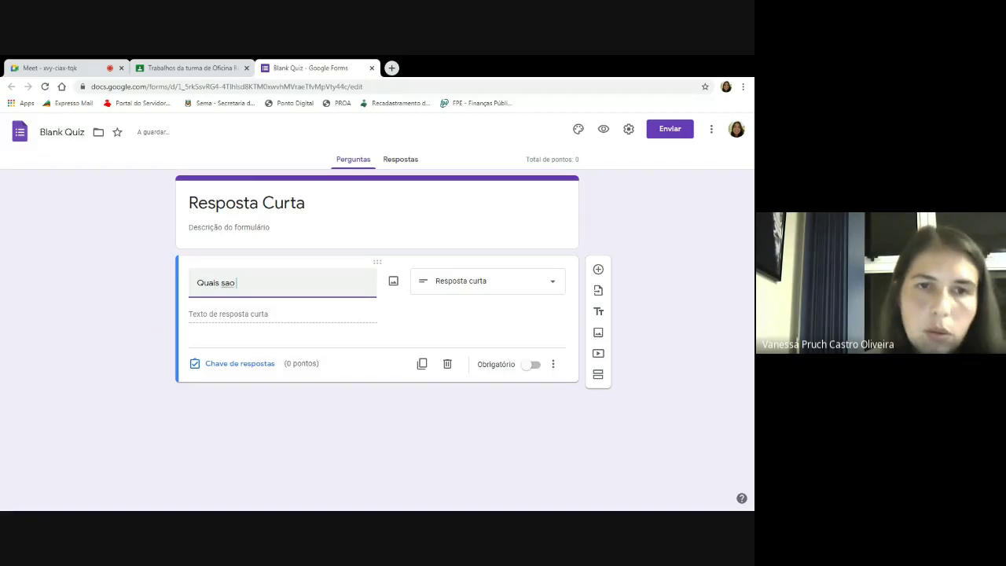
# Title the question 'Quais são os planetas do Sistema Solar?', keep it short answer and make it required.
pyautogui.press('BackSpace')
pyautogui.press('BackSpace')
pyautogui.write('ã')
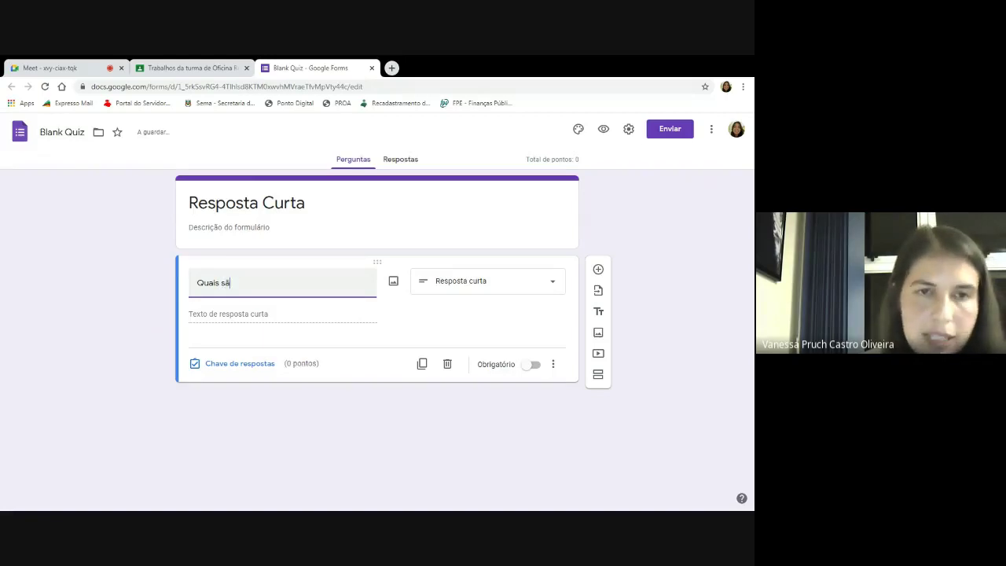
pyautogui.write('o os planetas do ')
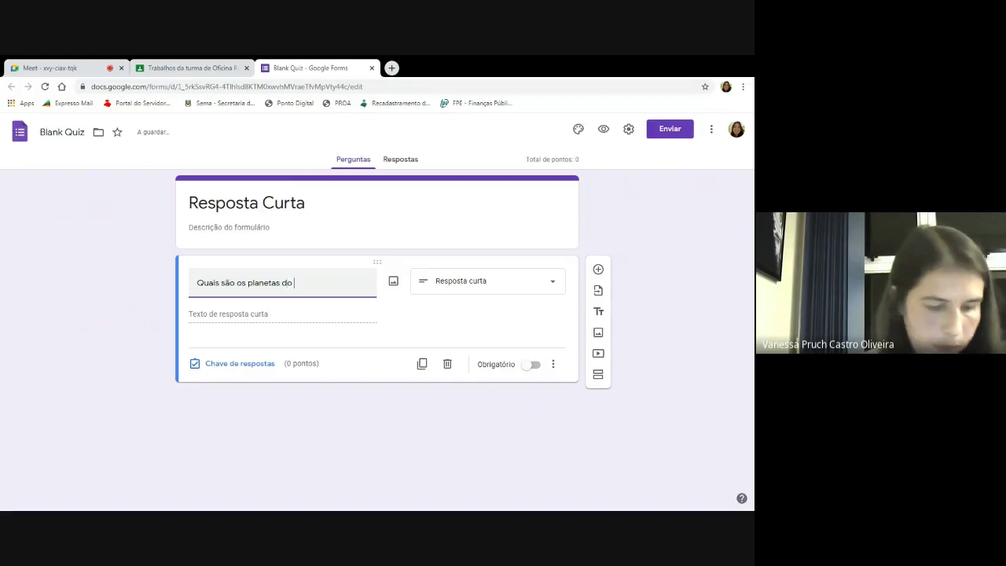
pyautogui.write('Sistema ')
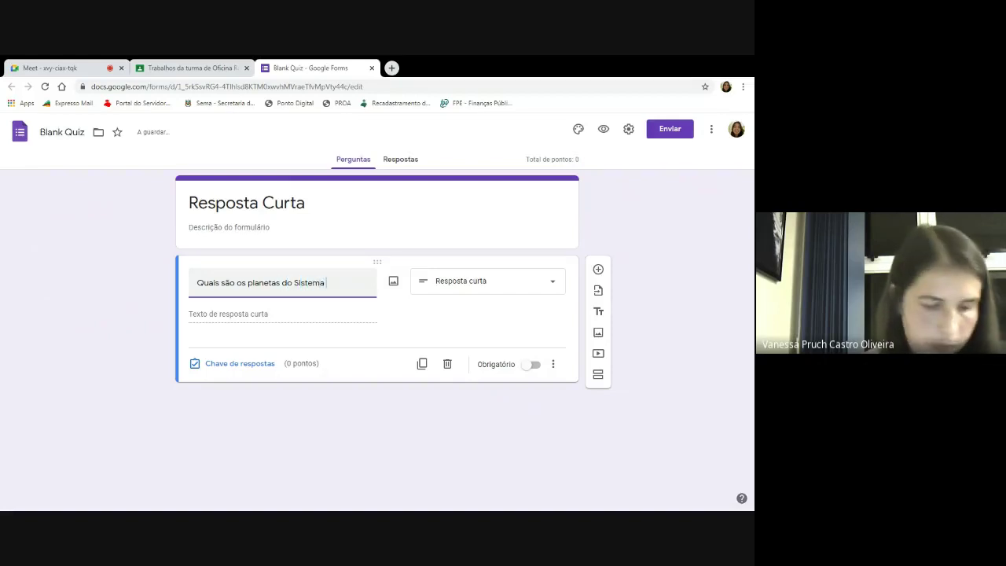
pyautogui.write('SoS')
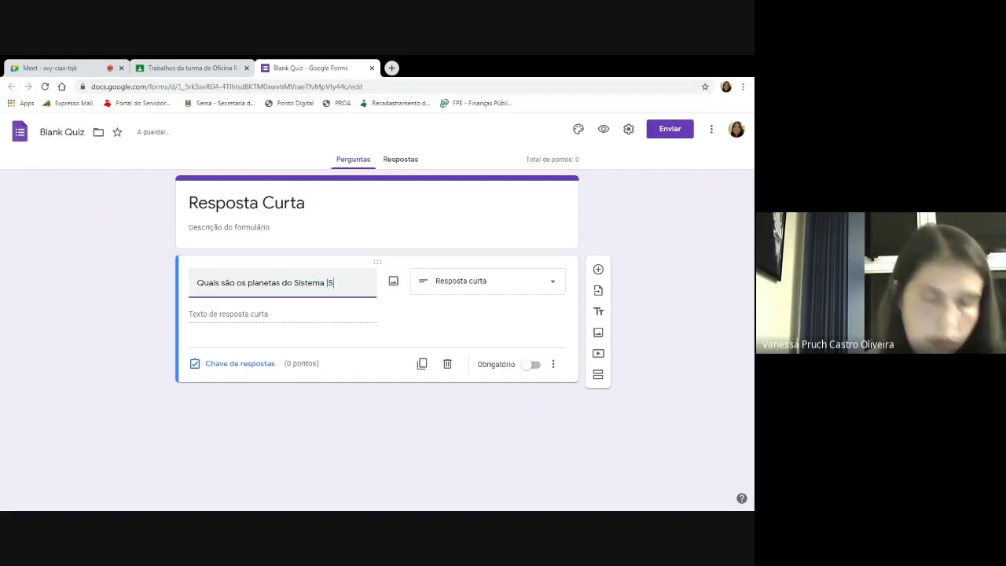
pyautogui.write('Solar?')
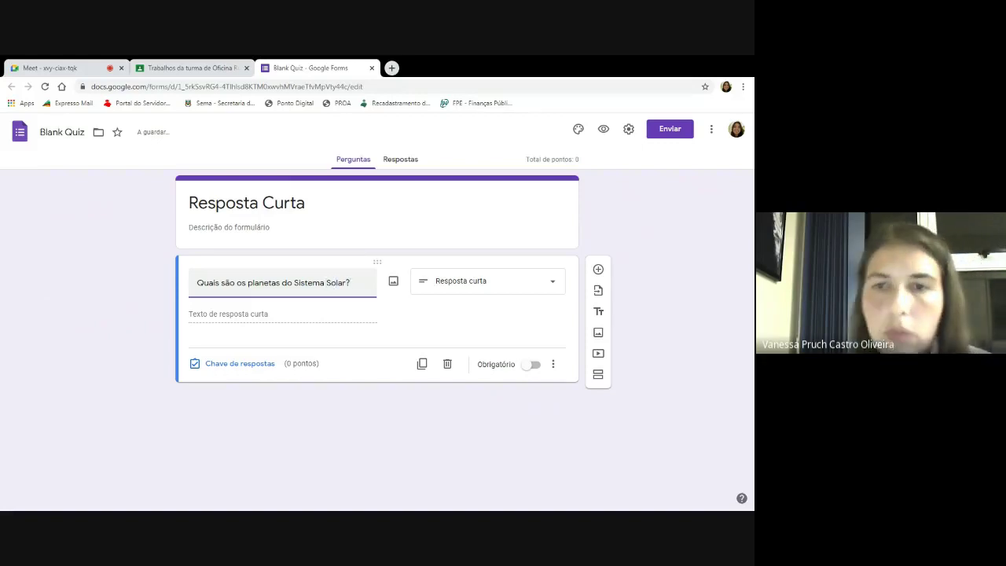
pyautogui.click(530, 288)
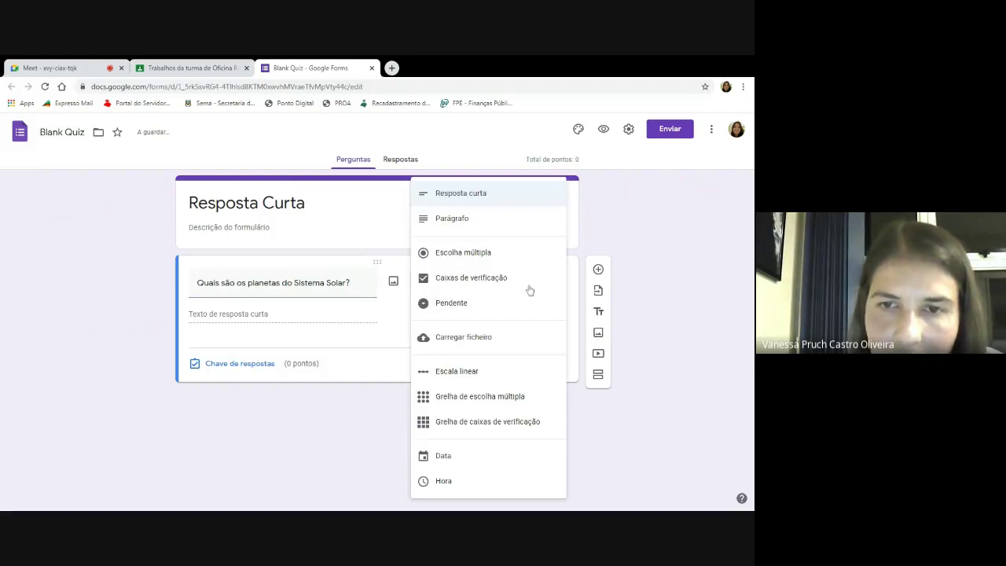
pyautogui.click(534, 205)
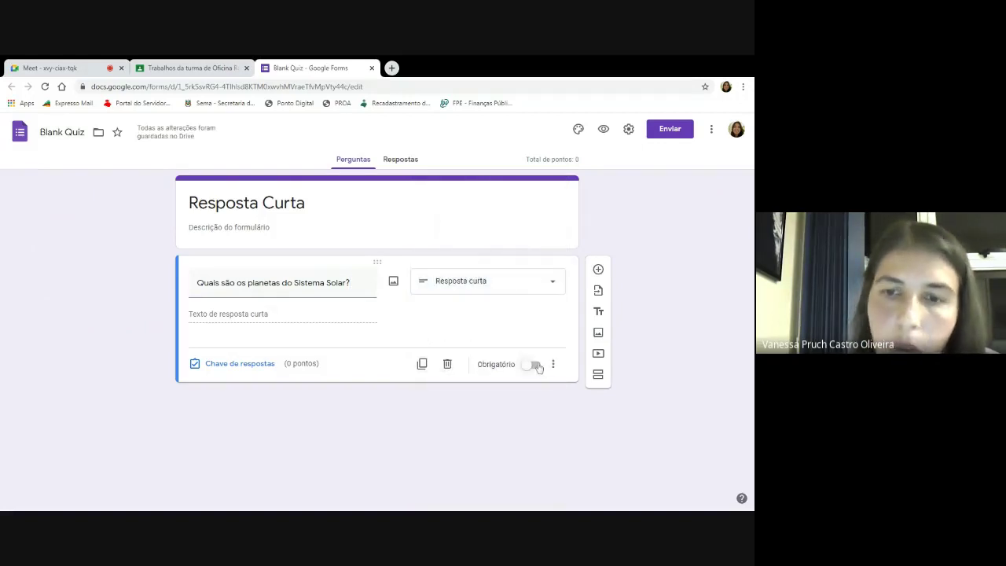
pyautogui.click(537, 366)
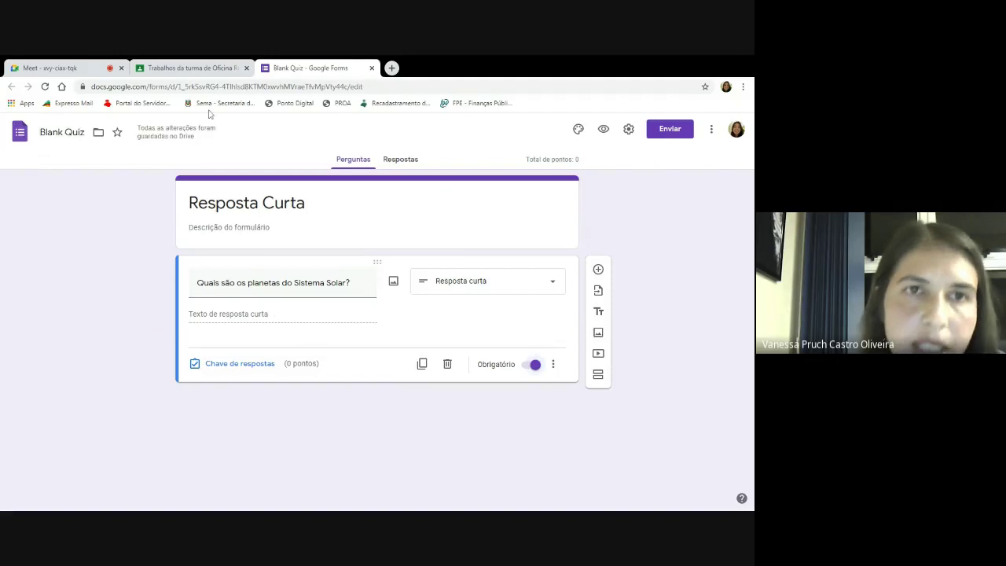
pyautogui.click(208, 69)
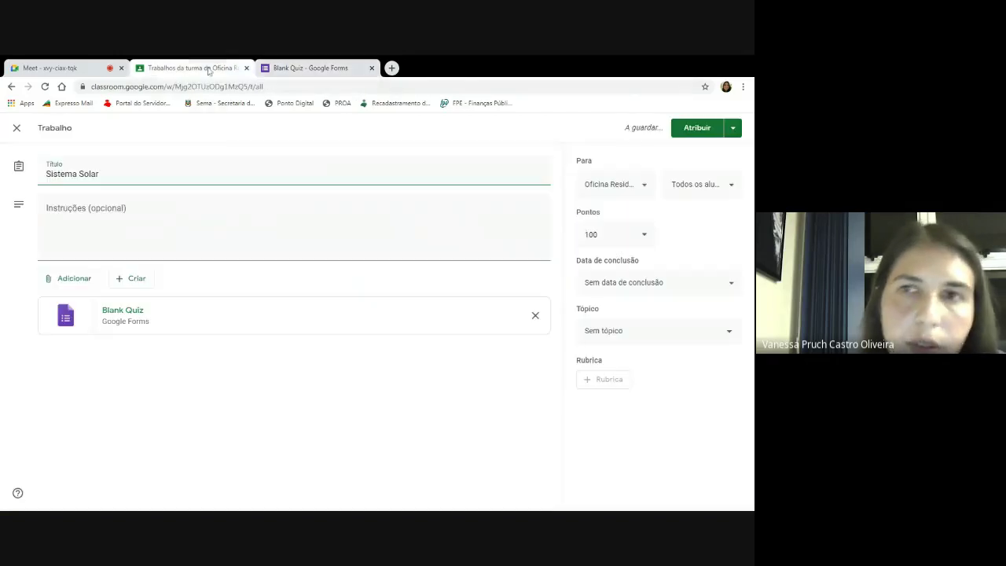
# Assign 'Sistema Solar', then create a new quiz assignment and open its Blank Quiz form.
pyautogui.click(692, 127)
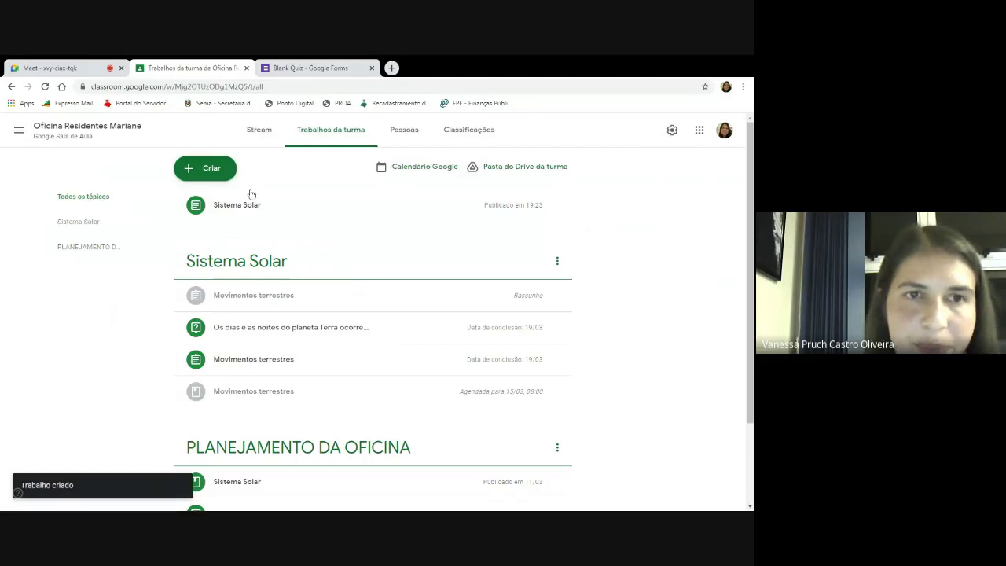
pyautogui.click(214, 172)
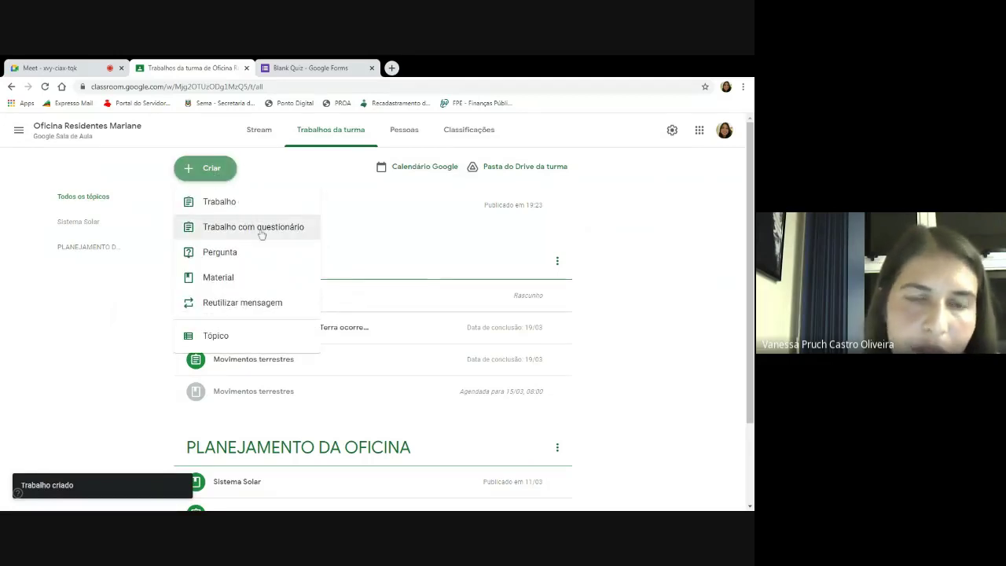
pyautogui.click(262, 234)
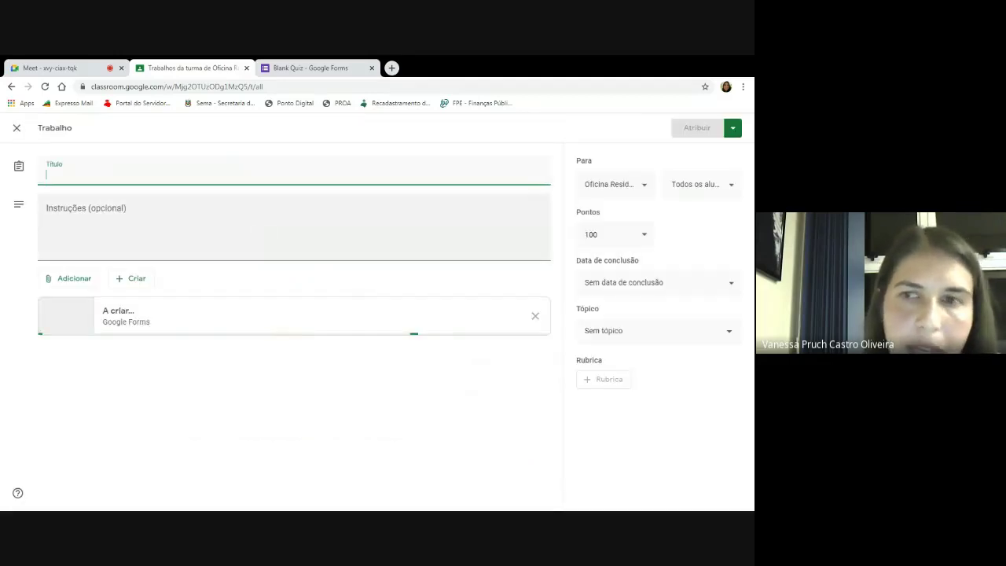
pyautogui.click(425, 321)
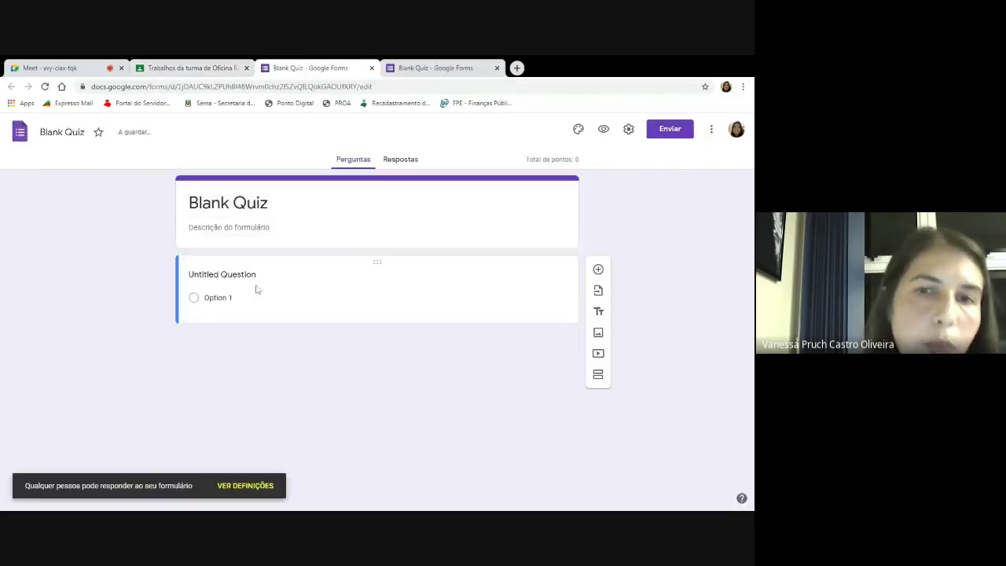
# Make the first question a required paragraph question titled 'O que são satélites?'.
pyautogui.click(517, 293)
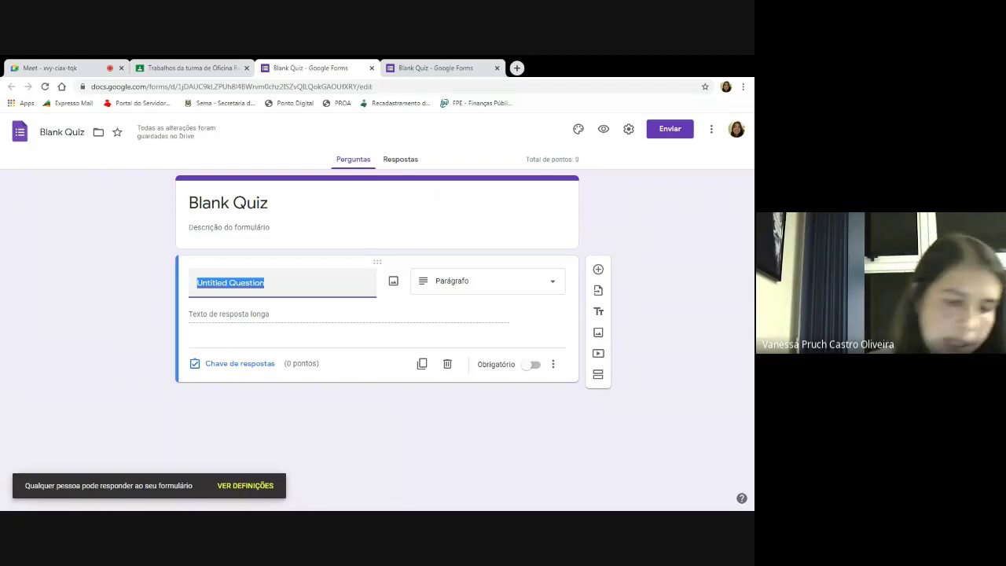
pyautogui.write('O que S')
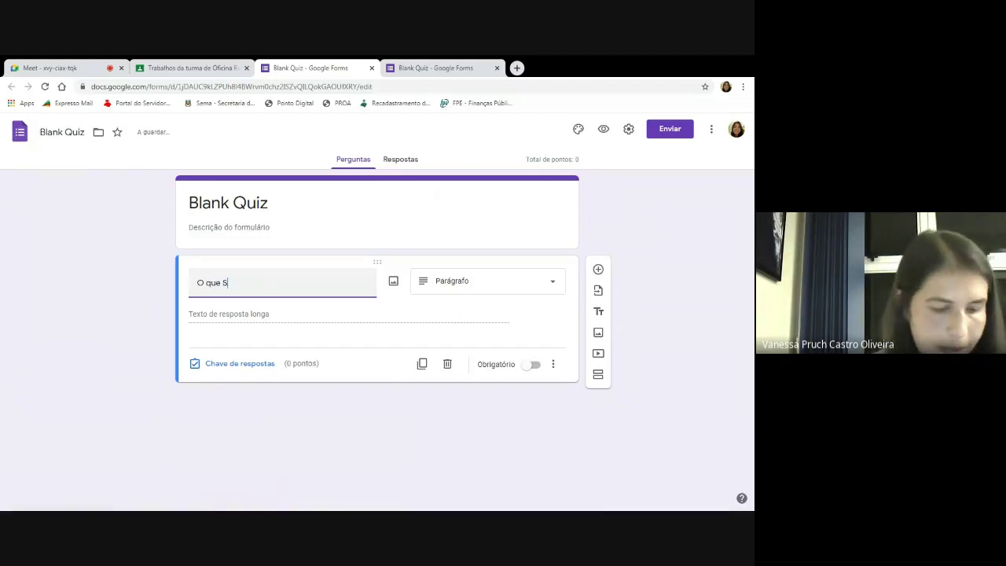
pyautogui.press('BackSpace')
pyautogui.write('são s')
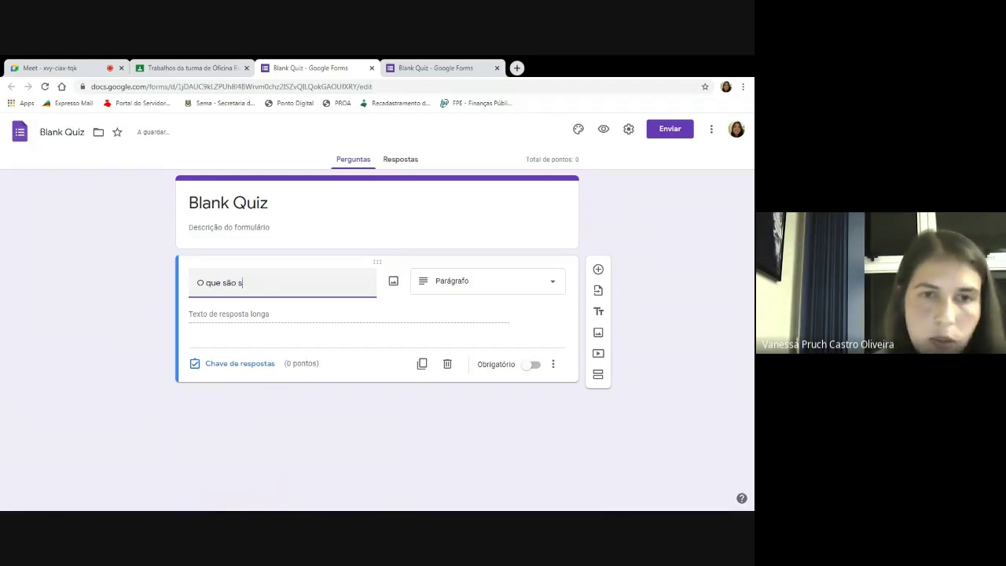
pyautogui.write('atéli')
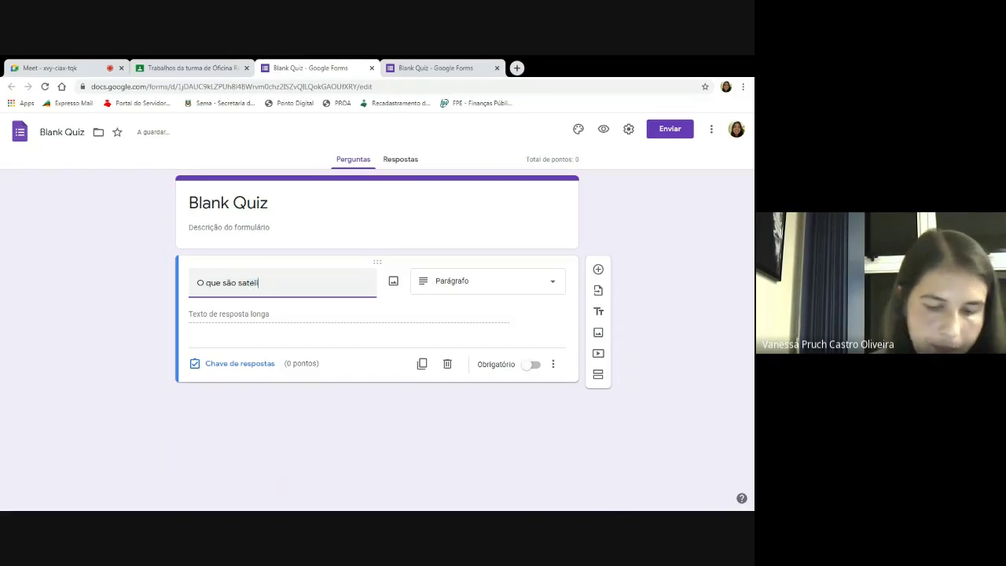
pyautogui.write('tes?')
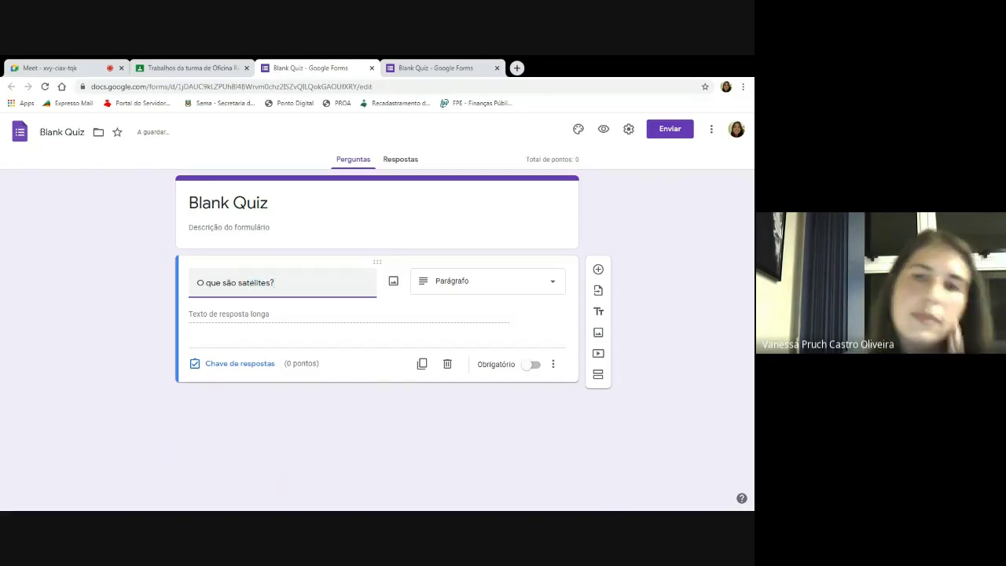
pyautogui.click(534, 365)
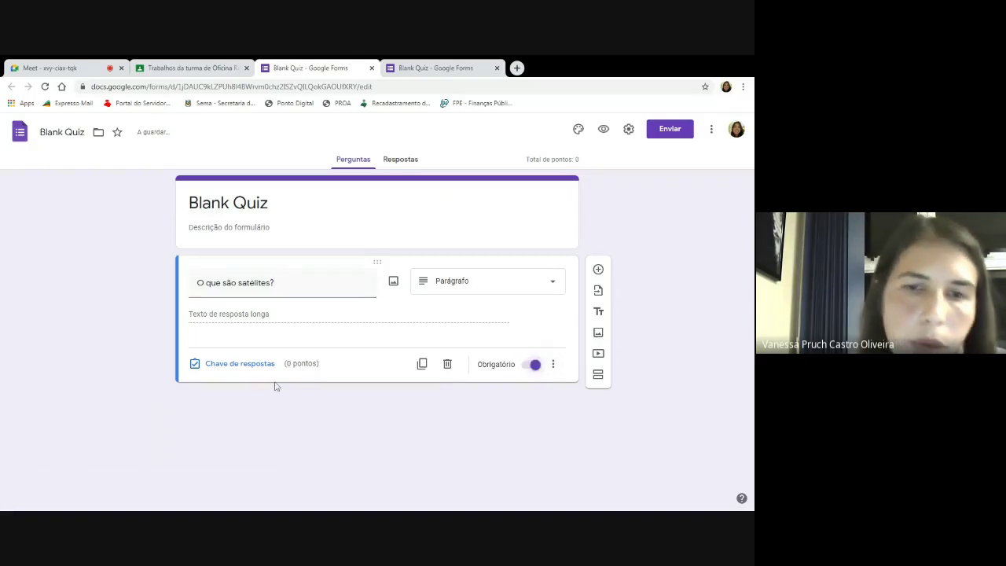
# Give the new quiz assignment a due date of Tuesday 16/03 in the calendar.
pyautogui.click(202, 69)
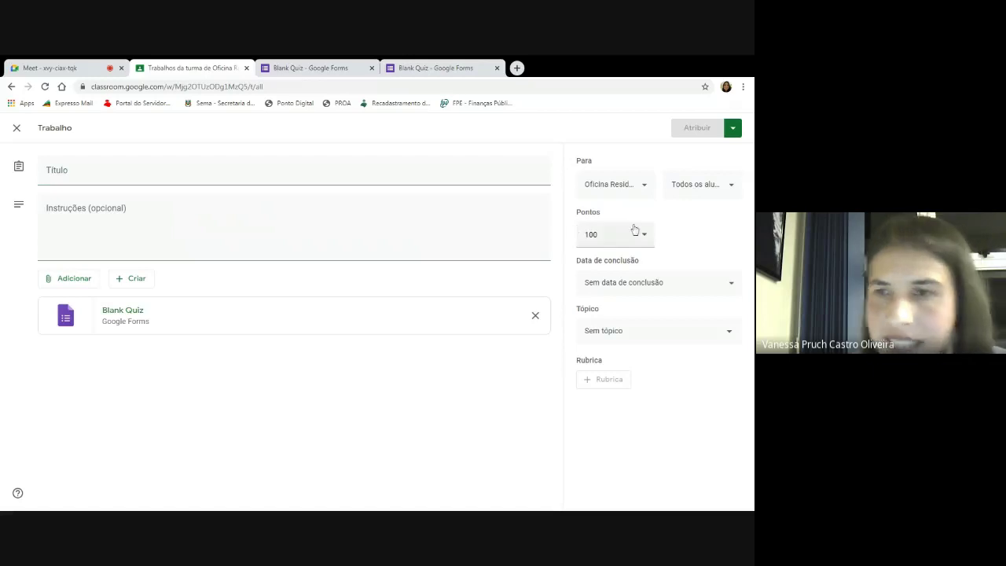
pyautogui.click(660, 285)
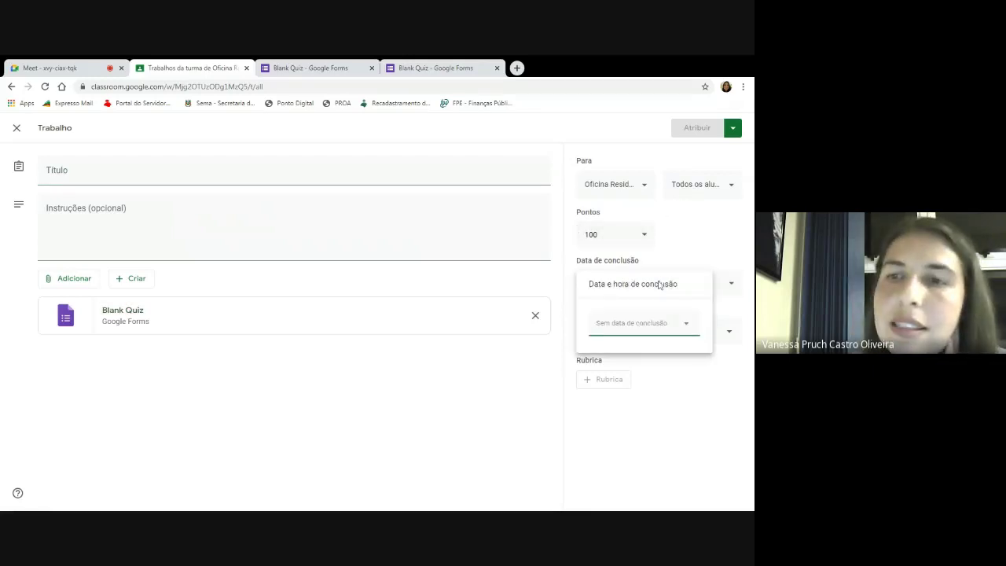
pyautogui.click(681, 318)
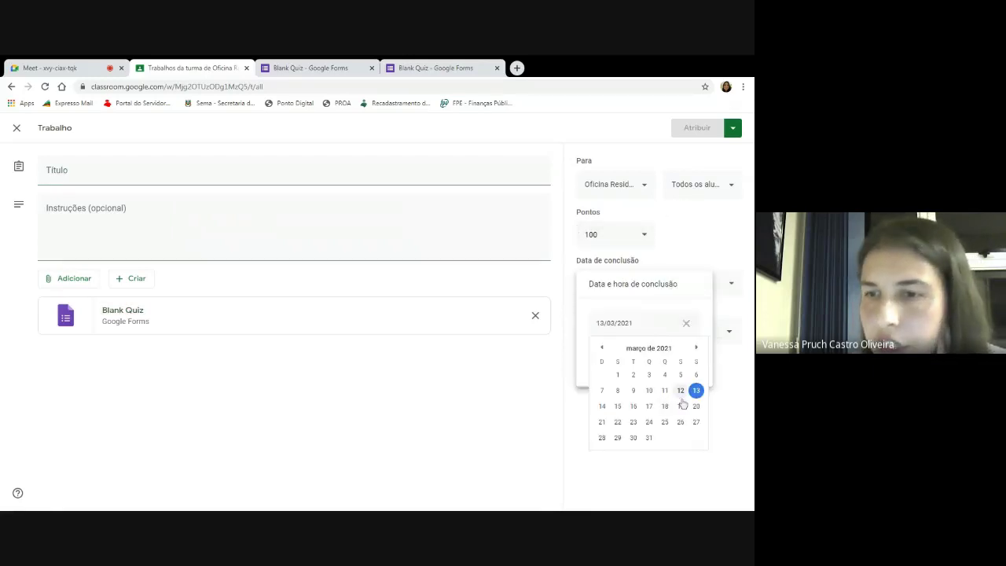
pyautogui.click(633, 406)
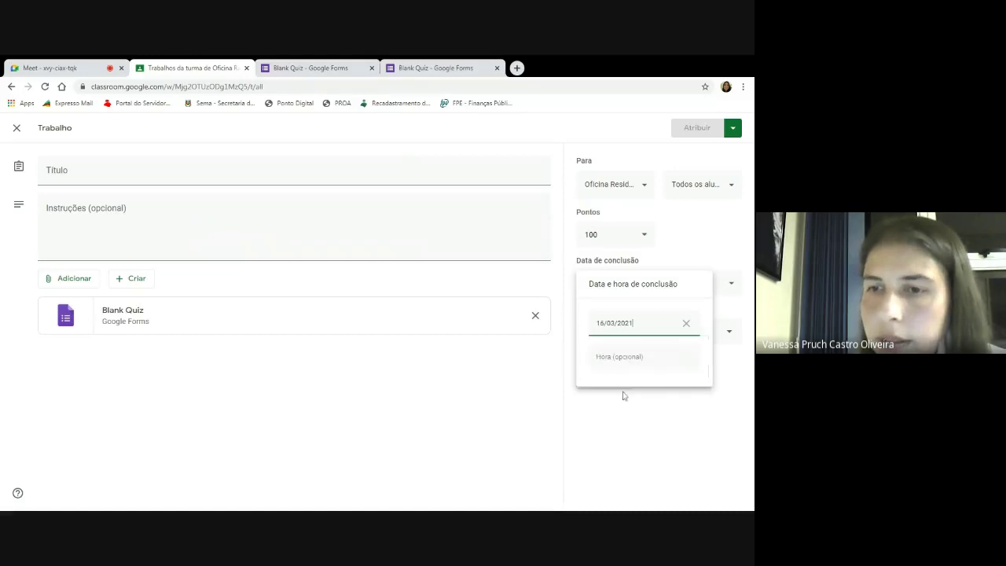
pyautogui.click(522, 382)
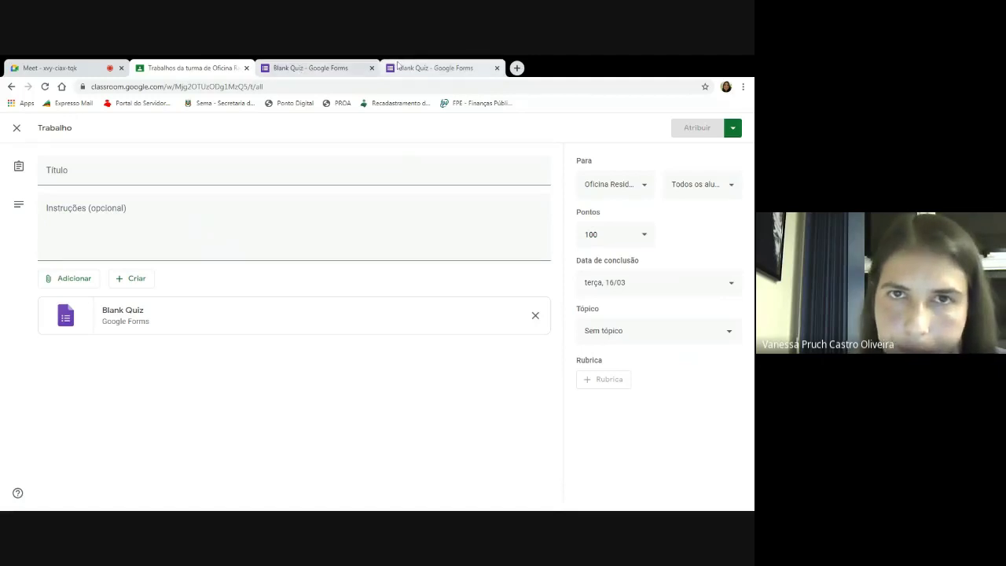
pyautogui.click(358, 68)
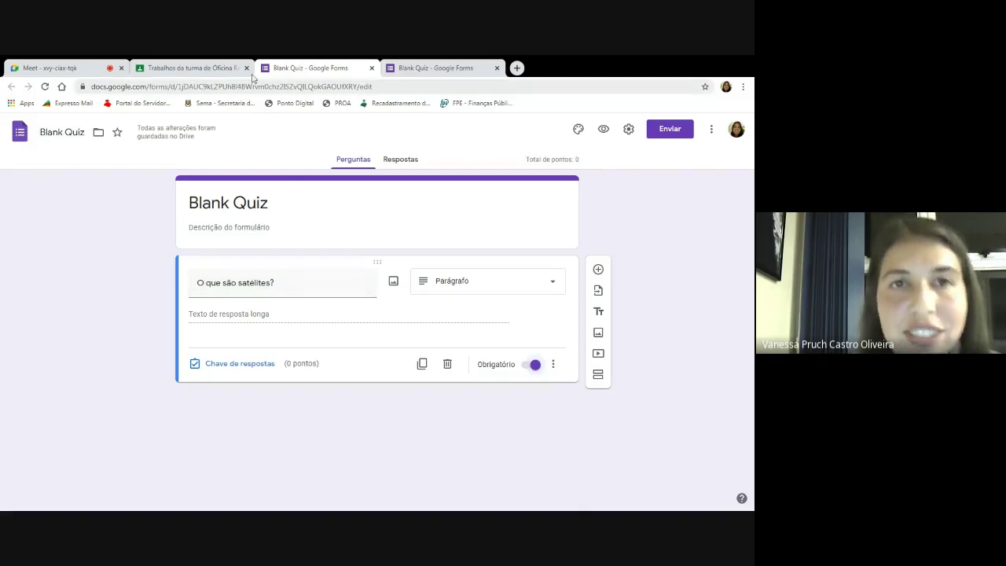
# Look over the Enviar formulário options for the satellites quiz and close them unsent.
pyautogui.click(196, 69)
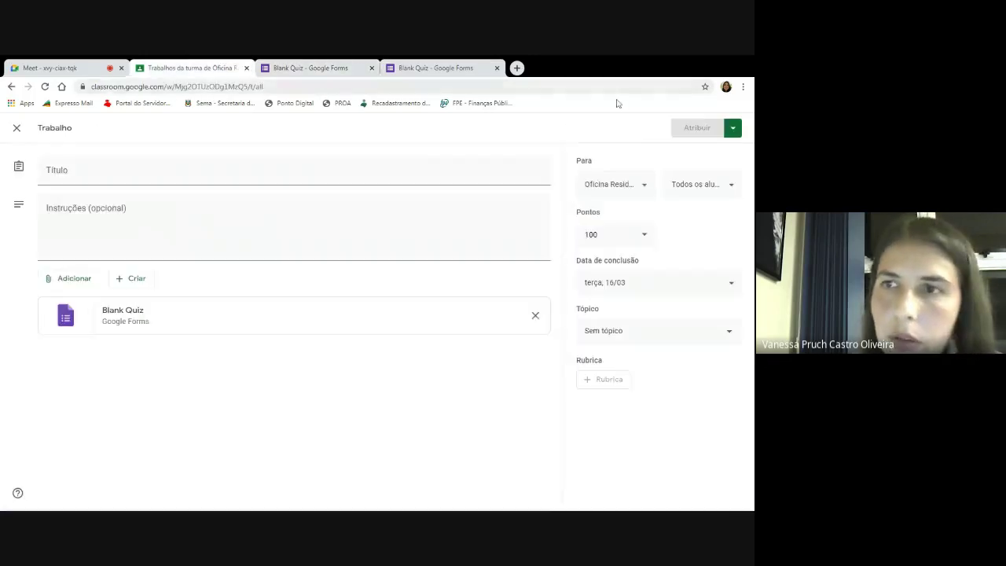
pyautogui.click(346, 69)
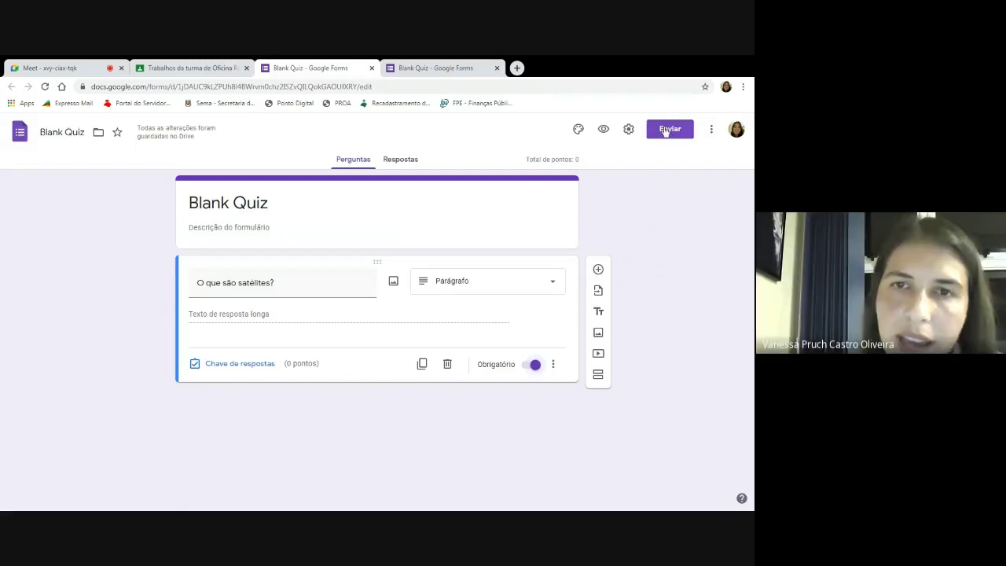
pyautogui.click(665, 129)
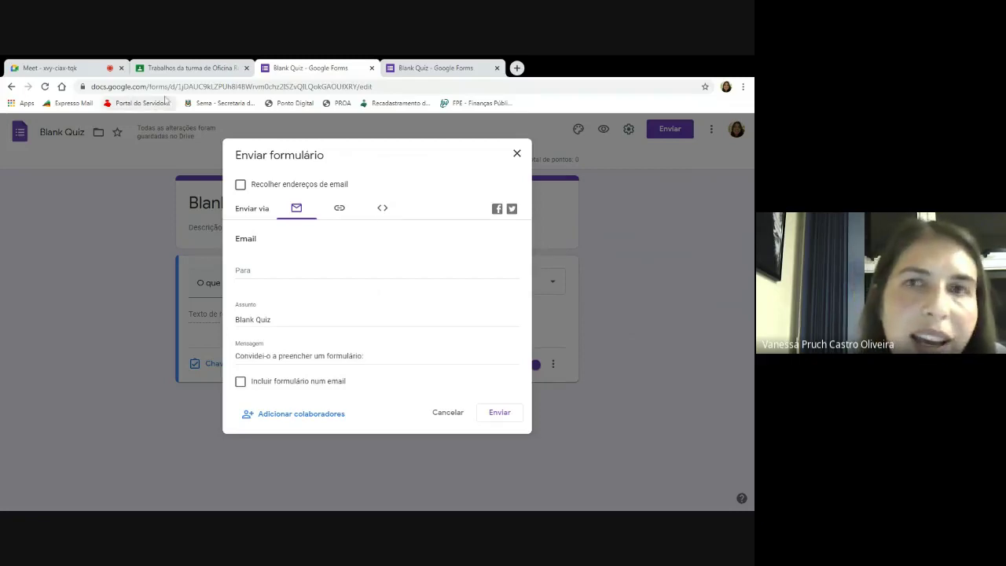
pyautogui.click(516, 153)
pyautogui.click(226, 69)
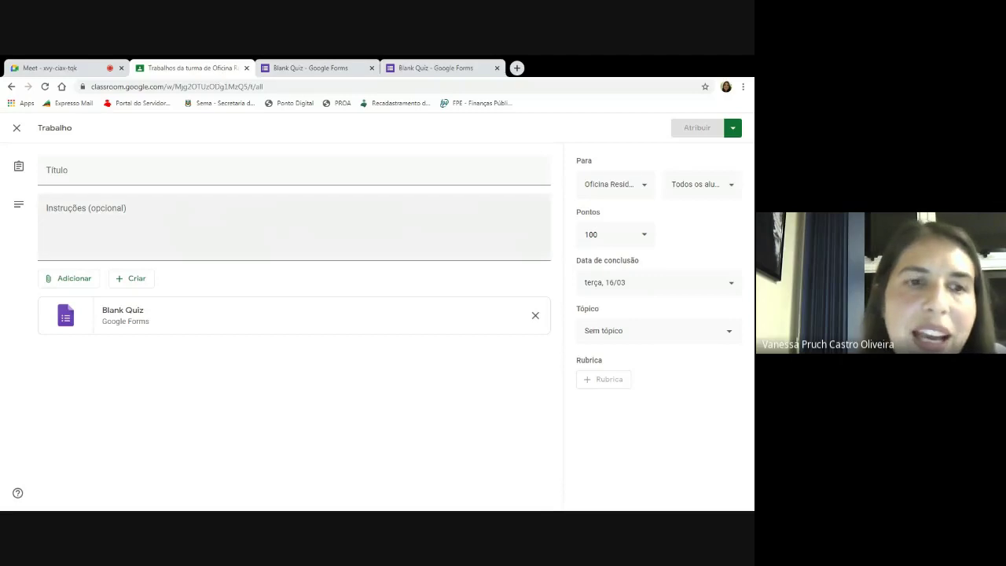
# Close the extra quiz form, then create another quiz assignment and open its Blank Quiz form.
pyautogui.click(316, 324)
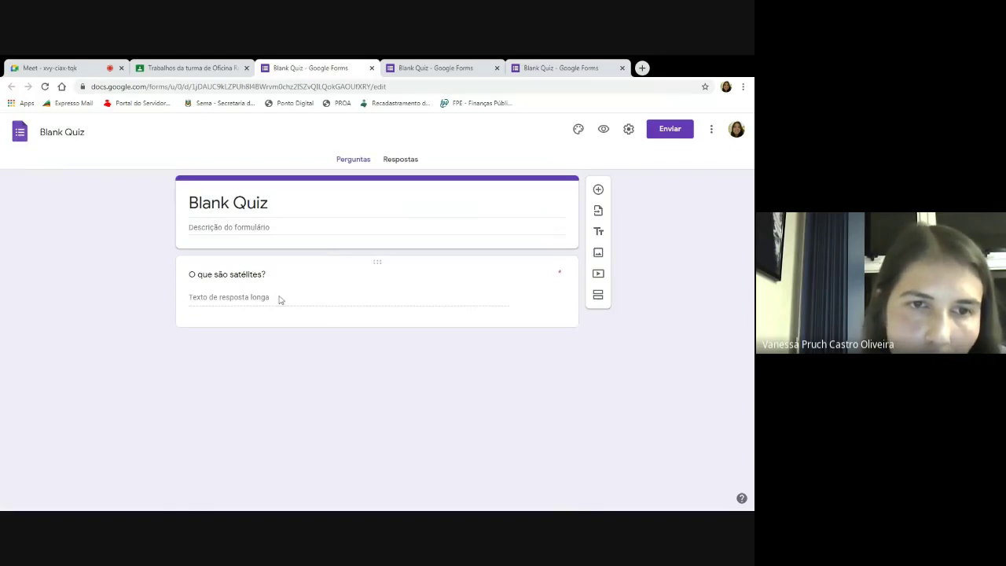
pyautogui.click(372, 67)
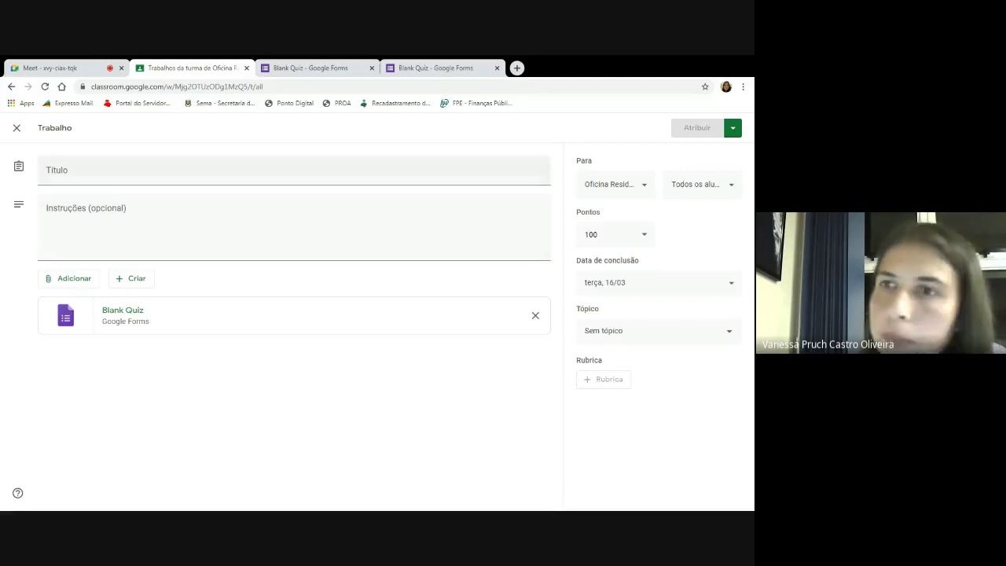
pyautogui.click(11, 87)
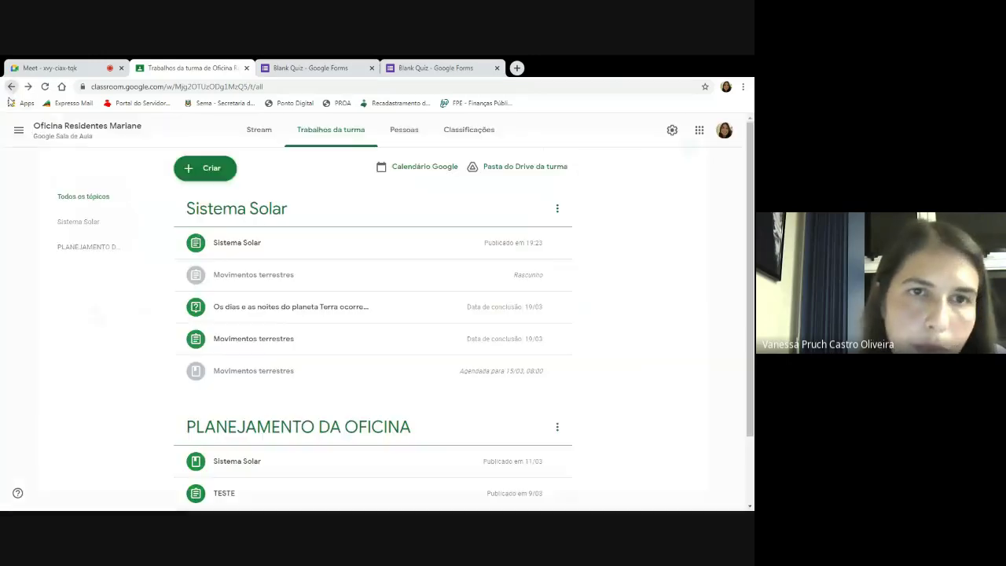
pyautogui.click(209, 168)
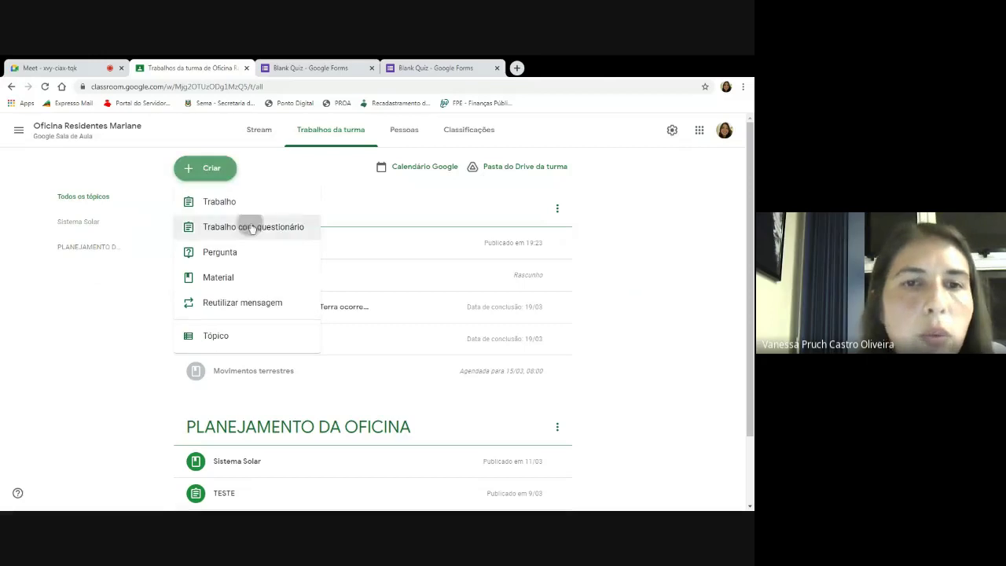
pyautogui.click(253, 226)
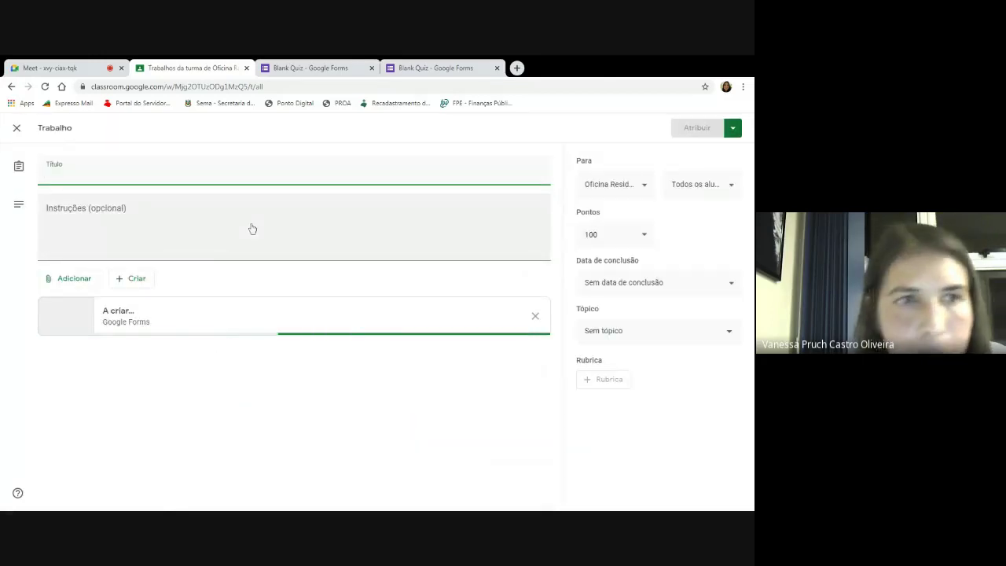
pyautogui.click(240, 312)
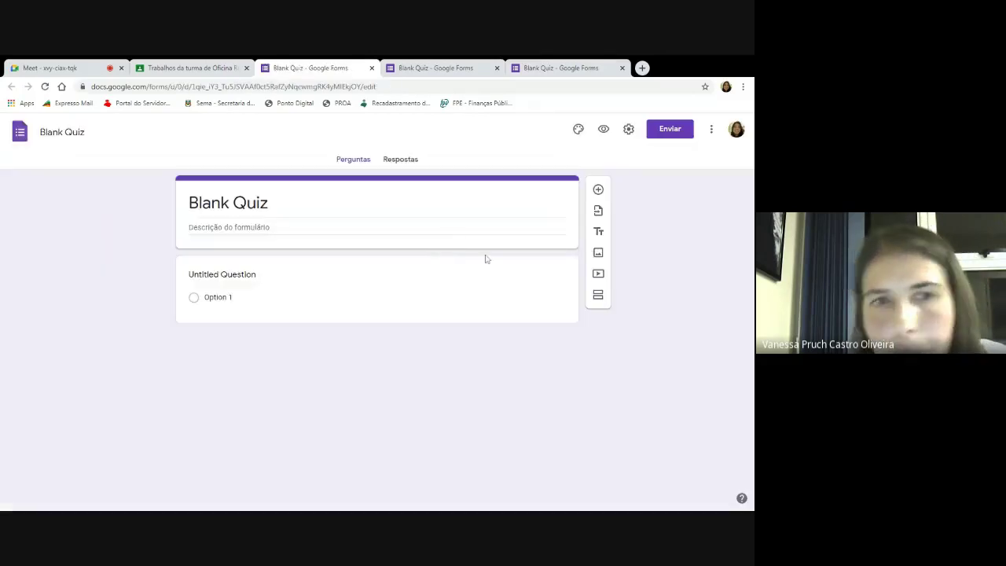
# Keep the first question multiple choice and title it 'Quais são os planetas do sistema solar?'.
pyautogui.click(480, 296)
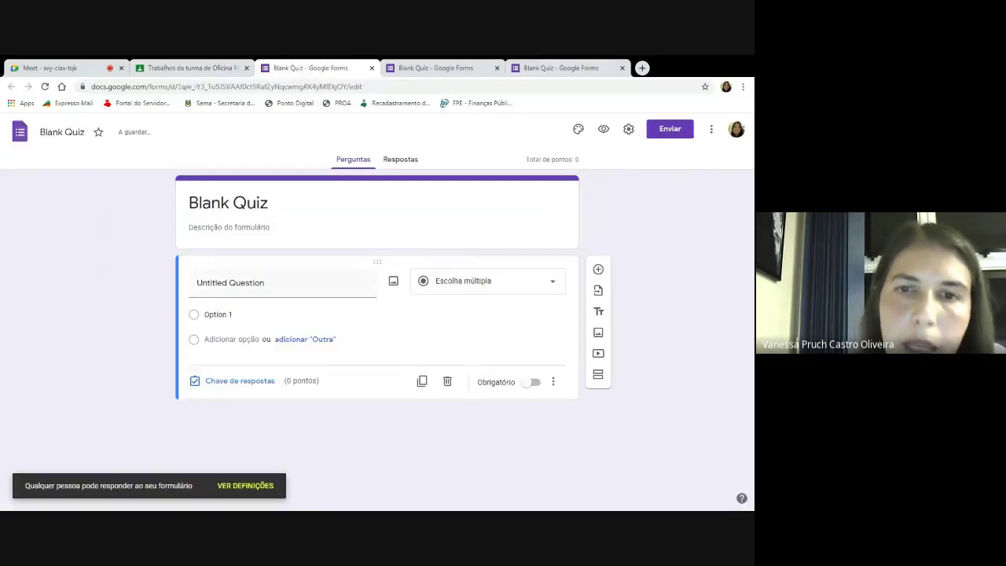
pyautogui.click(459, 288)
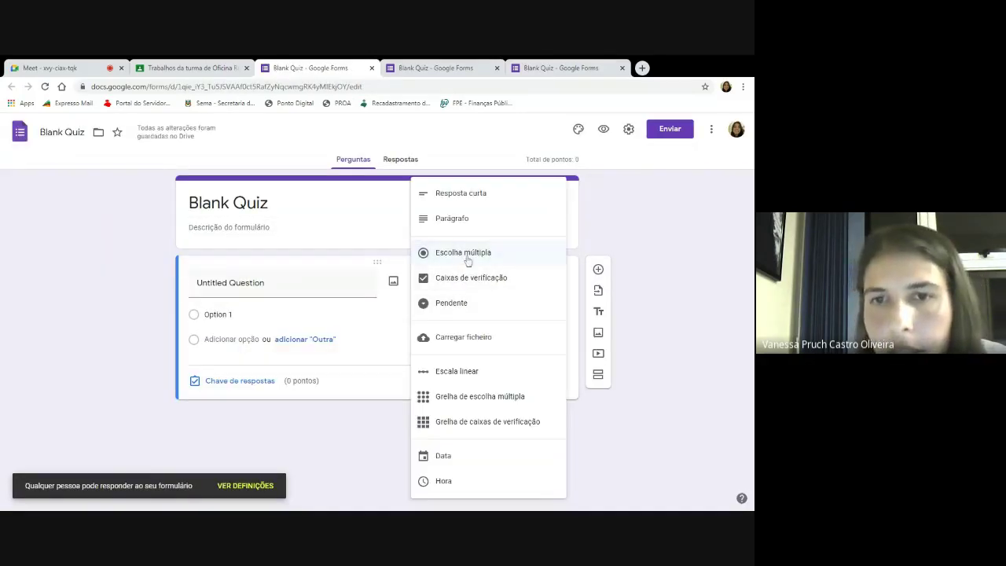
pyautogui.click(471, 254)
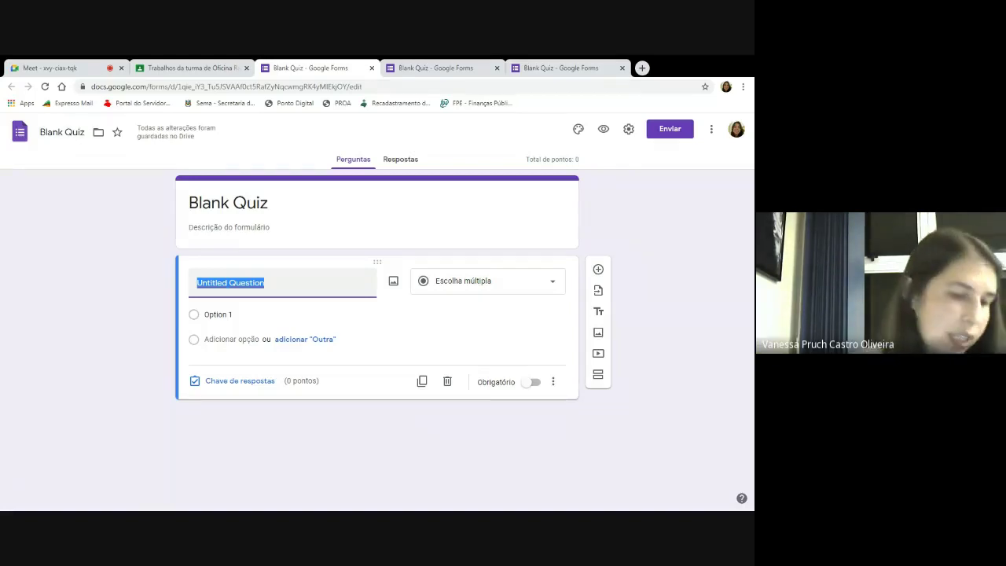
pyautogui.write('Q')
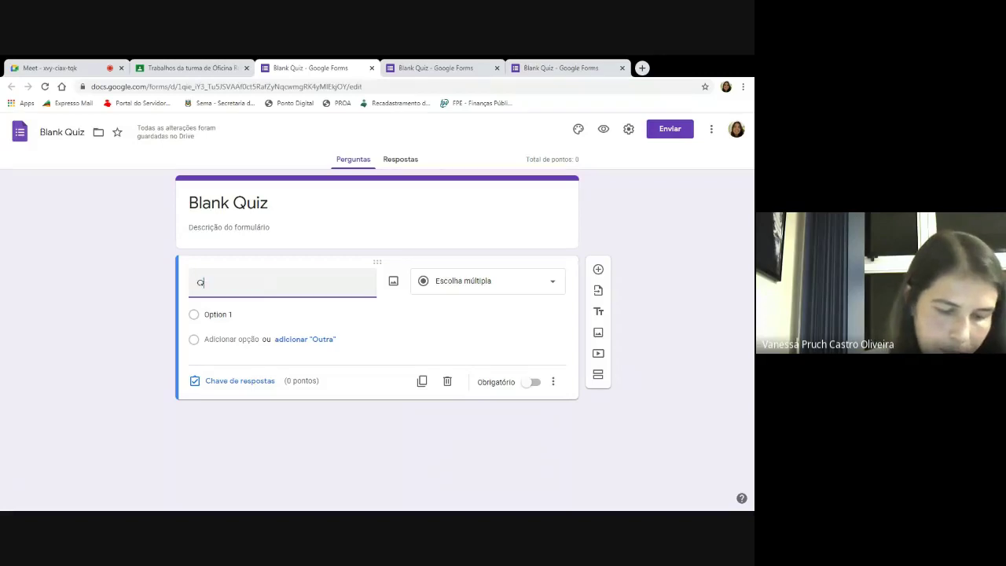
pyautogui.write('uais sã')
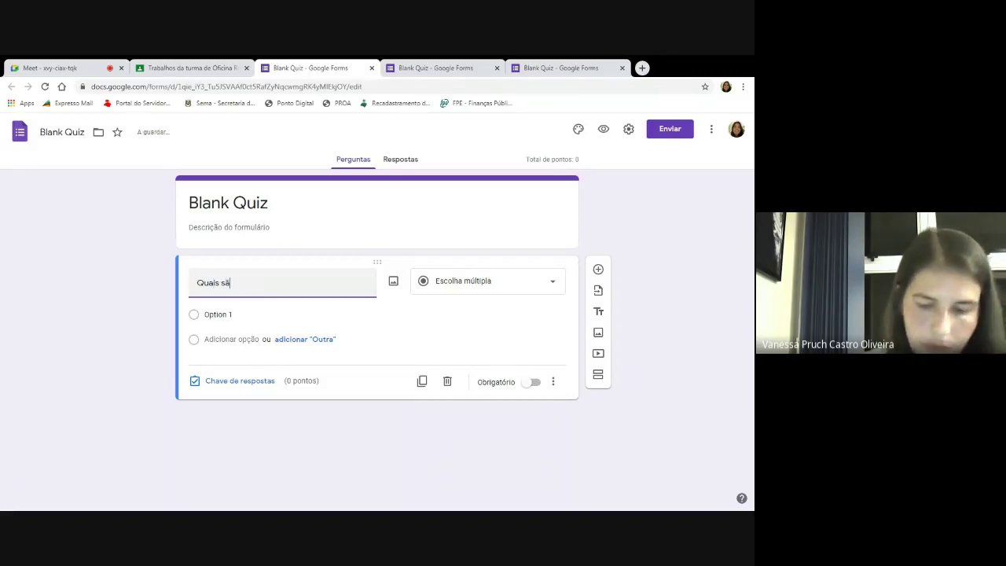
pyautogui.write('o os pla')
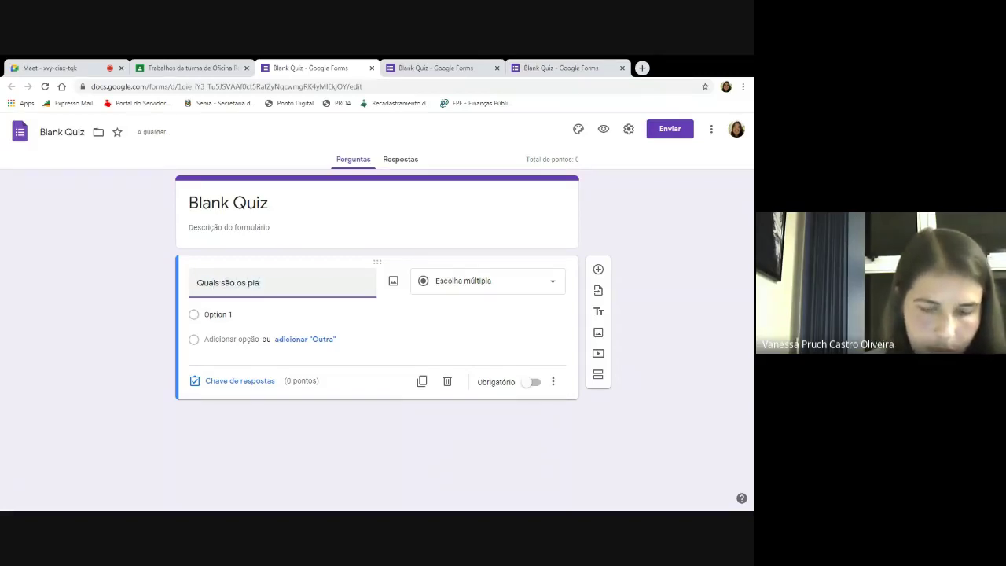
pyautogui.write('netas ')
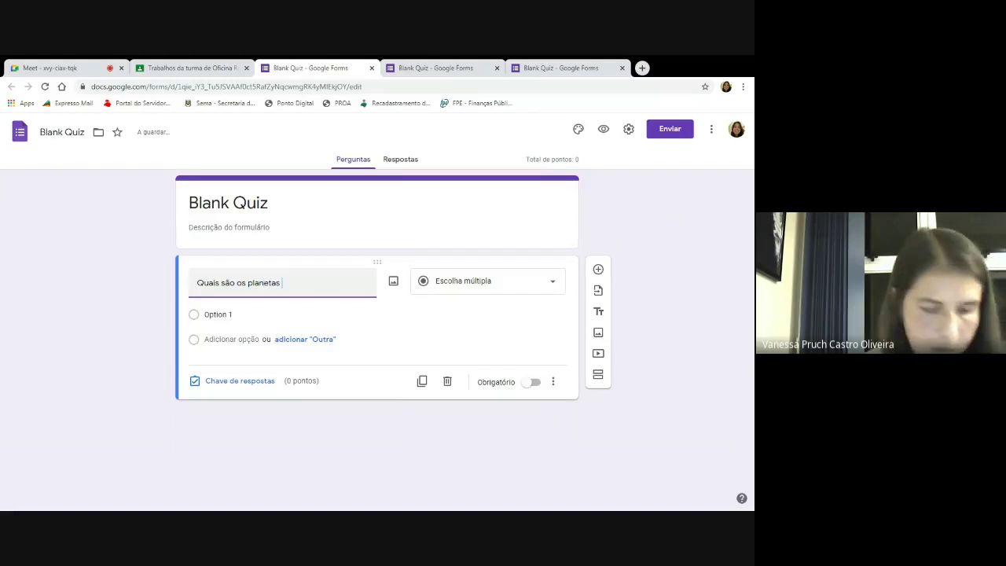
pyautogui.write('do sis')
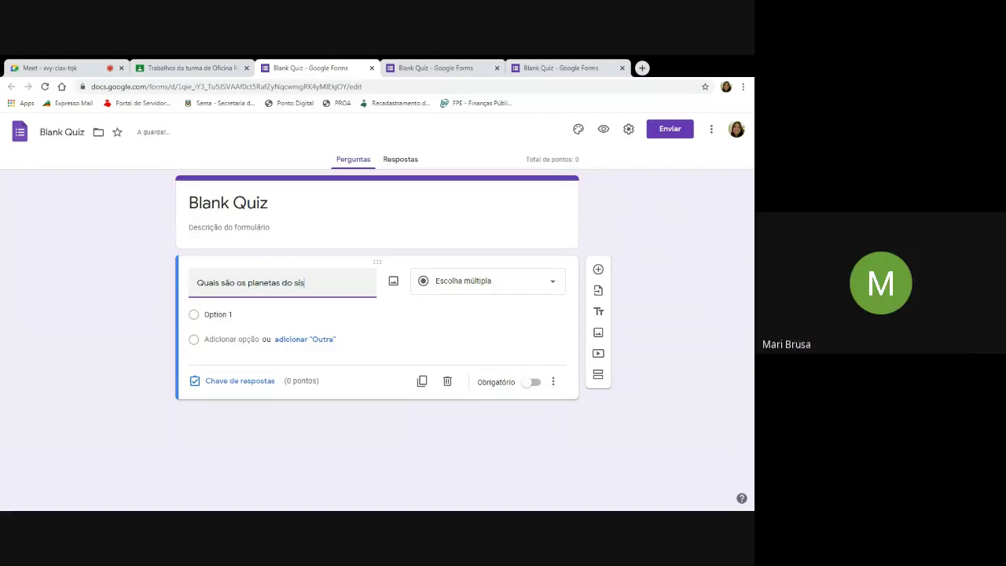
pyautogui.write('tema solar')
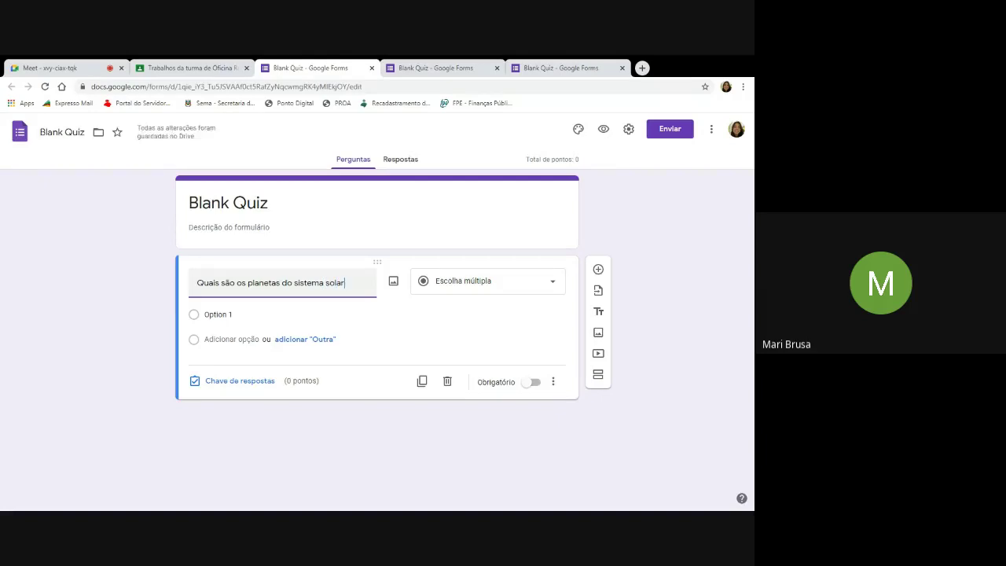
pyautogui.write('?')
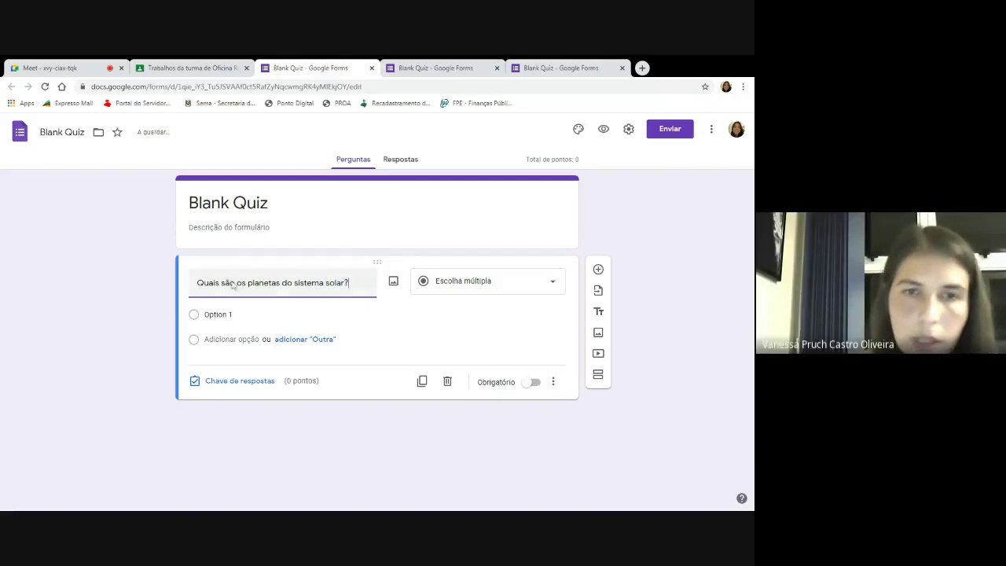
# Add answer options Marte and Terra and mark the question required.
pyautogui.click(212, 318)
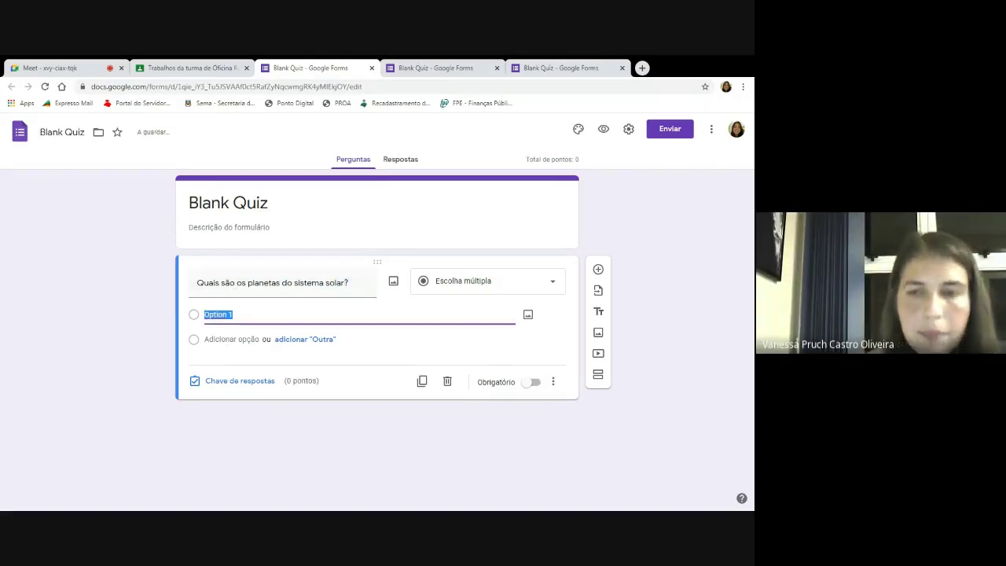
pyautogui.write('Marte')
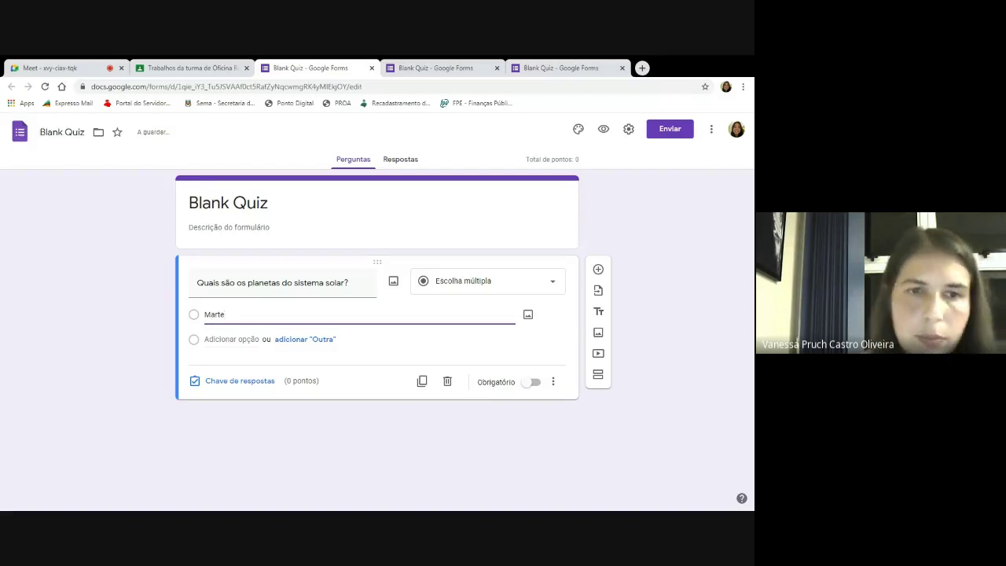
pyautogui.click(216, 339)
pyautogui.write('Terra')
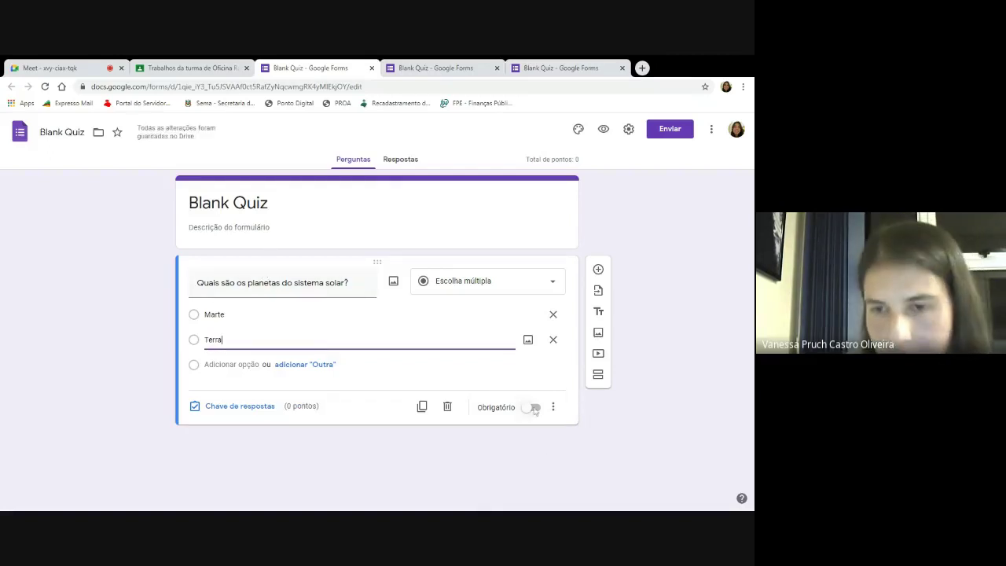
pyautogui.click(538, 411)
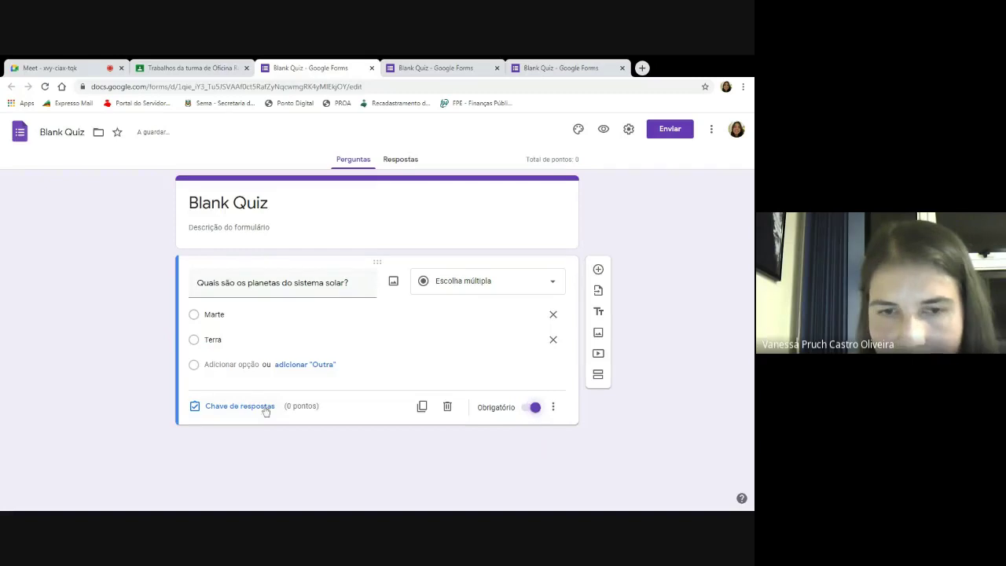
# Check the Atribuir publishing choices and the form's send options, dismissing both.
pyautogui.click(187, 69)
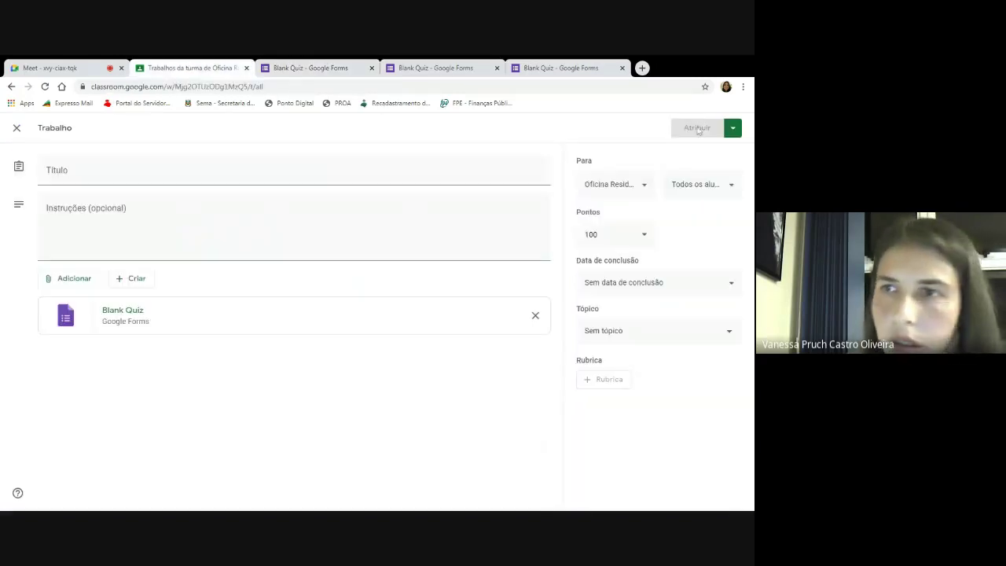
pyautogui.click(732, 128)
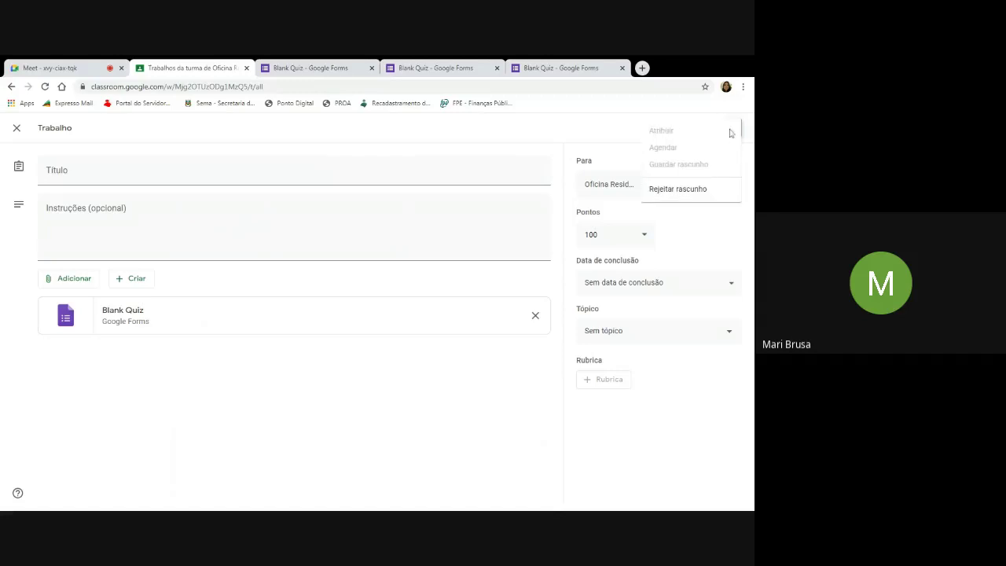
pyautogui.click(603, 135)
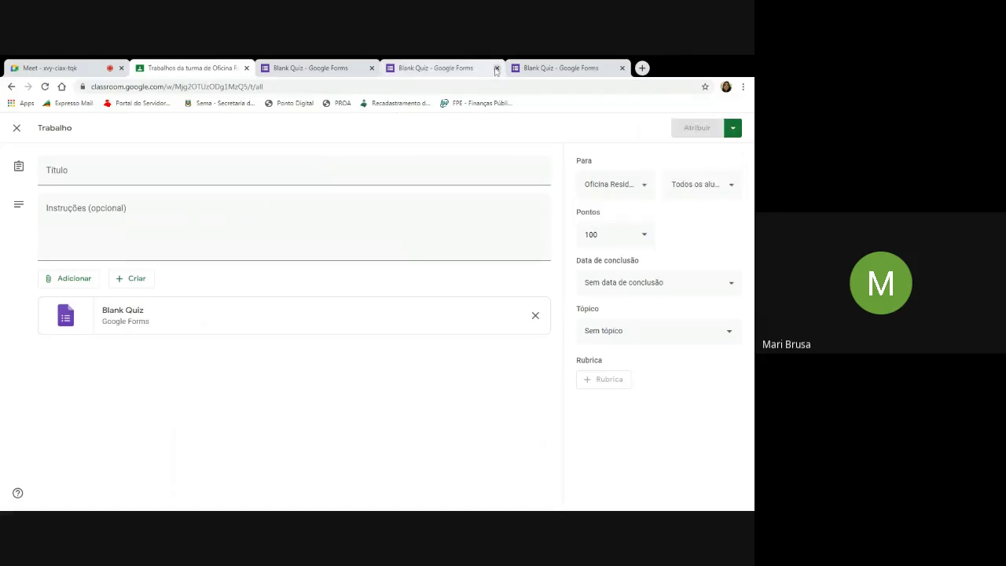
pyautogui.click(343, 69)
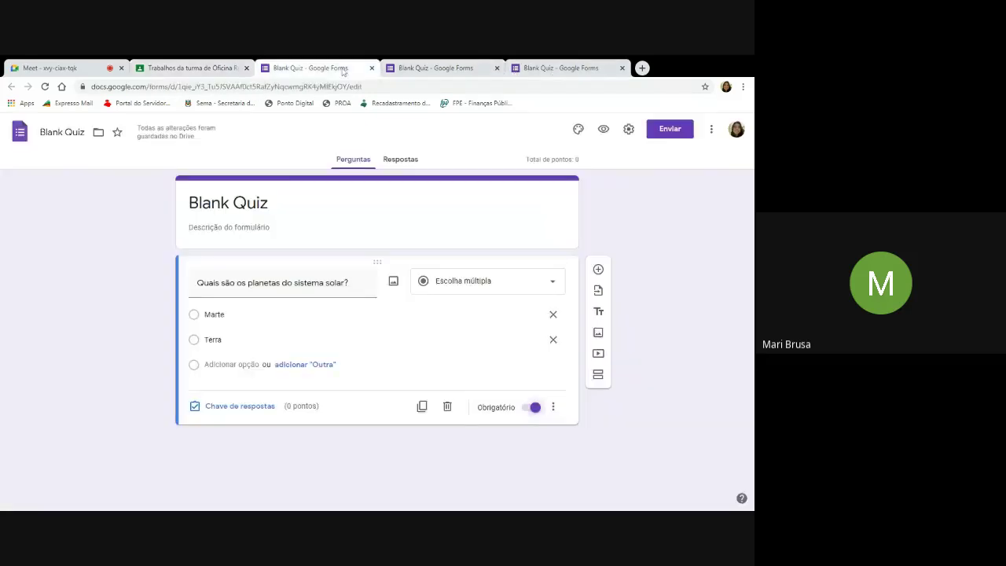
pyautogui.click(671, 130)
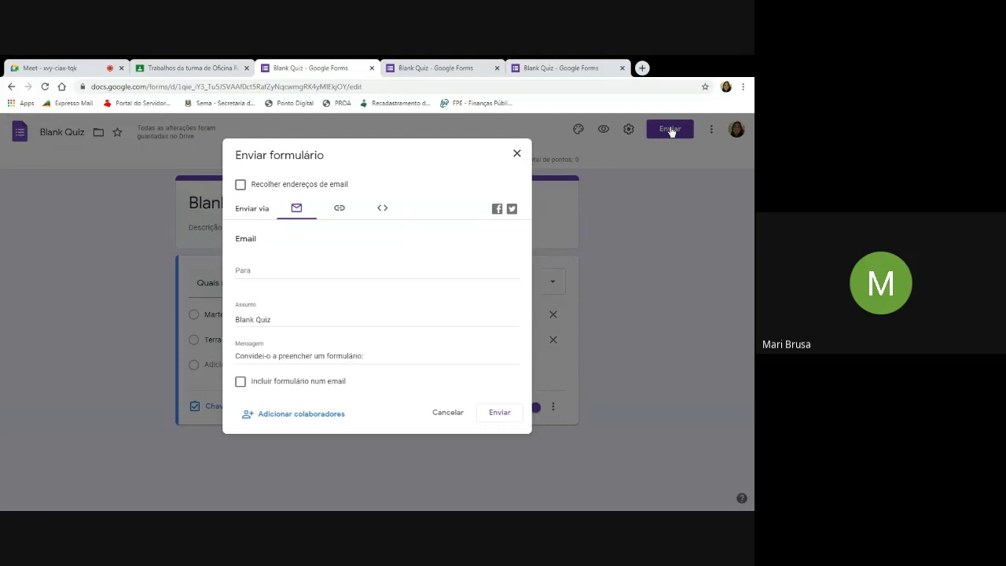
pyautogui.click(517, 154)
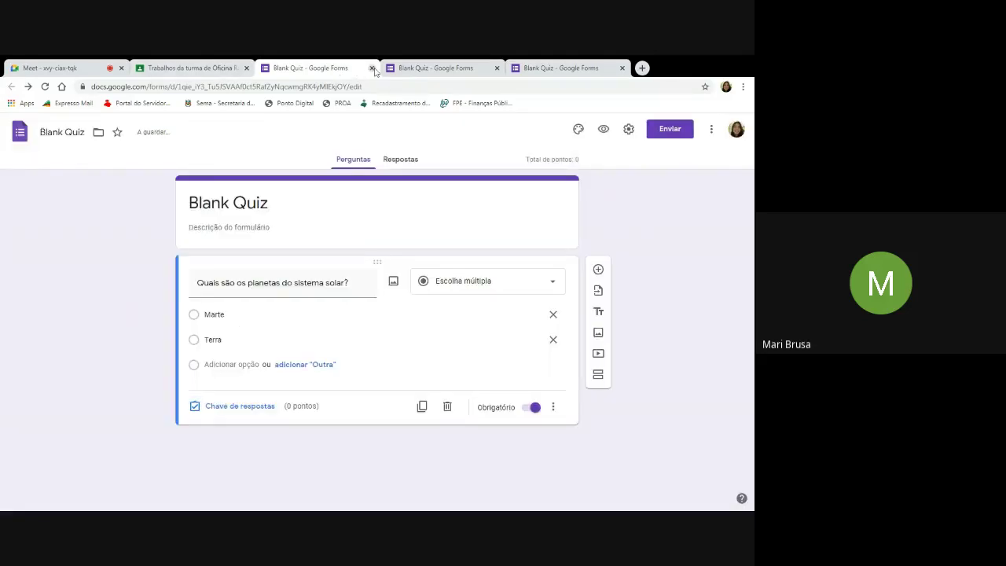
# Close the Blank Quiz form and the assignment editor, then start another quiz assignment.
pyautogui.click(372, 67)
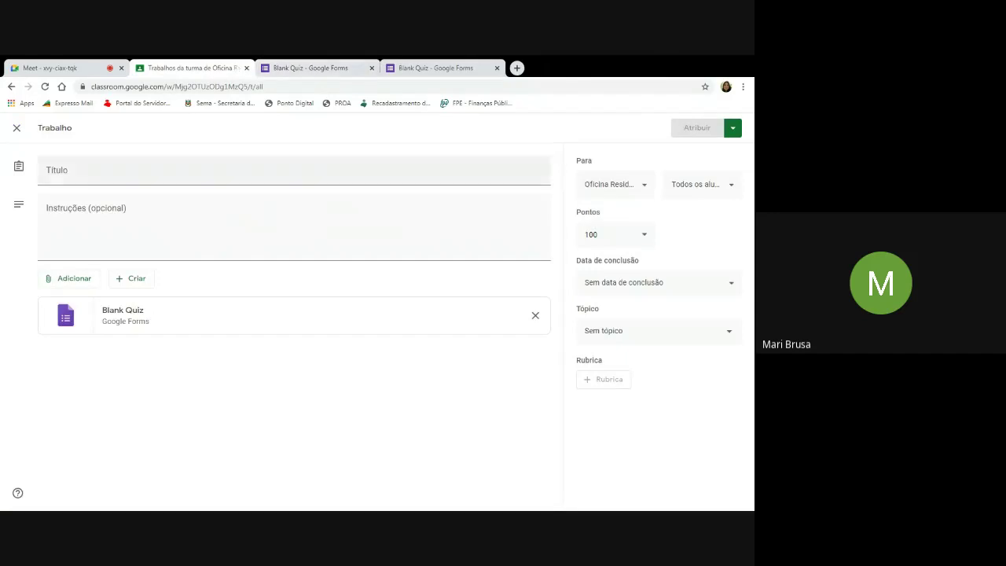
pyautogui.click(10, 87)
pyautogui.click(205, 168)
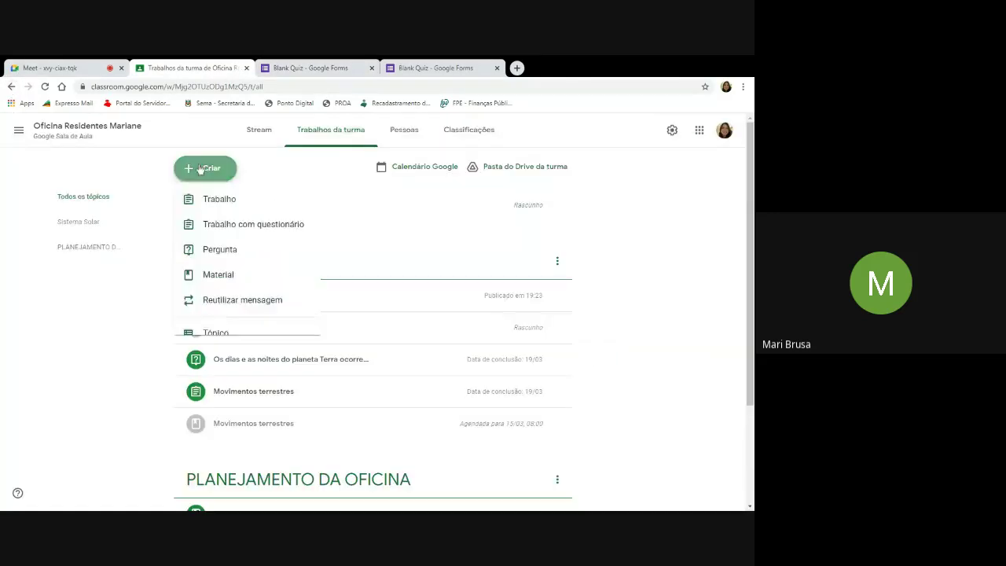
pyautogui.click(265, 228)
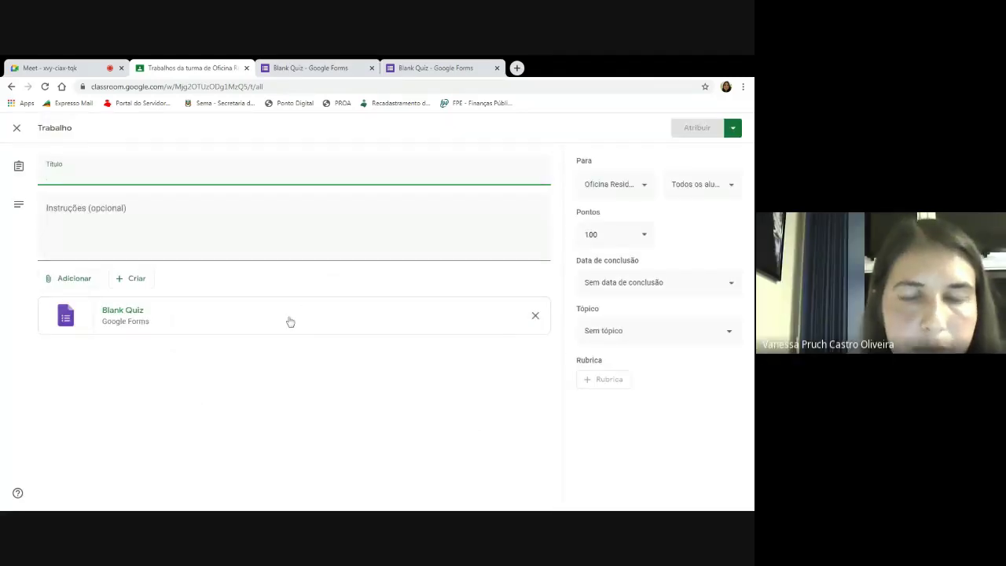
# Make the new quiz's first question a checkbox question 'Quais são planetas do sistema solar'.
pyautogui.click(291, 322)
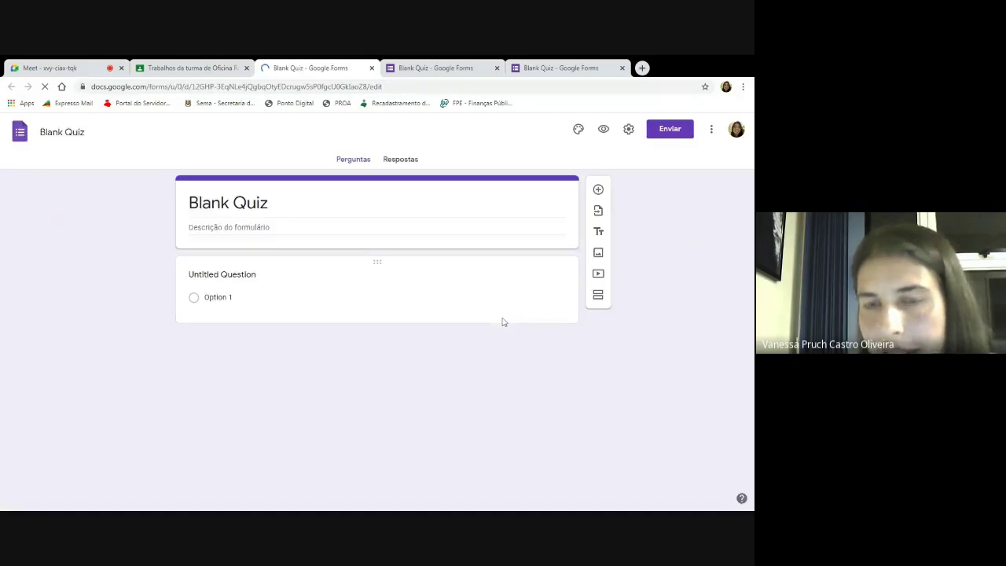
pyautogui.click(360, 315)
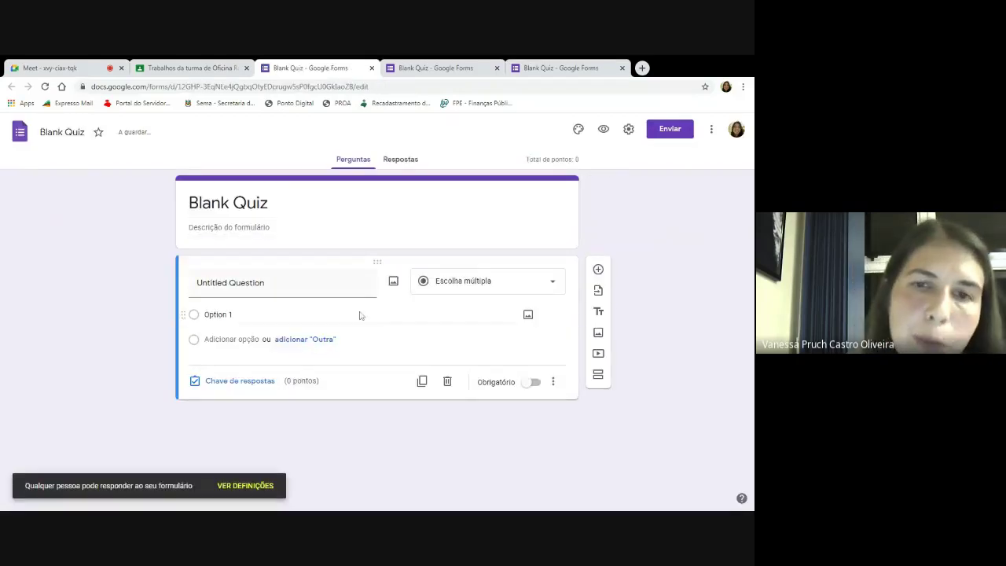
pyautogui.click(478, 288)
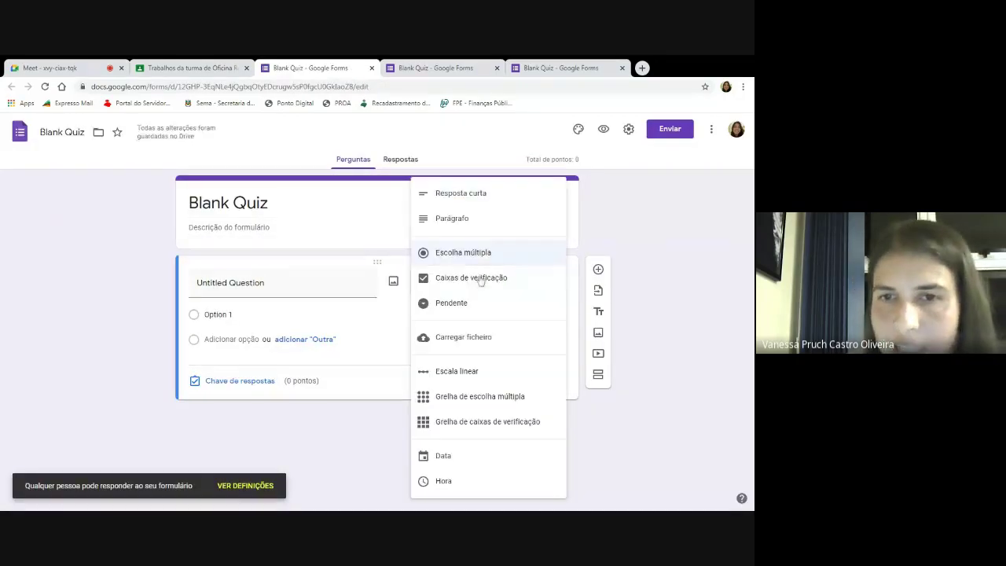
pyautogui.click(478, 282)
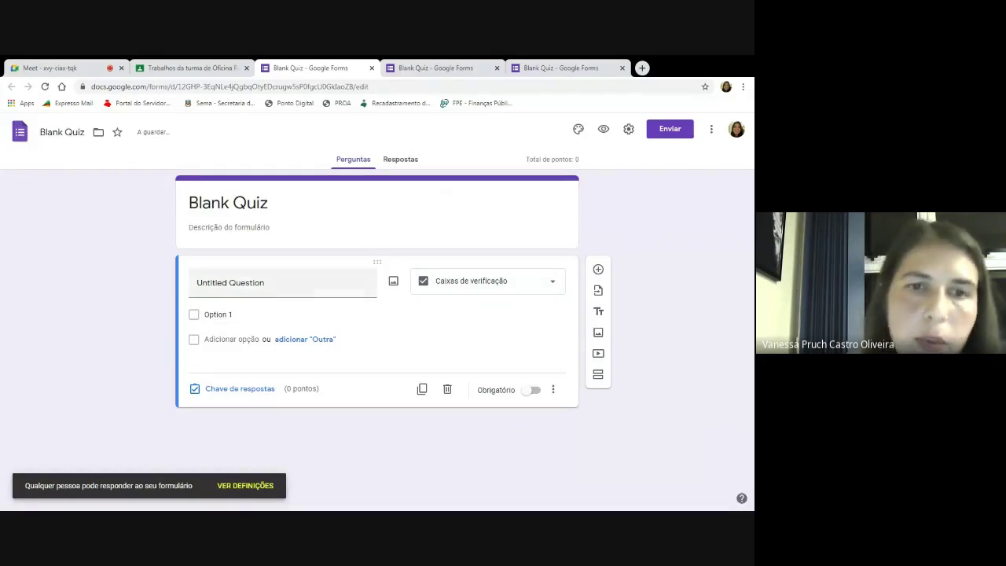
pyautogui.click(307, 285)
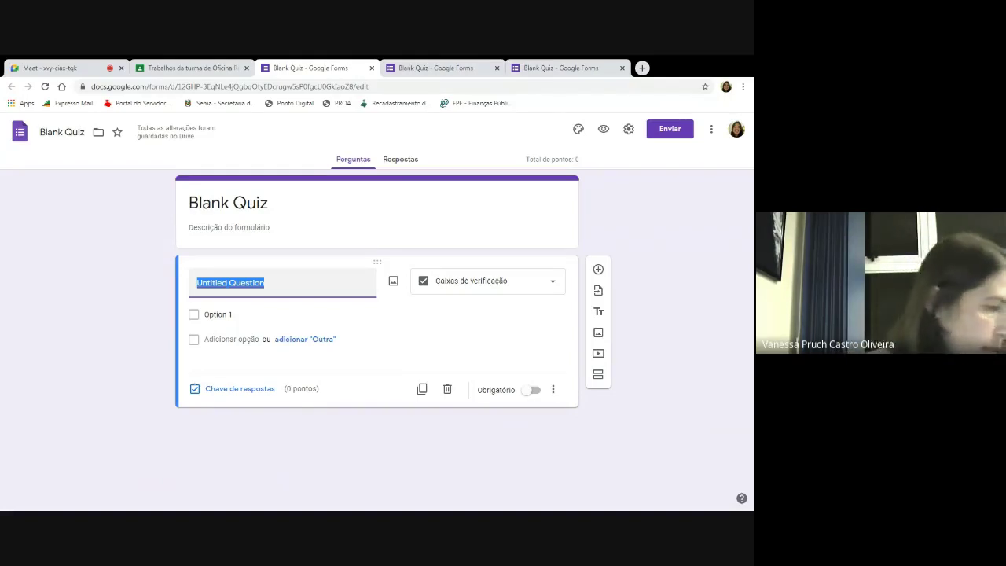
pyautogui.write('Qaus')
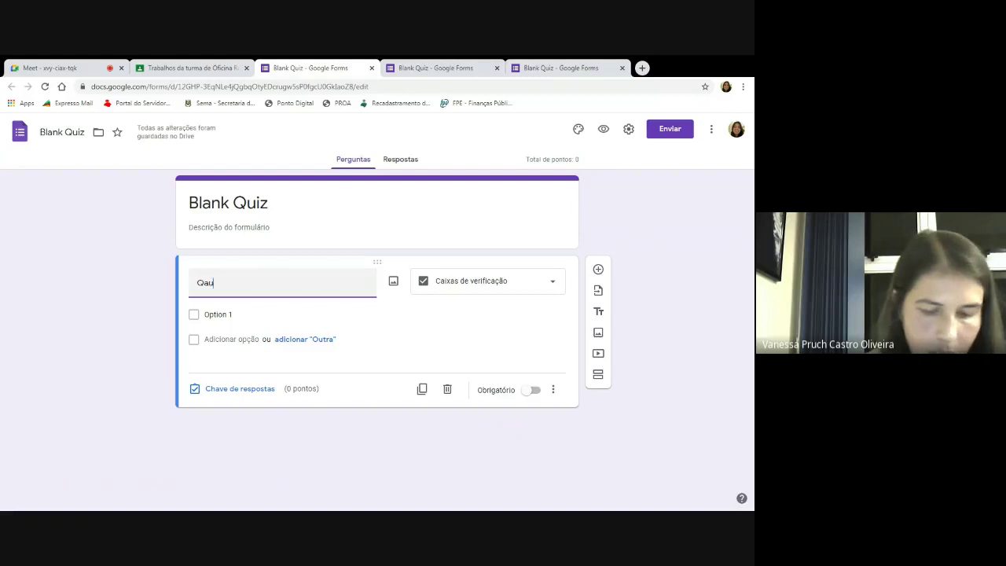
pyautogui.press('BackSpace')
pyautogui.press('BackSpace')
pyautogui.press('BackSpace')
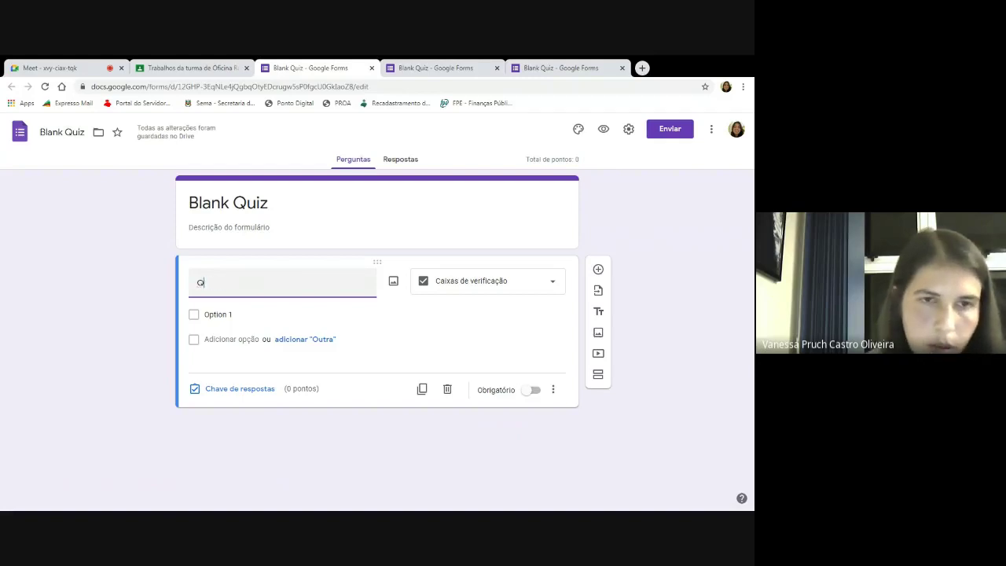
pyautogui.write('uais')
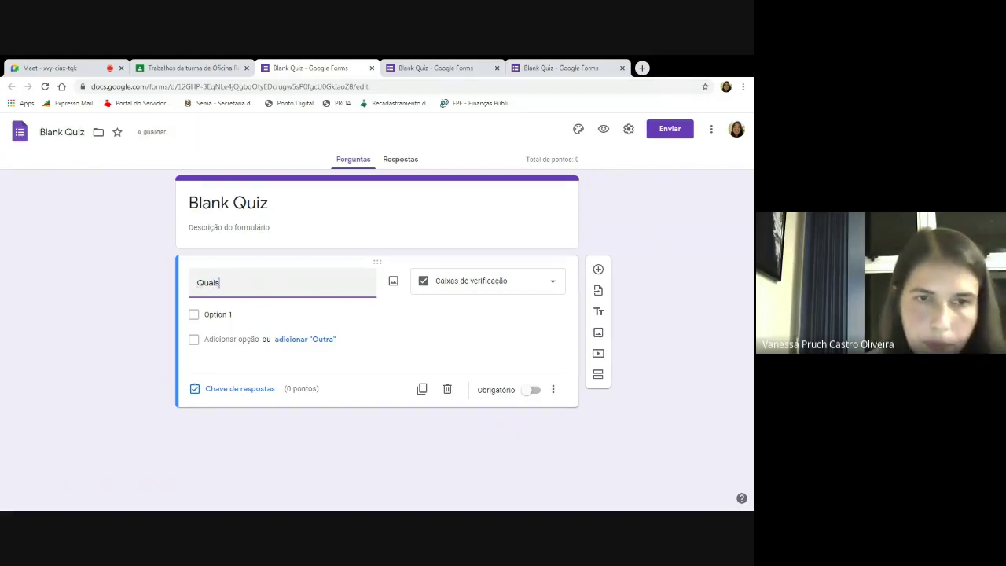
pyautogui.write(' são p')
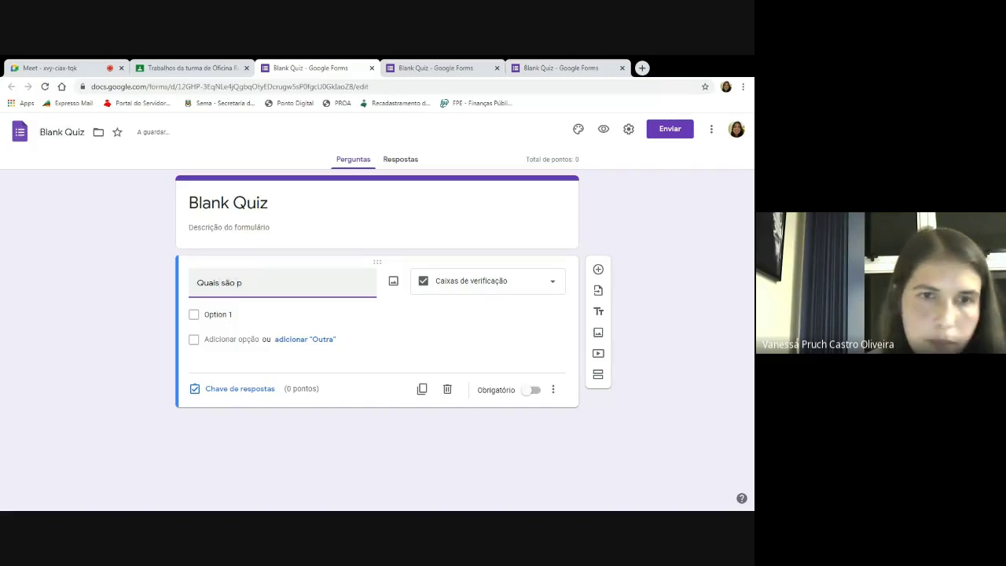
pyautogui.write('lan')
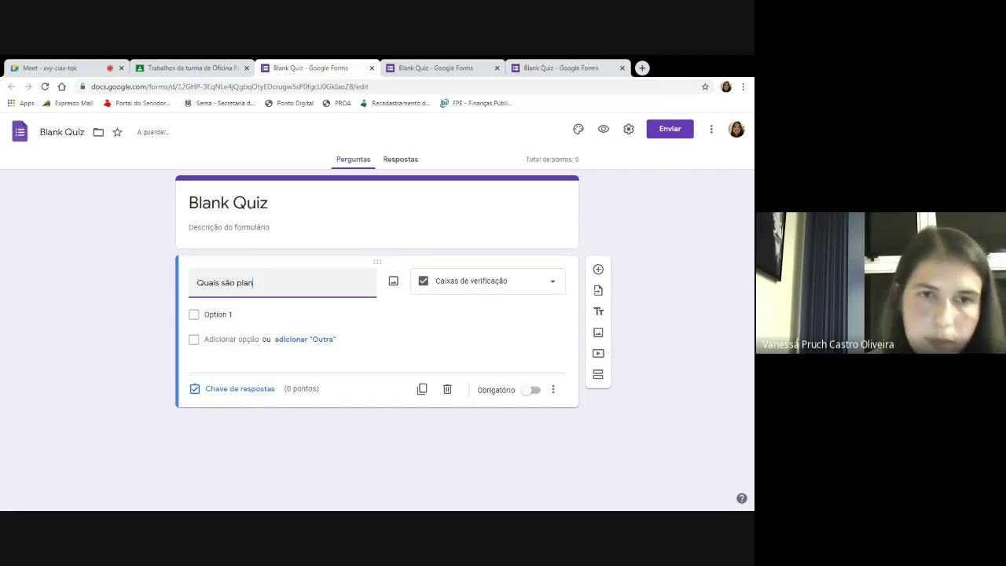
pyautogui.write('tas')
pyautogui.press('BackSpace')
pyautogui.press('BackSpace')
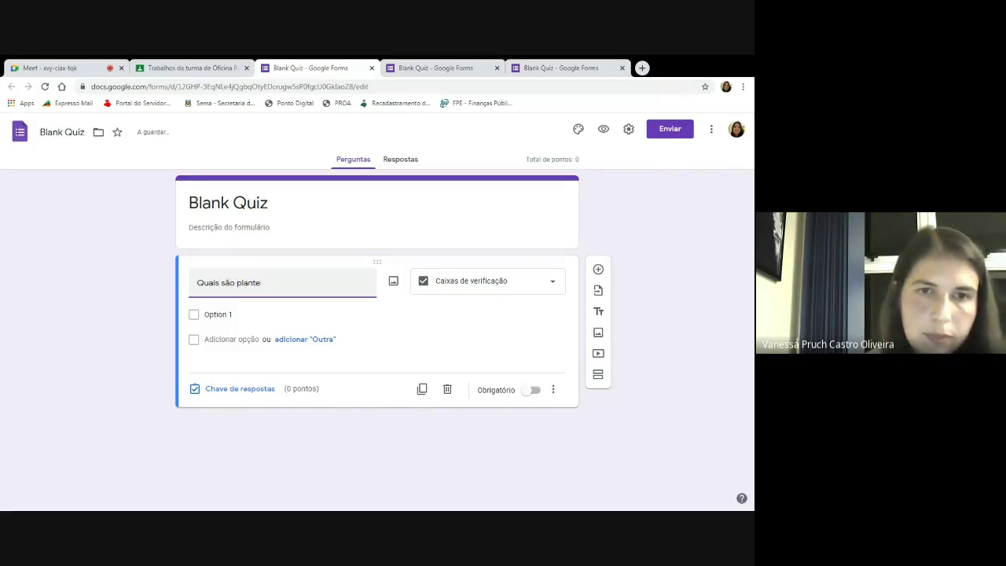
pyautogui.press('BackSpace')
pyautogui.write('et')
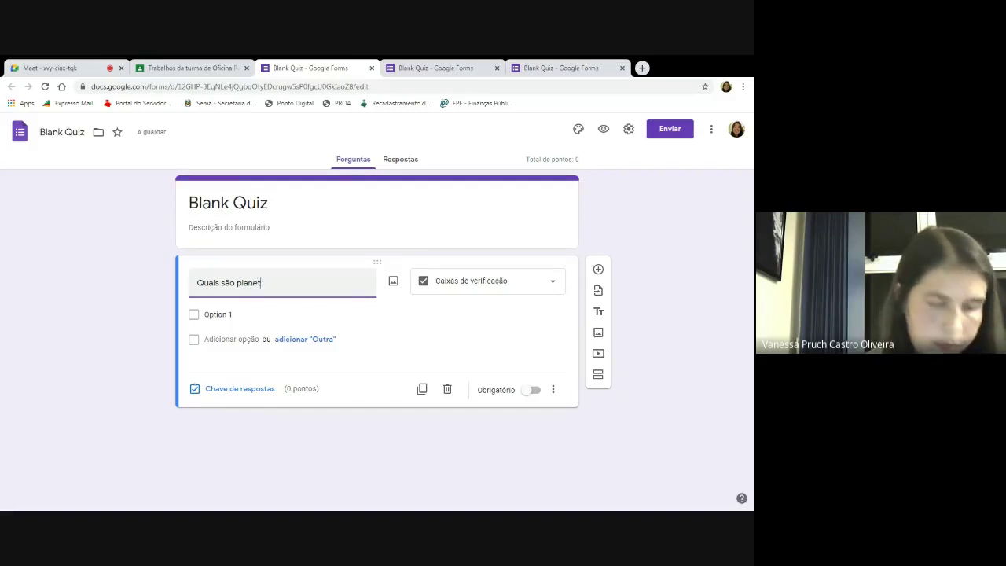
pyautogui.write('as do s')
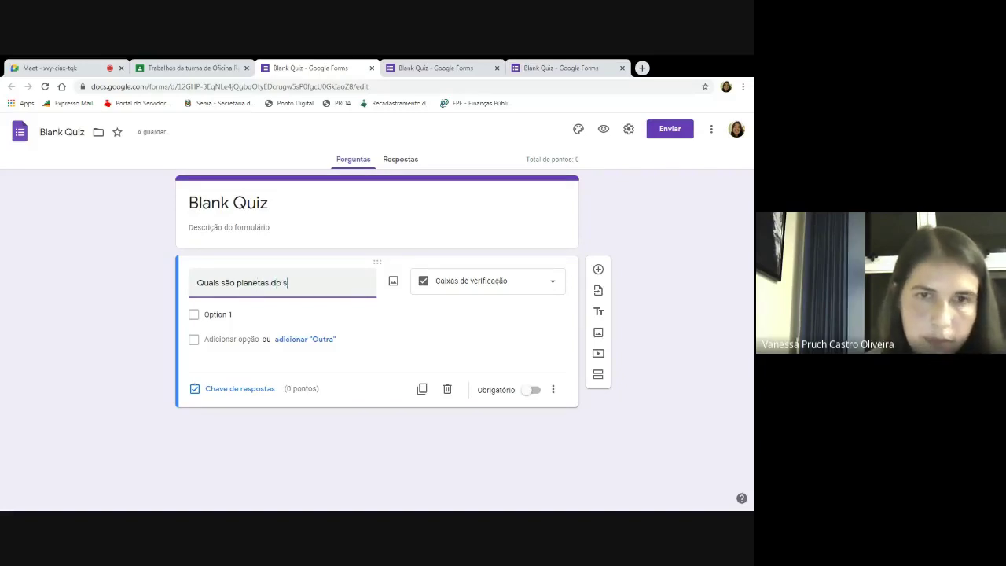
pyautogui.write('istema solar')
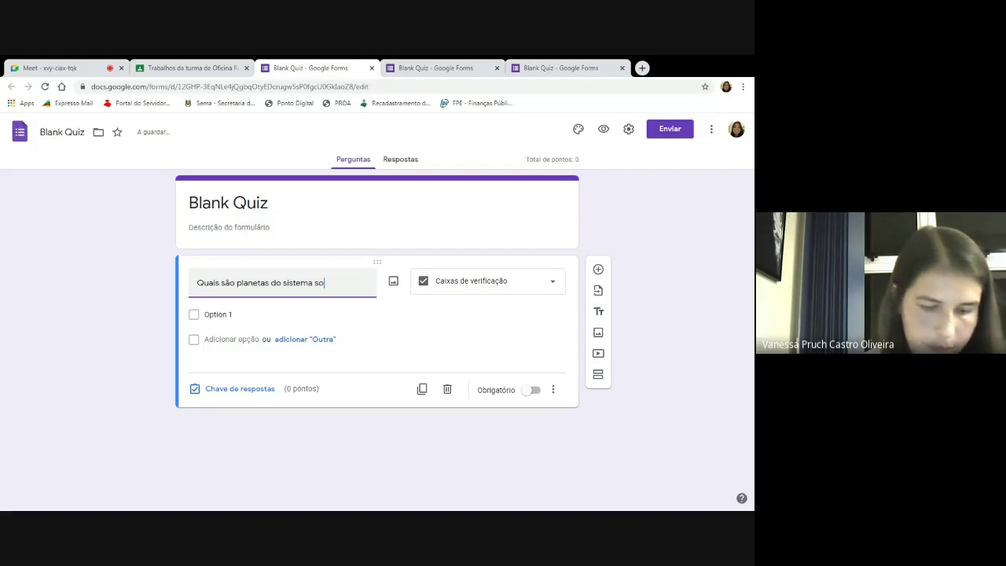
# Enter answer options Marte and Lua, adding a third blank option.
pyautogui.click(213, 316)
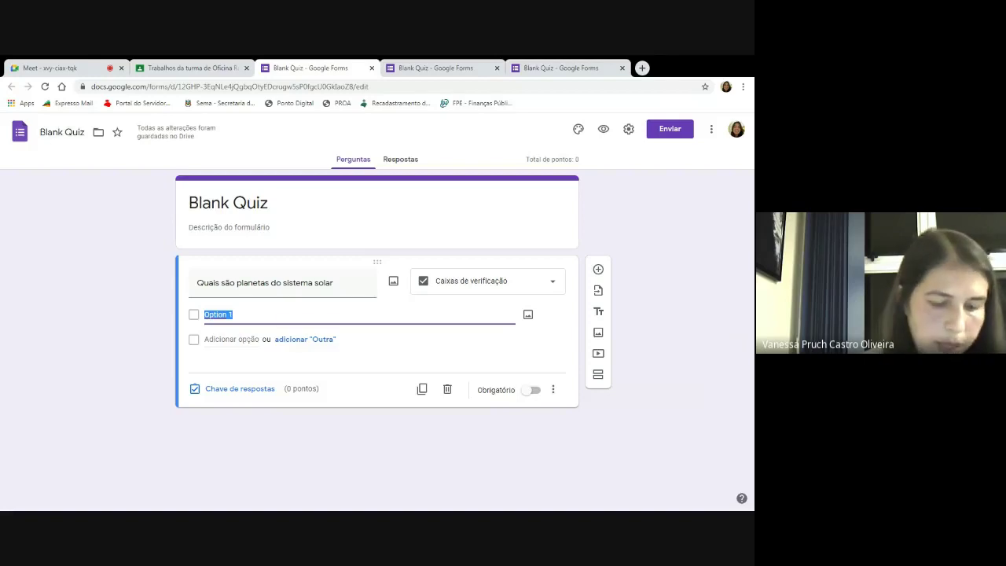
pyautogui.write('Marte')
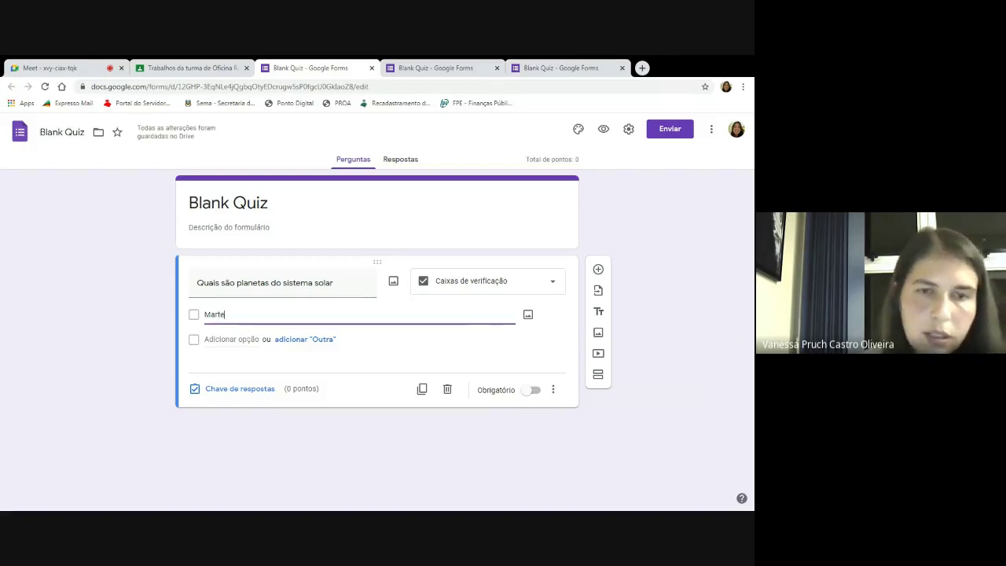
pyautogui.press('Return')
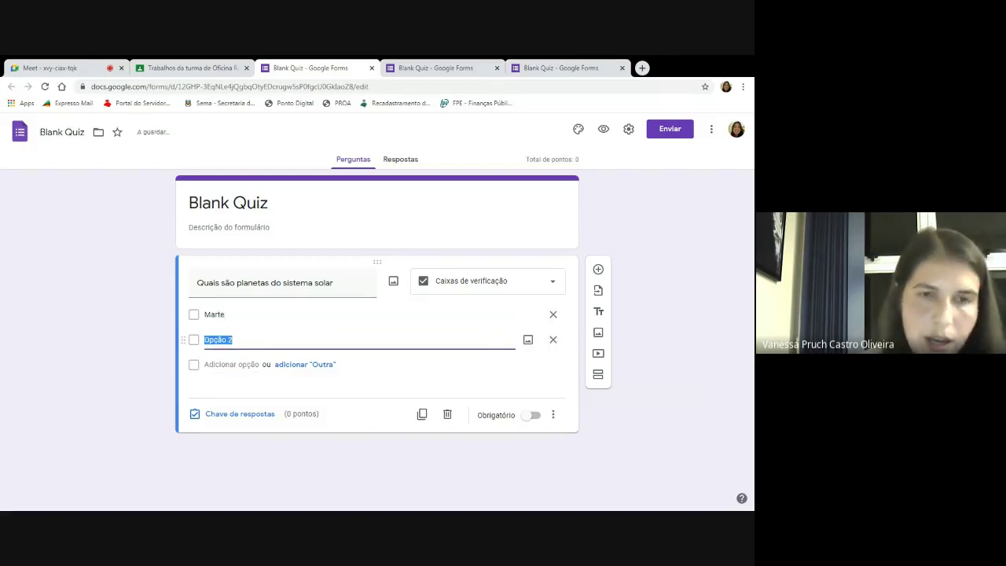
pyautogui.write('Lua')
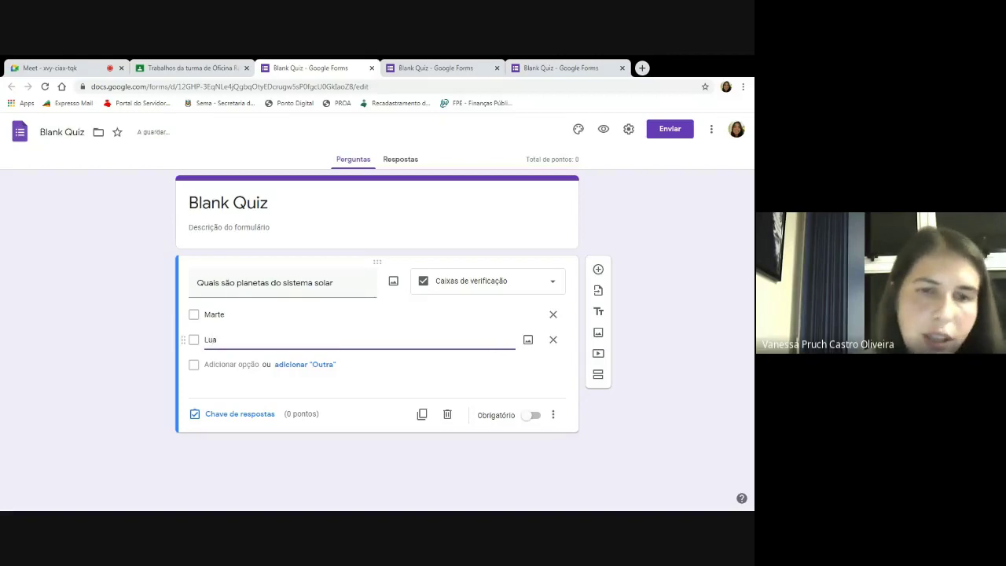
pyautogui.press('Return')
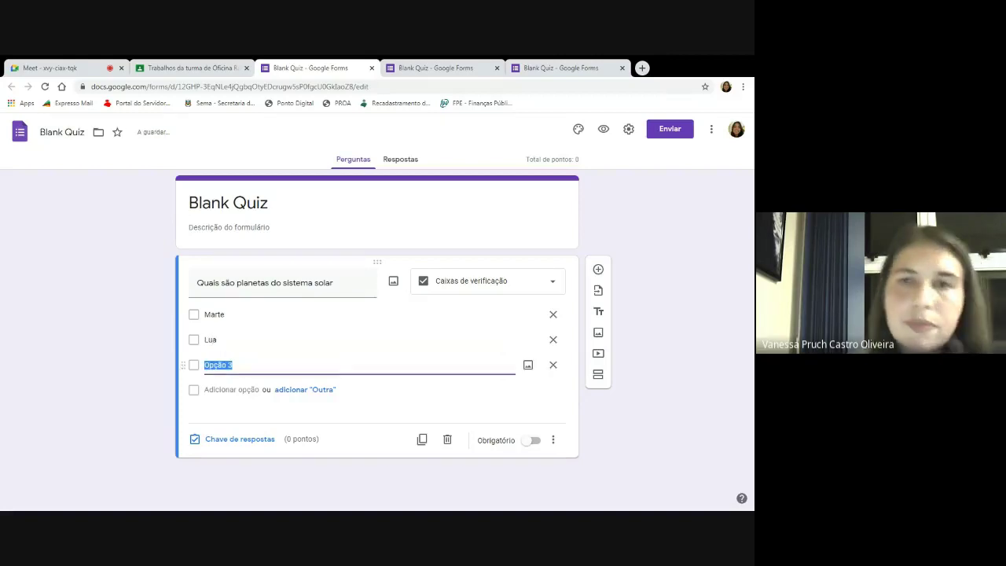
# Close the duplicate Blank Quiz form, then try sending the form and cancel.
pyautogui.click(497, 68)
pyautogui.click(501, 67)
pyautogui.click(192, 67)
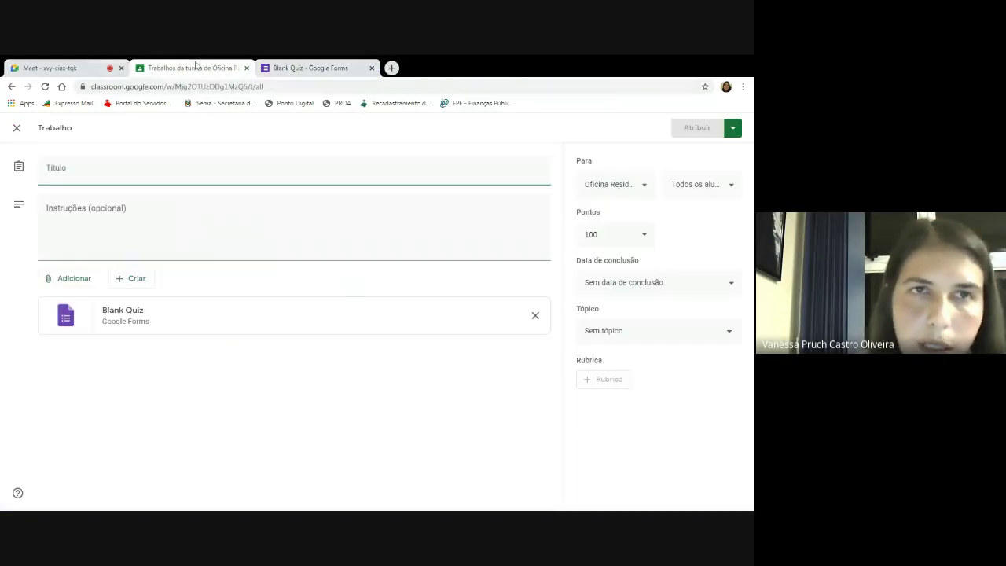
pyautogui.click(307, 67)
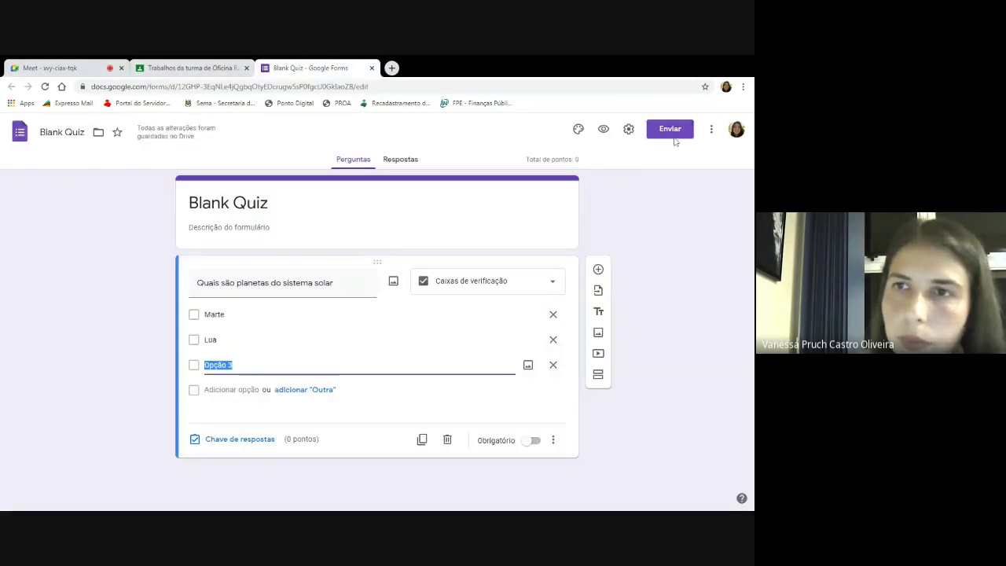
pyautogui.click(671, 130)
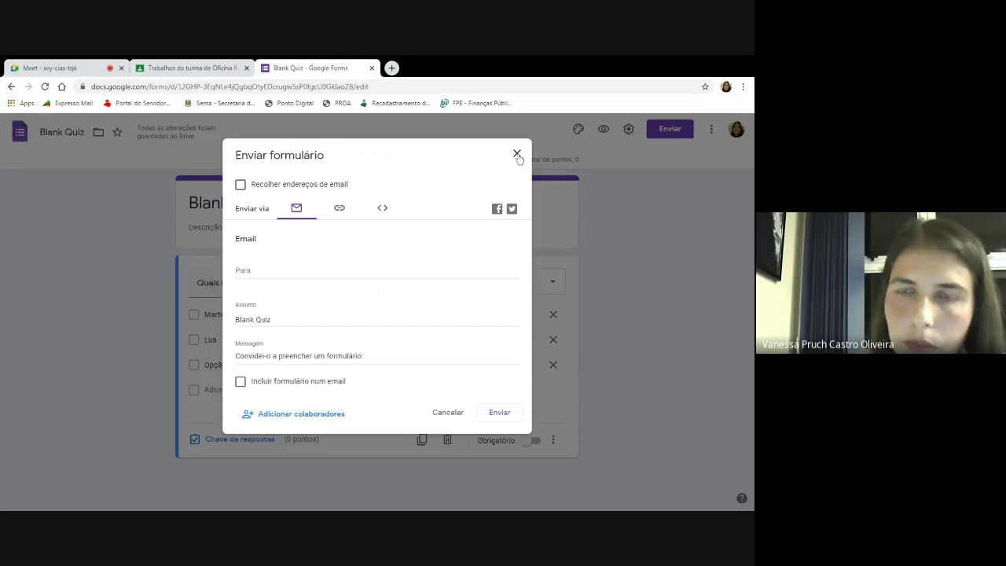
pyautogui.click(502, 413)
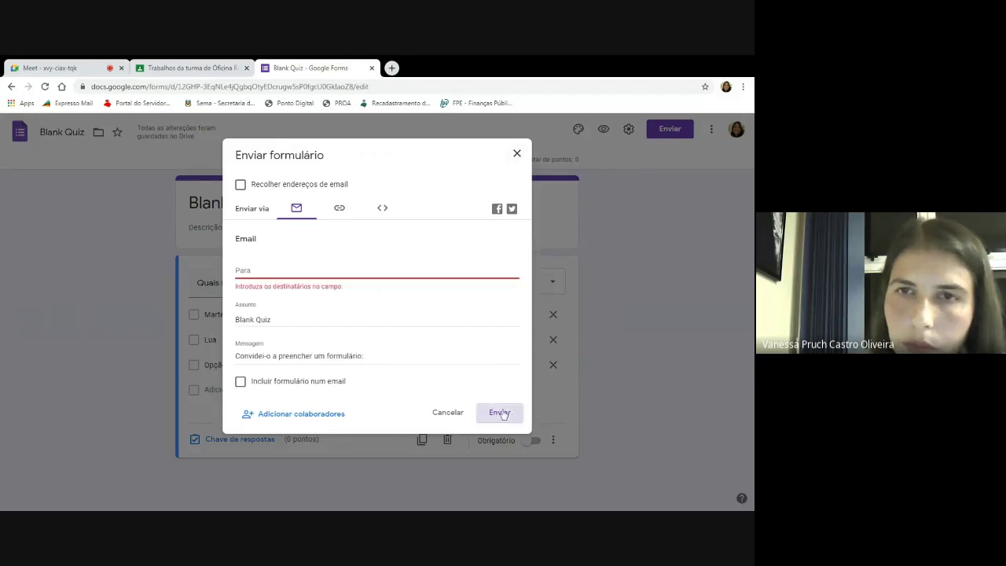
pyautogui.click(516, 154)
# Back in Classroom, close the draft quiz assignment editor.
pyautogui.click(222, 69)
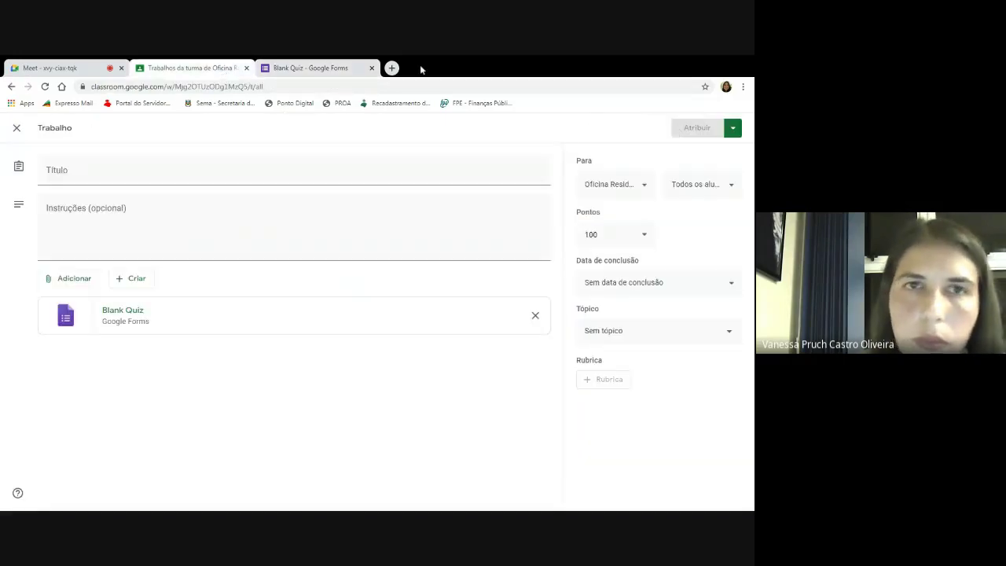
pyautogui.click(322, 68)
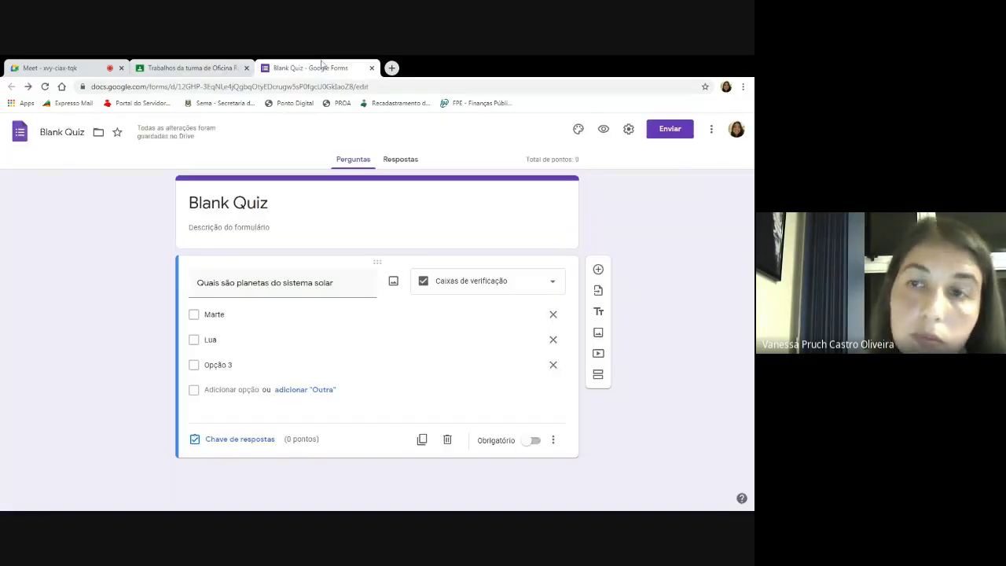
pyautogui.click(164, 68)
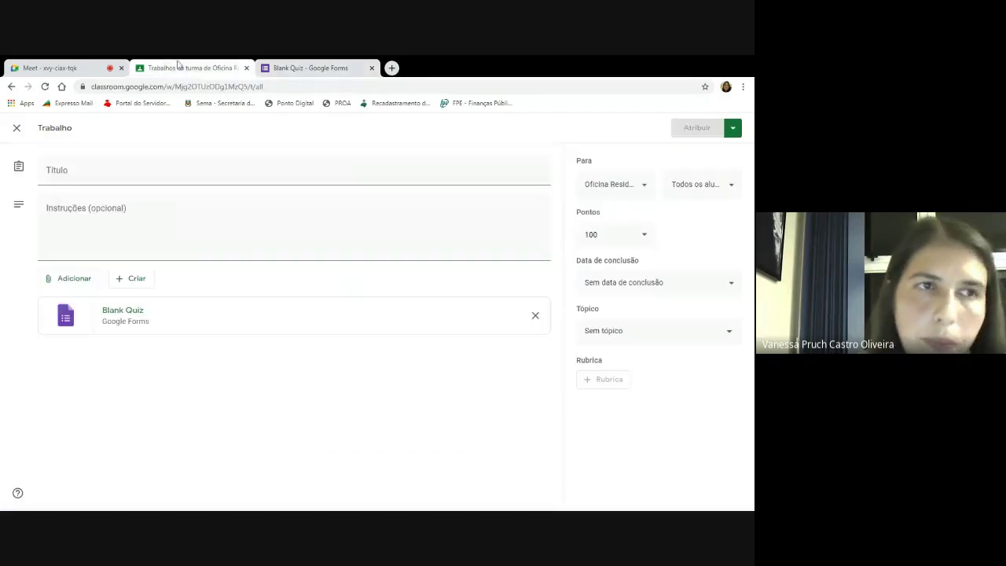
pyautogui.click(14, 127)
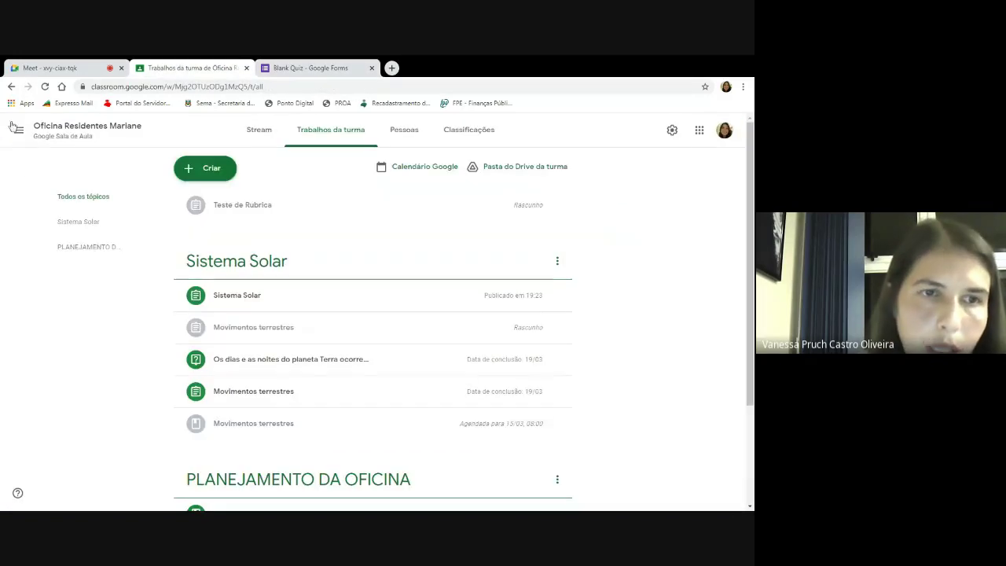
# Create a new quiz assignment and open its attached Blank Quiz form for editing.
pyautogui.click(187, 168)
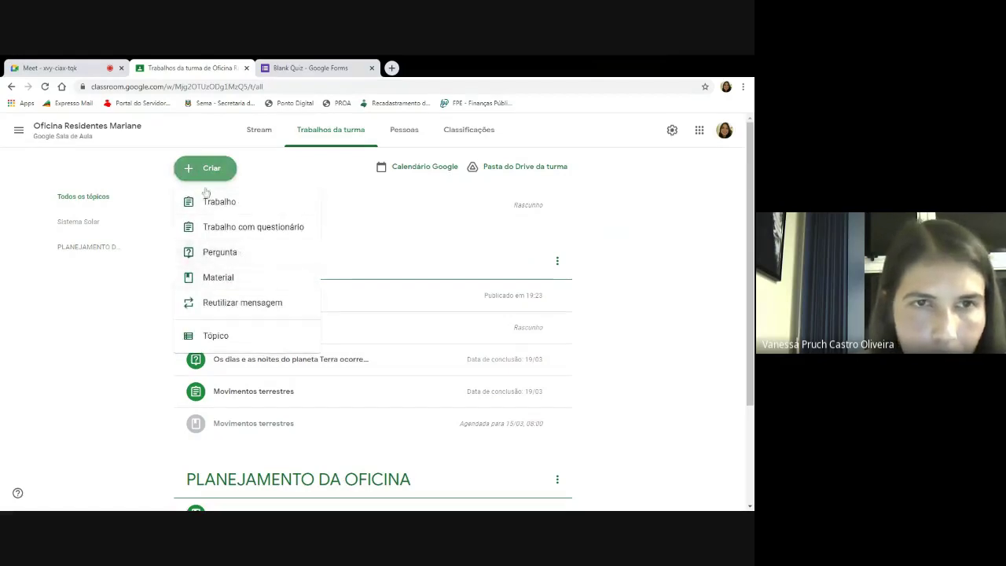
pyautogui.click(248, 225)
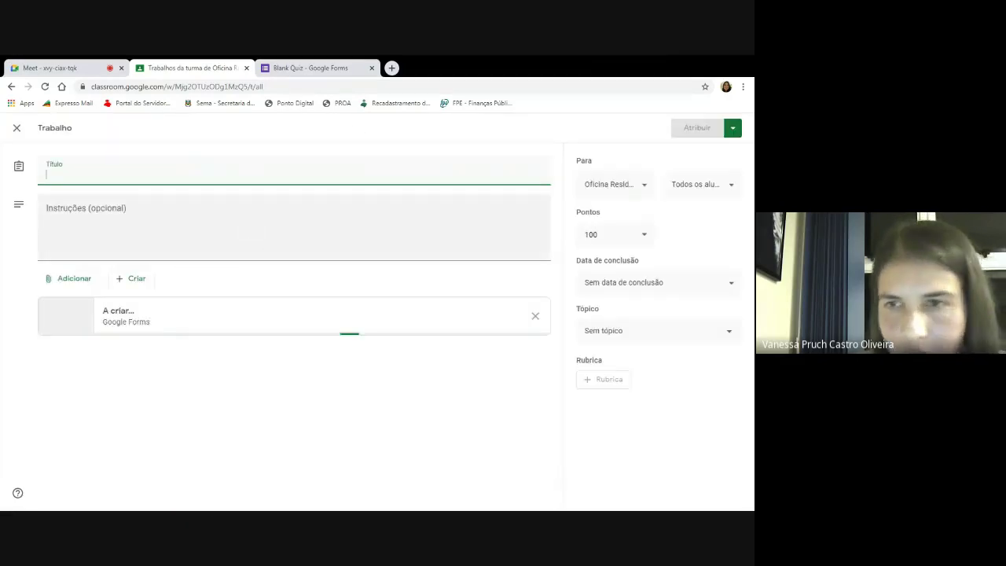
pyautogui.click(315, 319)
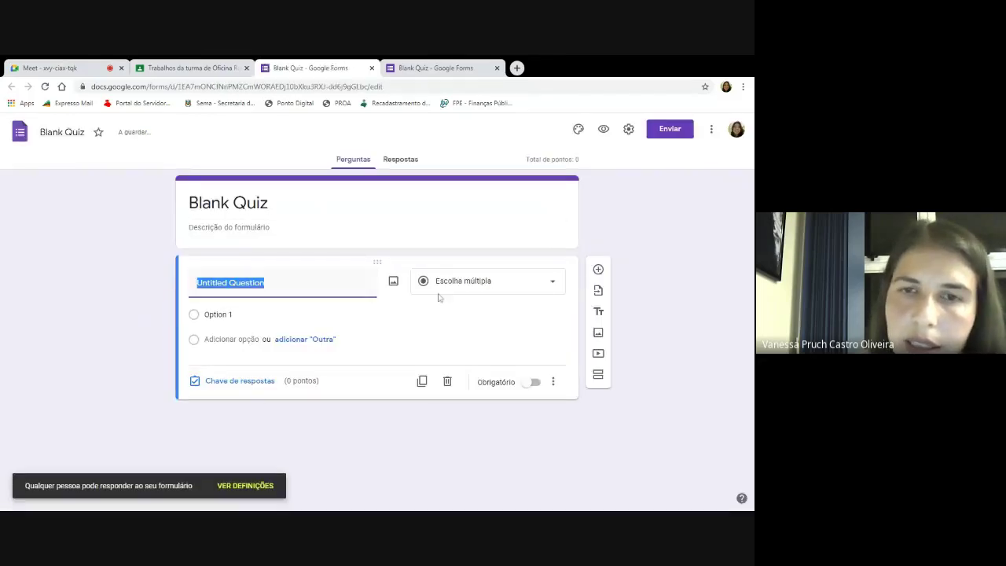
# Set the first question type to Grelha de escolha múltipla, then leave the Meet call.
pyautogui.click(479, 283)
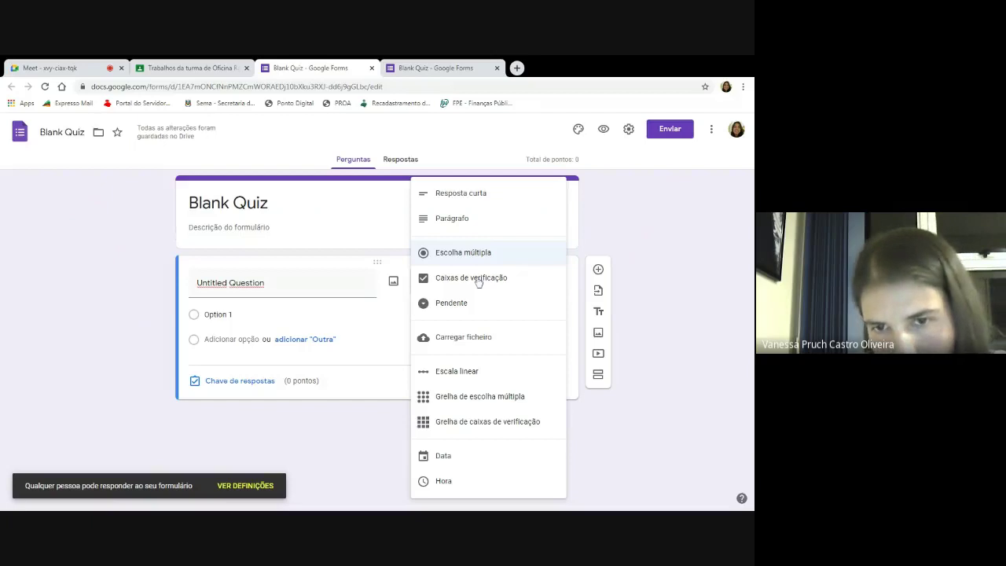
pyautogui.click(496, 398)
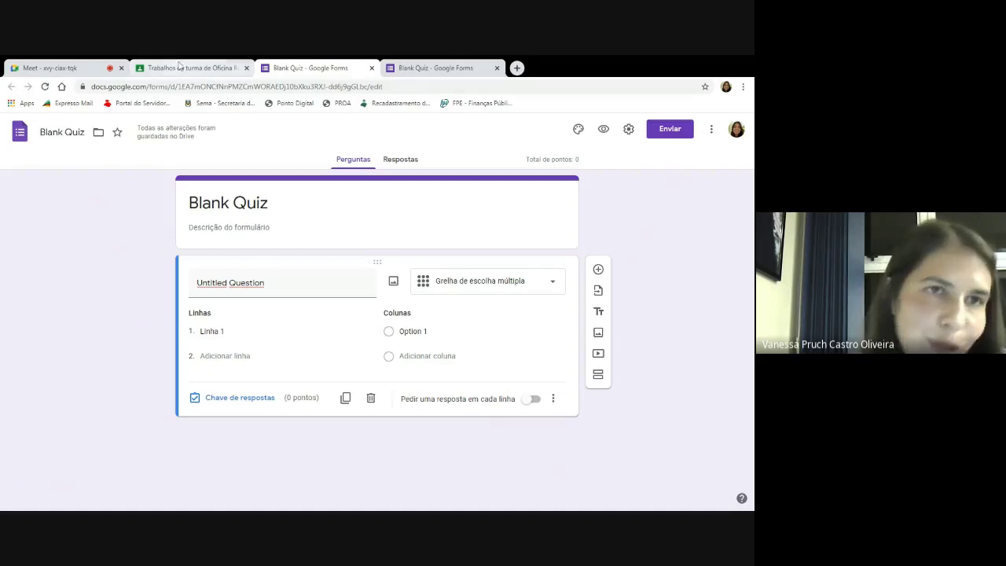
pyautogui.click(92, 71)
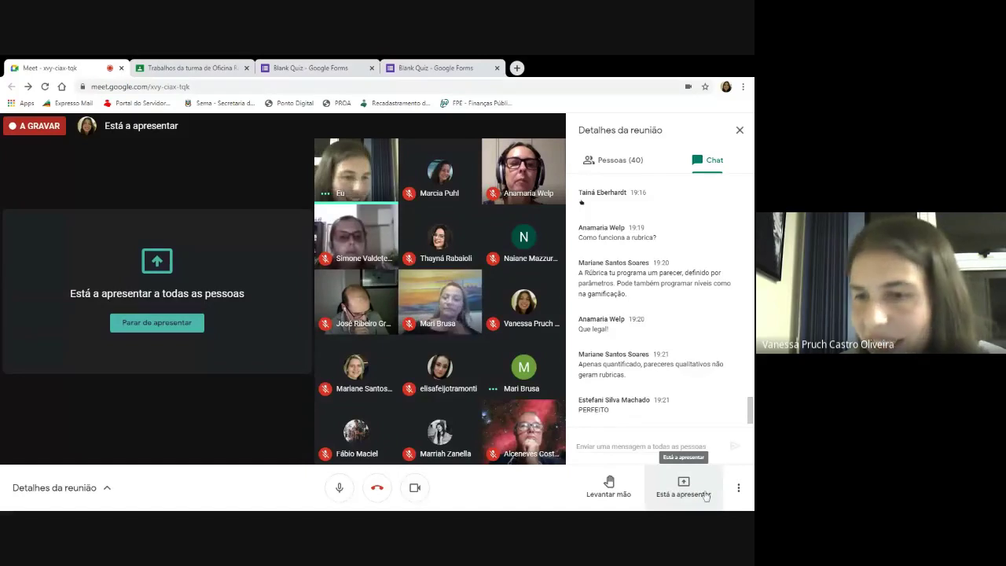
pyautogui.click(377, 487)
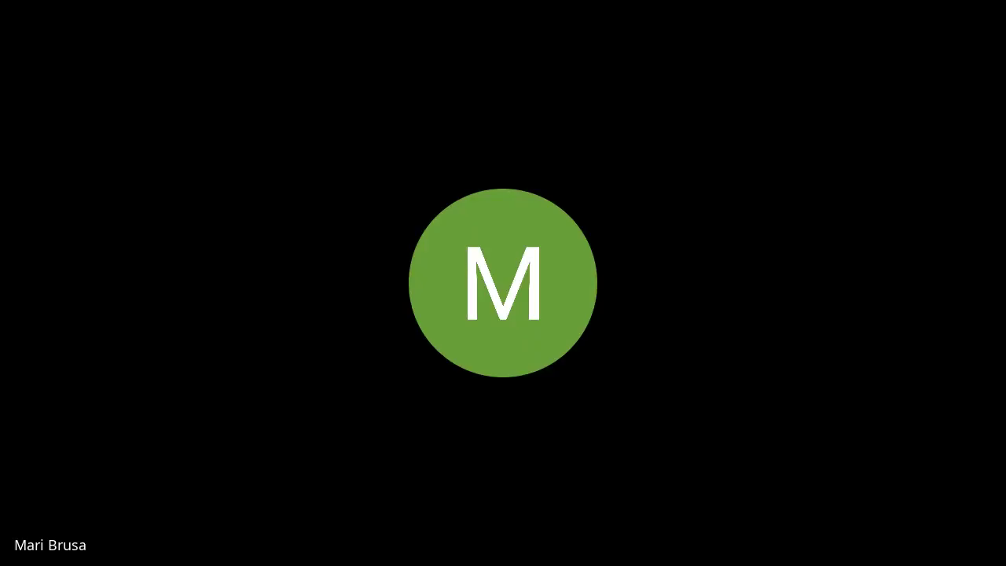
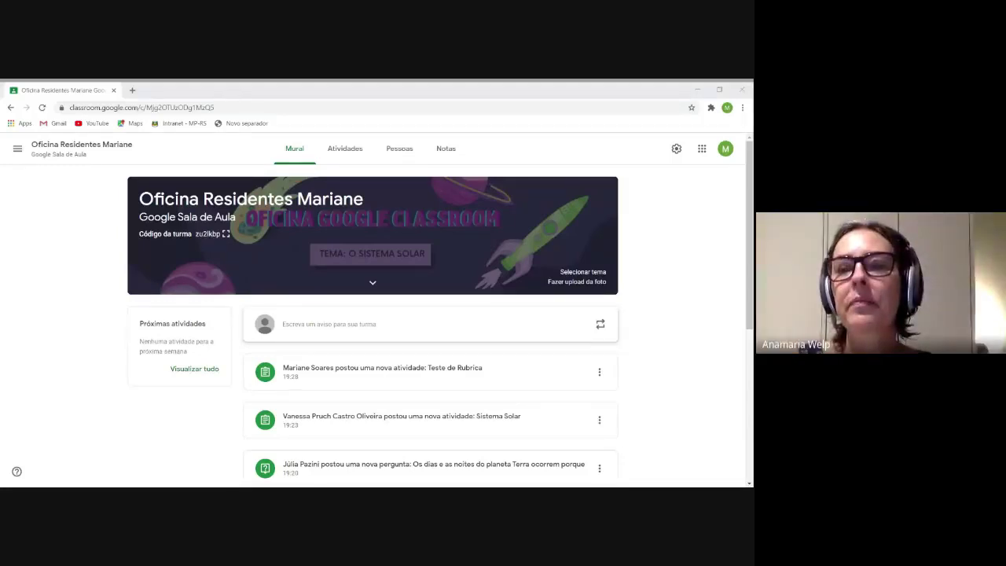
# In Classroom, open the Sistema Solar assignment's student work and its attached Resposta Curta form.
pyautogui.click(437, 355)
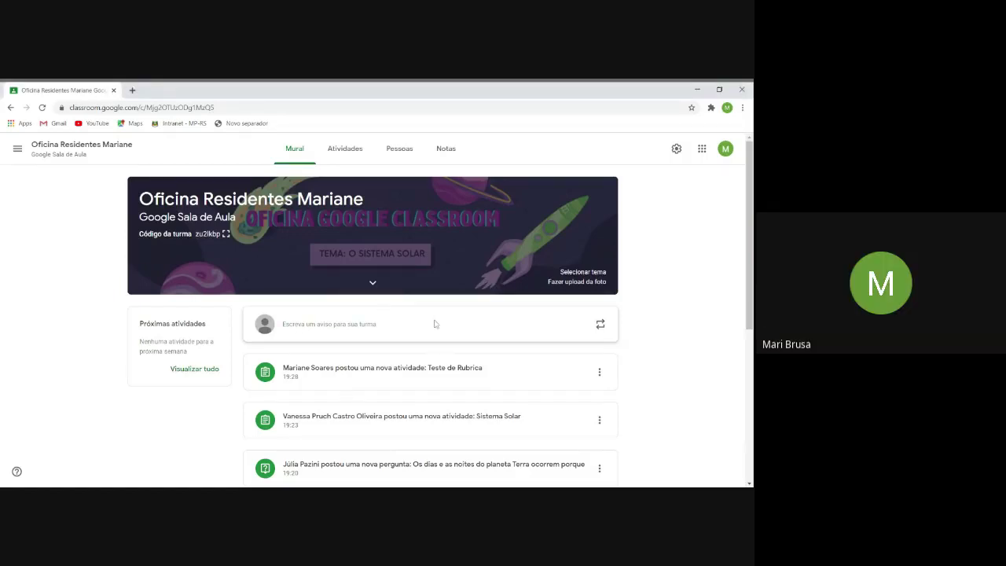
pyautogui.scroll(-1, 373, 369)
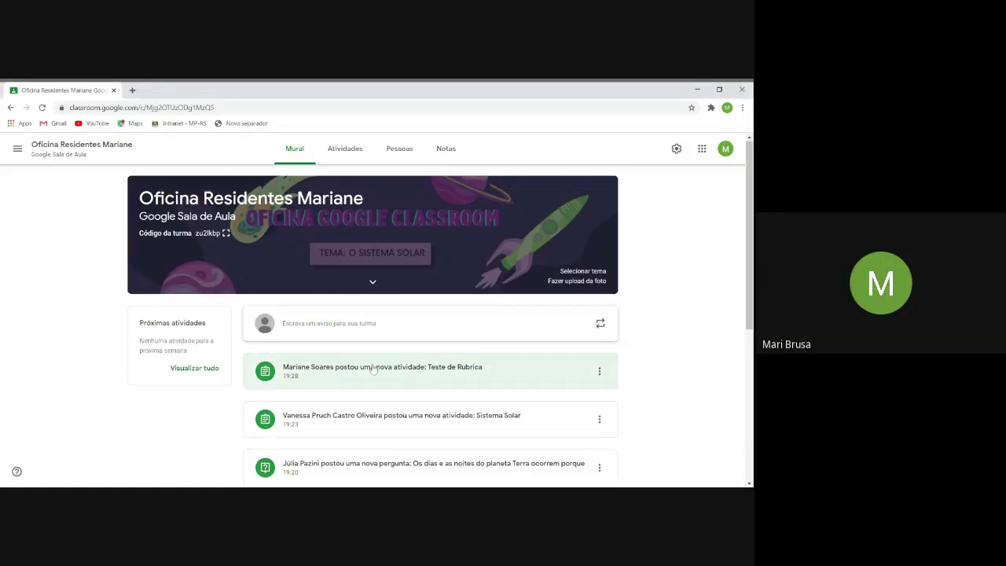
pyautogui.scroll(-1, 369, 369)
pyautogui.click(350, 371)
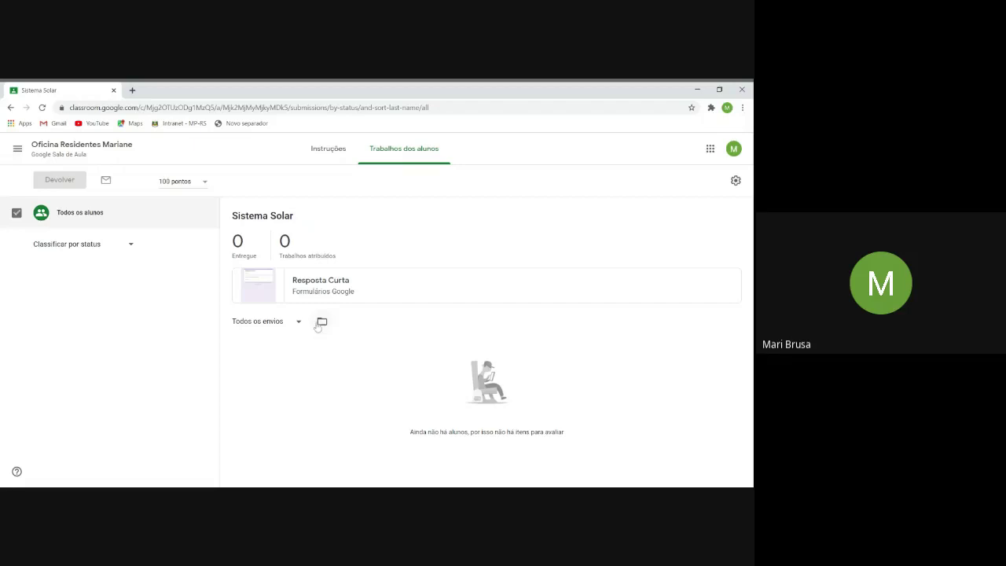
pyautogui.click(275, 286)
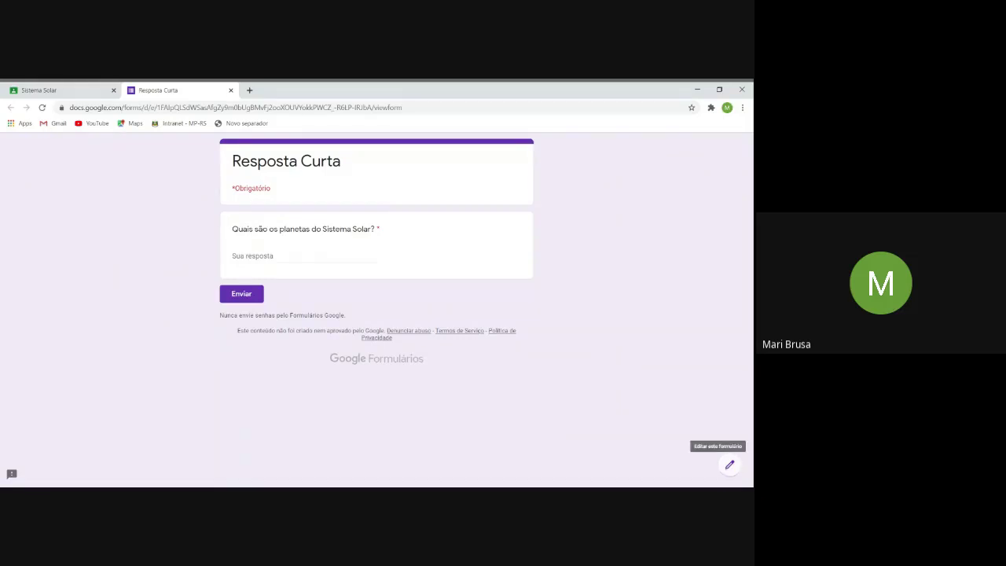
# Put the Resposta Curta form in edit mode, add a second question, and return to Sistema Solar.
pyautogui.click(729, 464)
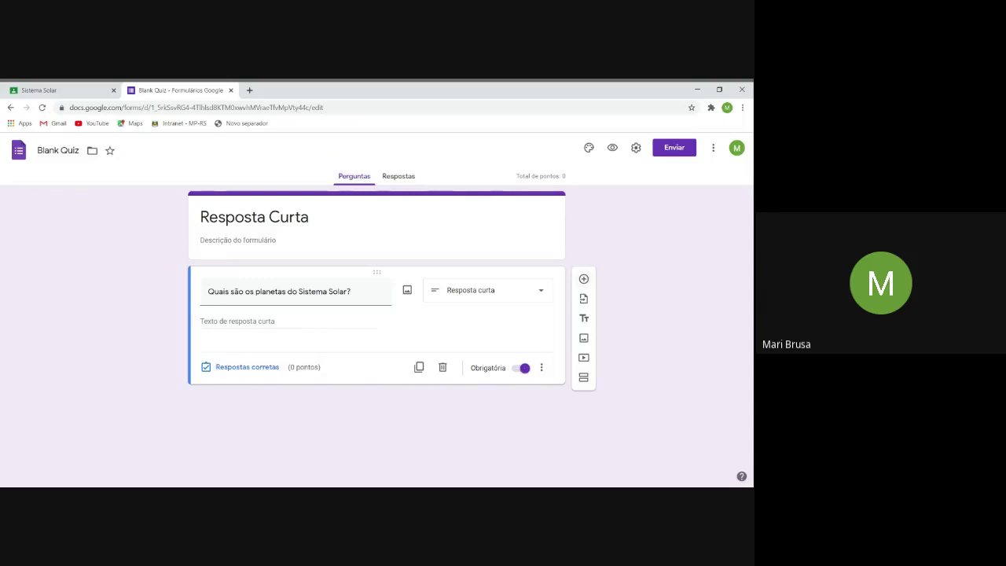
pyautogui.click(583, 278)
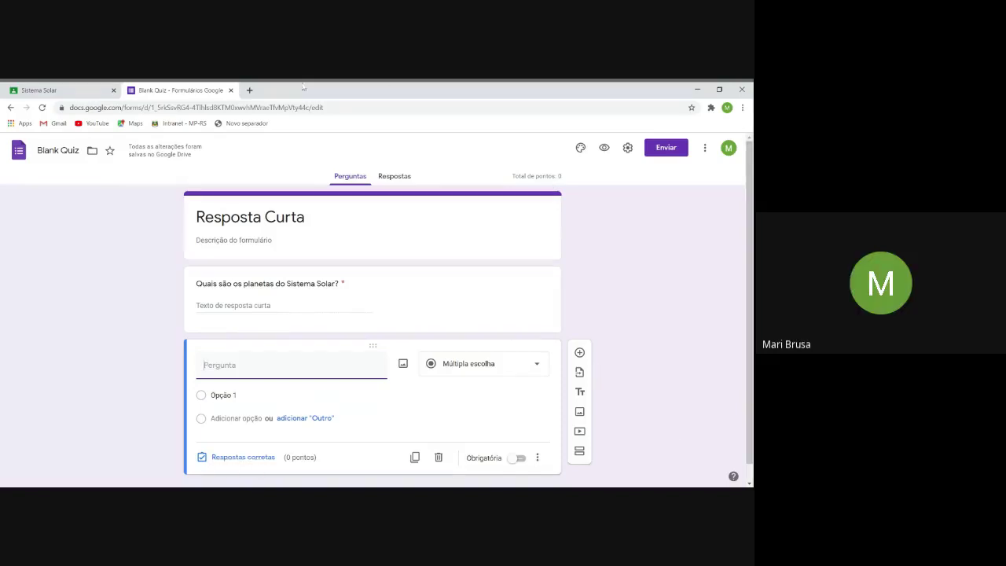
pyautogui.click(59, 96)
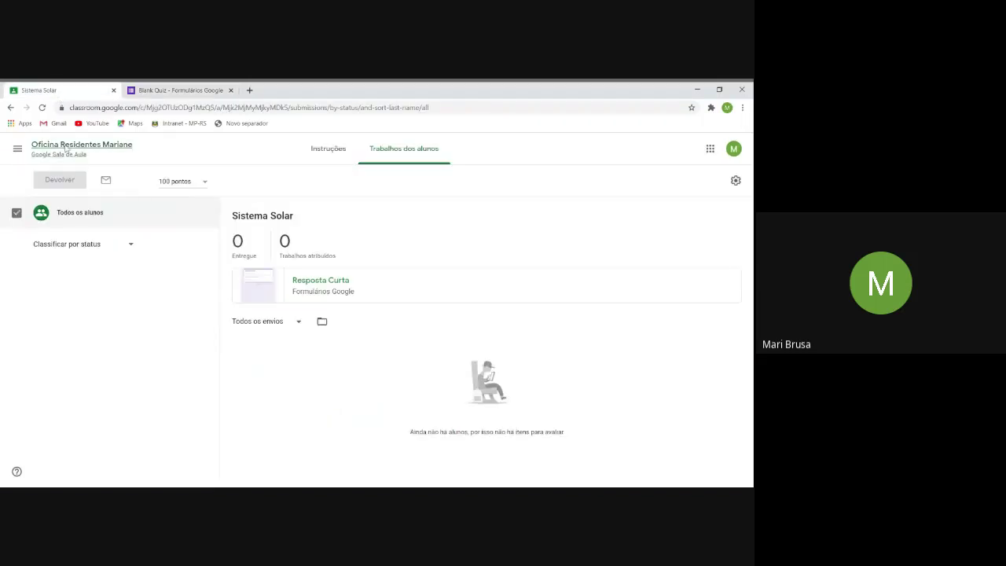
pyautogui.click(17, 149)
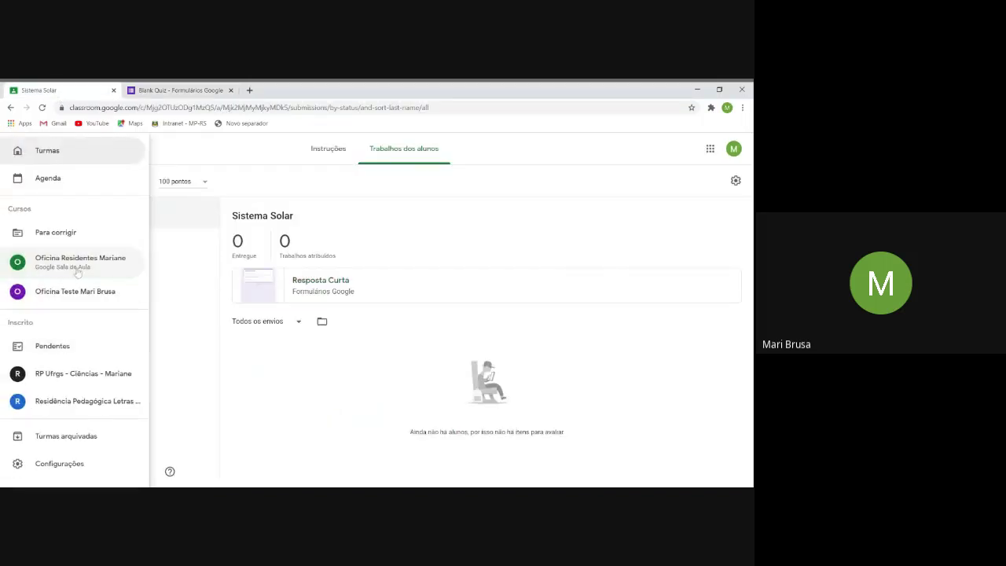
pyautogui.click(85, 297)
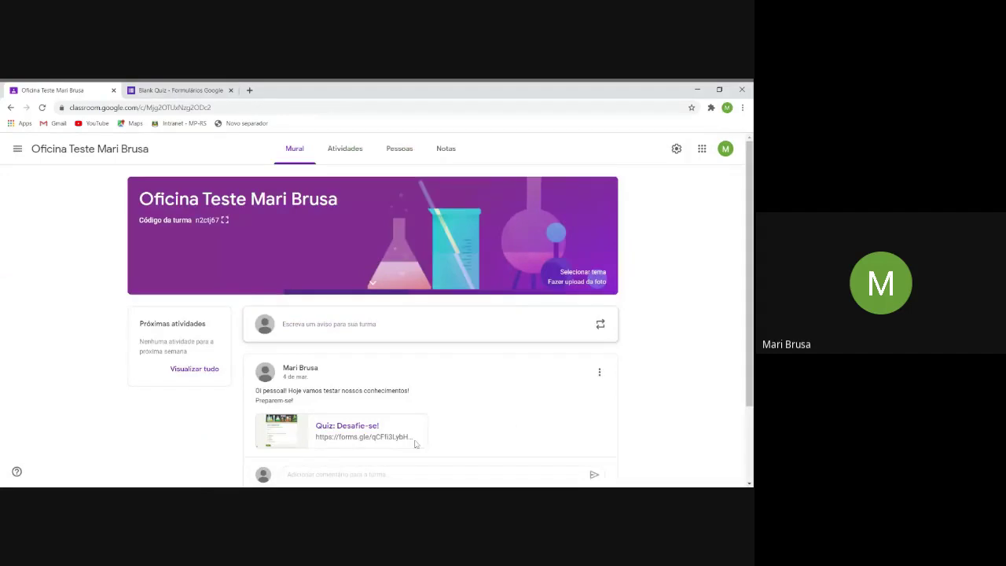
pyautogui.click(336, 422)
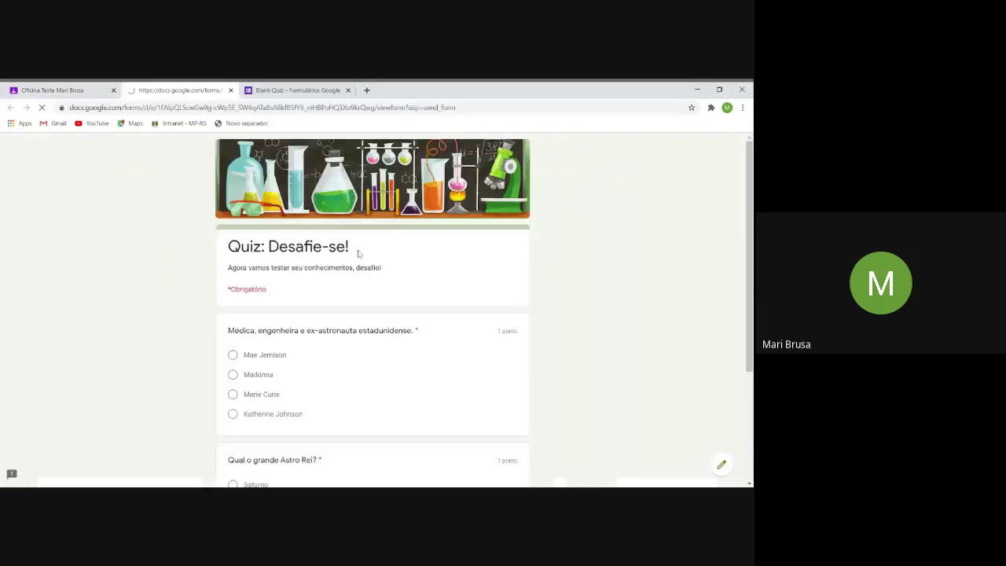
pyautogui.moveTo(228, 330); pyautogui.dragTo(414, 331)
pyautogui.hotkey('ctrl', 'c')
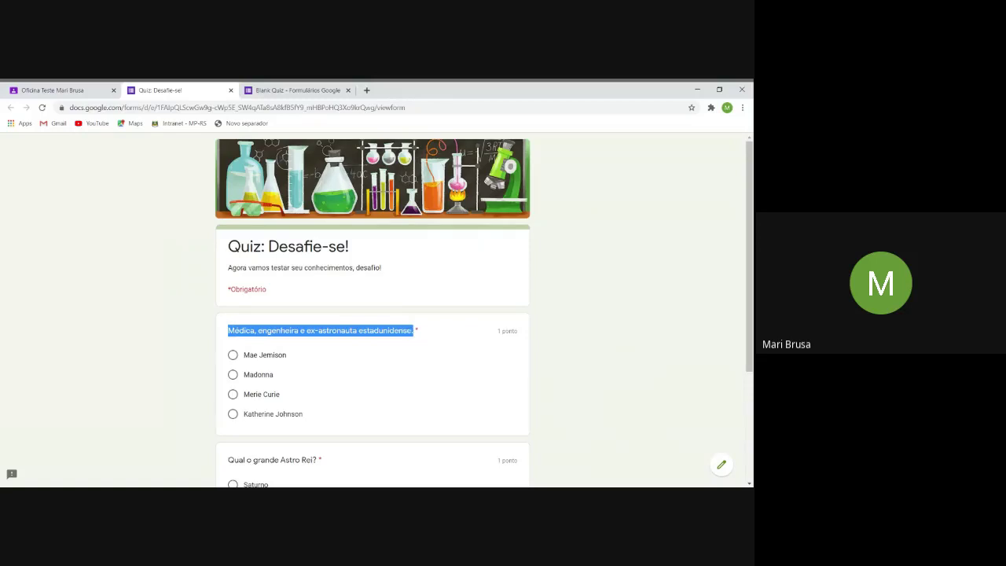
# Paste 'Médica, engenheira e ex-astronauta estadunidense.' as the new question and make it multiple choice.
pyautogui.click(295, 90)
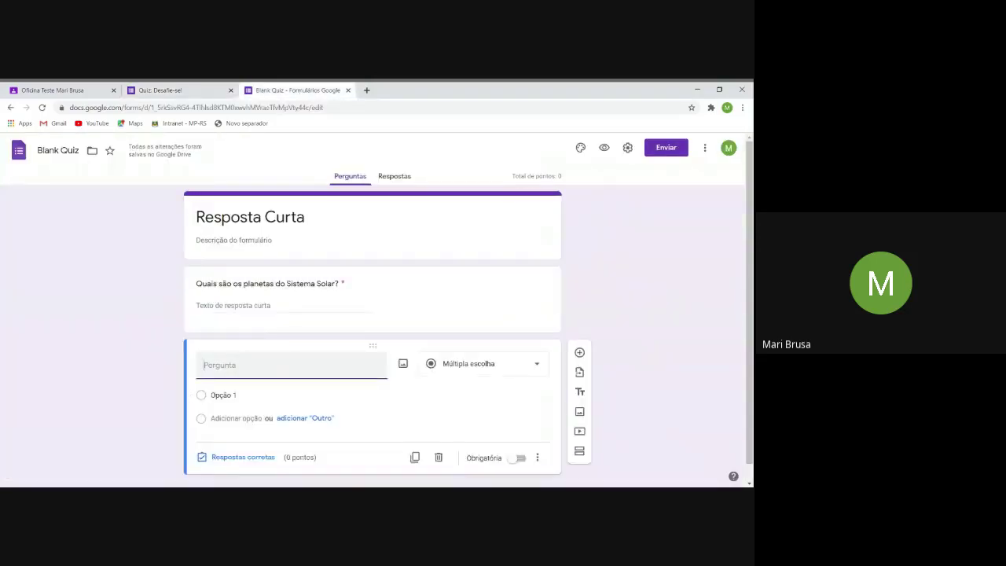
pyautogui.hotkey('ctrl', 'v')
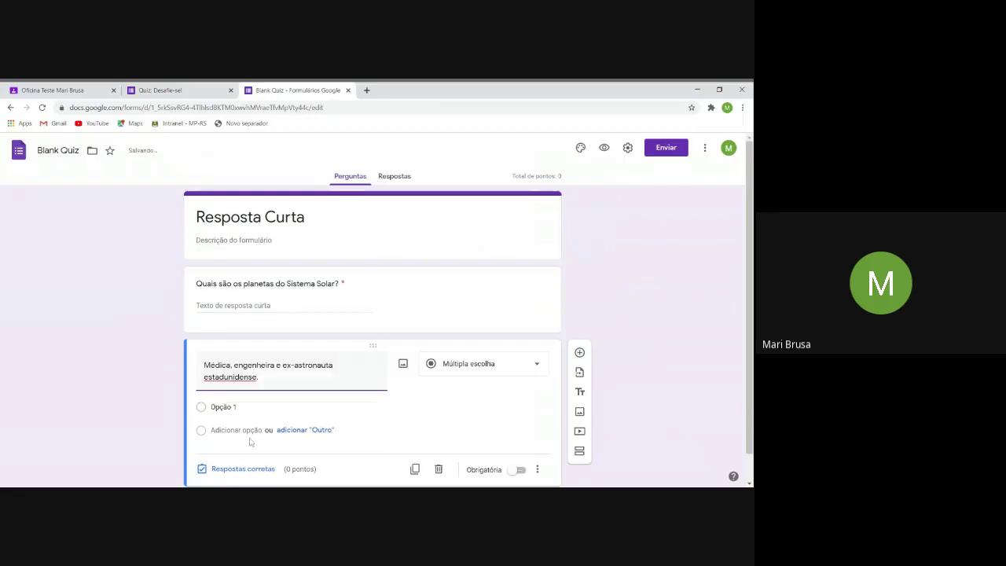
pyautogui.click(472, 368)
pyautogui.click(483, 247)
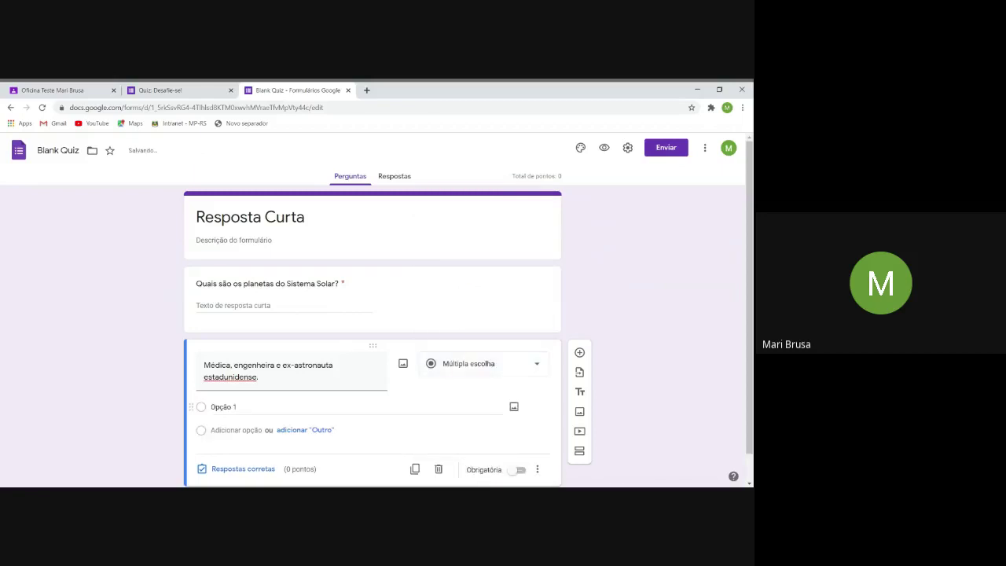
# Copy Mae Jemison from Quiz: Desafie-se! into the first answer option.
pyautogui.click(161, 92)
pyautogui.moveTo(246, 355); pyautogui.dragTo(287, 362)
pyautogui.hotkey('ctrl', 'c')
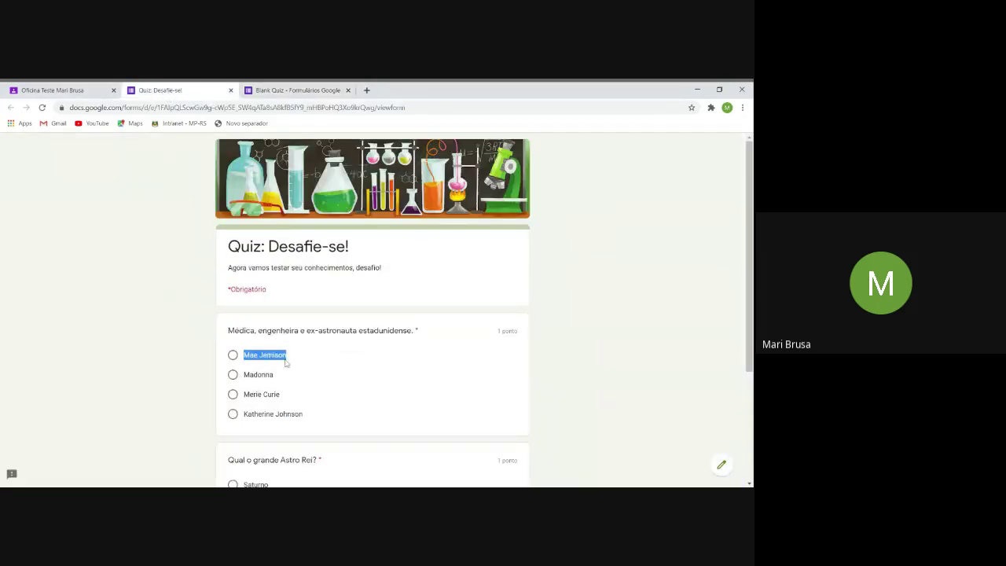
pyautogui.click(278, 92)
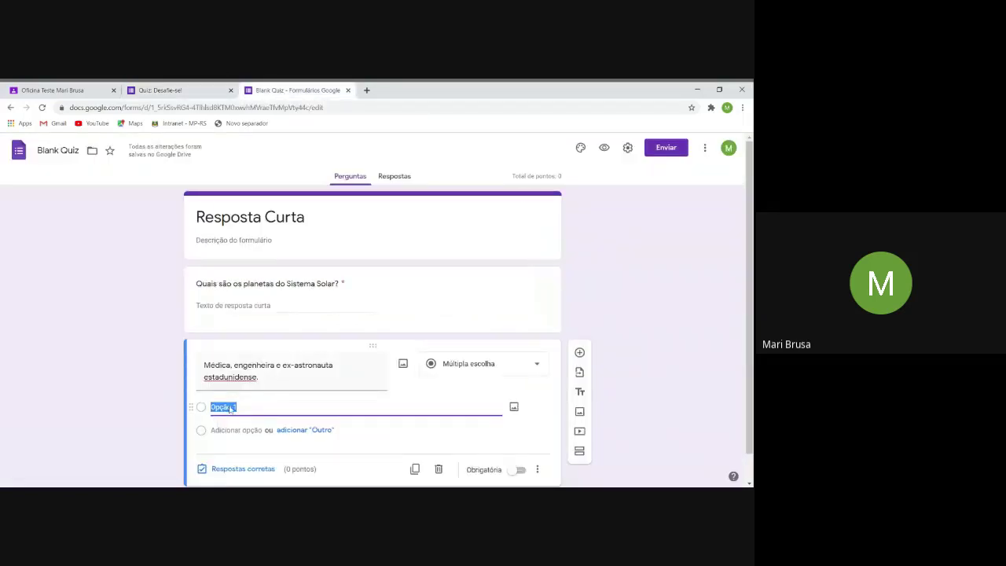
pyautogui.hotkey('ctrl', 'v')
pyautogui.click(228, 434)
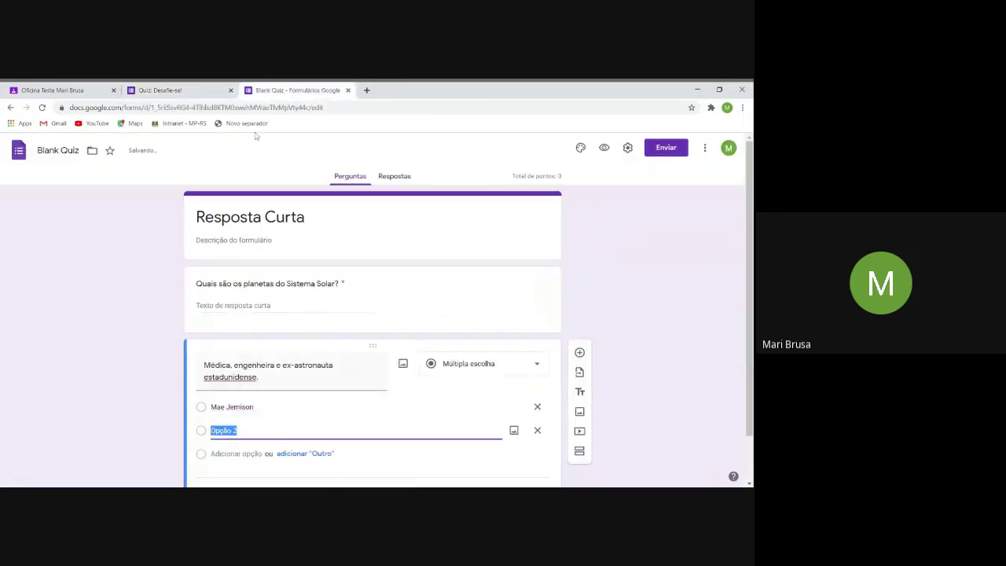
# Copy Madonna and atherine Johnson from the other quiz into the second and third options.
pyautogui.click(214, 89)
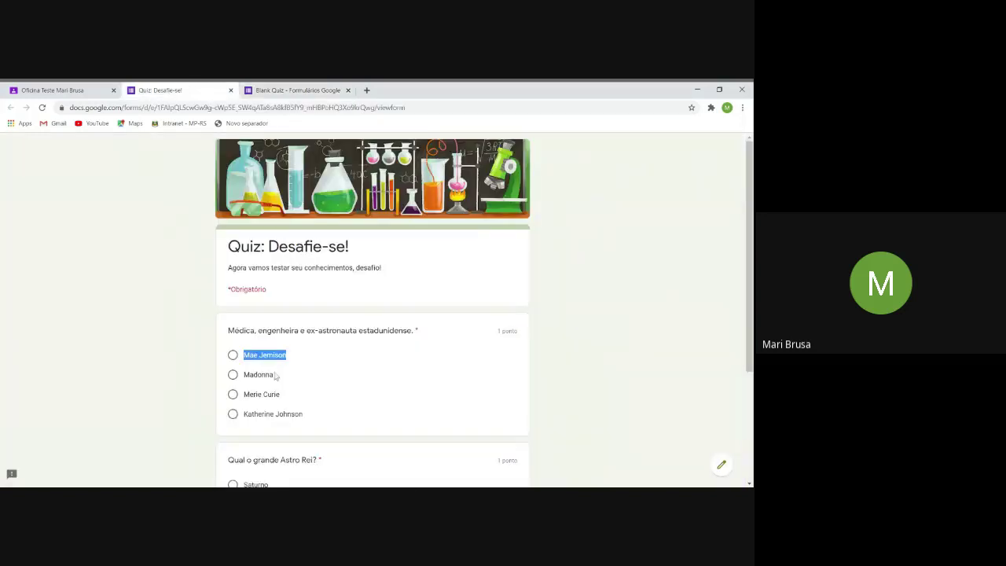
pyautogui.moveTo(275, 375); pyautogui.dragTo(244, 378)
pyautogui.hotkey('ctrl', 'c')
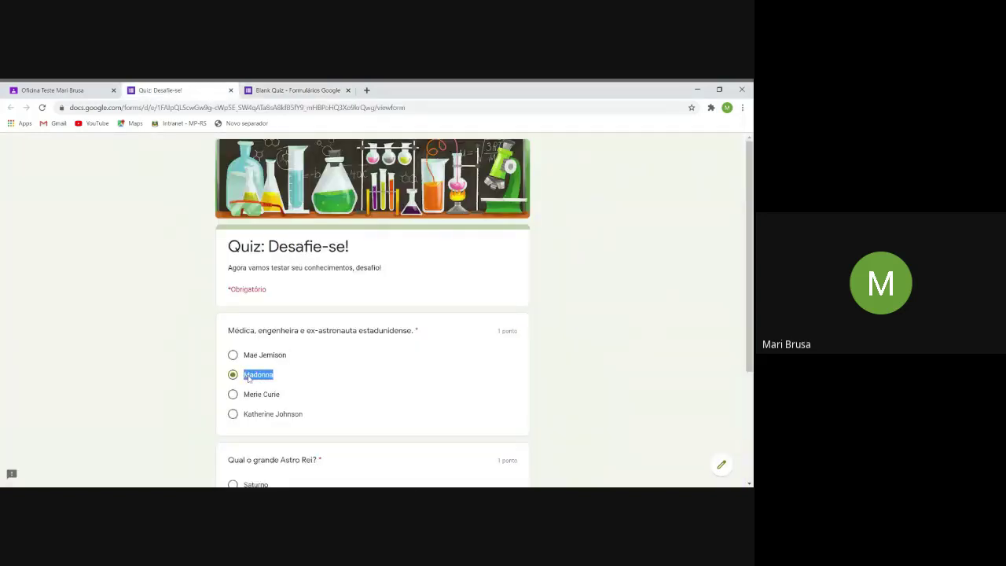
pyautogui.click(303, 90)
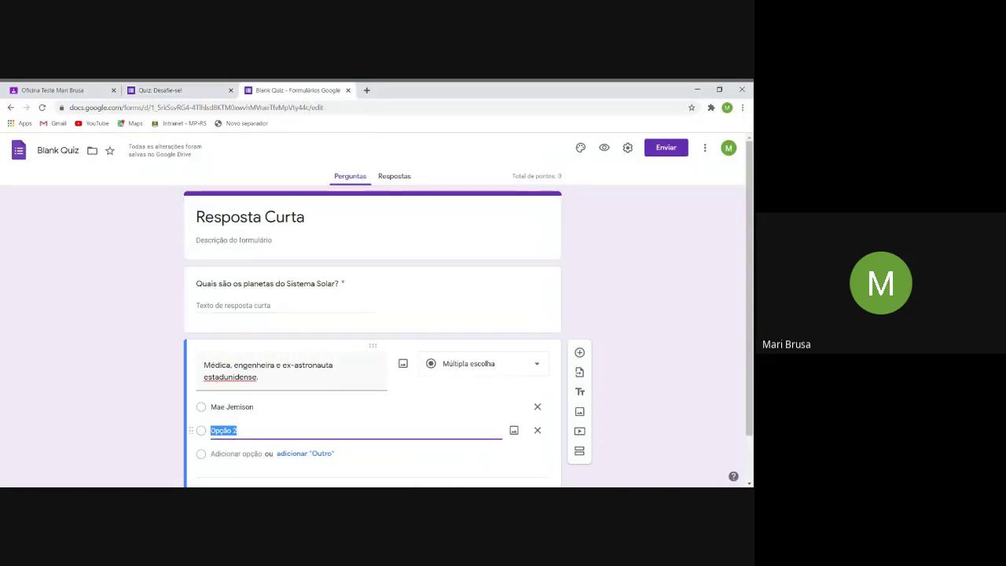
pyautogui.hotkey('ctrl', 'v')
pyautogui.press('Return')
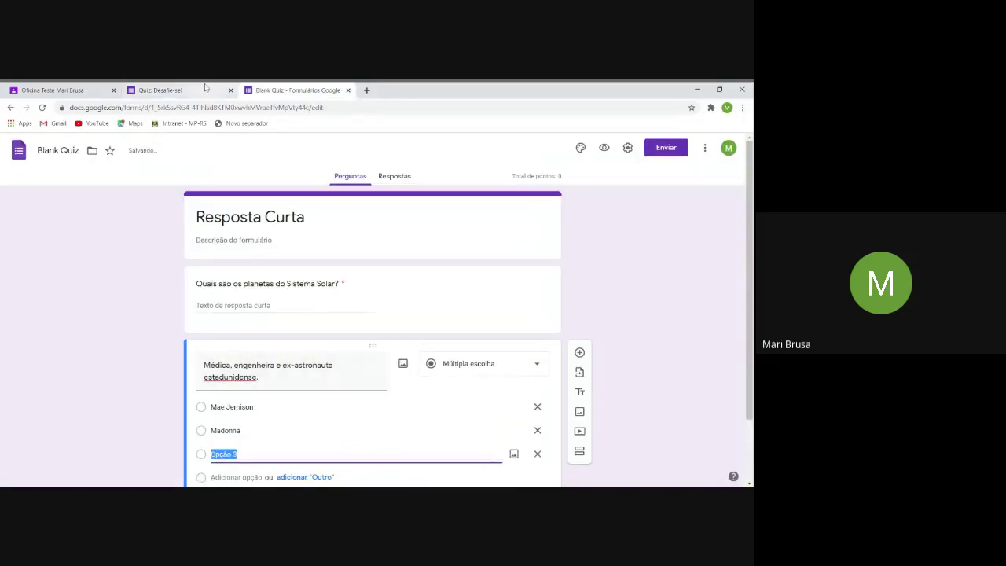
pyautogui.click(160, 91)
pyautogui.moveTo(303, 414); pyautogui.dragTo(247, 415)
pyautogui.hotkey('ctrl', 'c')
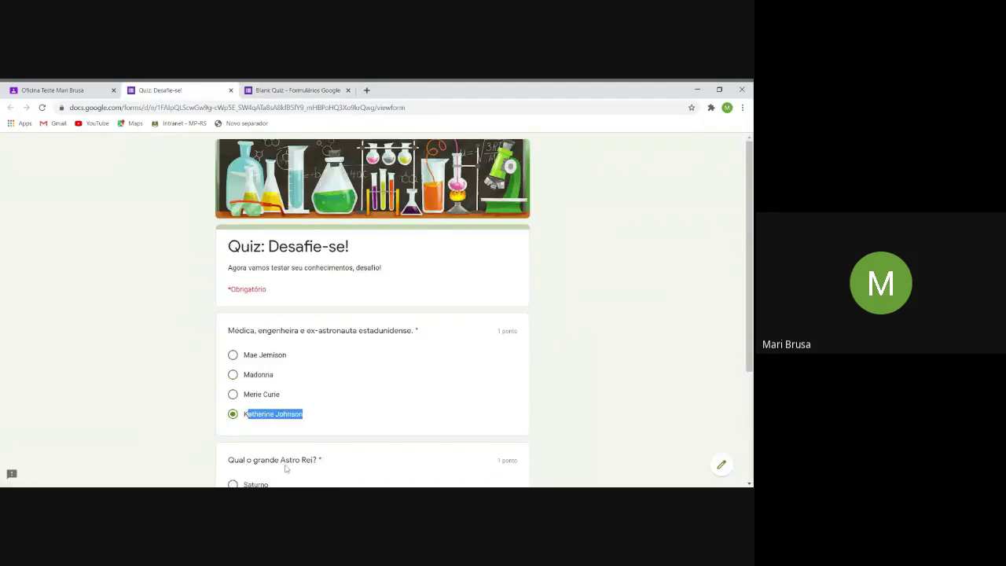
pyautogui.click(297, 91)
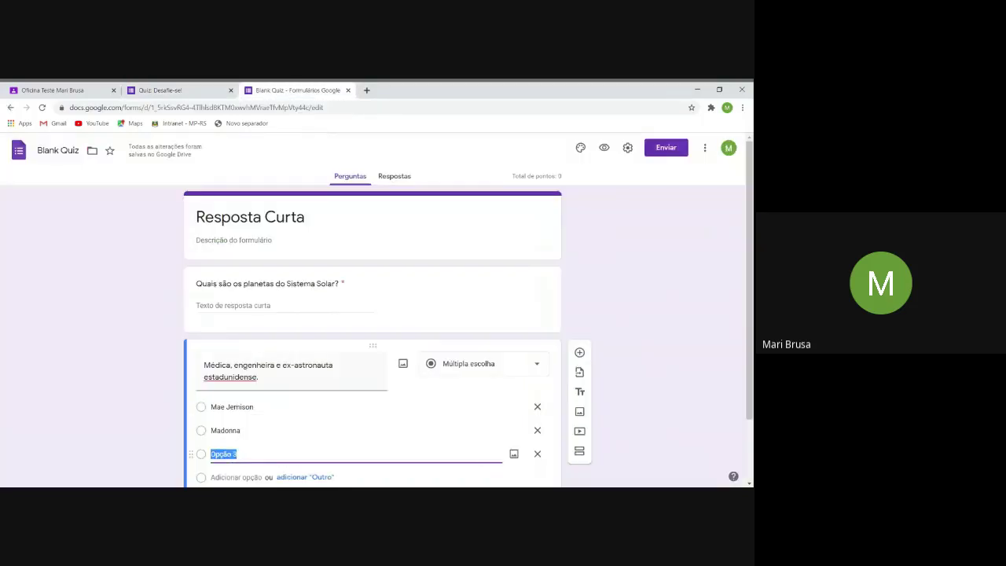
pyautogui.hotkey('ctrl', 'v')
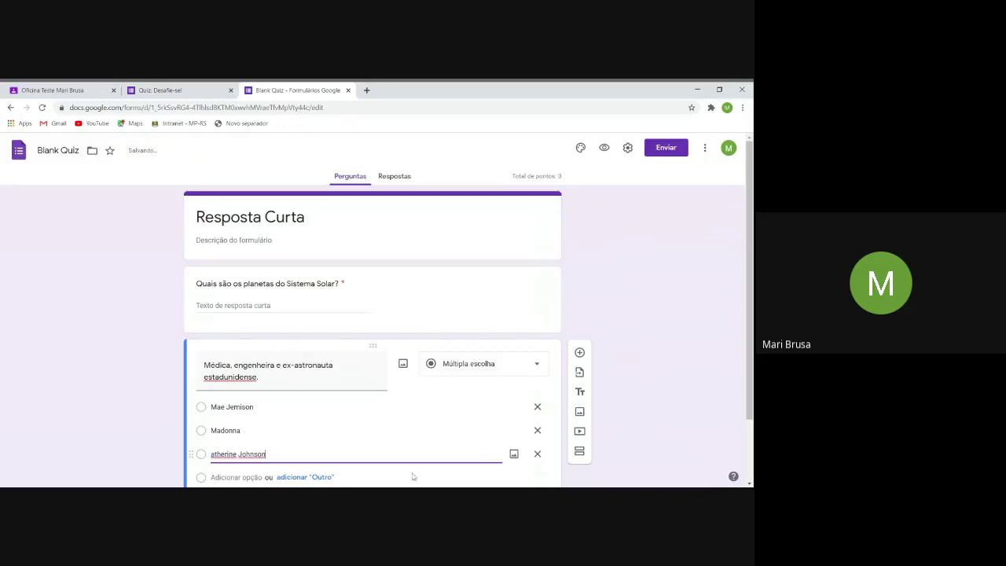
pyautogui.scroll(-2, 738, 412)
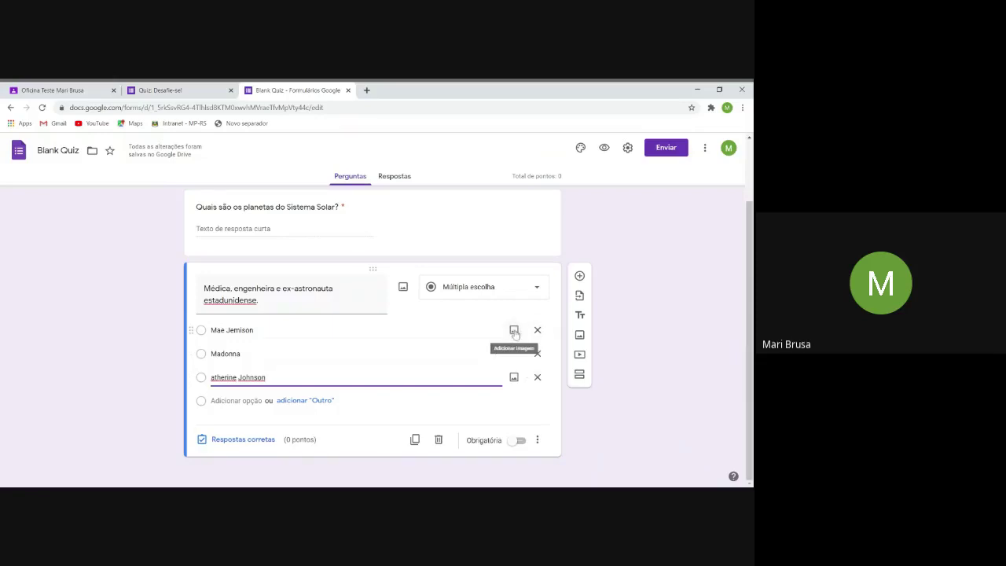
# Try adding a Google Images picture to the first option, then cancel without inserting one.
pyautogui.click(515, 331)
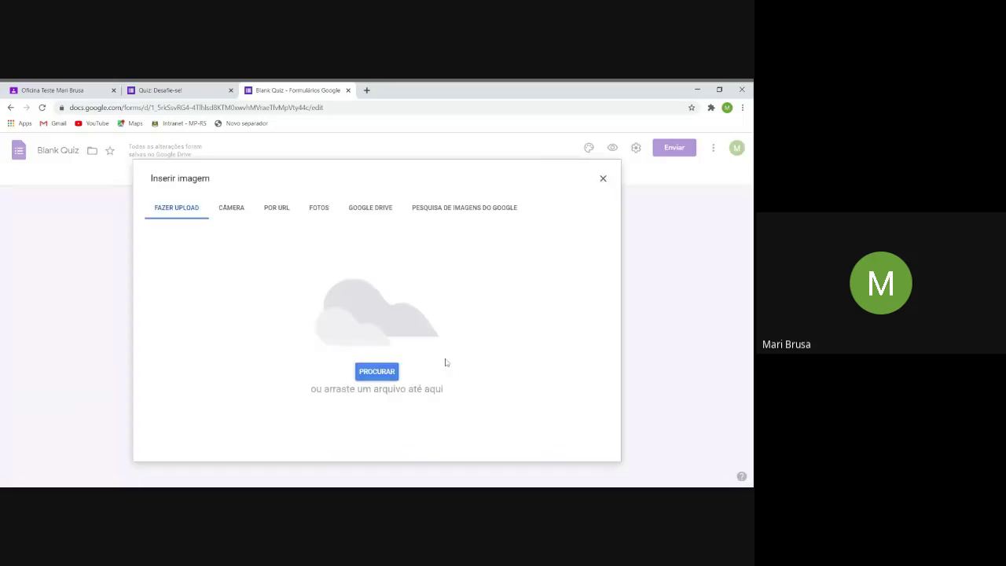
pyautogui.click(461, 210)
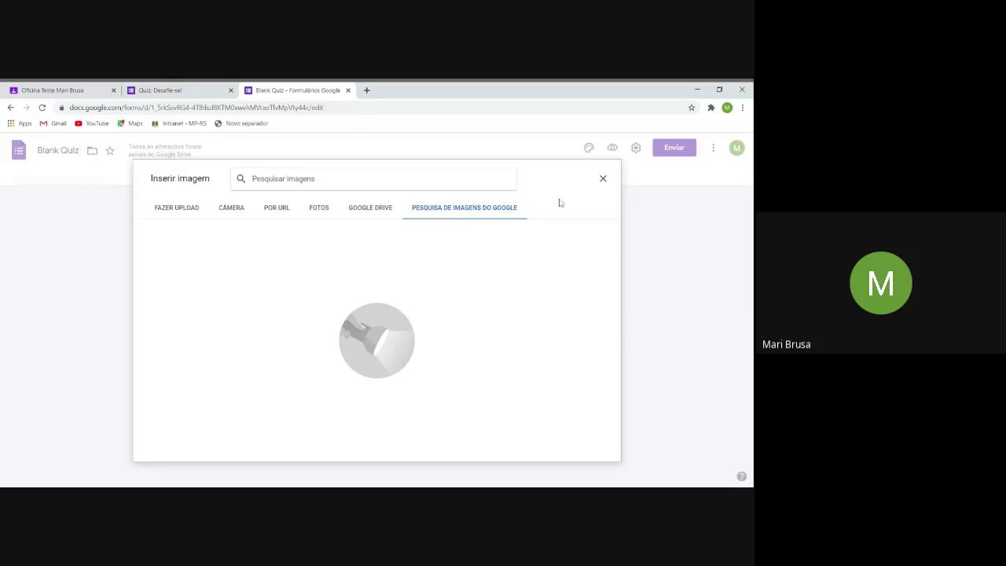
pyautogui.click(602, 181)
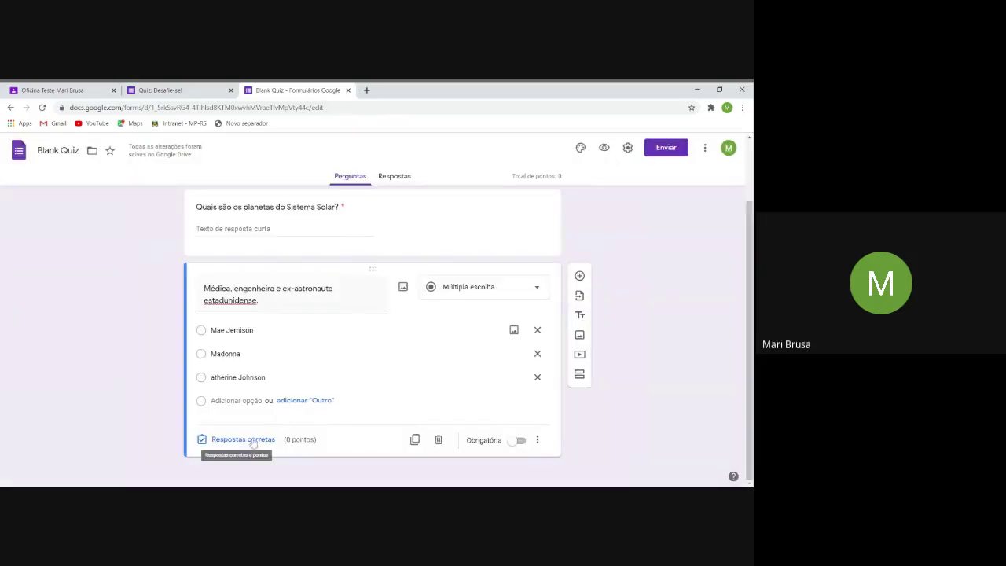
# In the answer key, give the question 10 points and mark Mae Jemison correct.
pyautogui.click(254, 440)
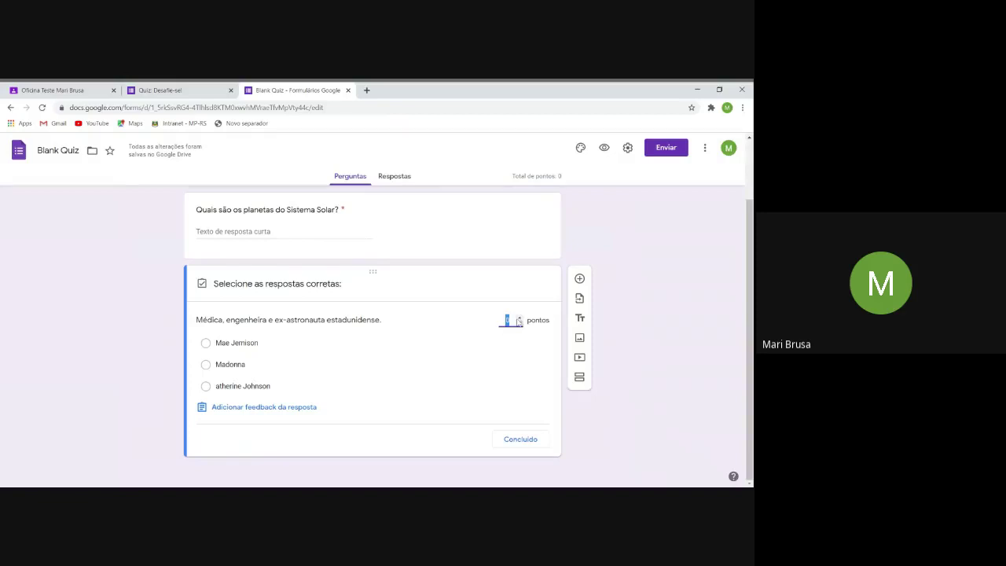
pyautogui.write('10')
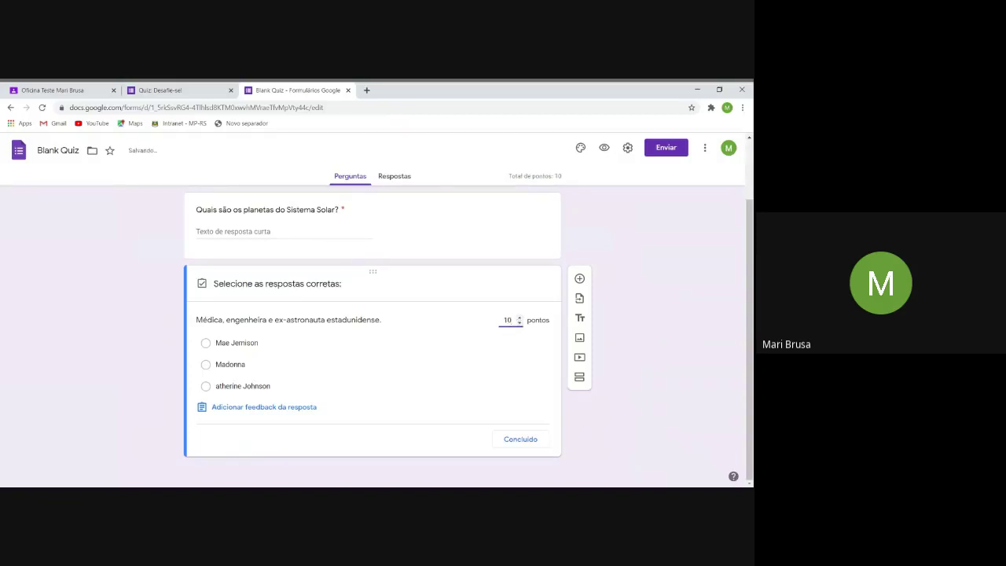
pyautogui.click(205, 343)
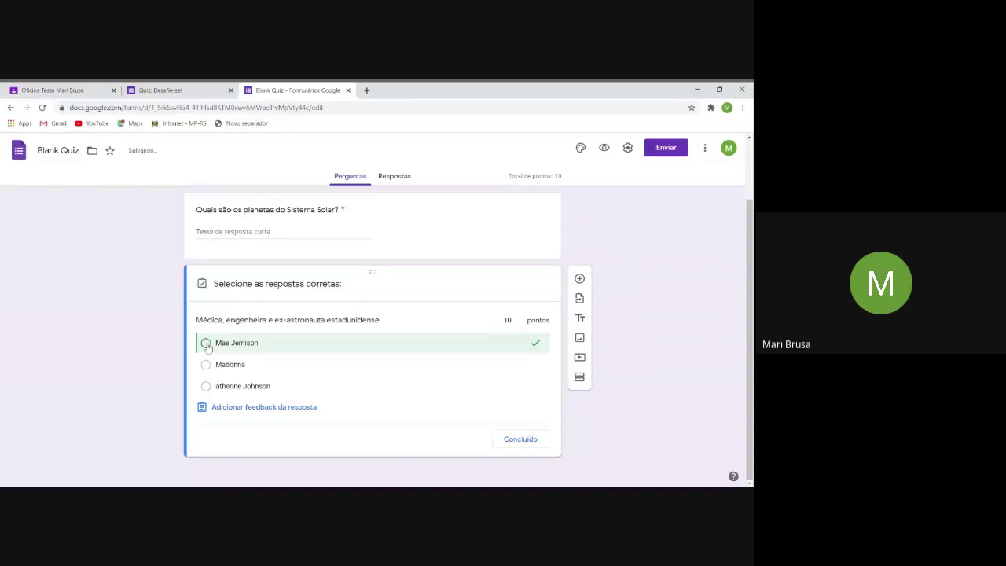
pyautogui.click(257, 407)
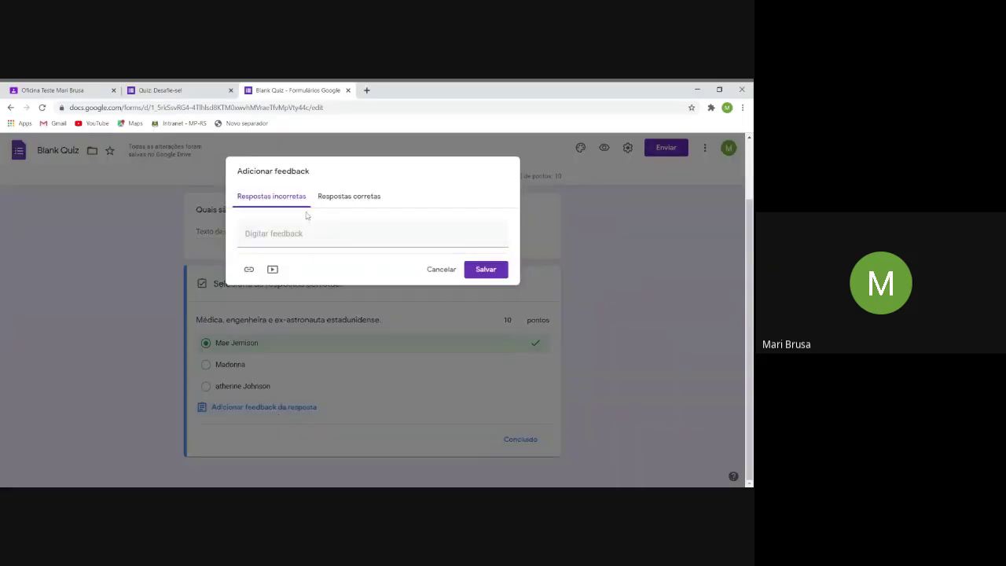
# Save feedback 'Continue tentando!' for incorrect answers and 'você acertou, parabéns!' for correct ones.
pyautogui.click(295, 233)
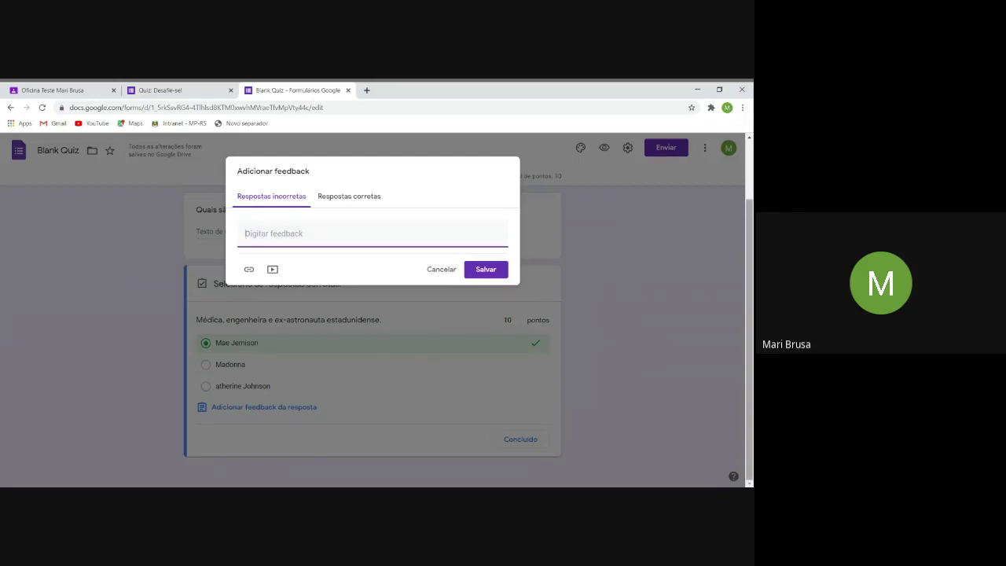
pyautogui.write('Continue tentando!')
pyautogui.click(358, 195)
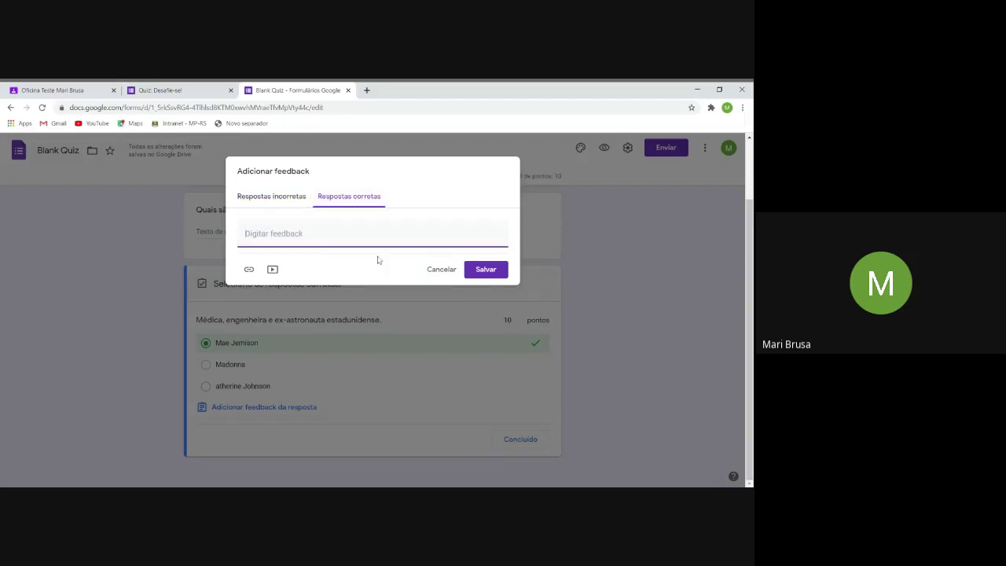
pyautogui.write('você acertou, para')
pyautogui.press('BackSpace')
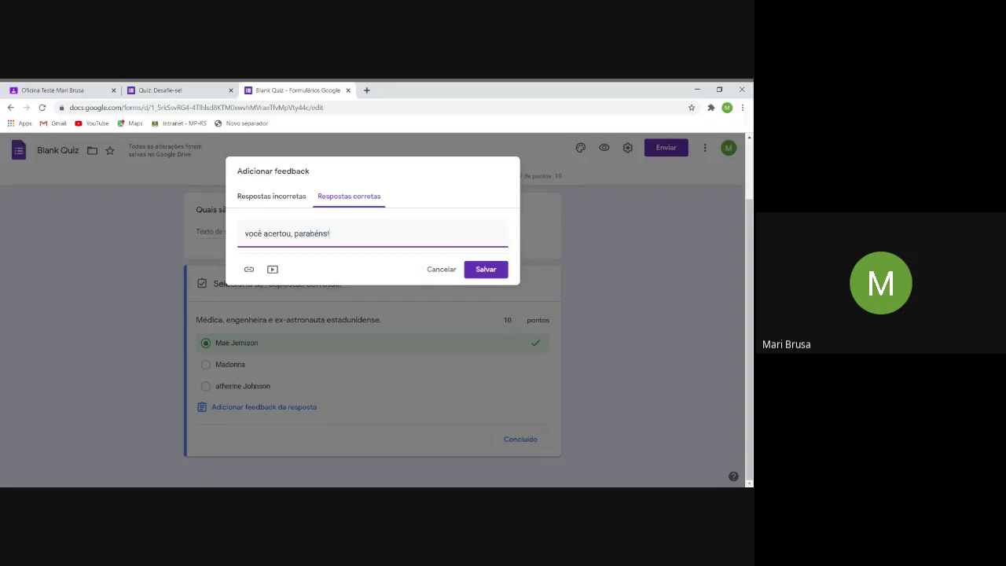
pyautogui.click(495, 269)
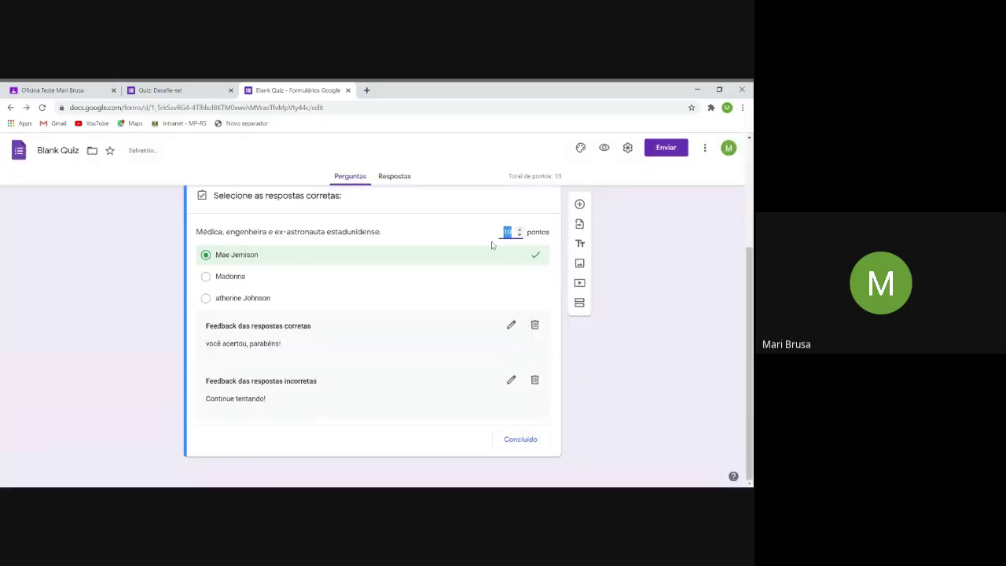
# Finish the answer key, make the Mae Jemison question required, and check its extra options menu.
pyautogui.click(528, 448)
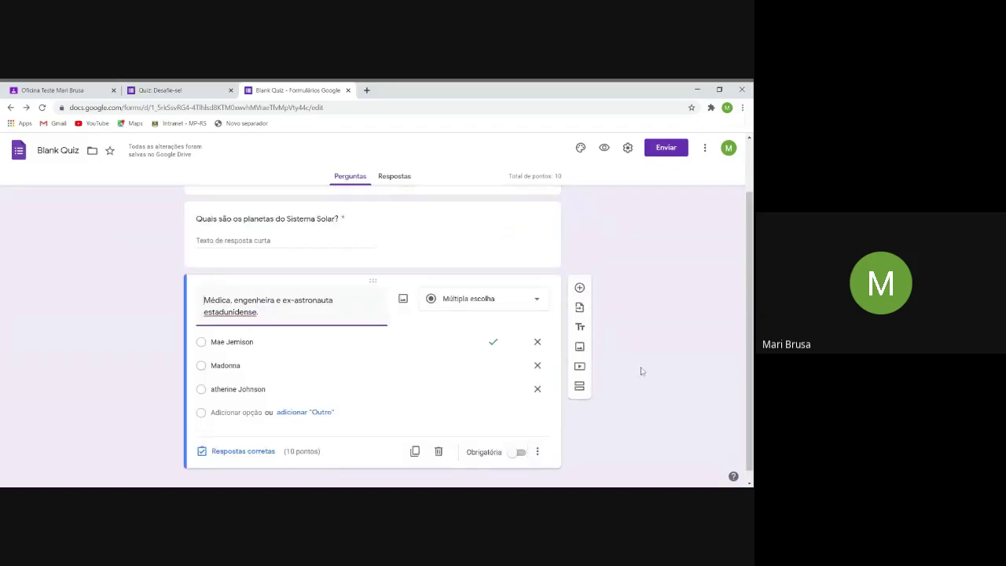
pyautogui.scroll(1, 642, 371)
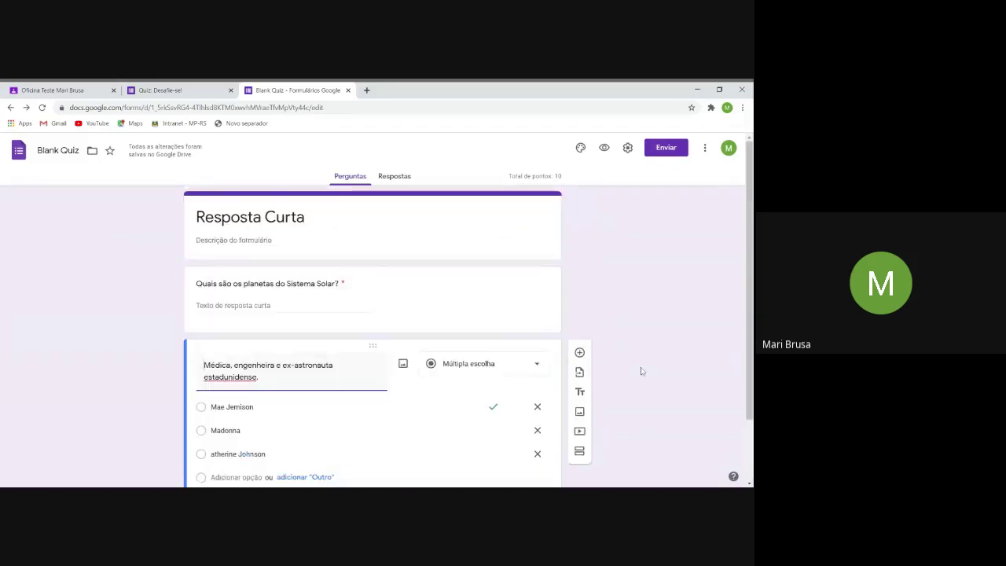
pyautogui.scroll(-2, 641, 371)
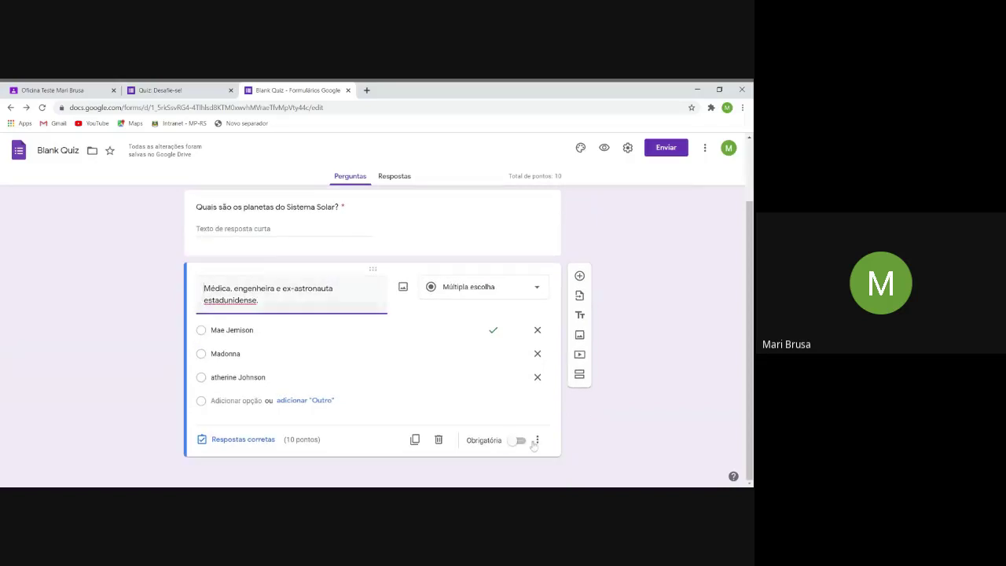
pyautogui.click(517, 441)
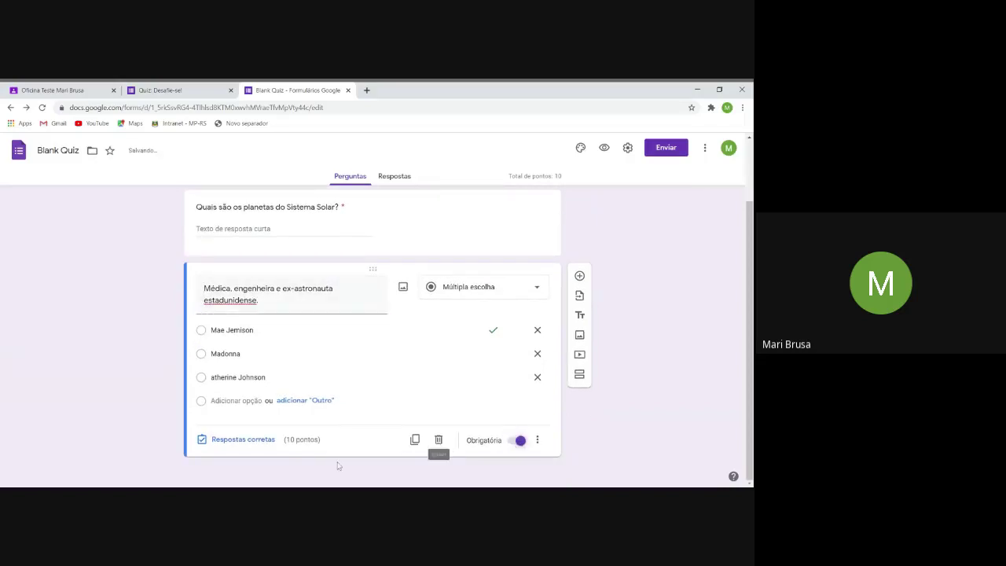
pyautogui.click(537, 441)
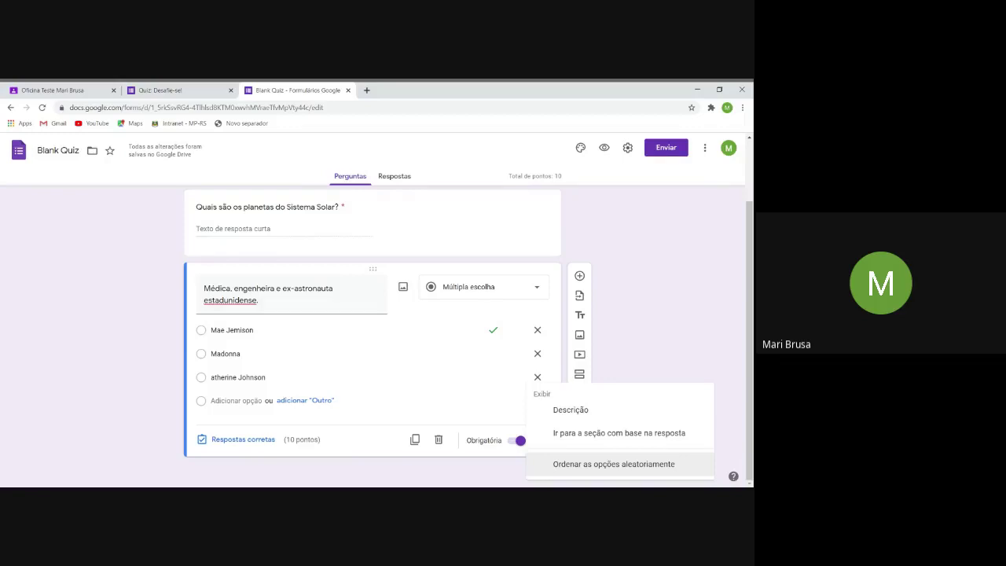
pyautogui.click(633, 305)
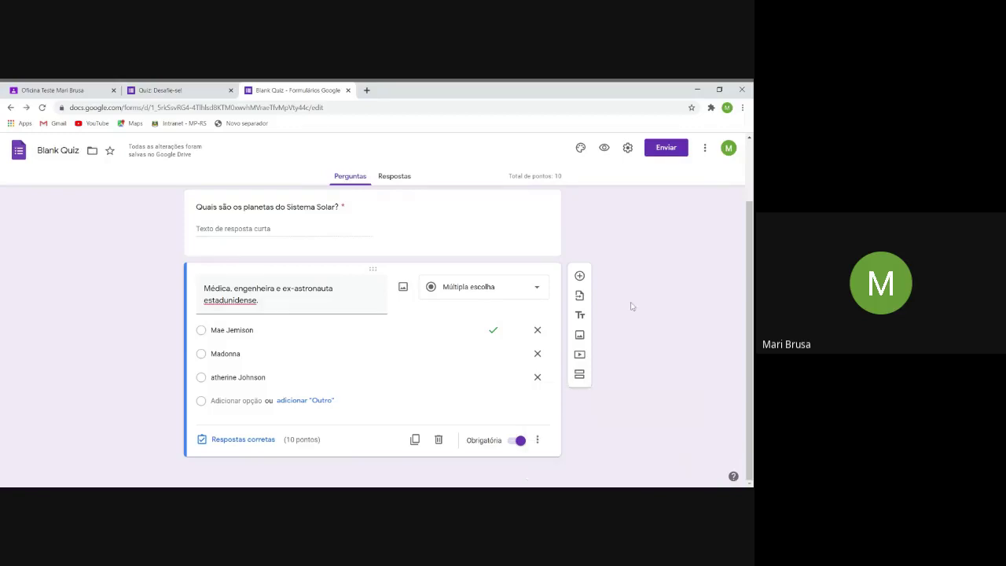
pyautogui.click(536, 440)
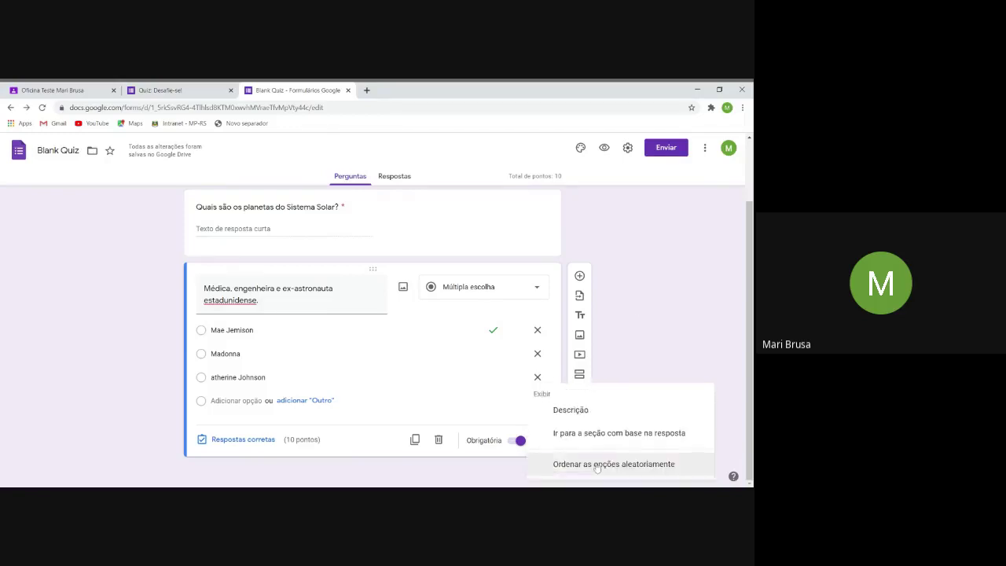
pyautogui.click(636, 307)
pyautogui.scroll(2, 679, 257)
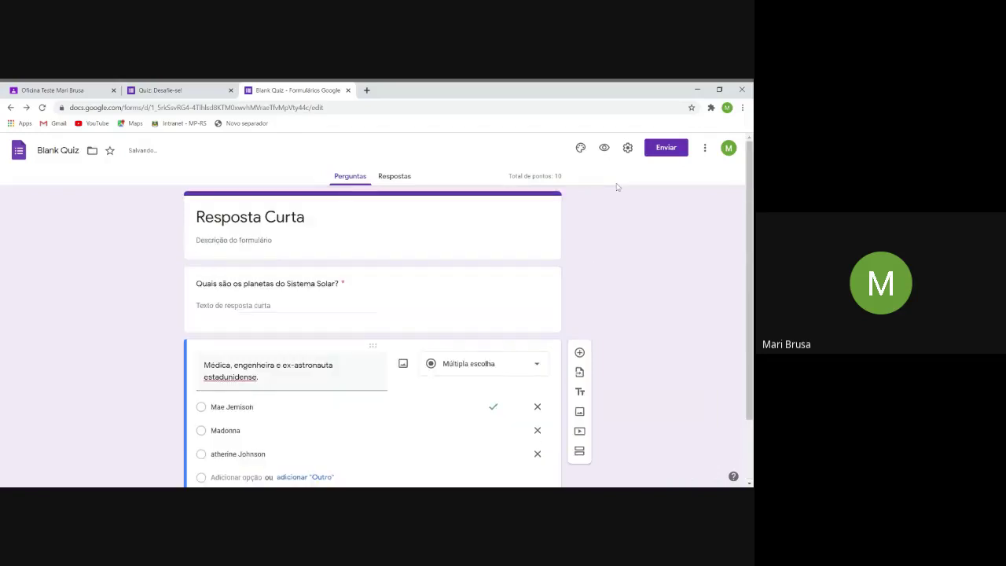
pyautogui.click(666, 147)
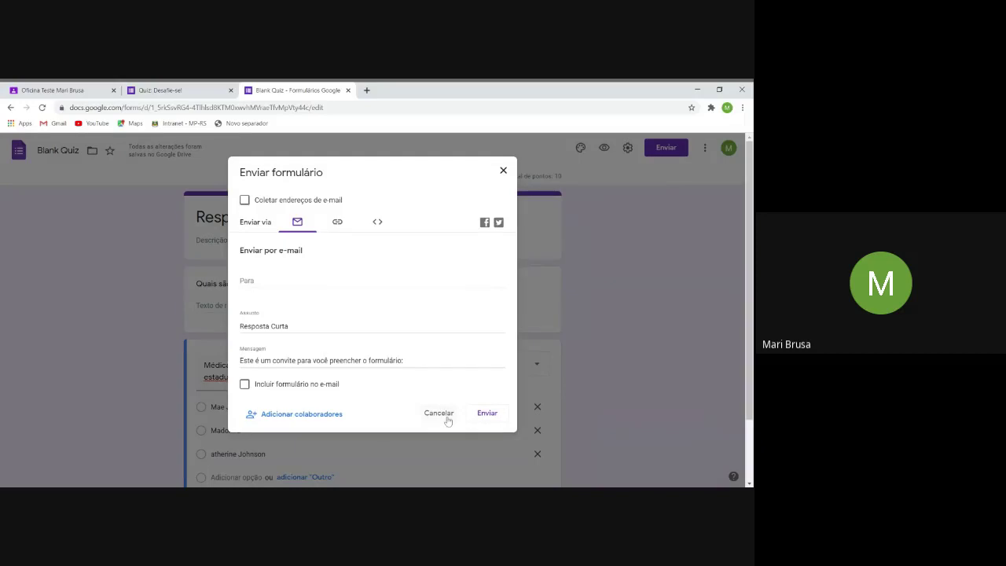
pyautogui.click(439, 413)
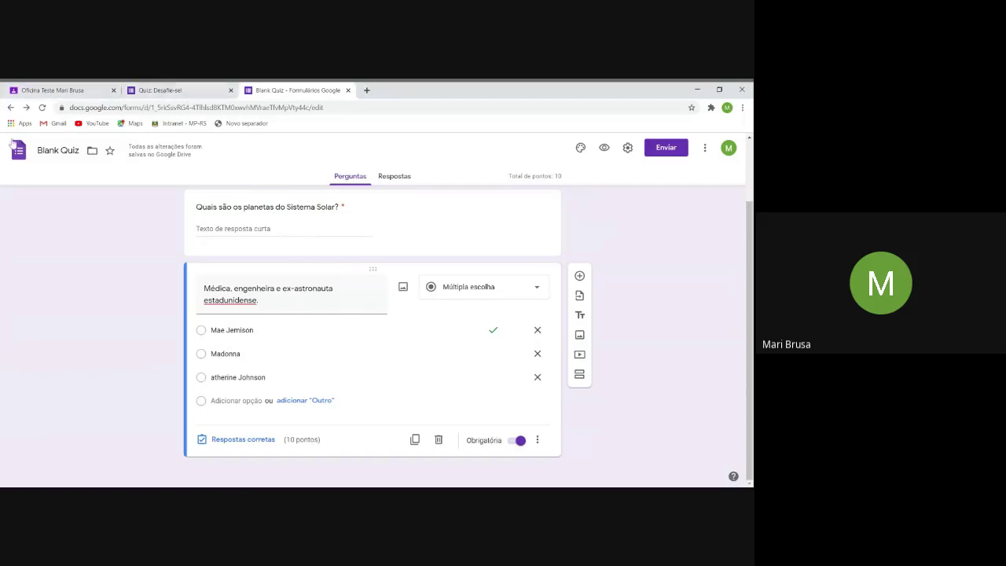
pyautogui.scroll(1, 210, 226)
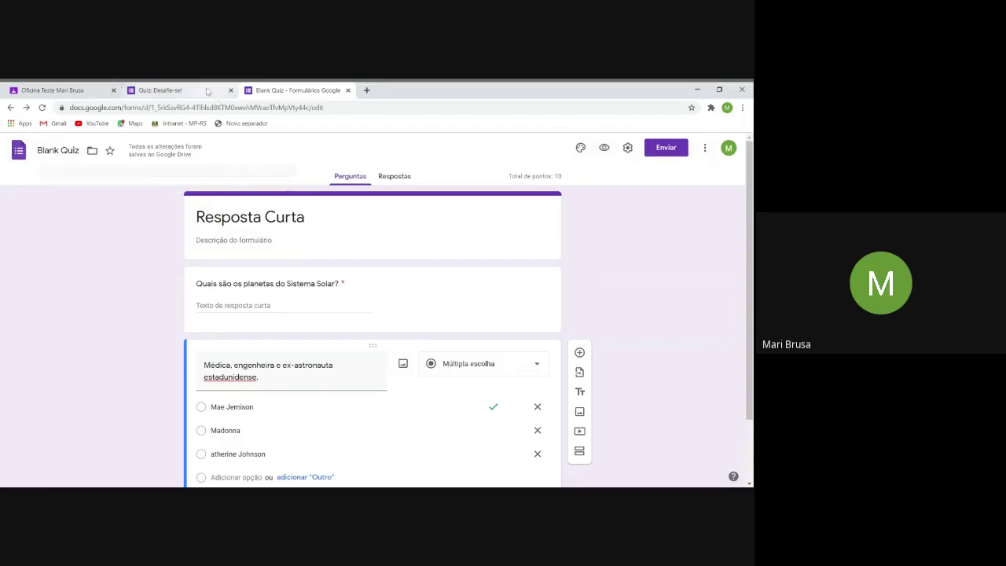
# From the other Classroom course, open the Sistema Solar assignment's Resposta Curta form for answering.
pyautogui.click(52, 91)
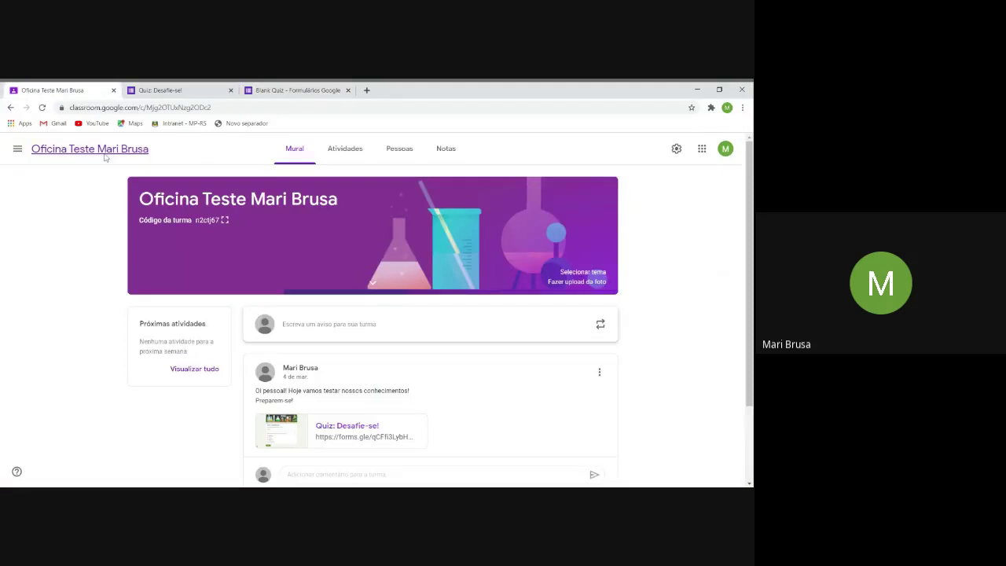
pyautogui.click(18, 148)
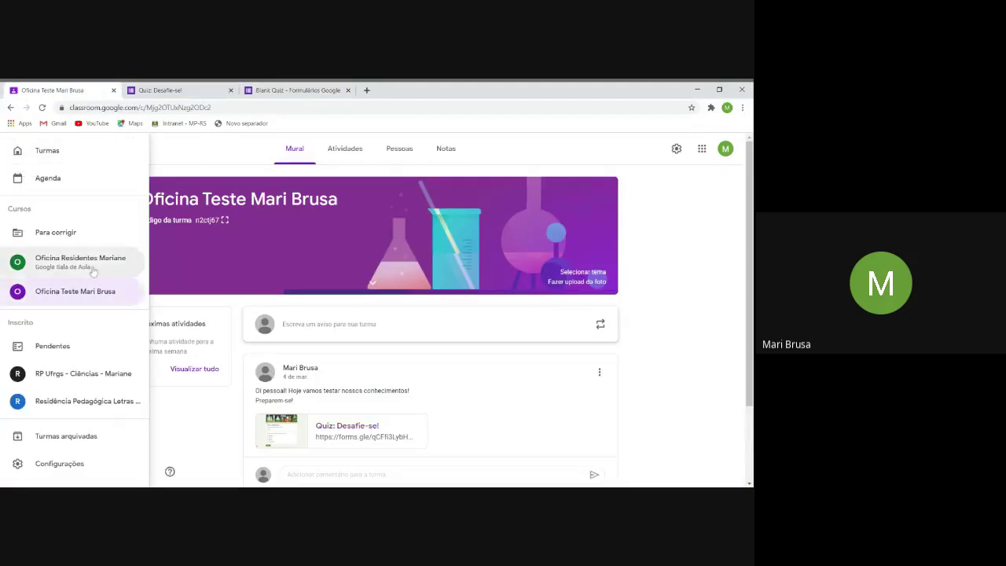
pyautogui.click(71, 262)
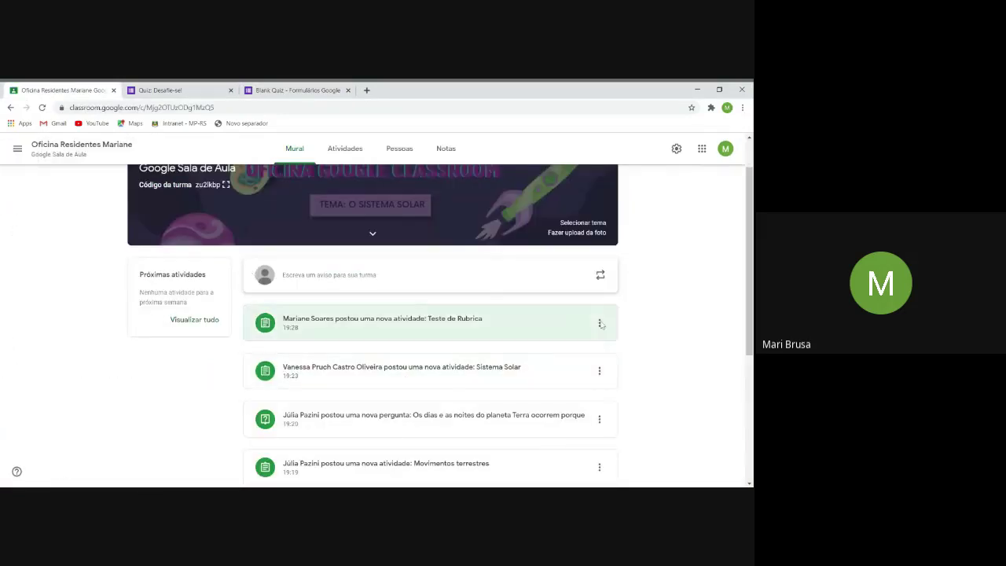
pyautogui.click(420, 376)
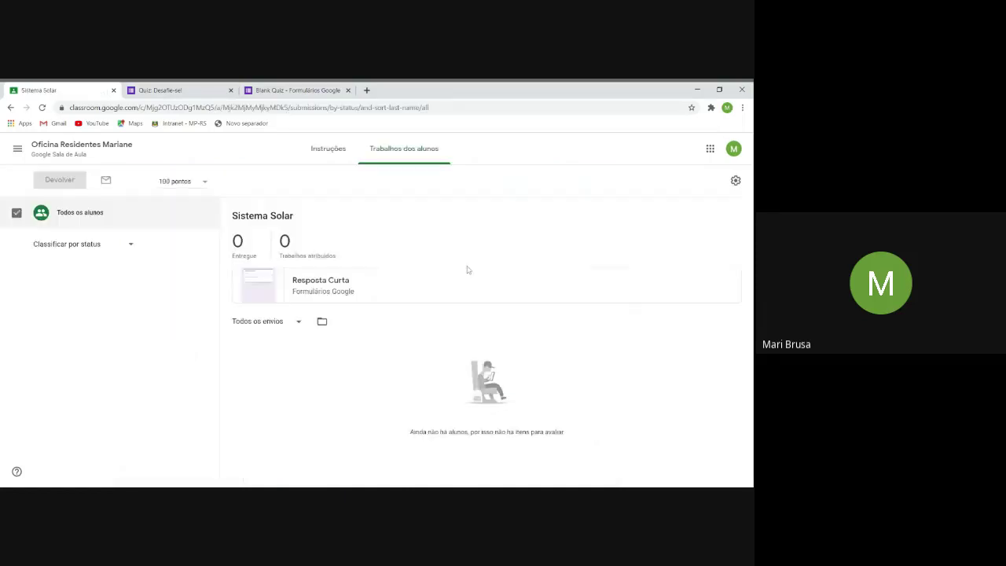
pyautogui.click(254, 282)
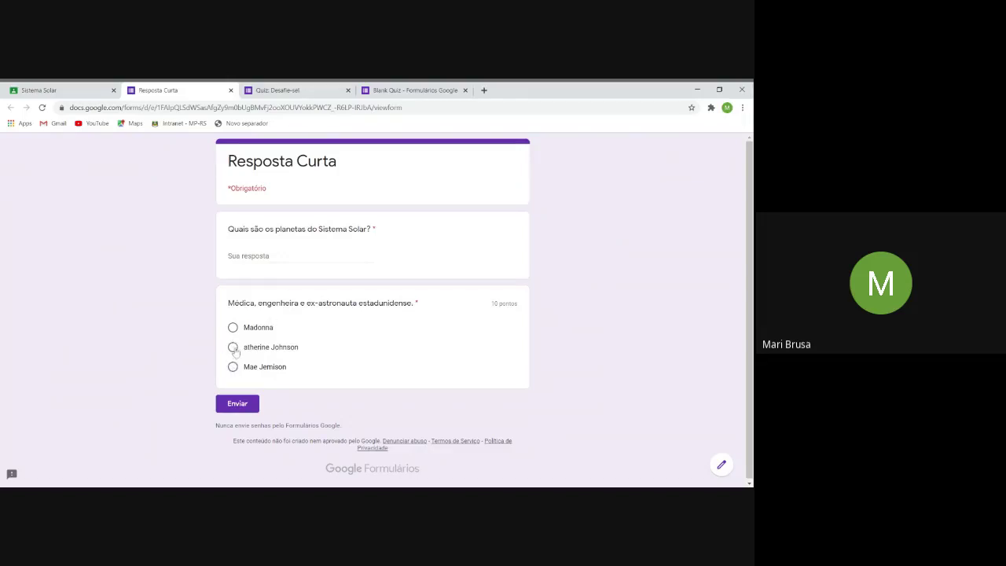
# Submit a test response with a wrong astronaut answer, view its 0/10 score, and return to Classroom.
pyautogui.click(232, 347)
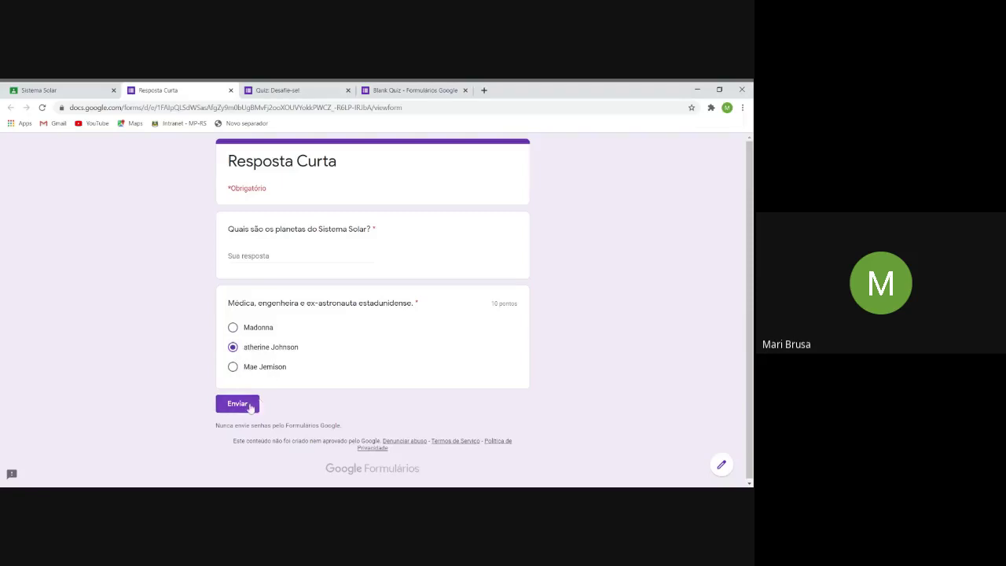
pyautogui.click(250, 407)
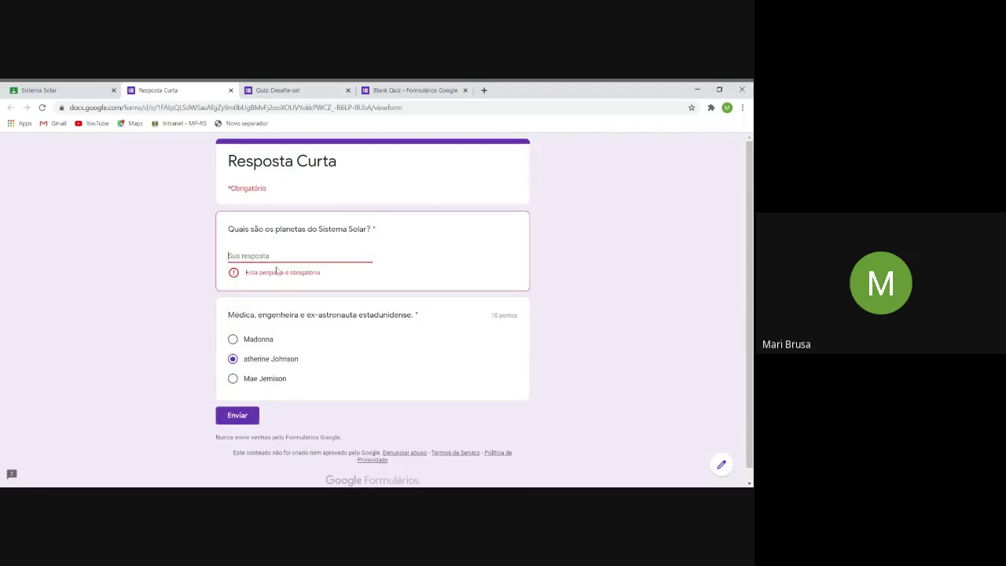
pyautogui.write('bnhhmbbn')
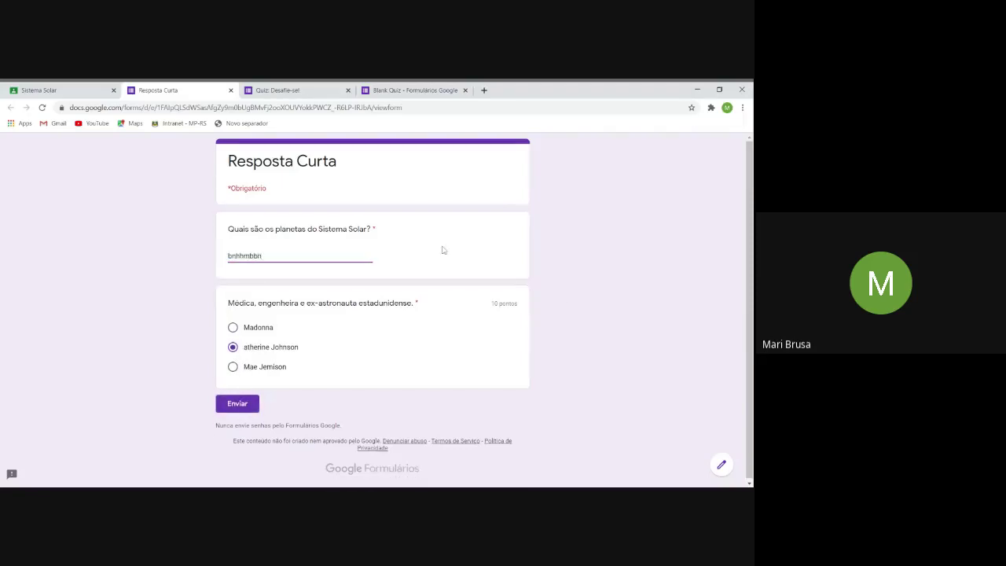
pyautogui.click(244, 406)
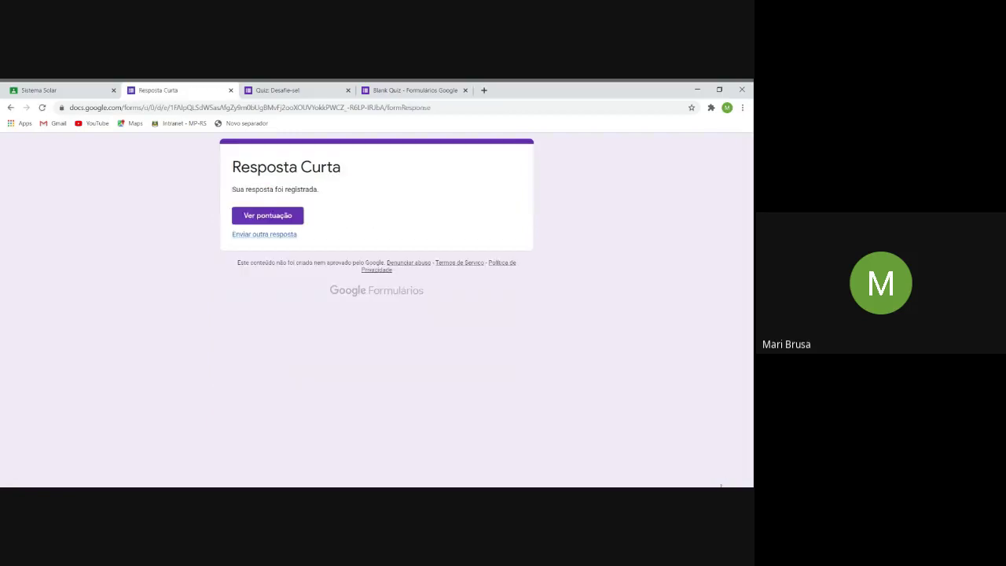
pyautogui.click(290, 221)
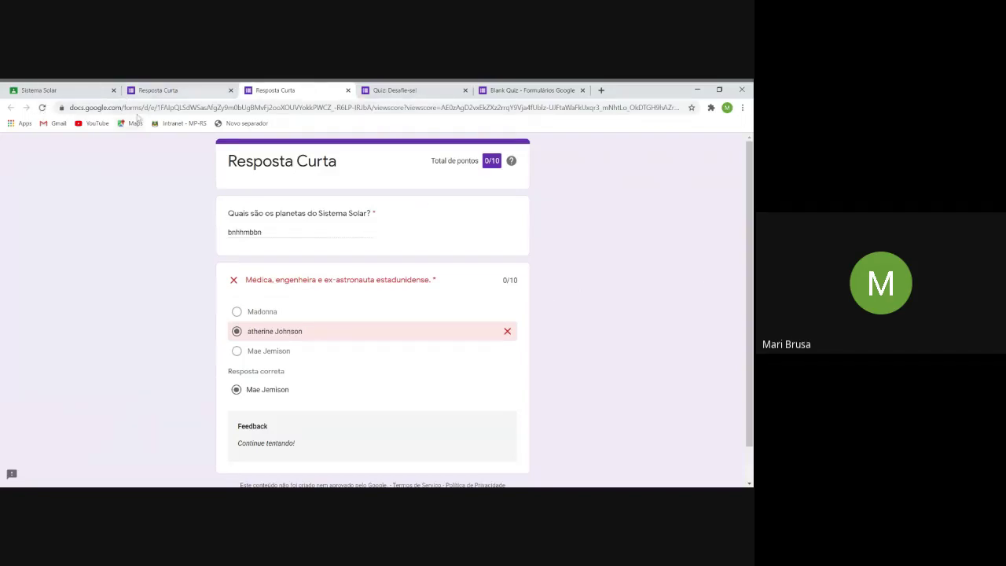
pyautogui.click(76, 96)
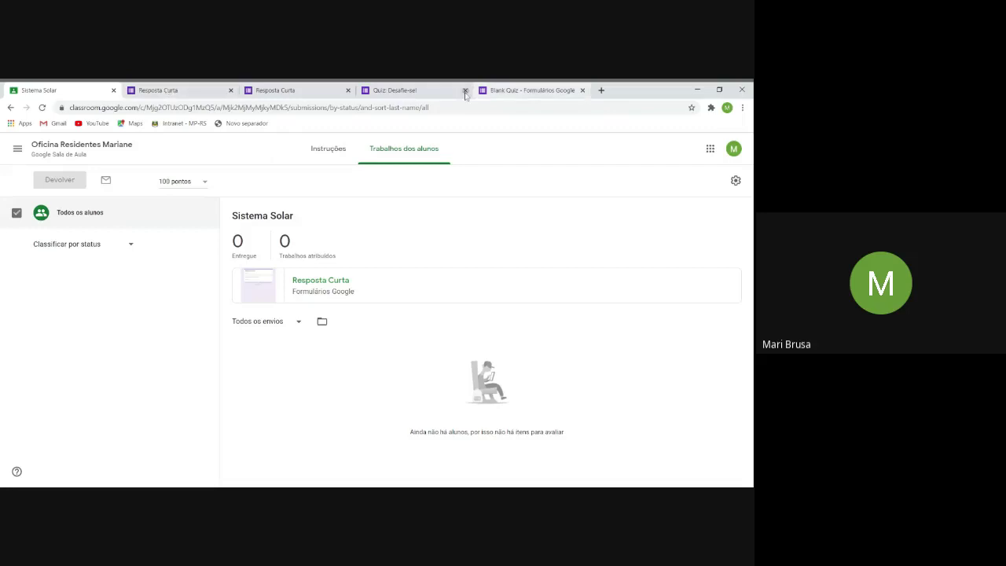
# Submit another response choosing Mae Jemison with a filler short answer and view its 10/10 score.
pyautogui.click(398, 92)
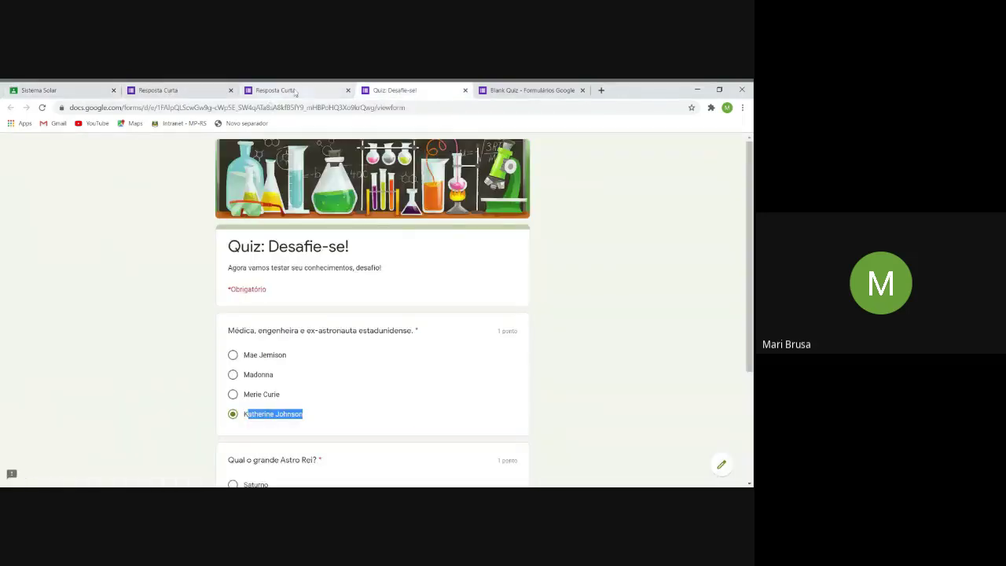
pyautogui.click(200, 91)
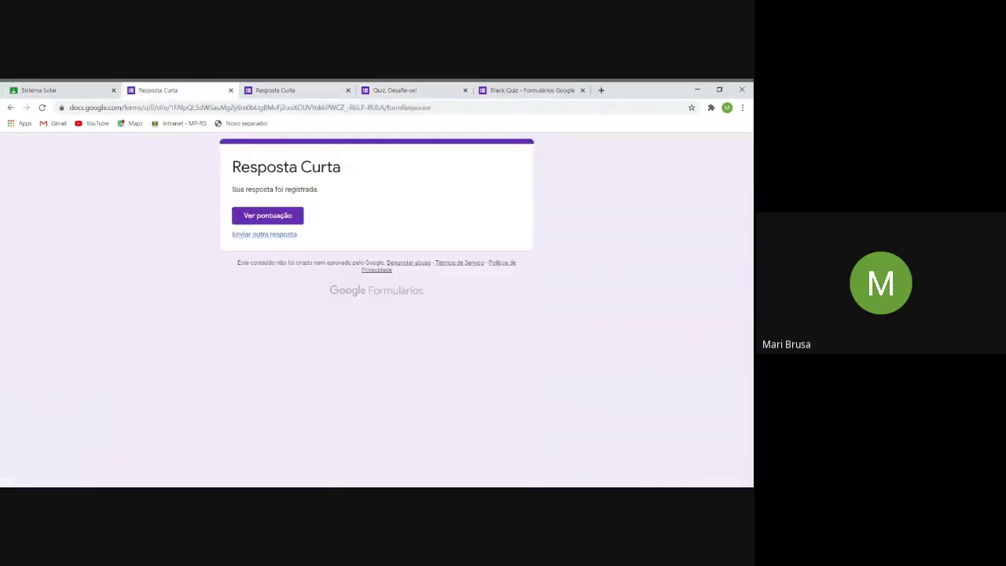
pyautogui.click(280, 236)
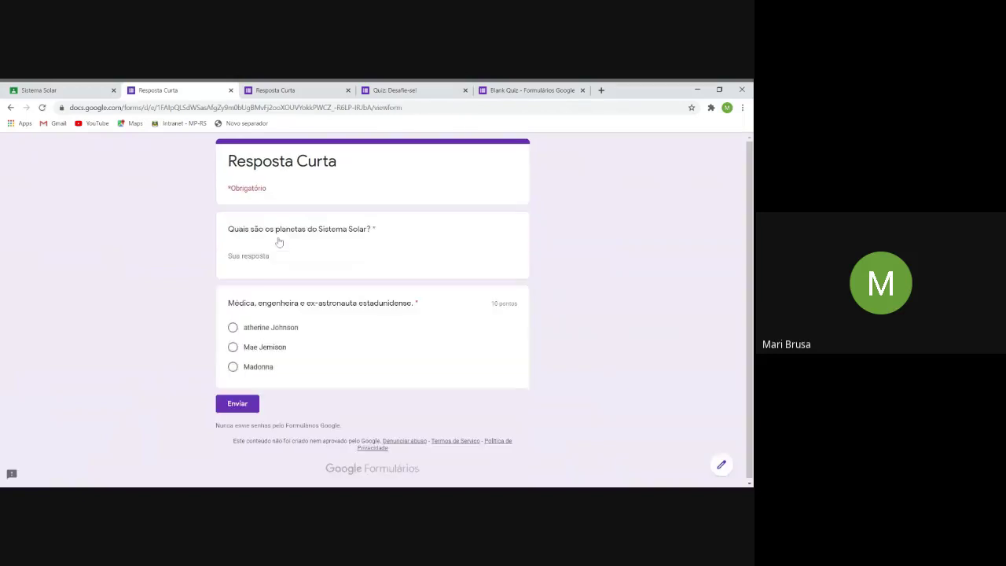
pyautogui.click(233, 347)
pyautogui.click(239, 406)
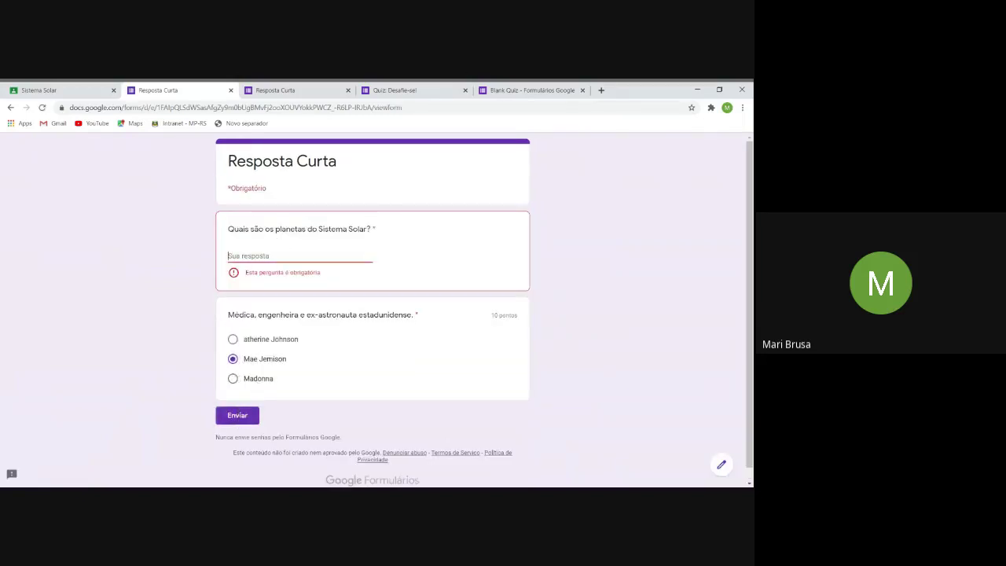
pyautogui.write('bmbnnm')
pyautogui.click(252, 407)
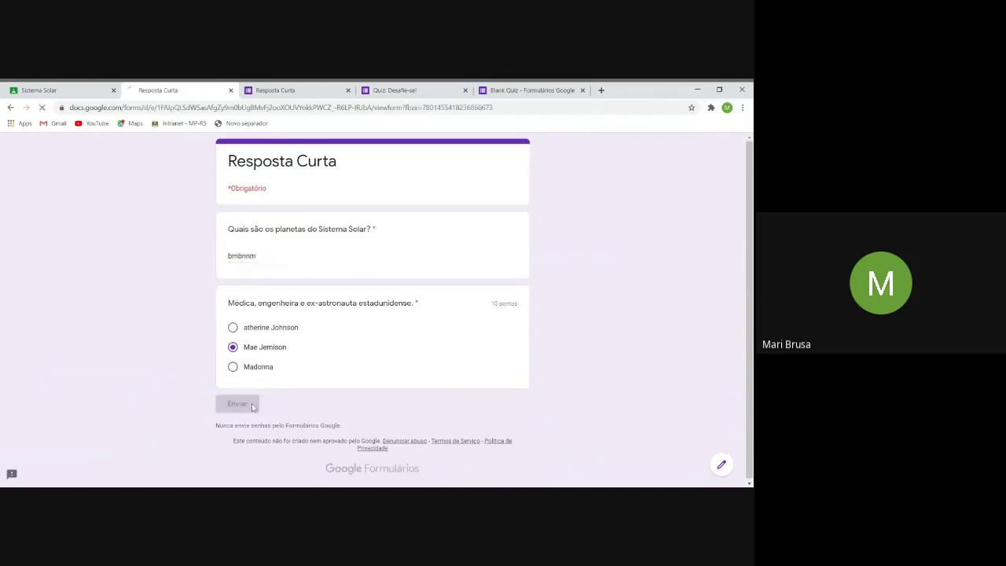
pyautogui.click(274, 218)
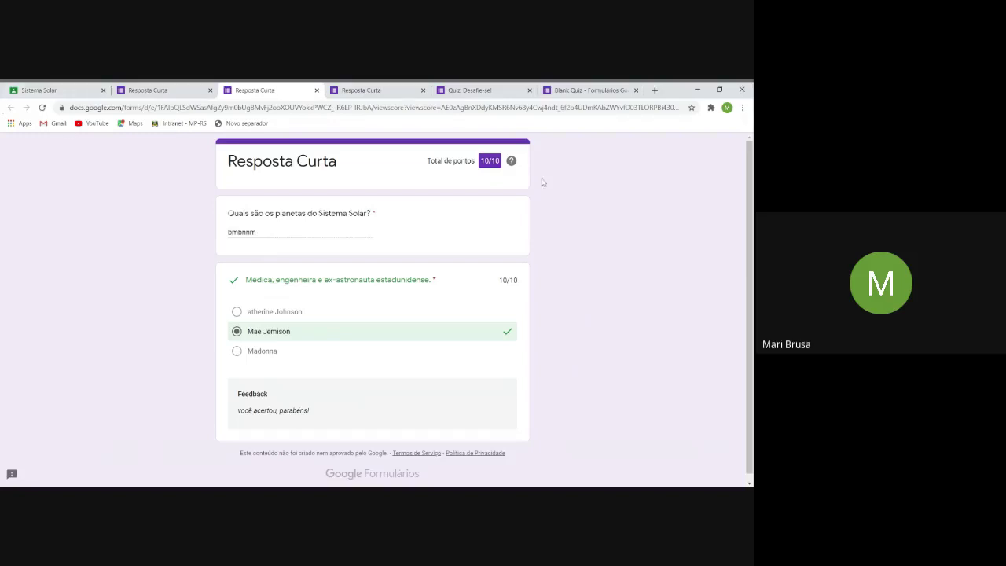
# Highlight the form title and score, then reopen Resposta Curta from the Classroom assignment.
pyautogui.moveTo(362, 172); pyautogui.dragTo(231, 162)
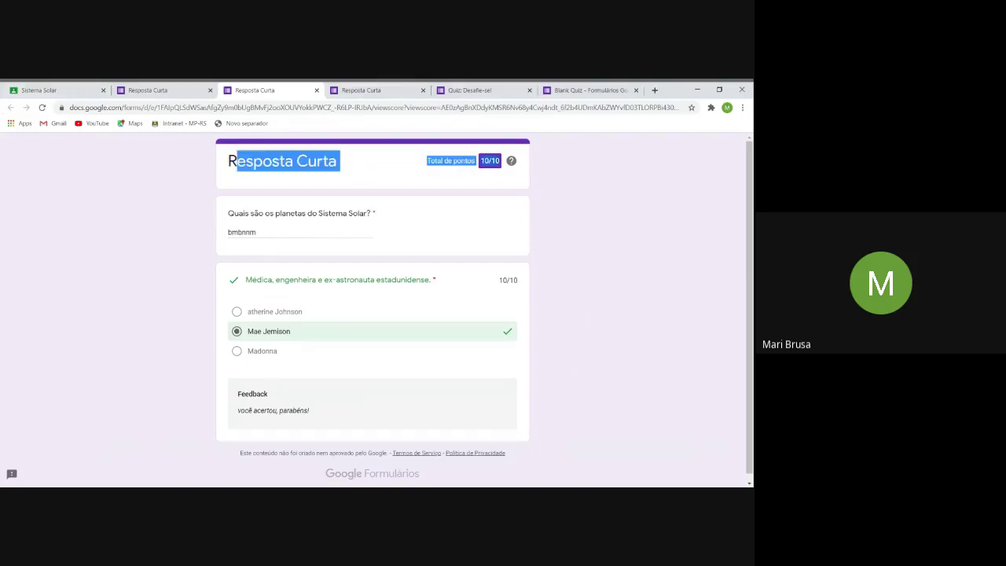
pyautogui.click(231, 162)
pyautogui.moveTo(340, 162); pyautogui.dragTo(226, 162)
pyautogui.click(166, 89)
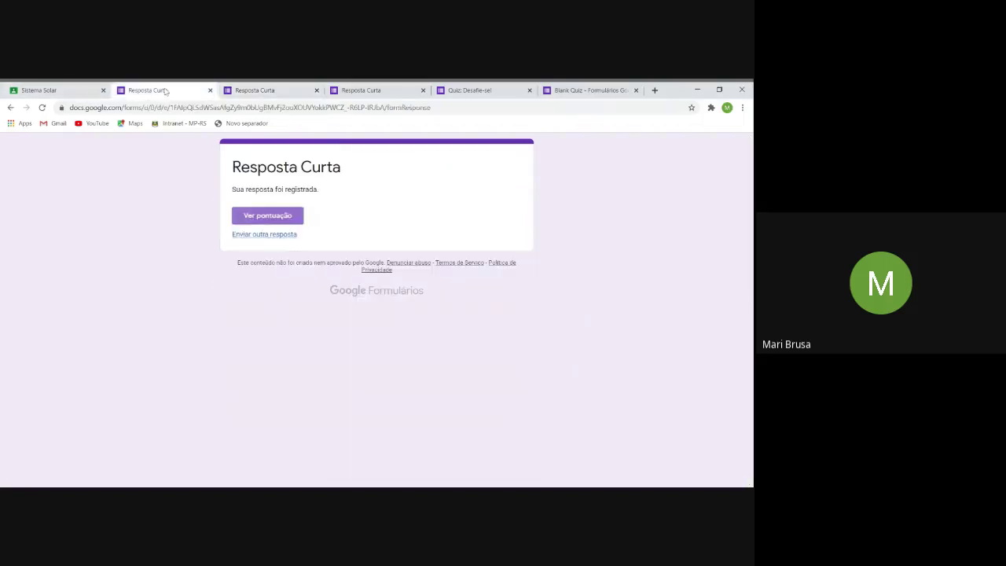
pyautogui.click(70, 89)
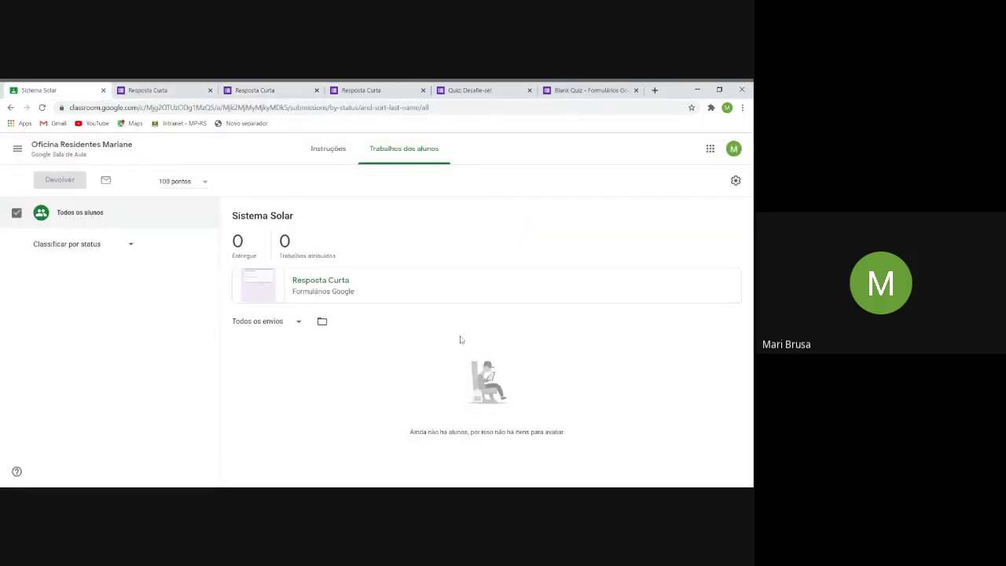
pyautogui.click(317, 286)
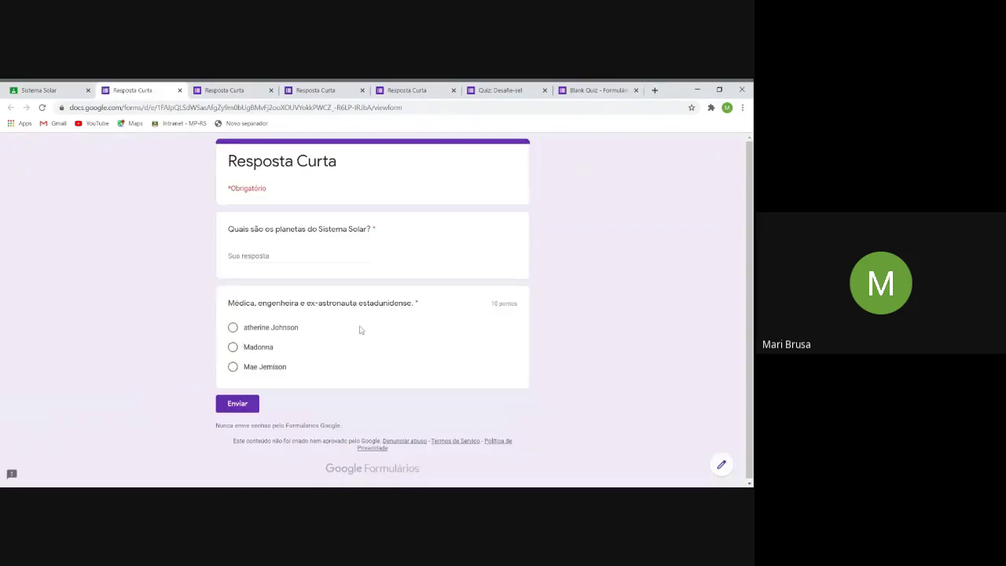
# Rename the quiz title from Resposta Curta to 'questionários', then open and close the Enviar dialog.
pyautogui.click(720, 465)
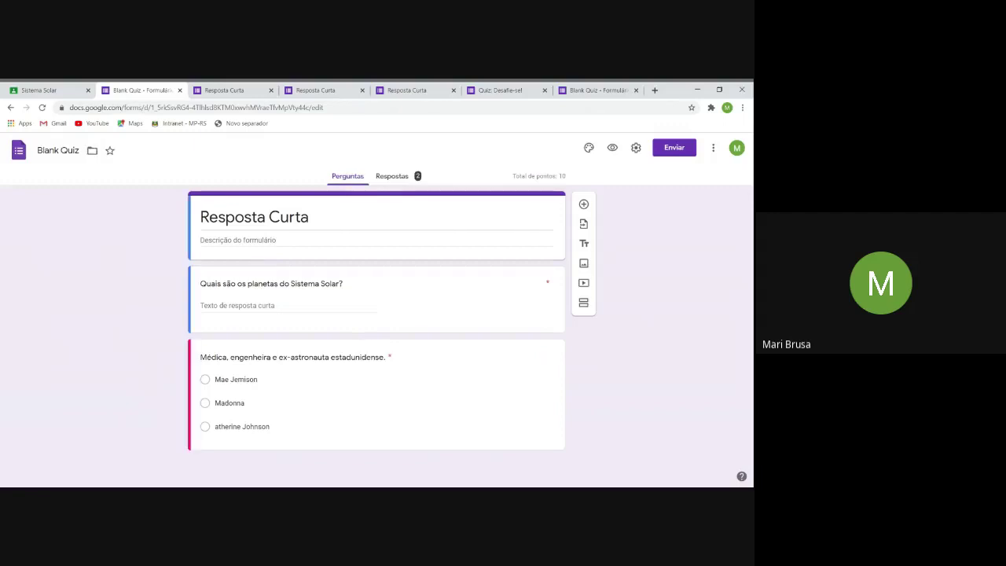
pyautogui.tripleClick(254, 217)
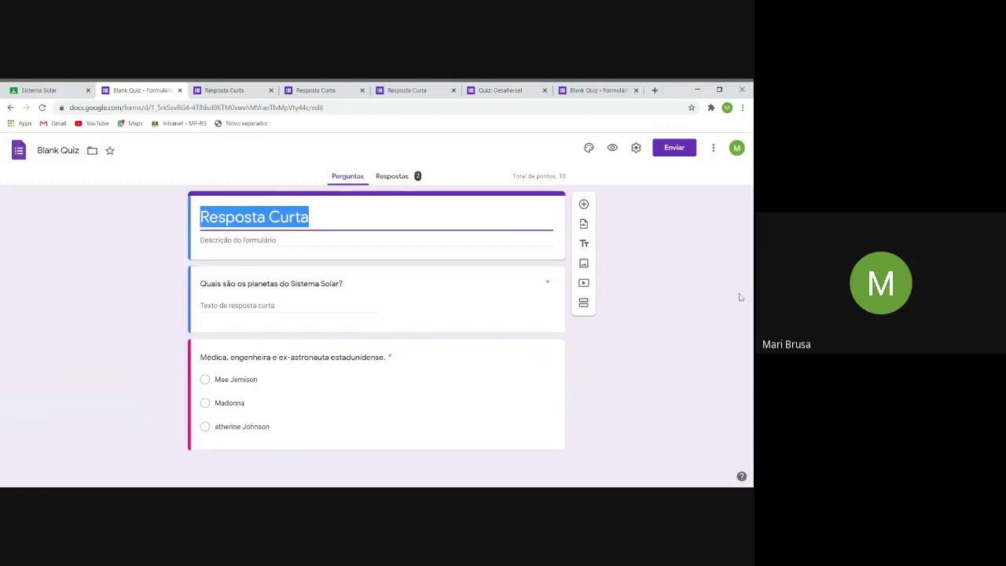
pyautogui.write('quesio')
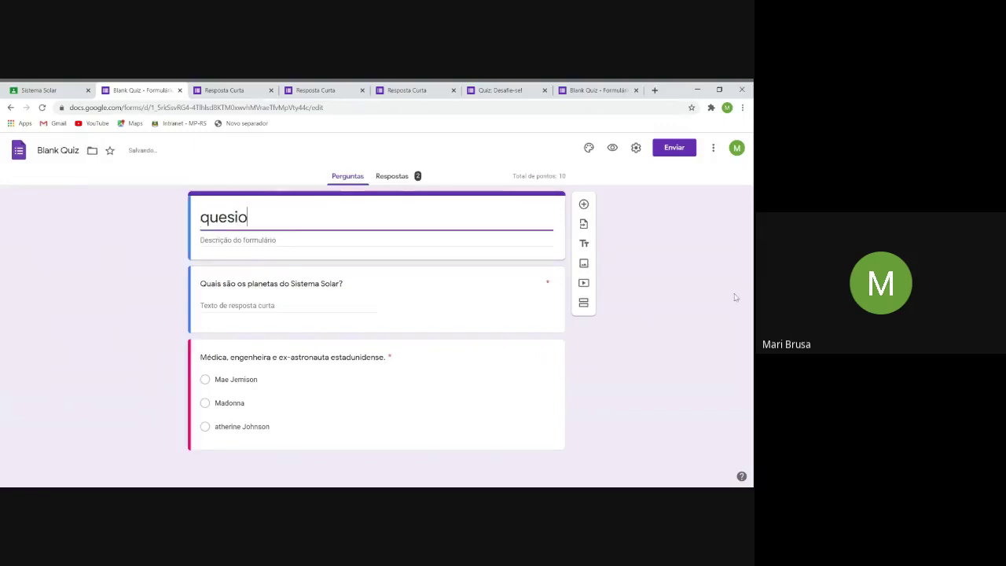
pyautogui.write('nários')
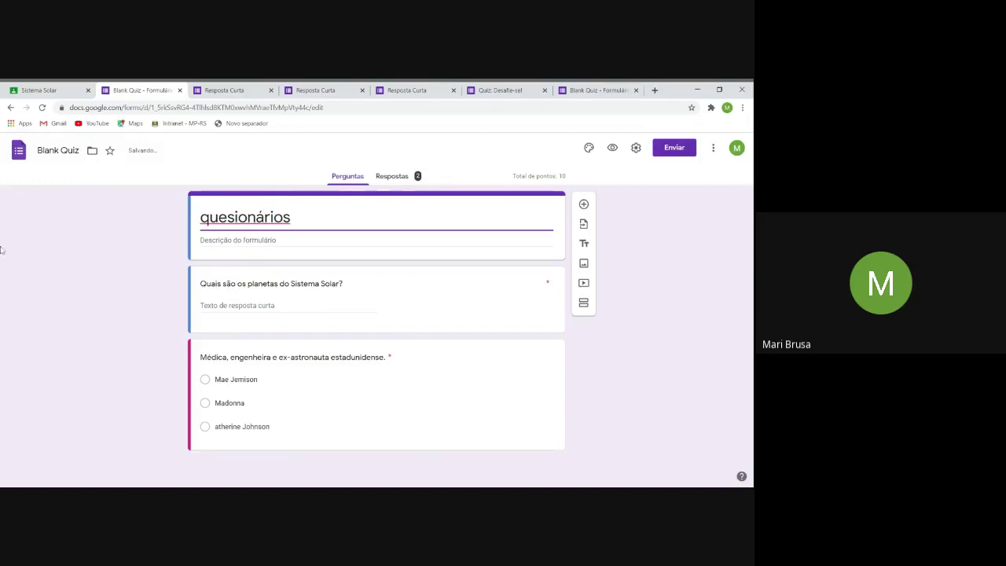
pyautogui.hotkey('ctrl', 'a')
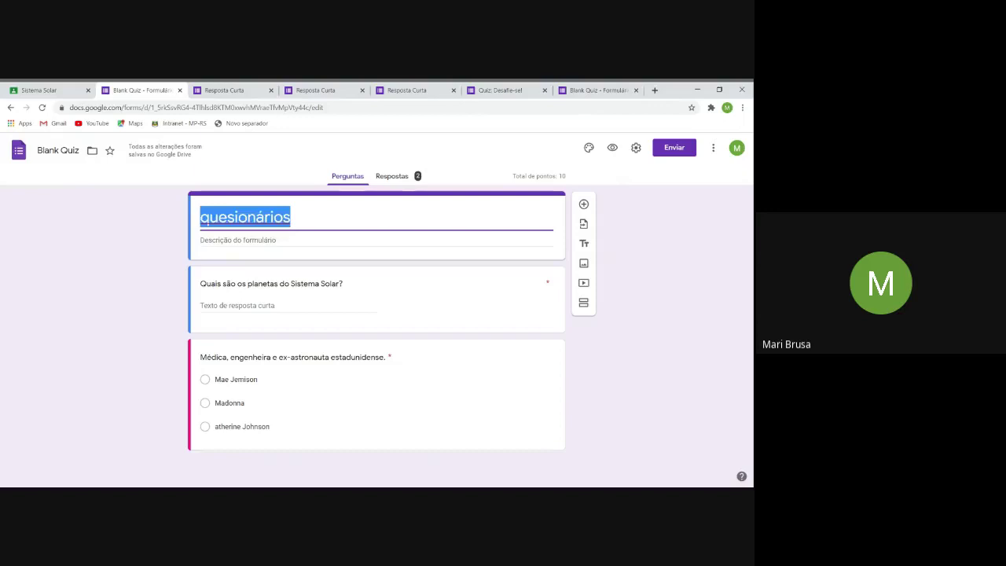
pyautogui.write('questionários')
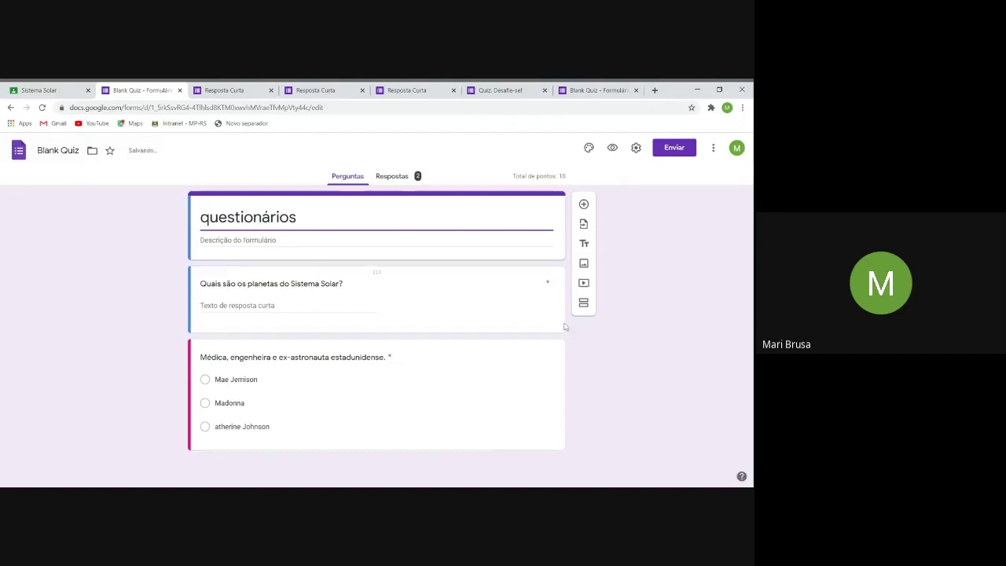
pyautogui.click(684, 153)
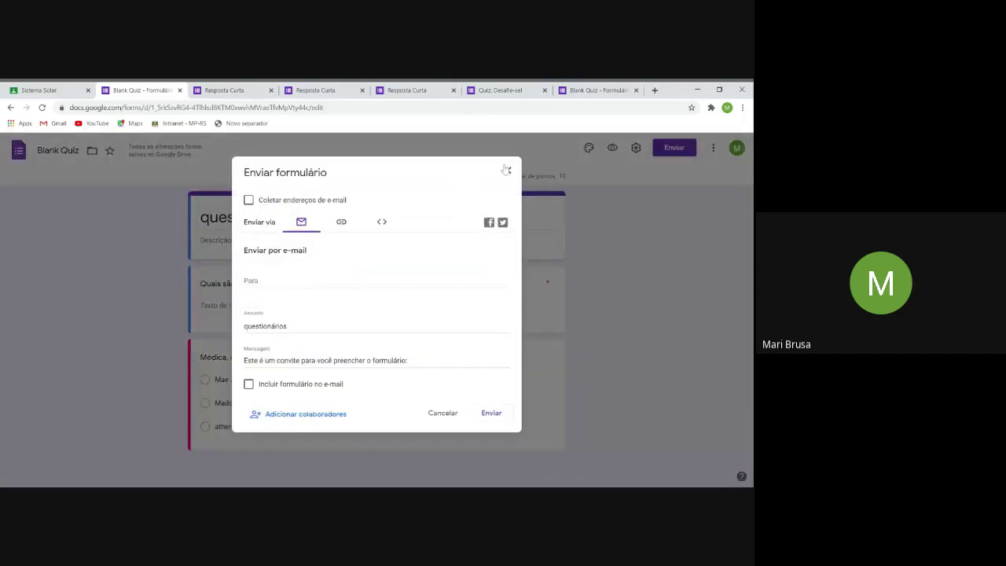
pyautogui.click(507, 170)
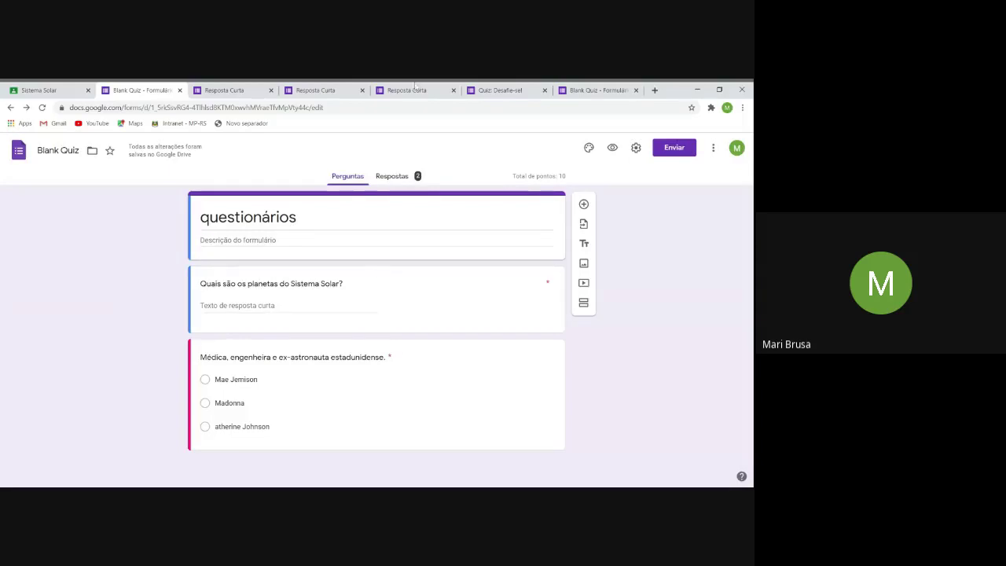
# Go to the Sistema Solar assignment in the Oficina Residentes Mariane class.
pyautogui.click(219, 91)
pyautogui.click(39, 90)
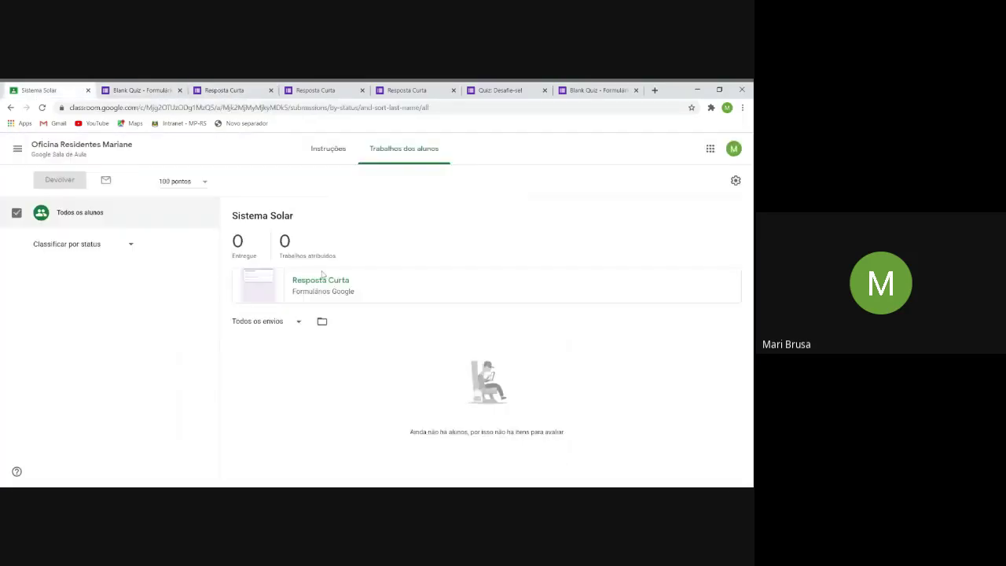
pyautogui.click(17, 149)
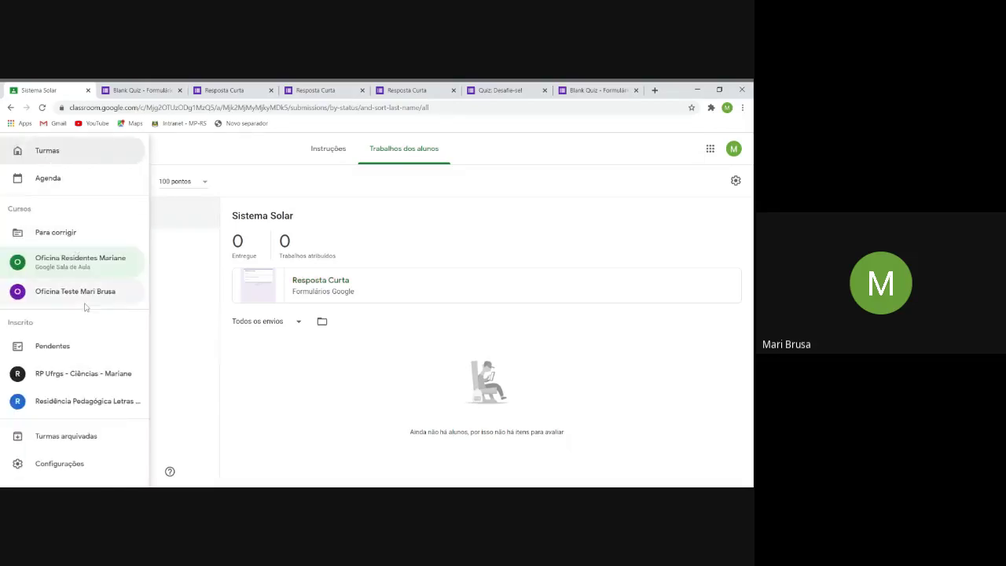
pyautogui.click(79, 260)
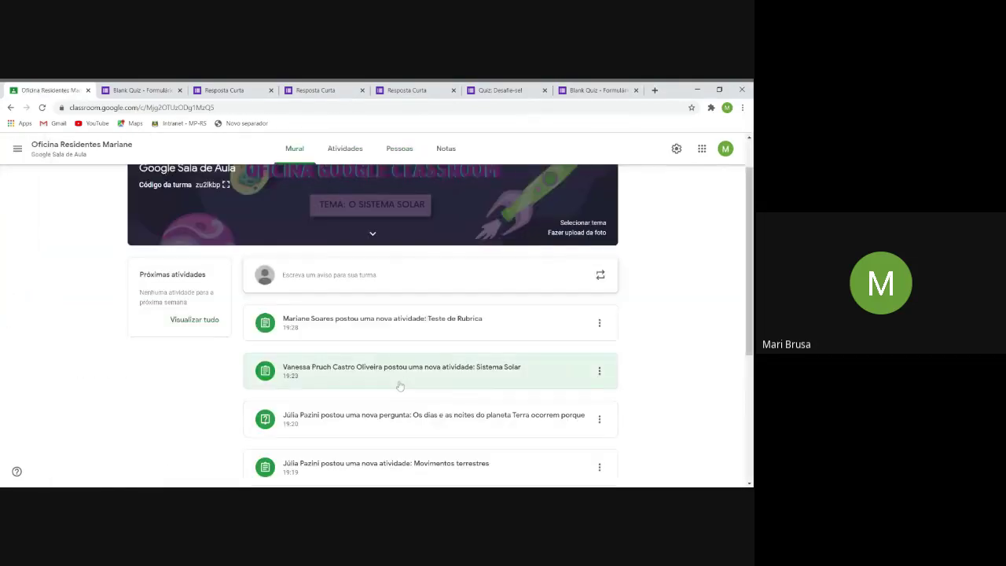
pyautogui.click(400, 386)
# Open the attached form, close the extra Blank Quiz editor, and return to Sistema Solar.
pyautogui.click(274, 282)
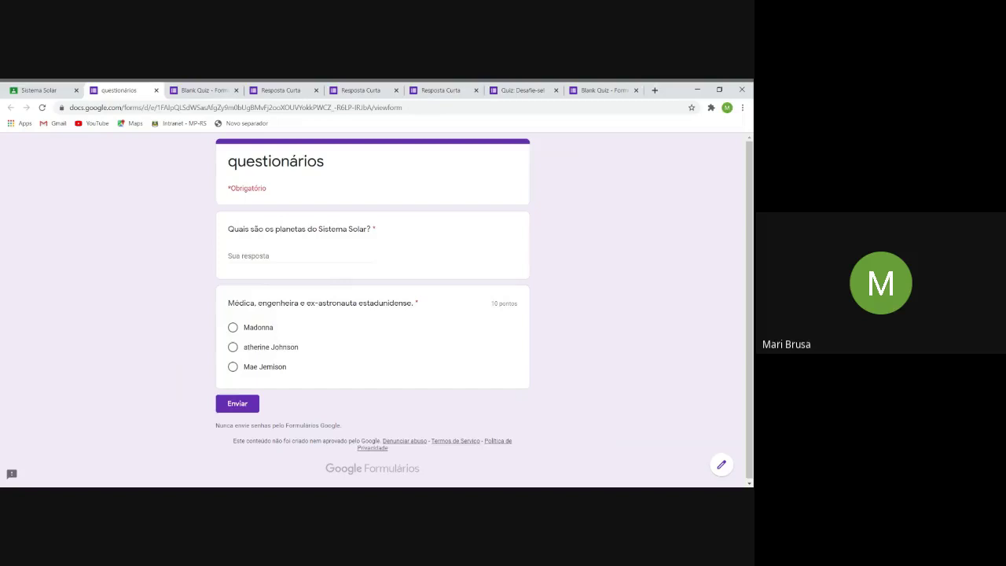
pyautogui.click(636, 89)
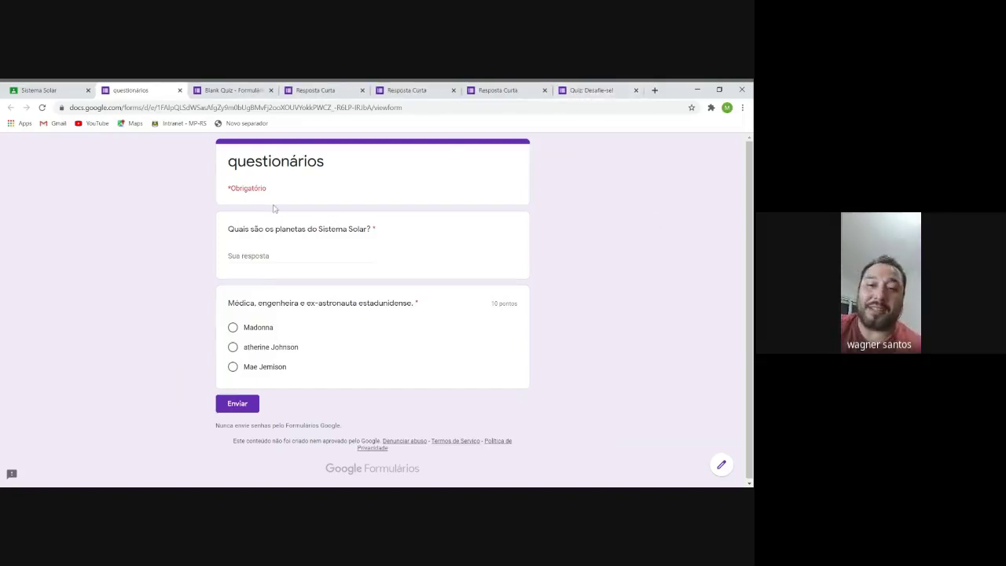
pyautogui.click(39, 90)
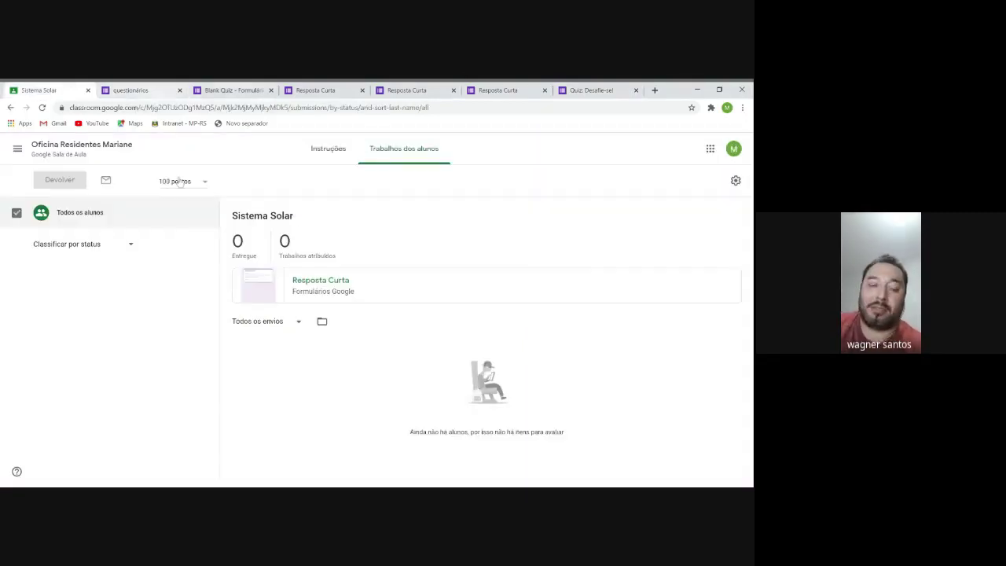
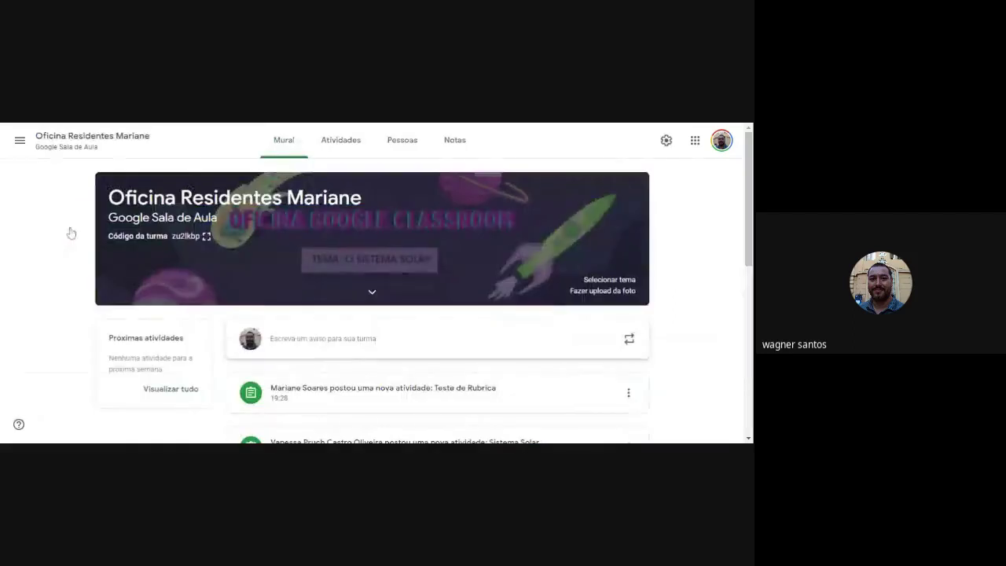
# From Atividades, create an 'Atividade com teste' quiz assignment and dismiss the rubric tip.
pyautogui.scroll(-2, 408, 303)
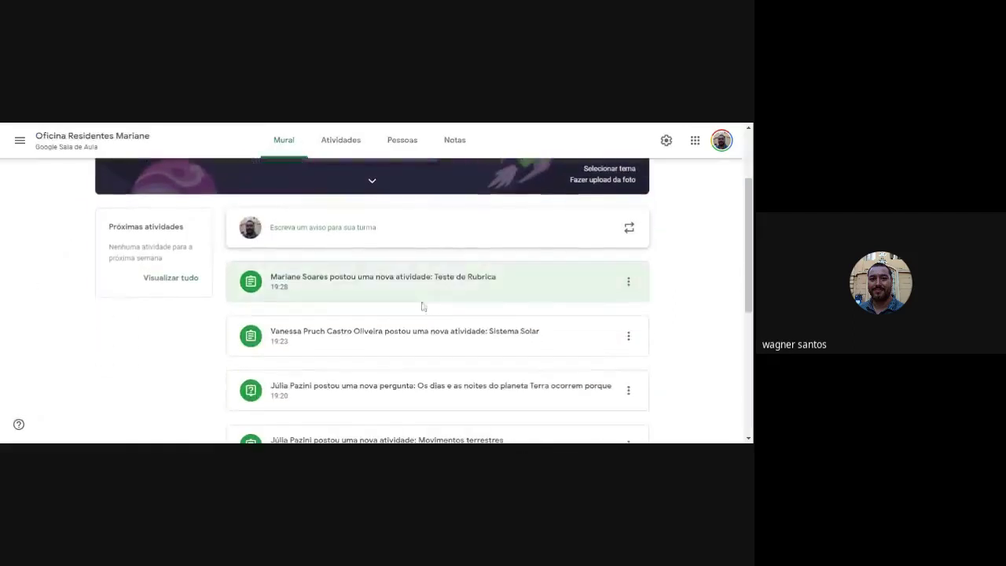
pyautogui.scroll(2, 373, 363)
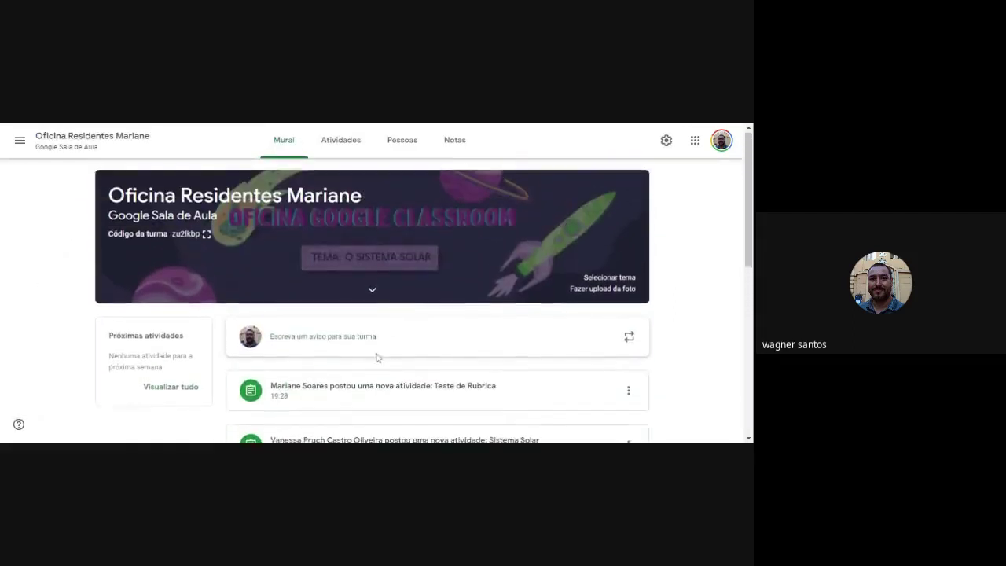
pyautogui.click(338, 140)
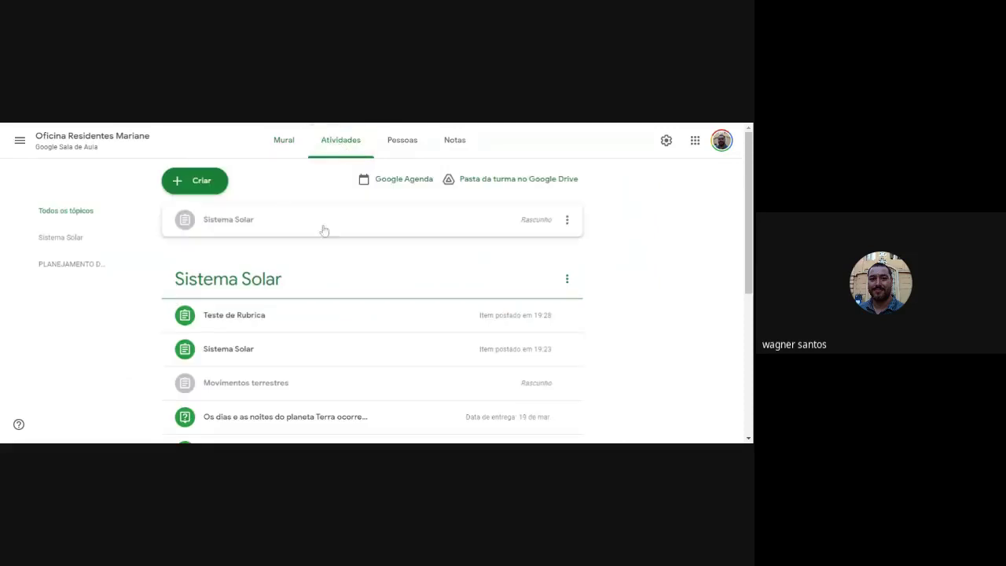
pyautogui.click(201, 183)
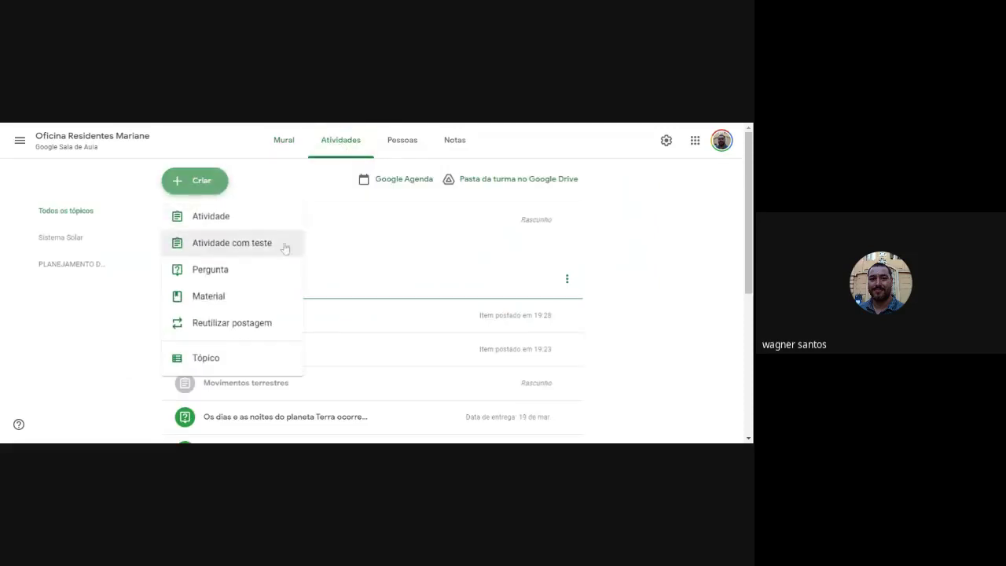
pyautogui.click(220, 246)
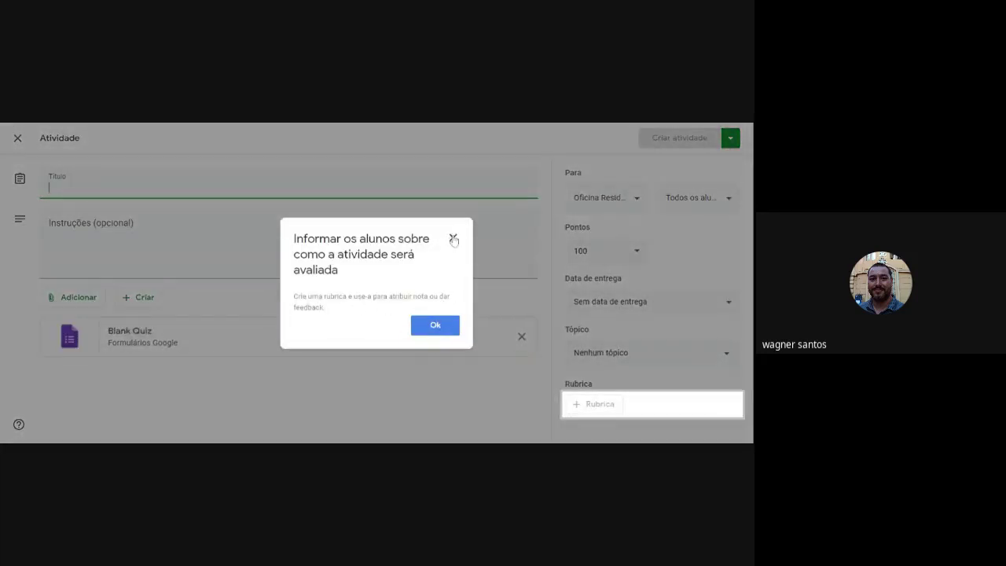
pyautogui.click(453, 237)
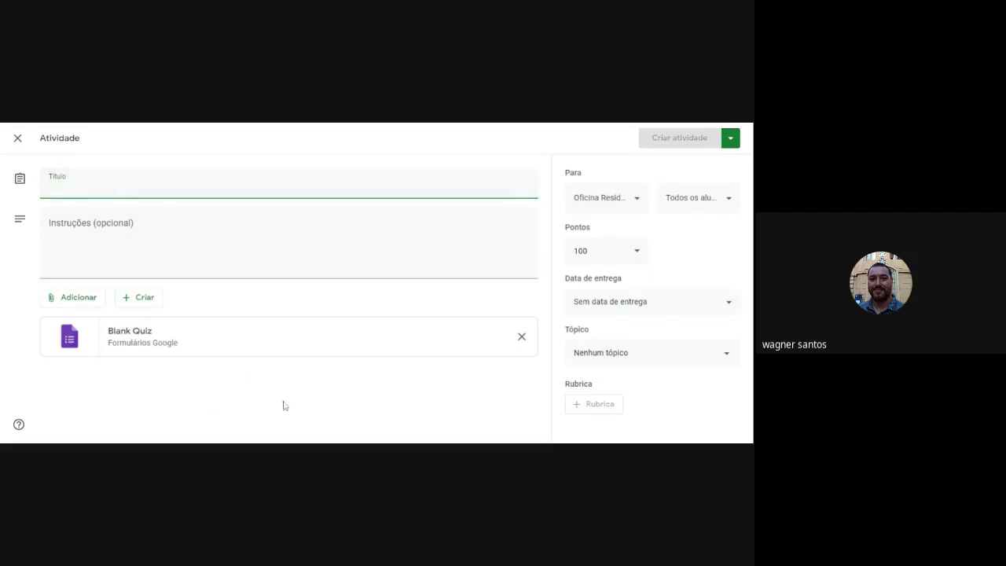
# Open the attached Blank Quiz in Forms and bring up the Inserir imagem dialog.
pyautogui.click(136, 337)
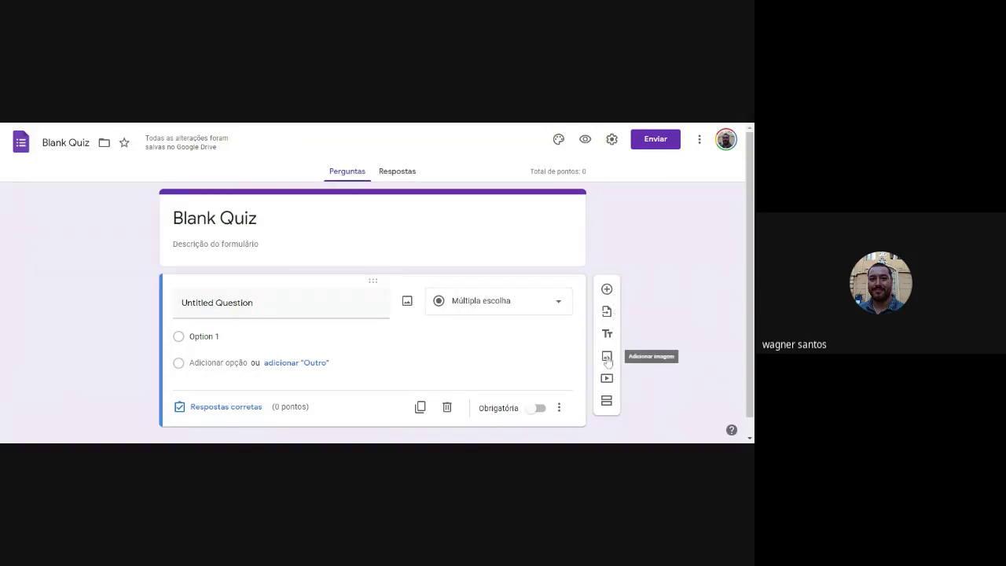
pyautogui.click(607, 358)
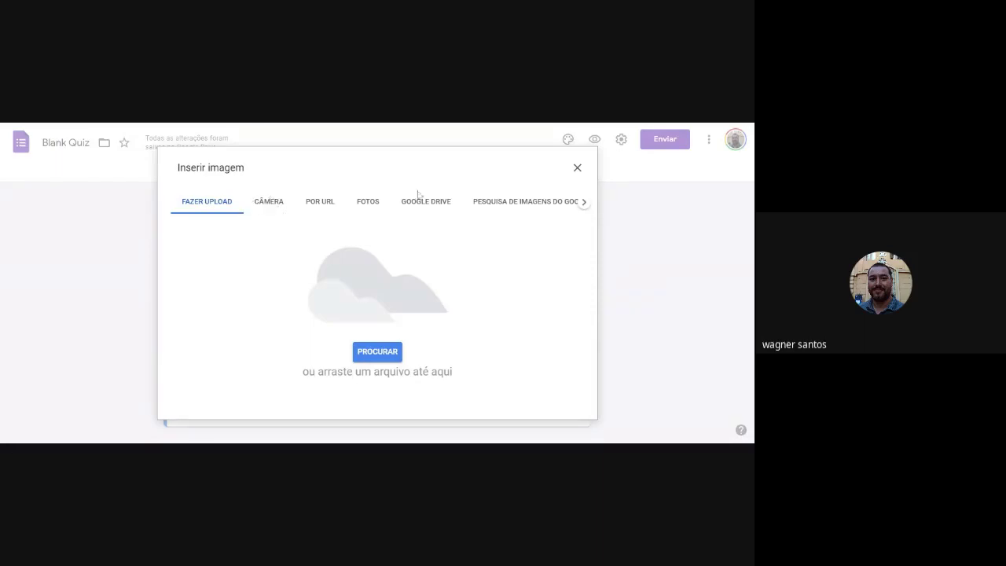
# Search Google images for 'terra sol' and insert the sunrise-over-Earth picture.
pyautogui.click(320, 203)
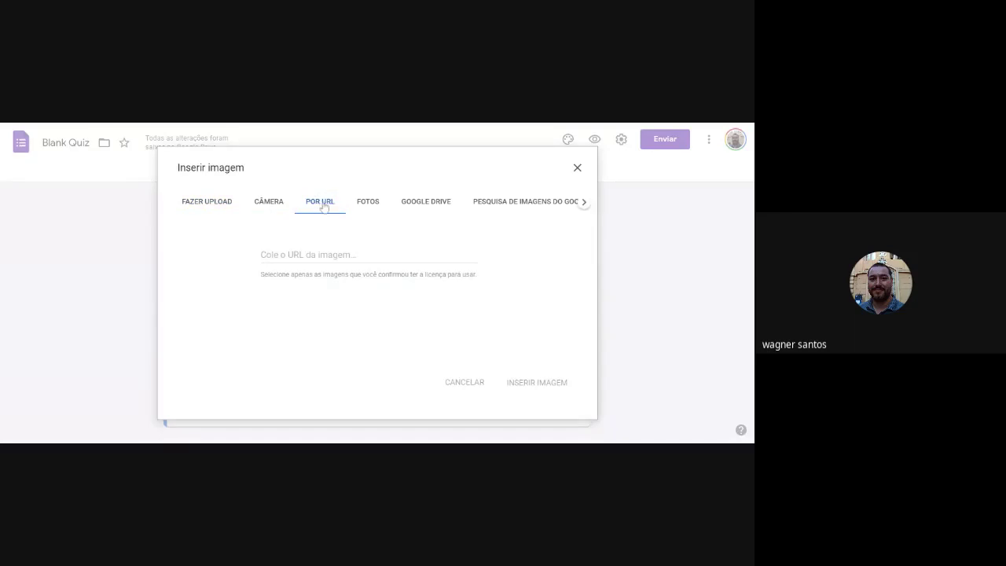
pyautogui.click(369, 204)
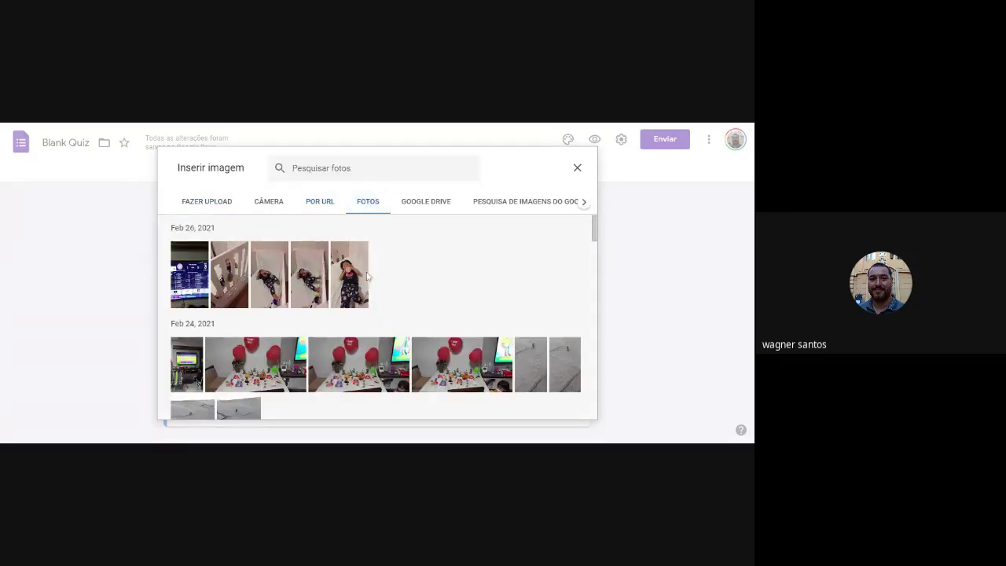
pyautogui.click(433, 206)
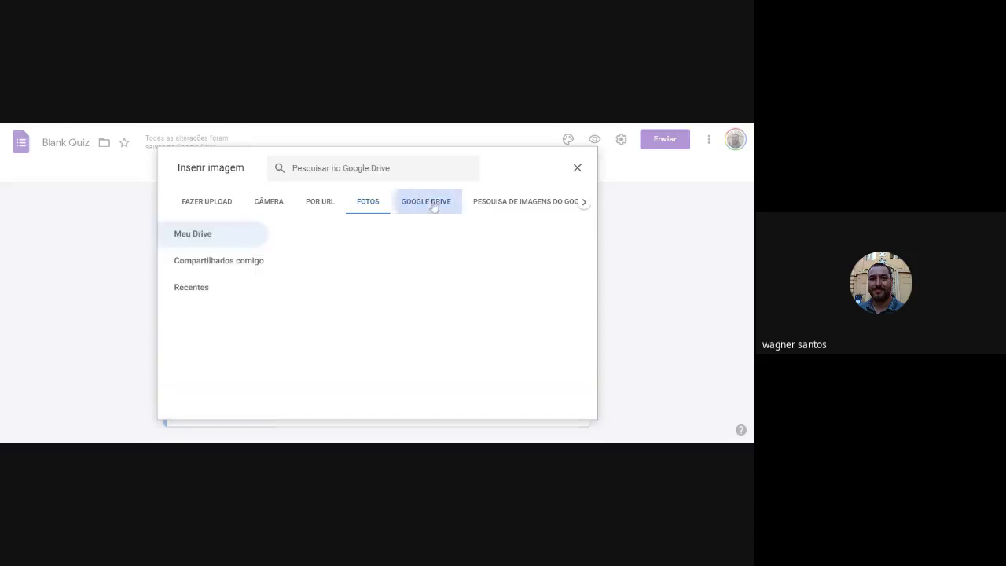
pyautogui.click(520, 202)
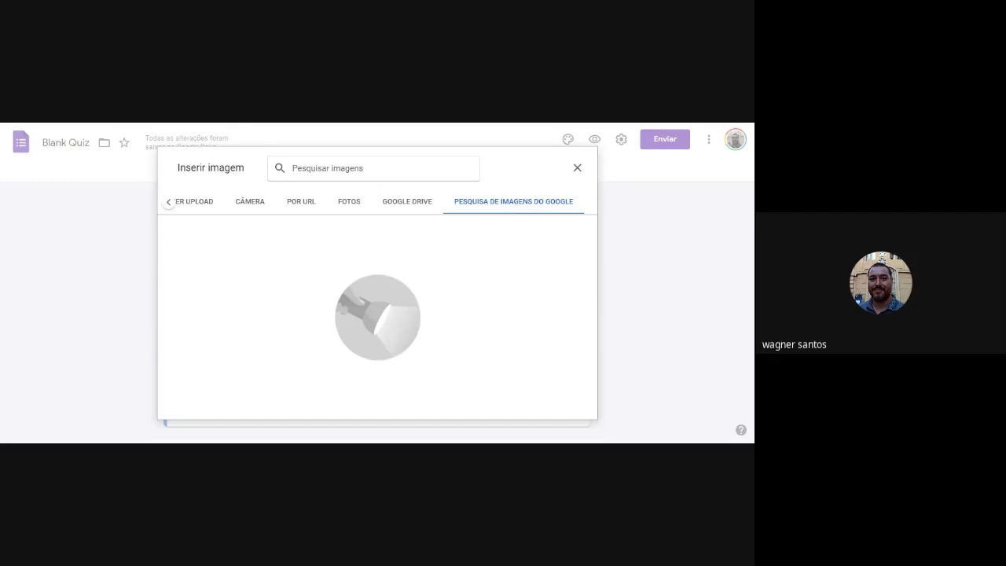
pyautogui.write('terra sol')
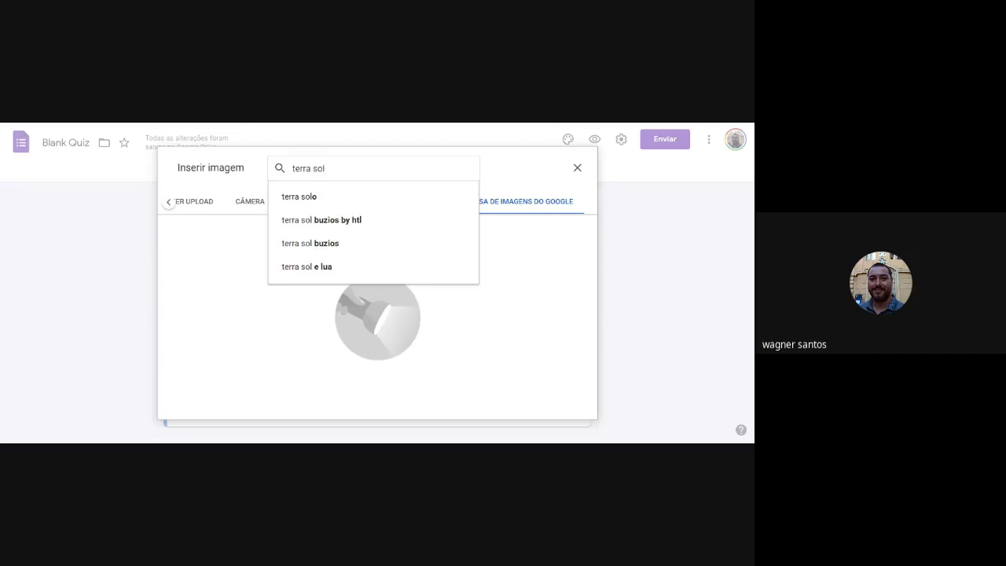
pyautogui.press('Return')
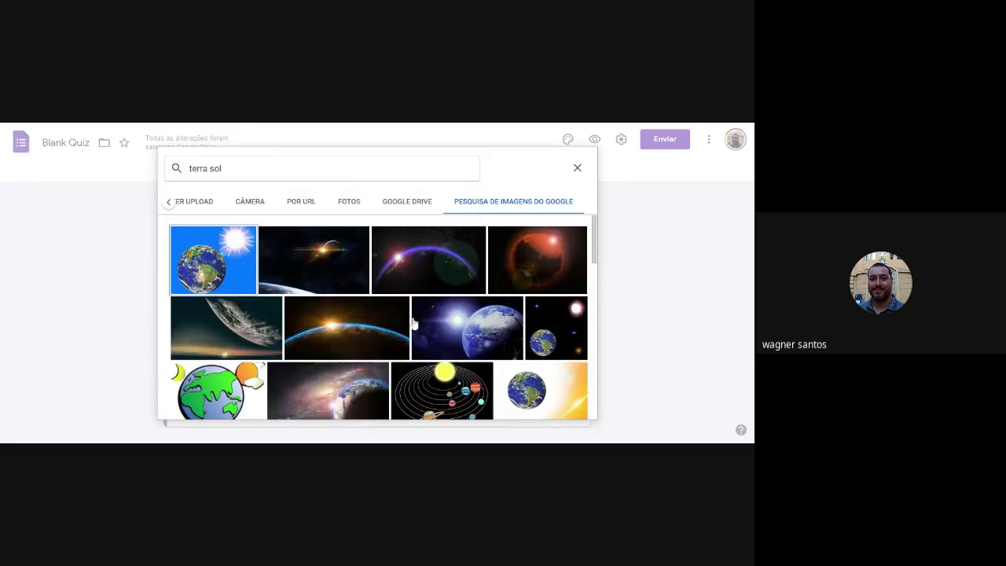
pyautogui.click(343, 329)
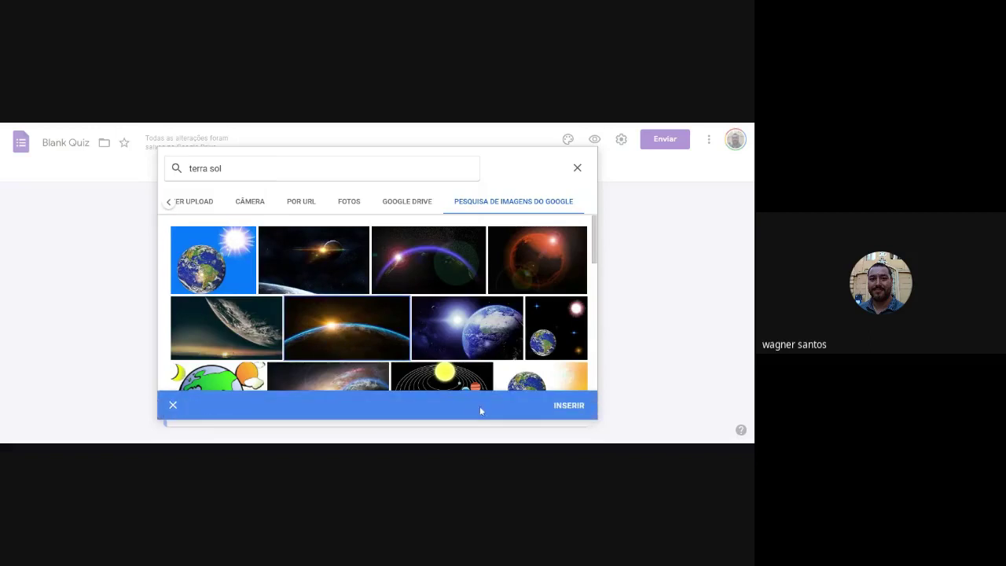
pyautogui.click(569, 406)
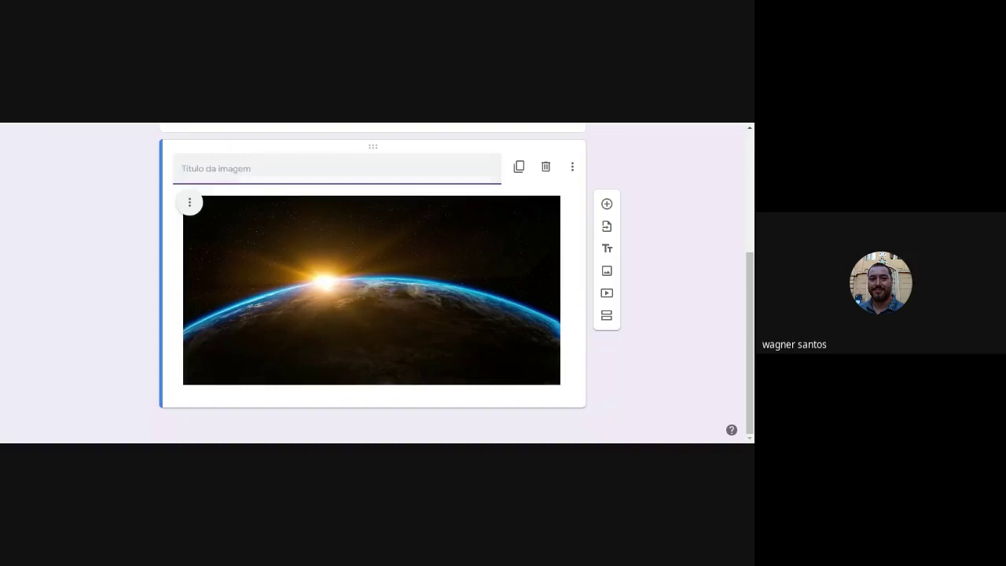
# Title the image 'Terra Sol' and shrink the picture by dragging its corners.
pyautogui.write('Terra Sol')
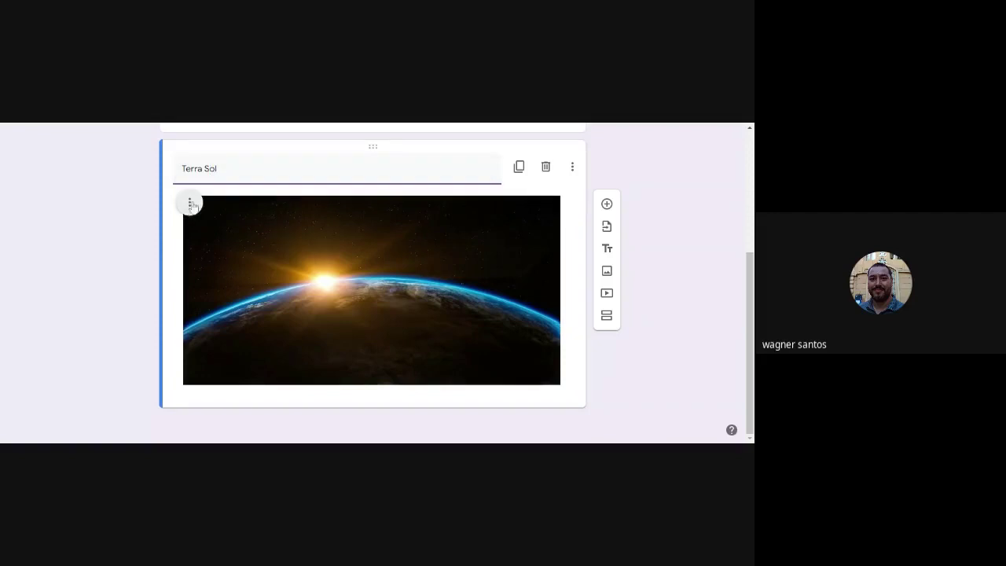
pyautogui.click(463, 238)
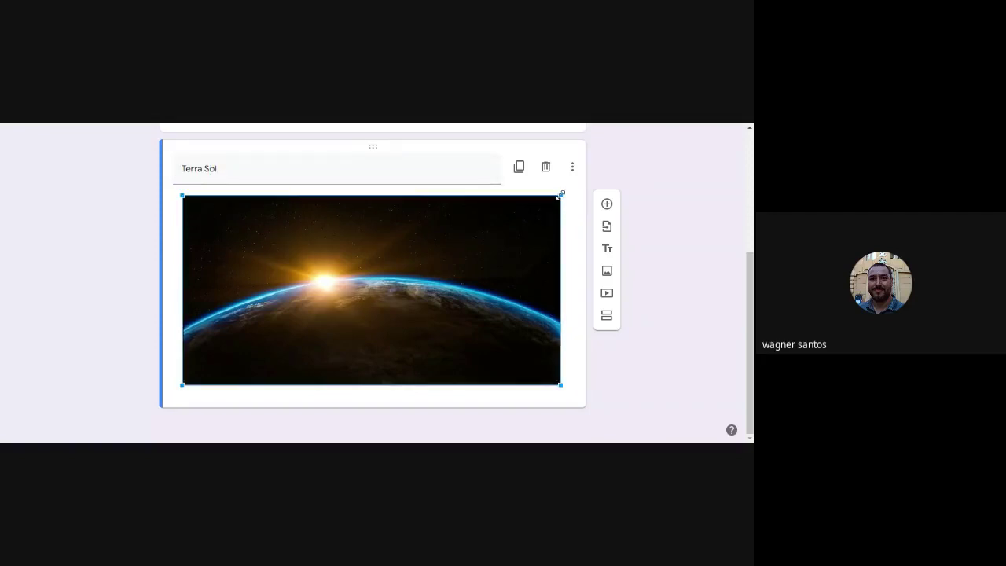
pyautogui.moveTo(560, 195); pyautogui.dragTo(472, 238)
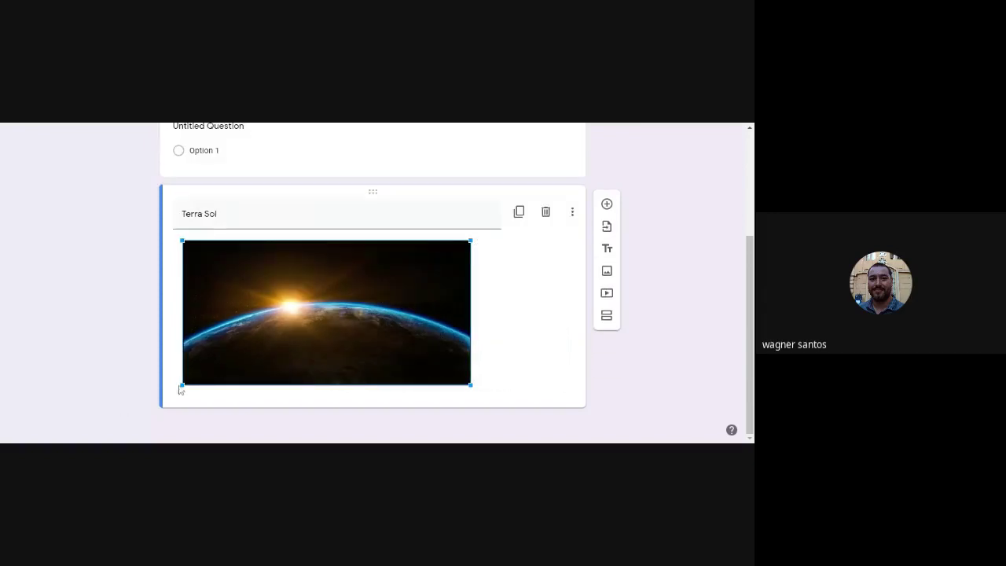
pyautogui.moveTo(180, 387); pyautogui.dragTo(299, 364)
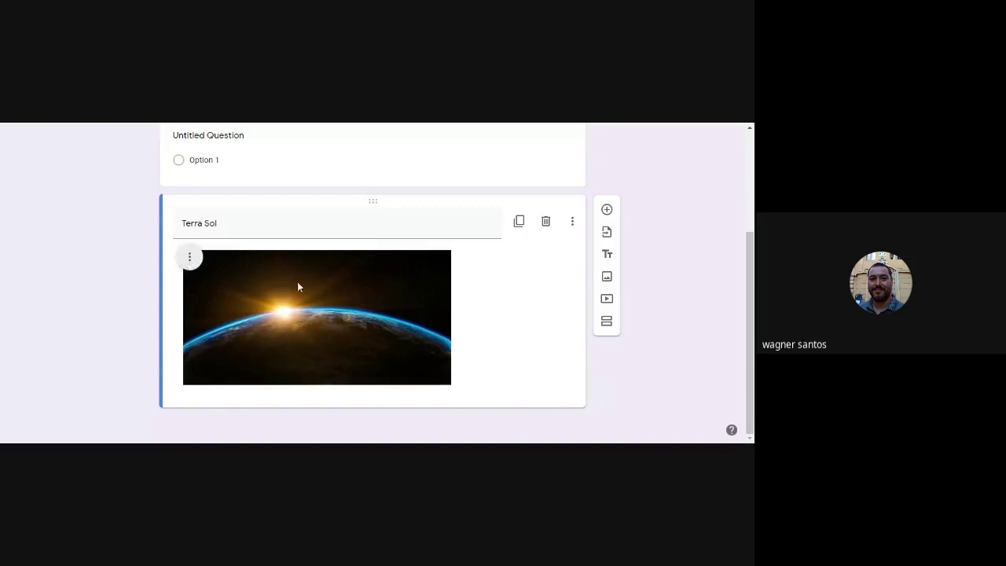
# Center-align the Terra Sol picture within its item.
pyautogui.click(337, 316)
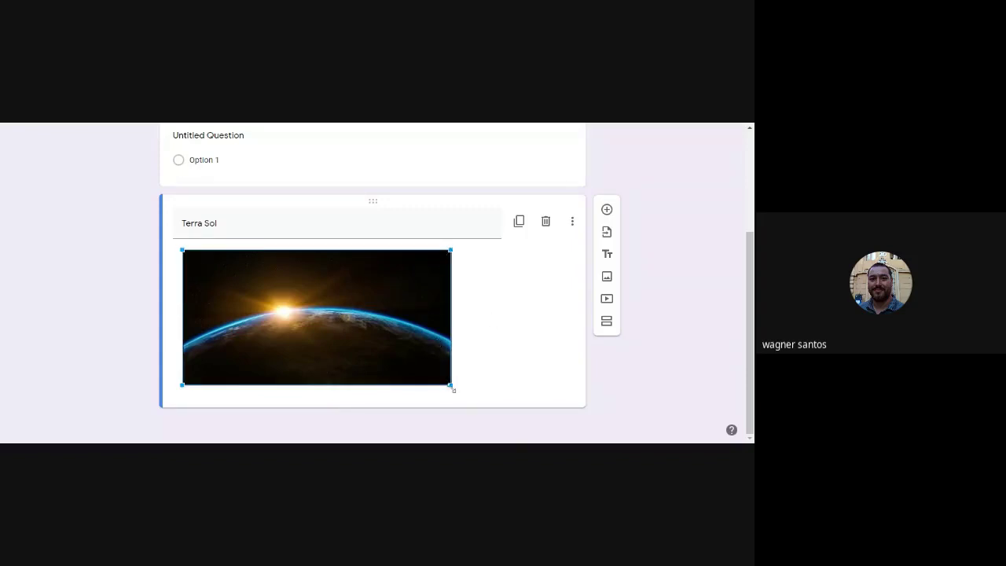
pyautogui.click(524, 336)
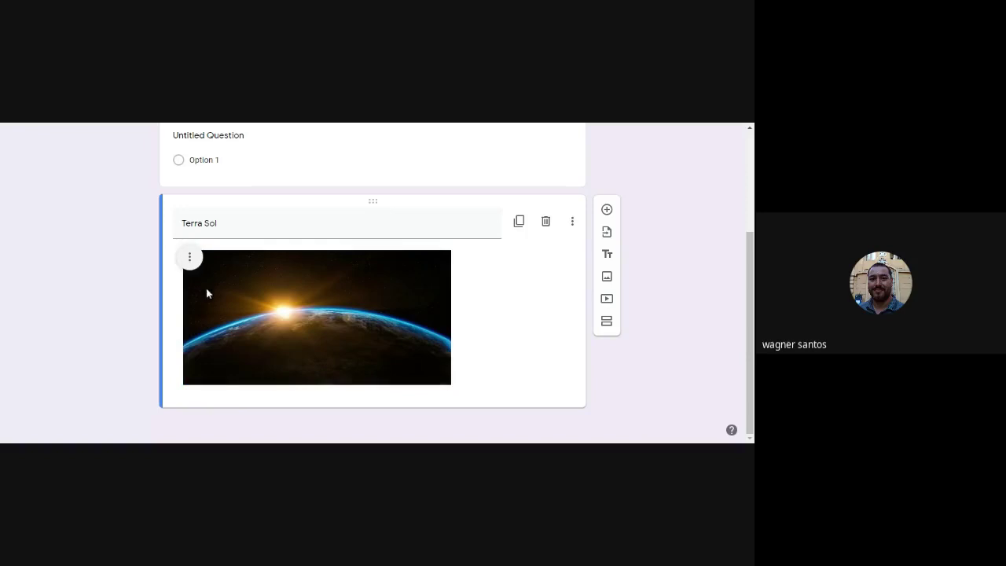
pyautogui.click(193, 263)
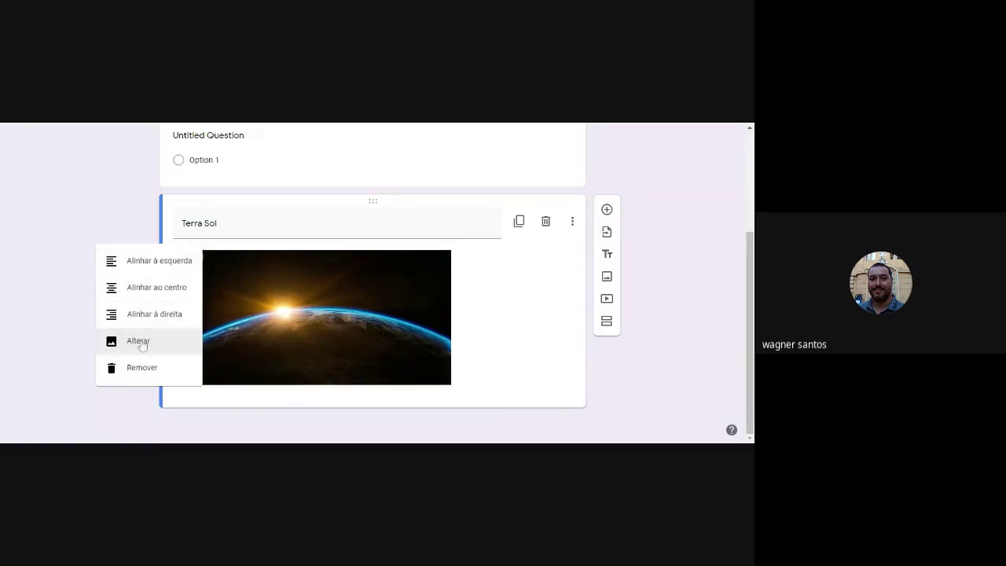
pyautogui.click(148, 289)
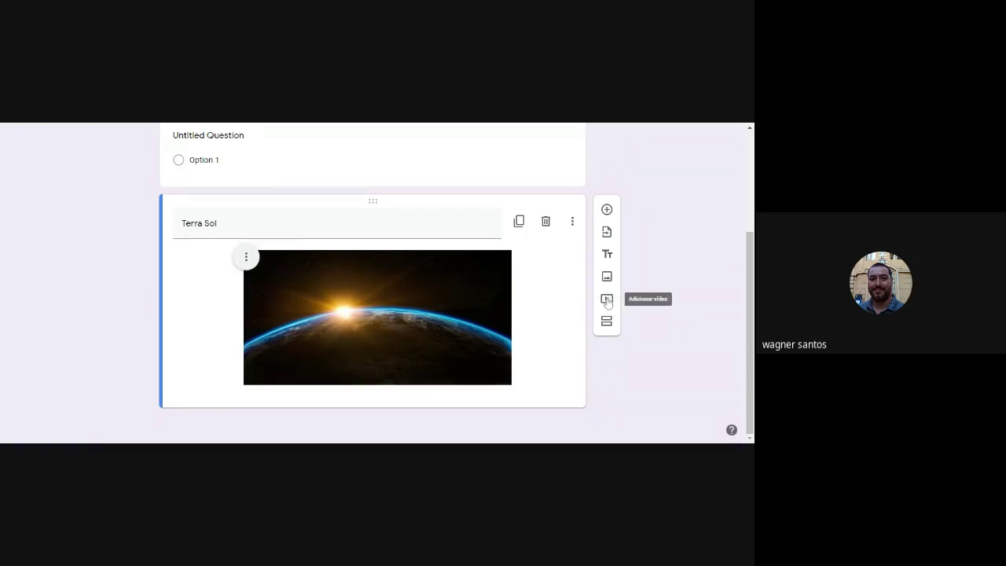
# Search YouTube for 'movimento da terra' and add the 'Rotação e Translação da Terra' video.
pyautogui.click(607, 299)
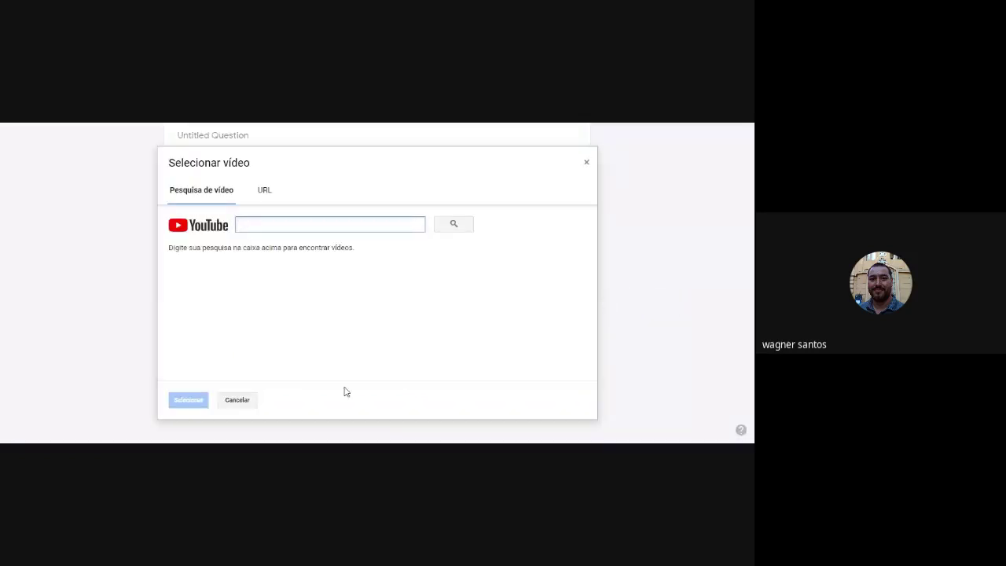
pyautogui.click(264, 192)
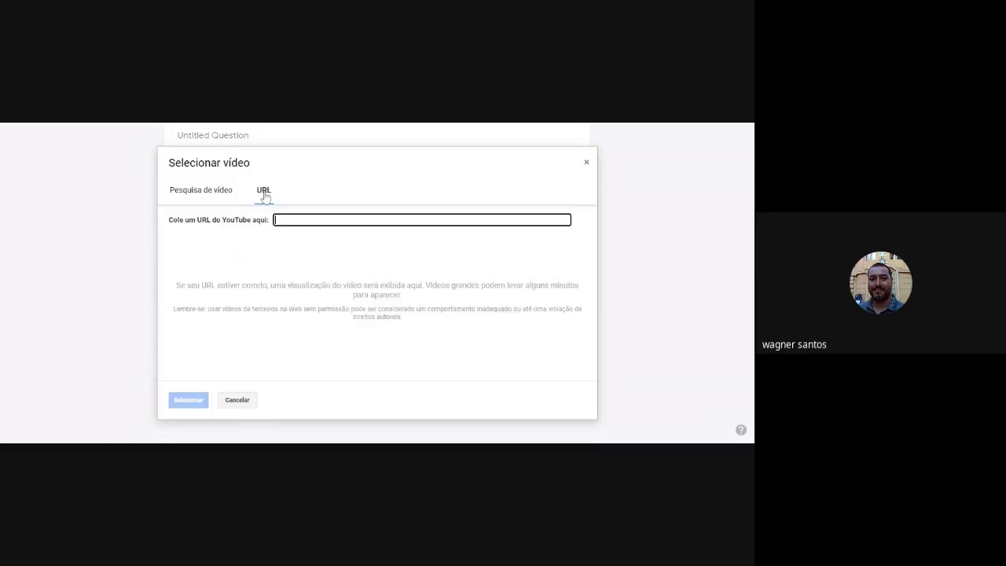
pyautogui.click(202, 192)
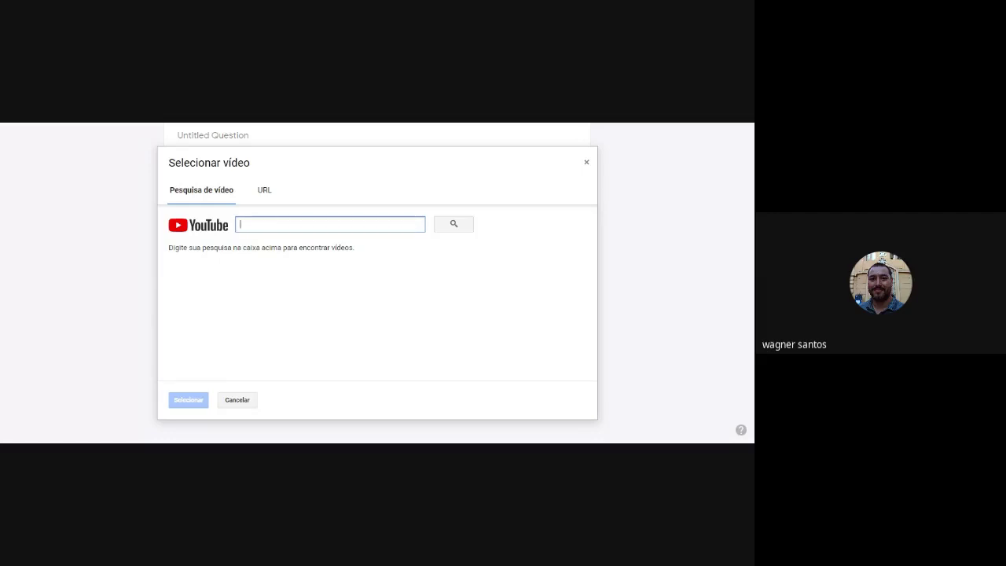
pyautogui.write('movimento da te')
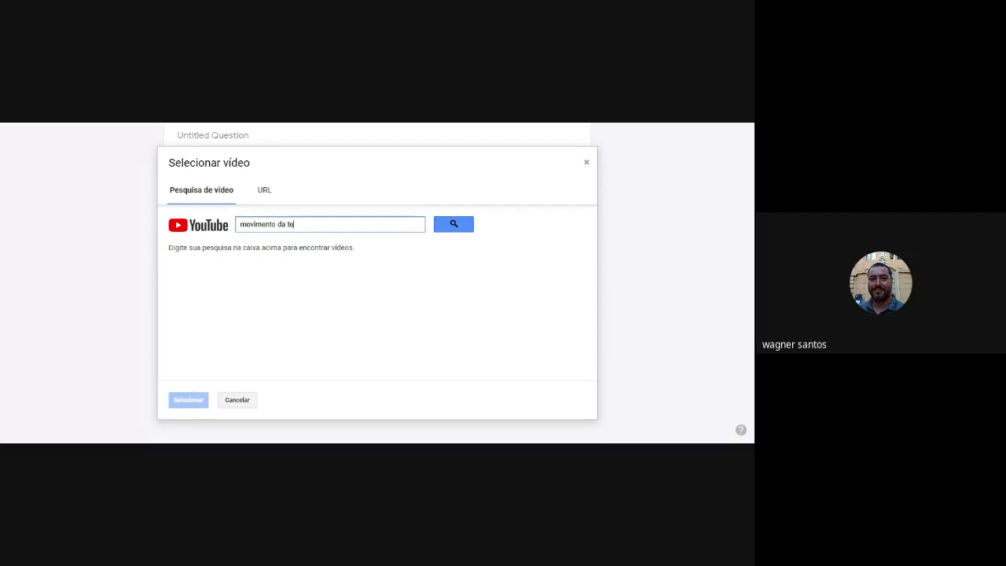
pyautogui.write('rra')
pyautogui.press('Return')
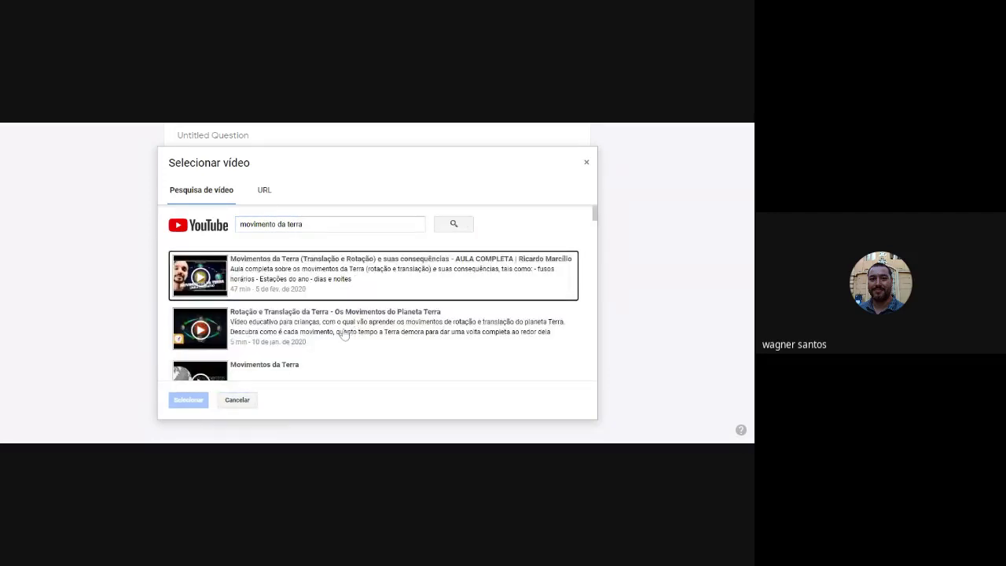
pyautogui.scroll(-5, 349, 315)
pyautogui.scroll(6, 314, 338)
pyautogui.scroll(-3, 276, 320)
pyautogui.scroll(-2, 275, 319)
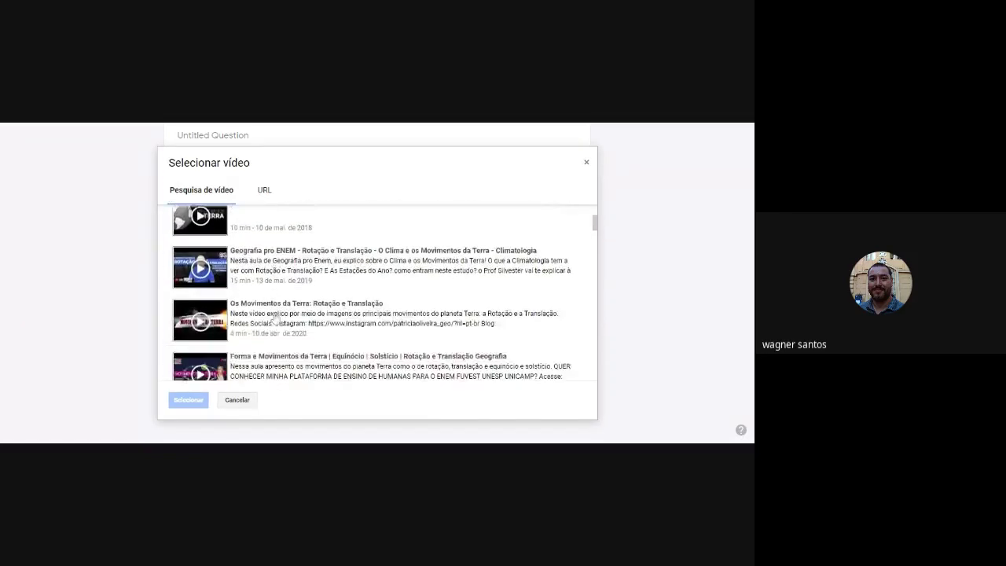
pyautogui.scroll(5, 275, 320)
pyautogui.click(256, 329)
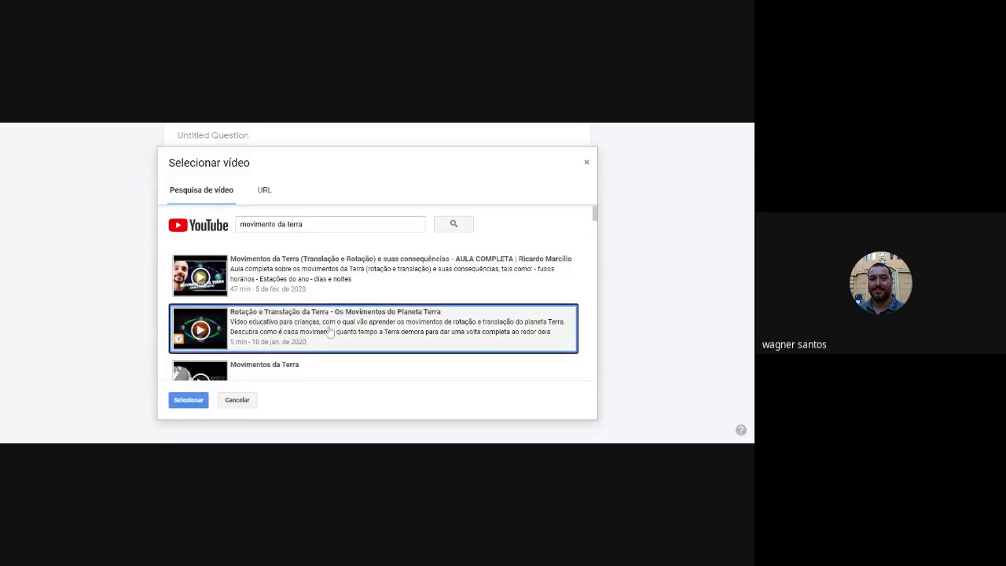
pyautogui.click(188, 401)
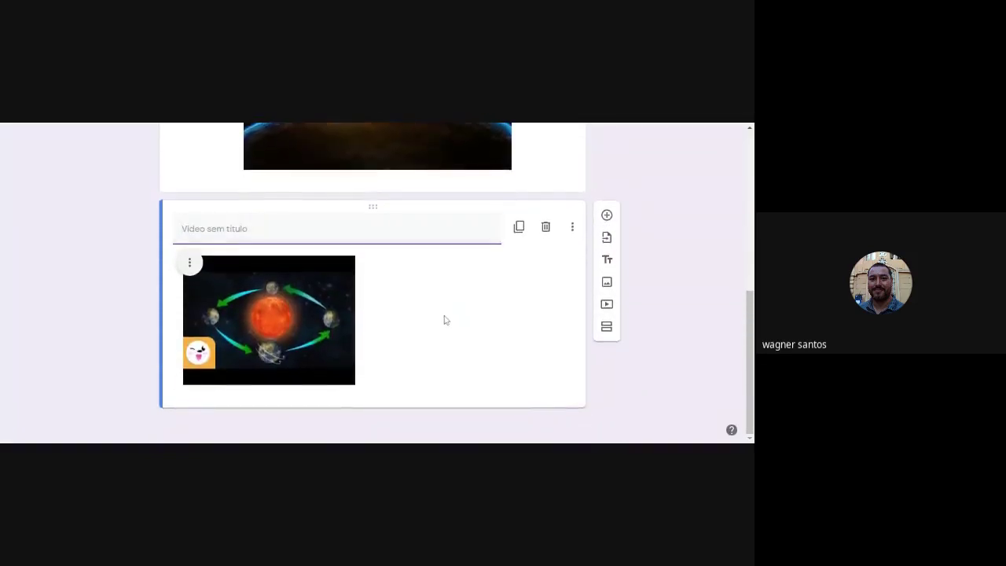
# Enlarge the Earth-rotation video thumbnail and center-align it within its card.
pyautogui.click(292, 328)
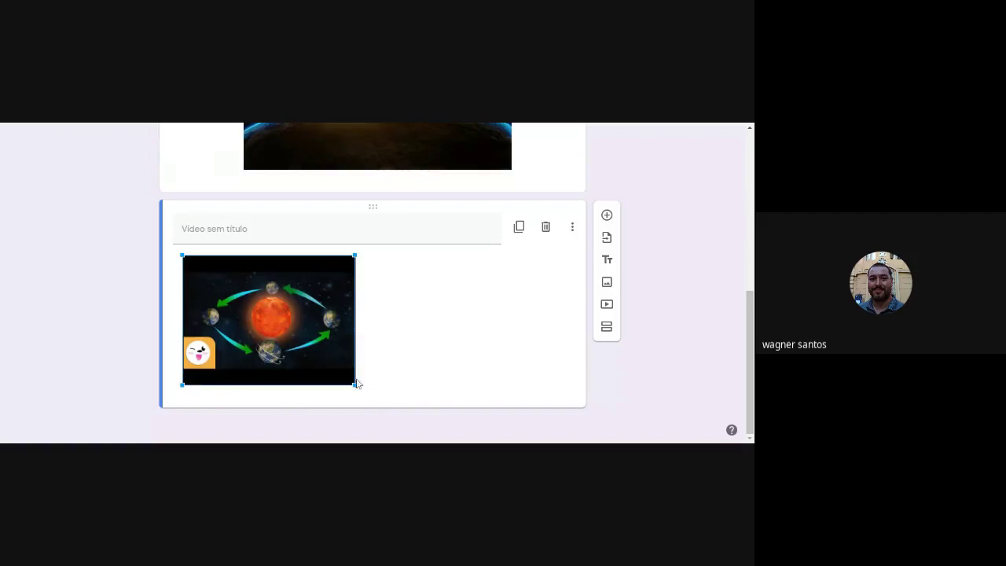
pyautogui.moveTo(355, 386); pyautogui.dragTo(430, 393)
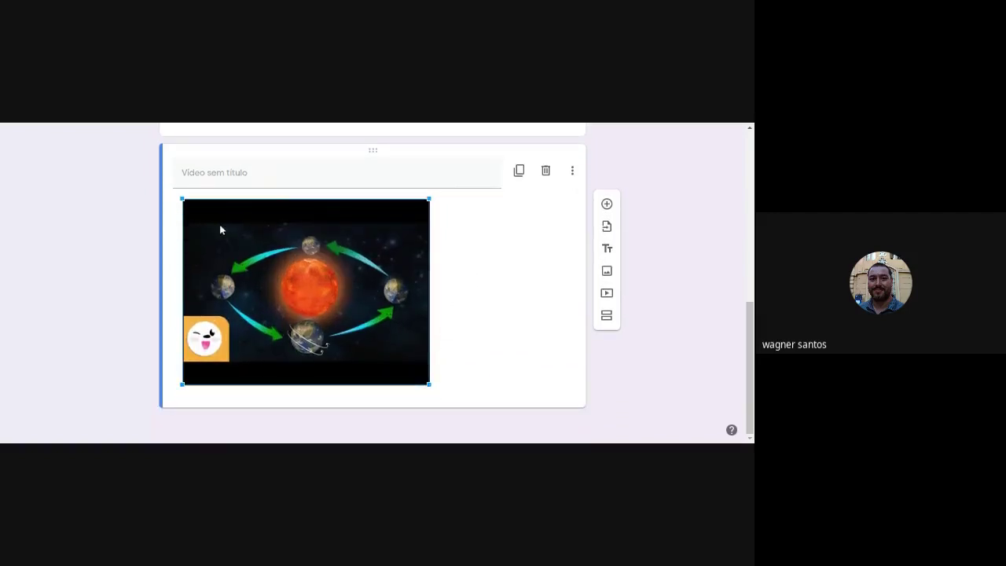
pyautogui.click(522, 283)
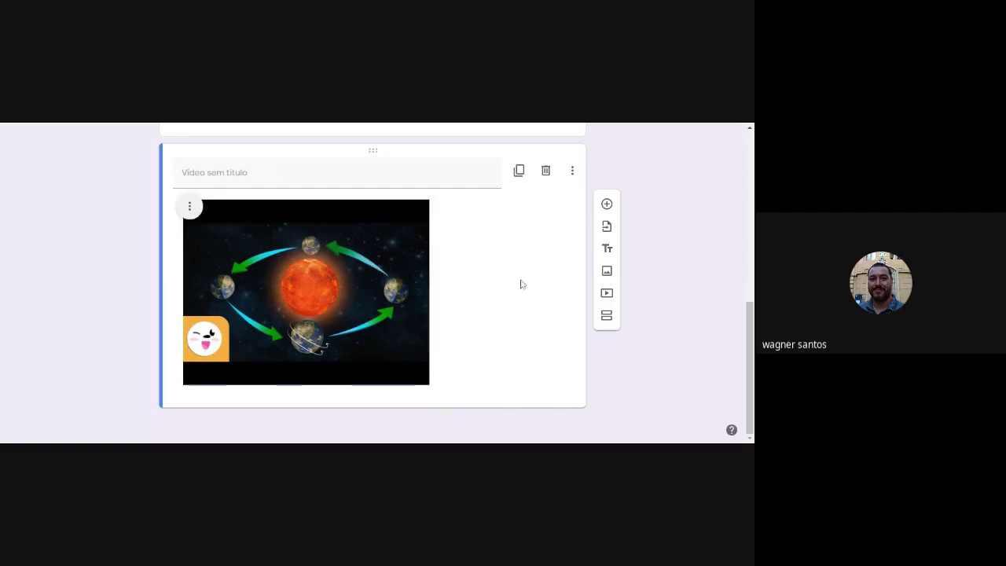
pyautogui.click(189, 208)
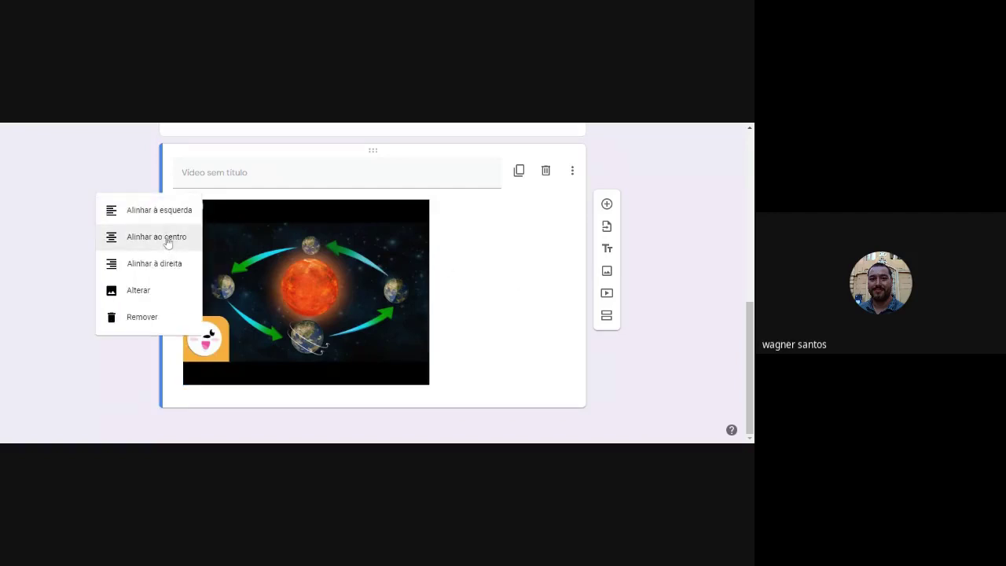
pyautogui.click(166, 240)
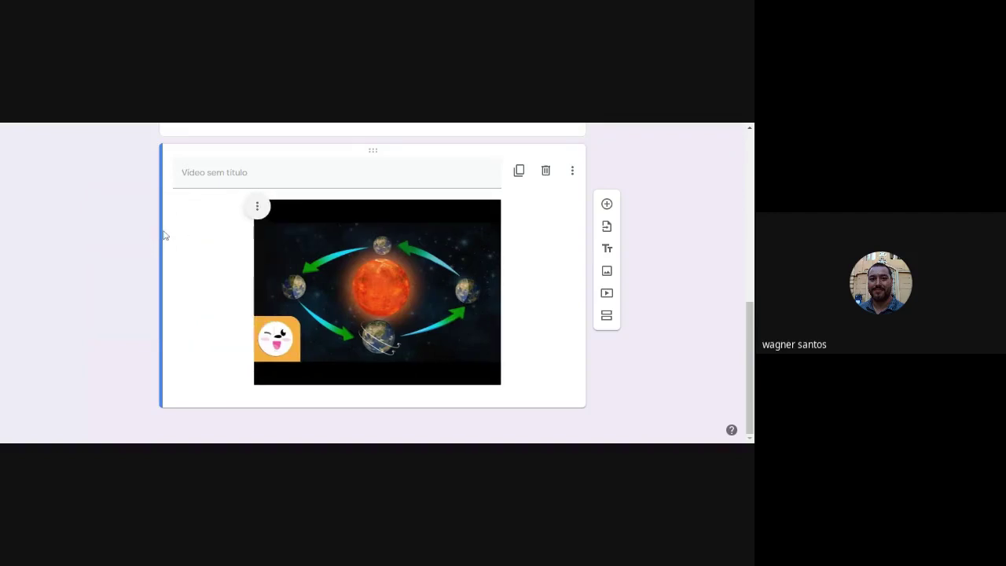
pyautogui.scroll(3, 542, 324)
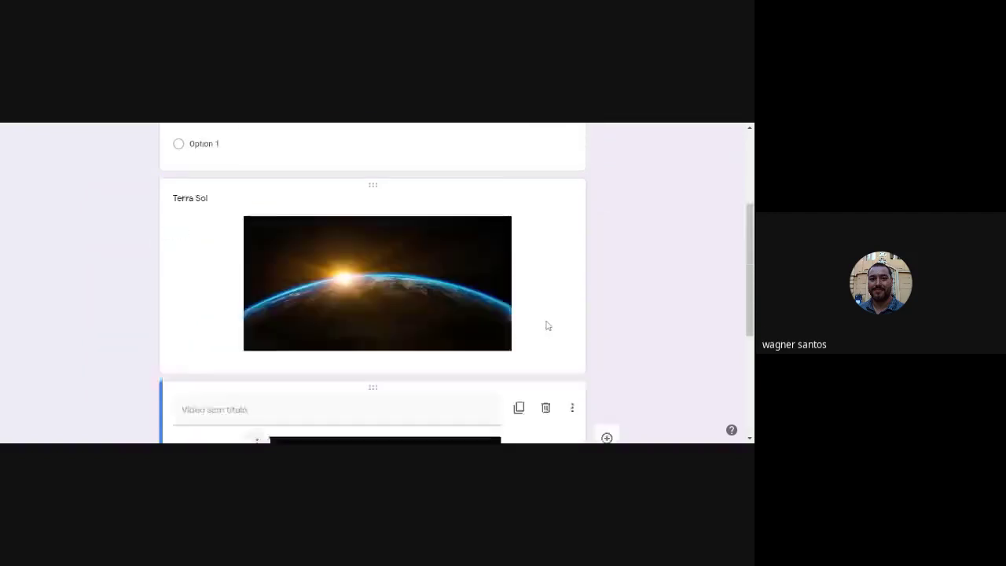
pyautogui.scroll(2, 548, 323)
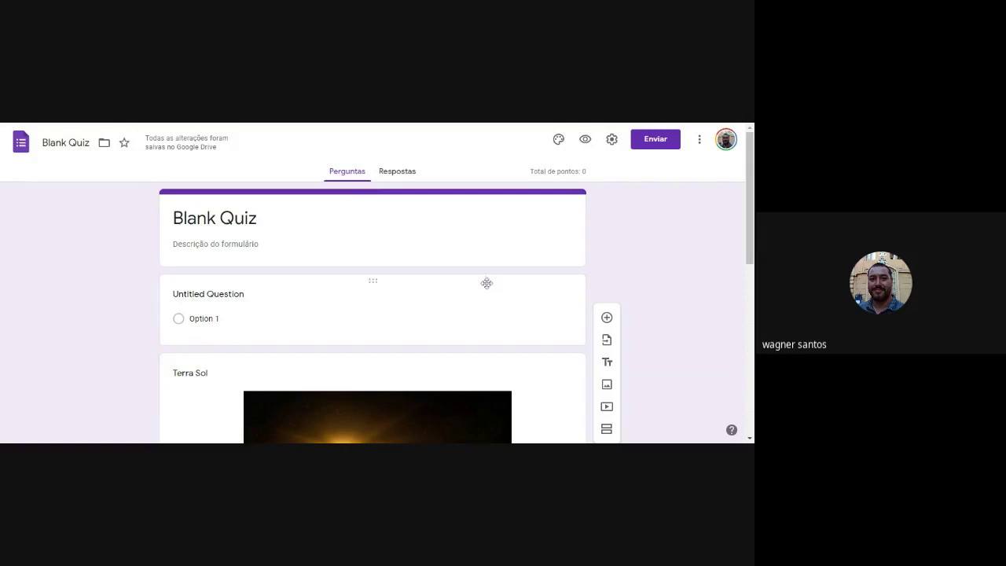
# Set the basketball theme image as the quiz's header.
pyautogui.click(558, 140)
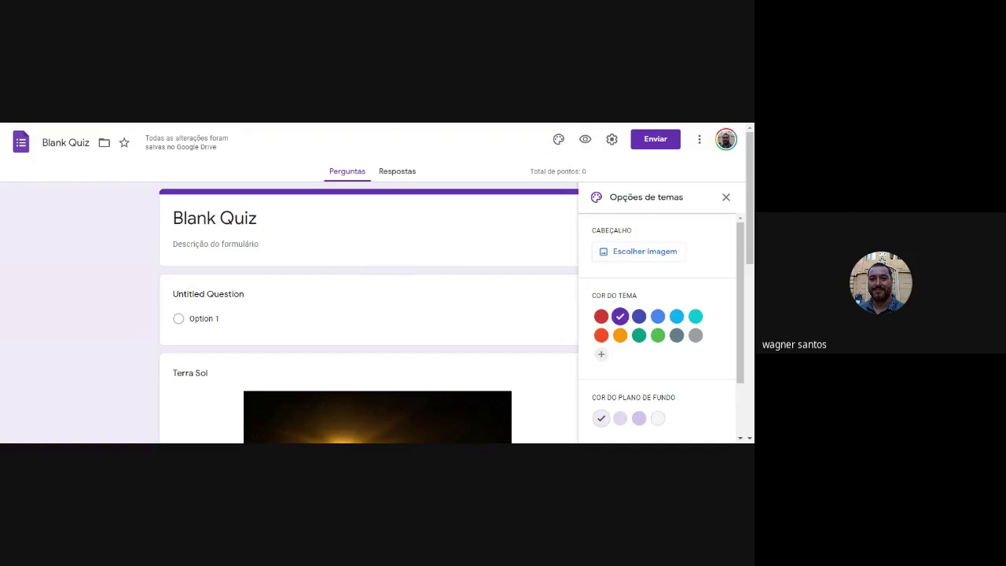
pyautogui.click(634, 257)
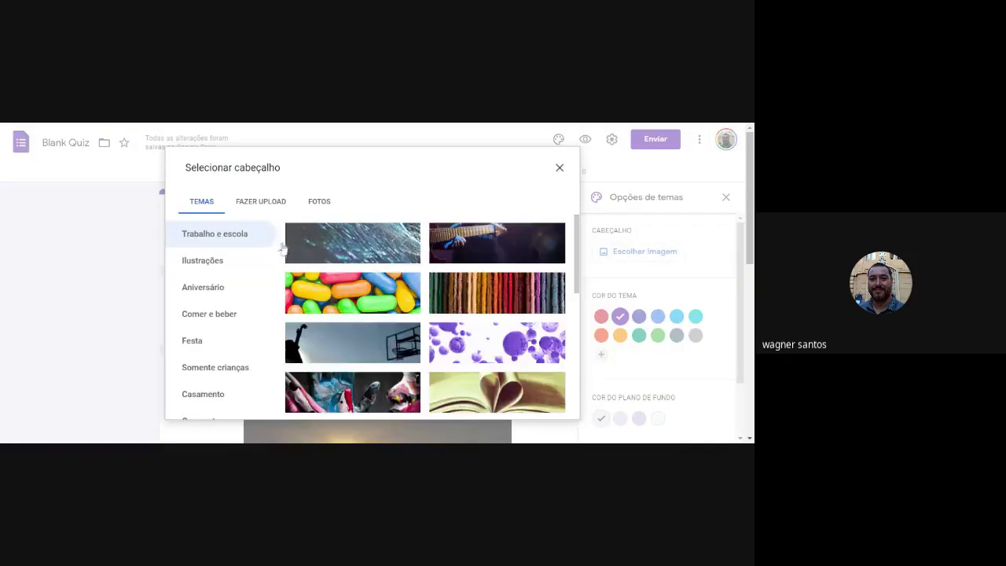
pyautogui.click(353, 356)
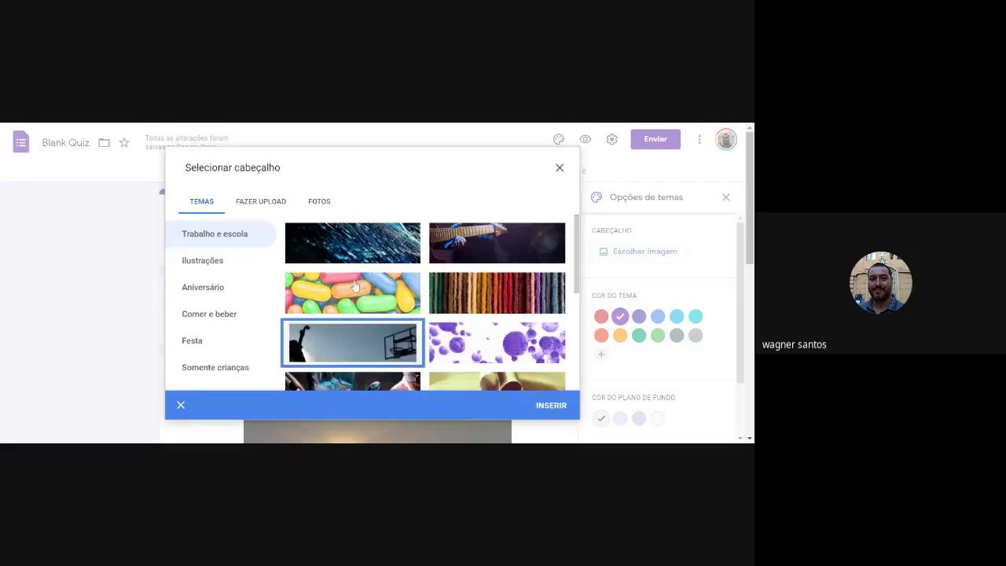
pyautogui.click(261, 202)
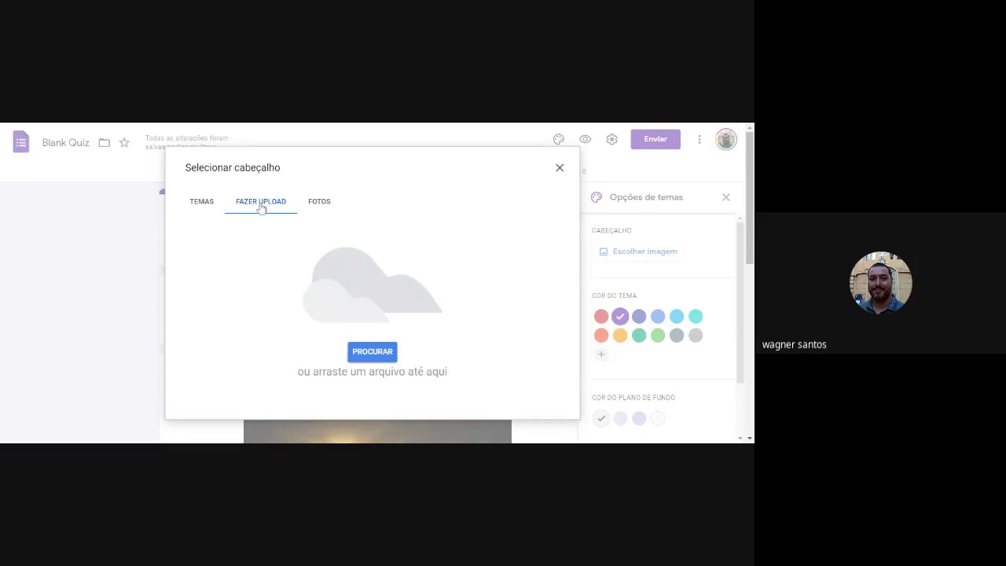
pyautogui.click(325, 204)
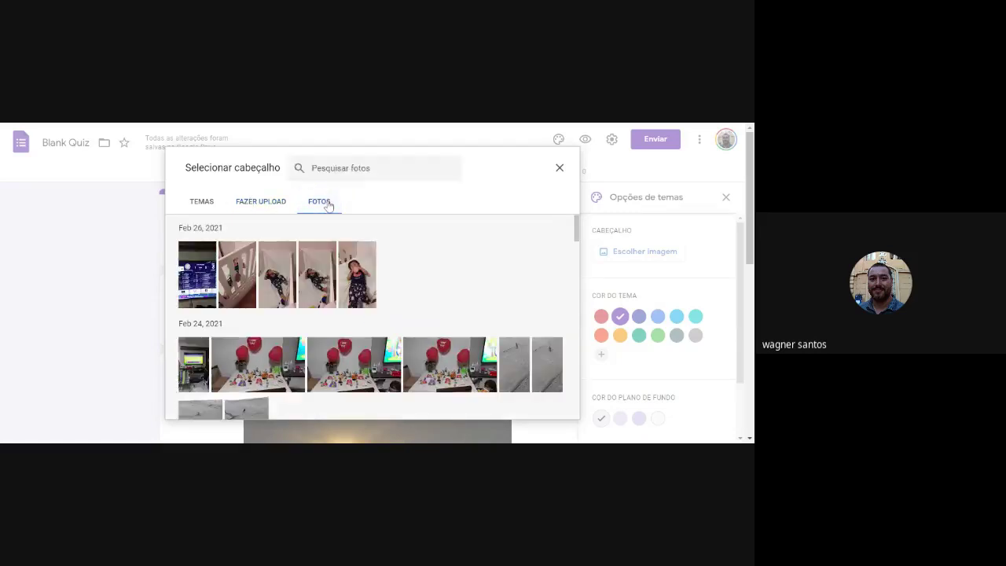
pyautogui.click(202, 203)
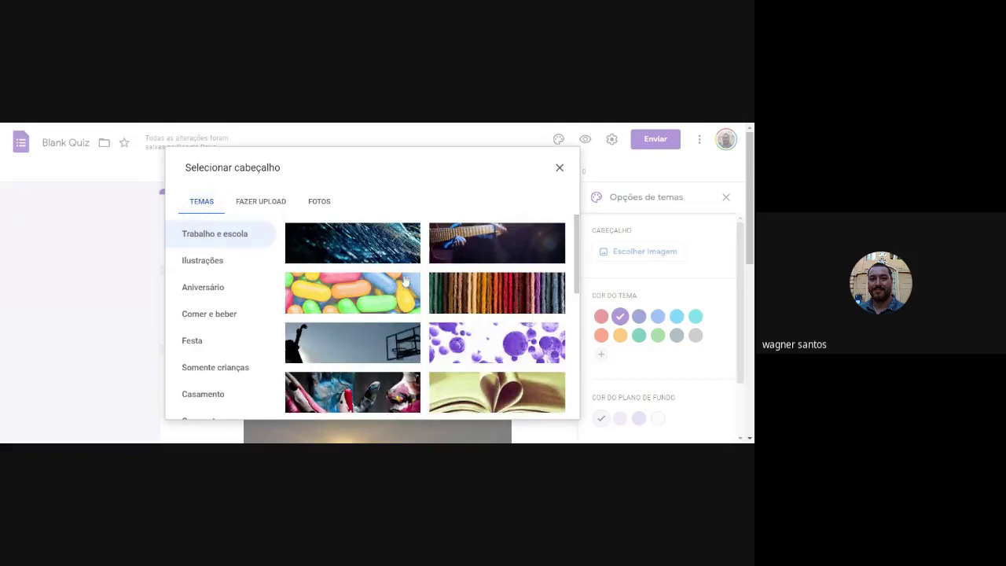
pyautogui.click(338, 345)
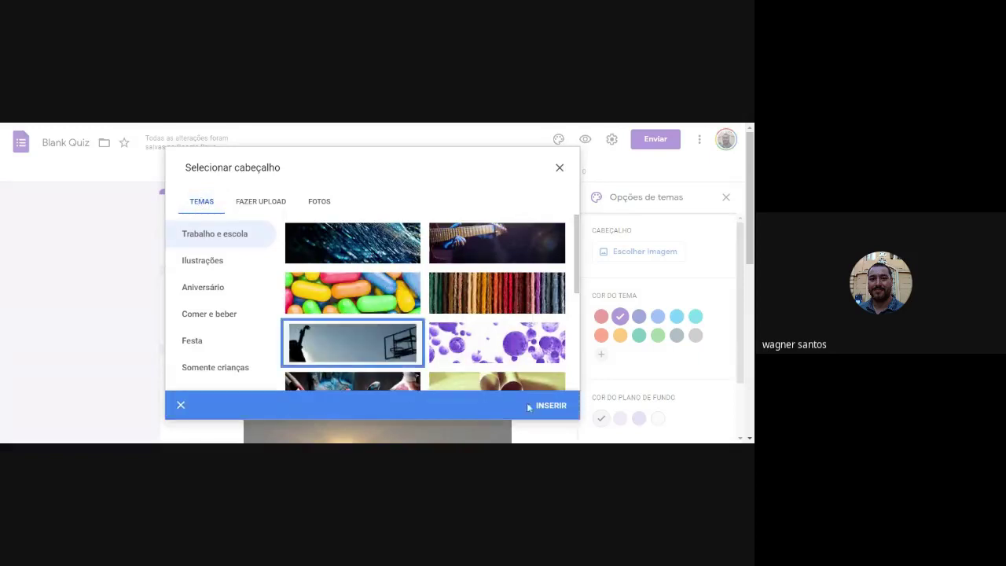
pyautogui.click(552, 407)
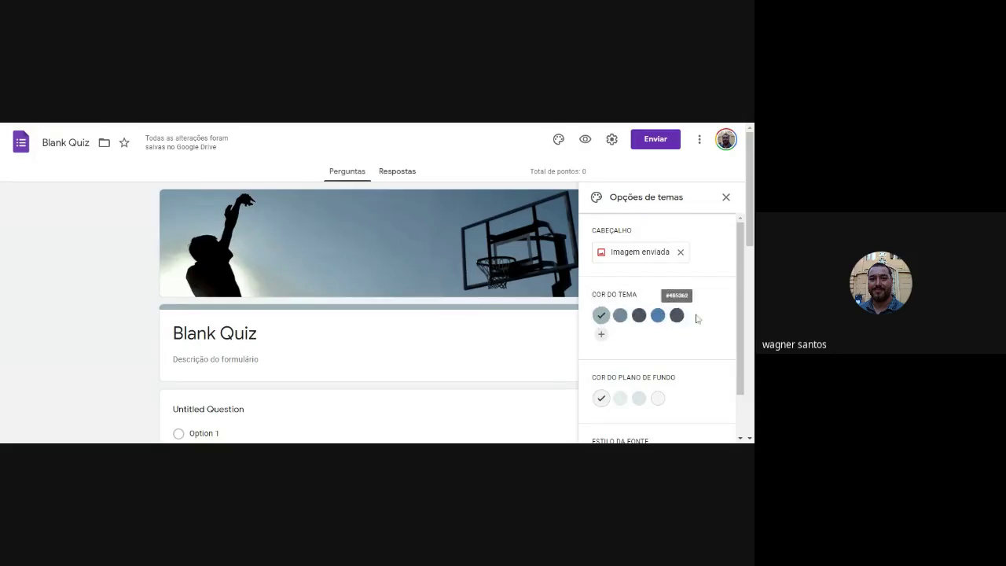
# Change the form's font style to Divertido and close the theme options.
pyautogui.scroll(-1, 645, 314)
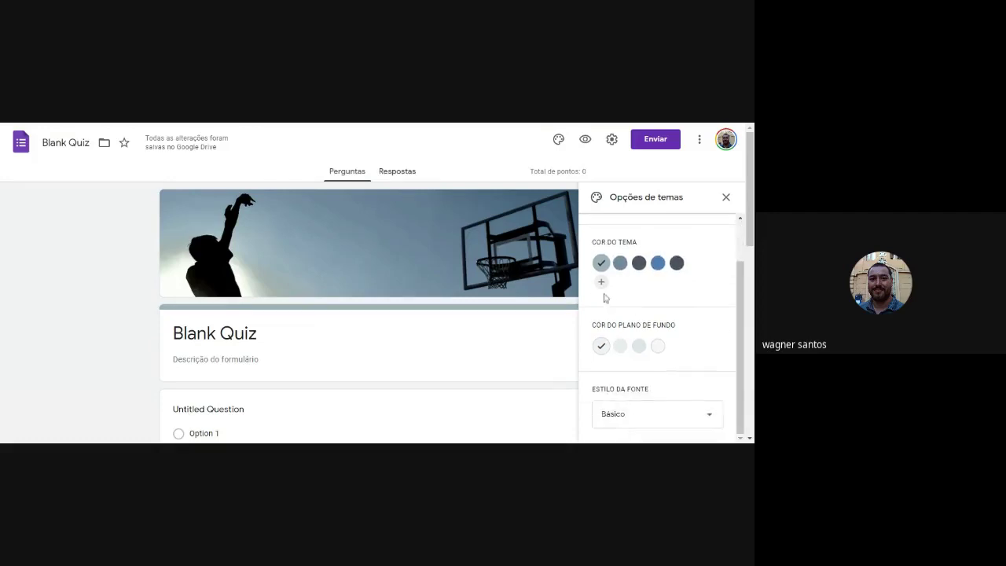
pyautogui.click(602, 284)
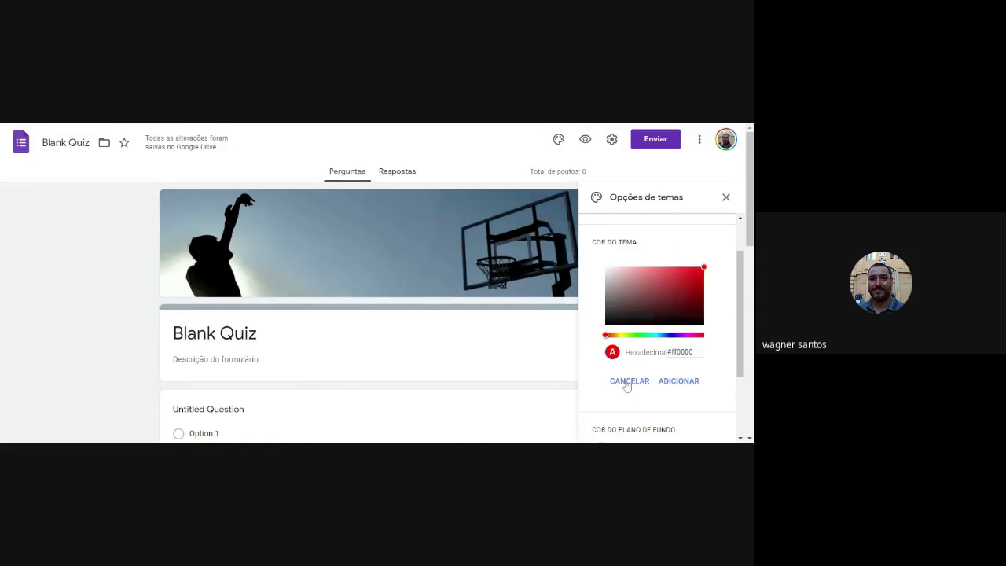
pyautogui.click(629, 382)
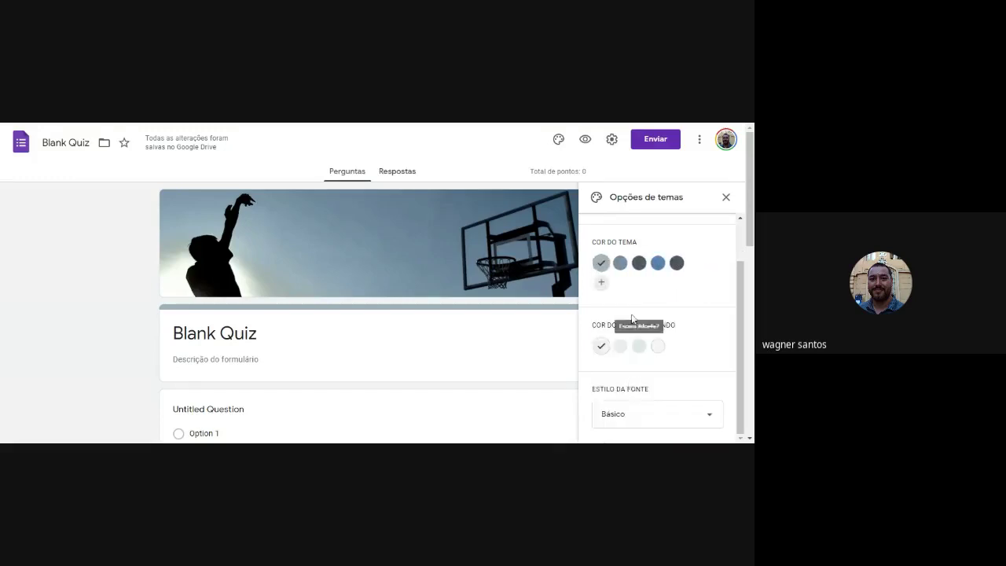
pyautogui.scroll(-2, 687, 332)
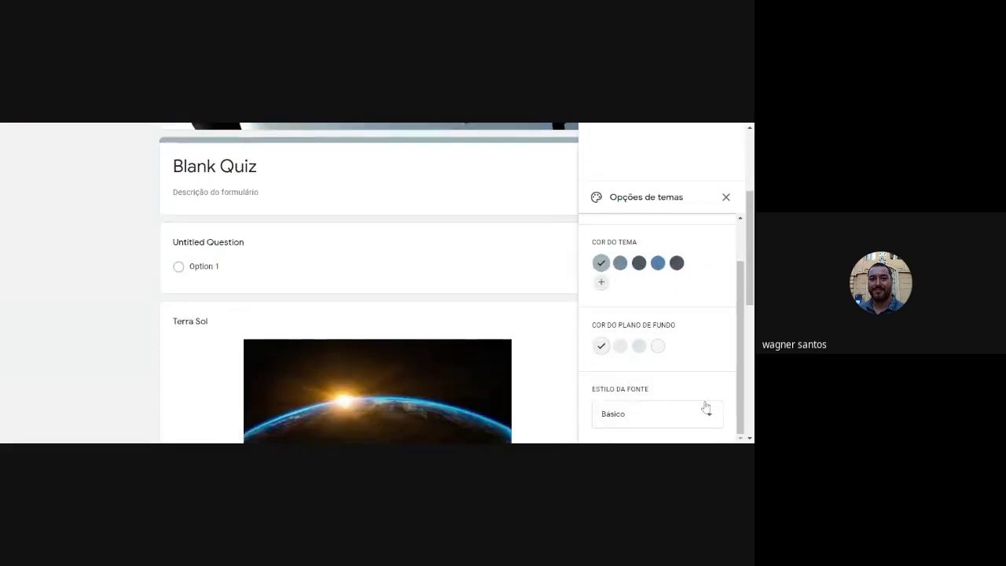
pyautogui.click(706, 408)
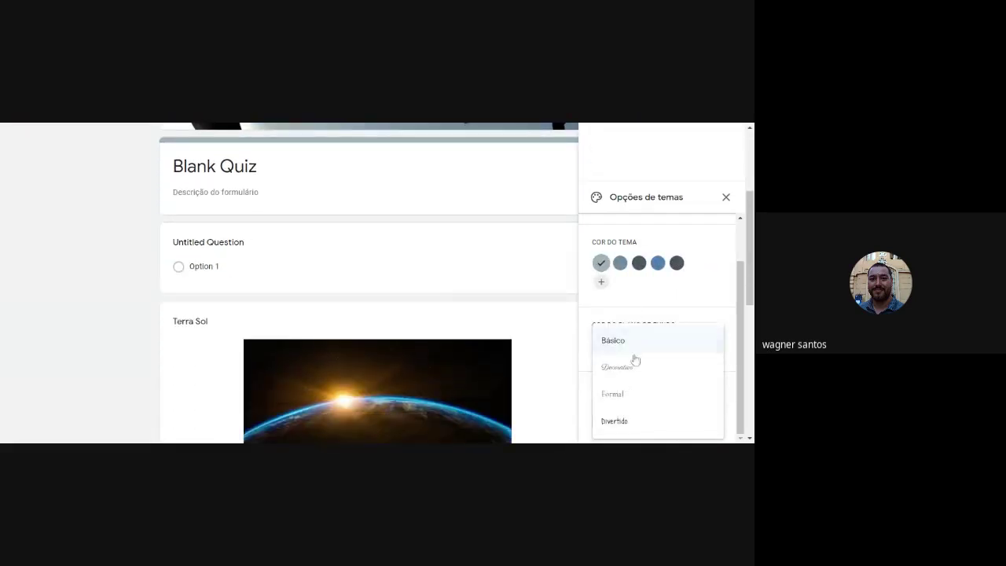
pyautogui.click(620, 421)
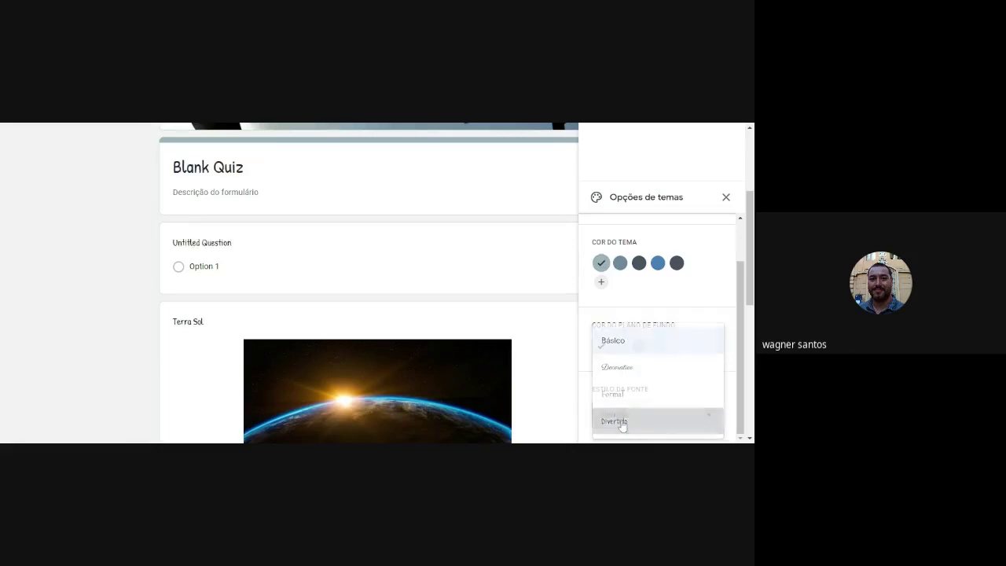
pyautogui.click(566, 327)
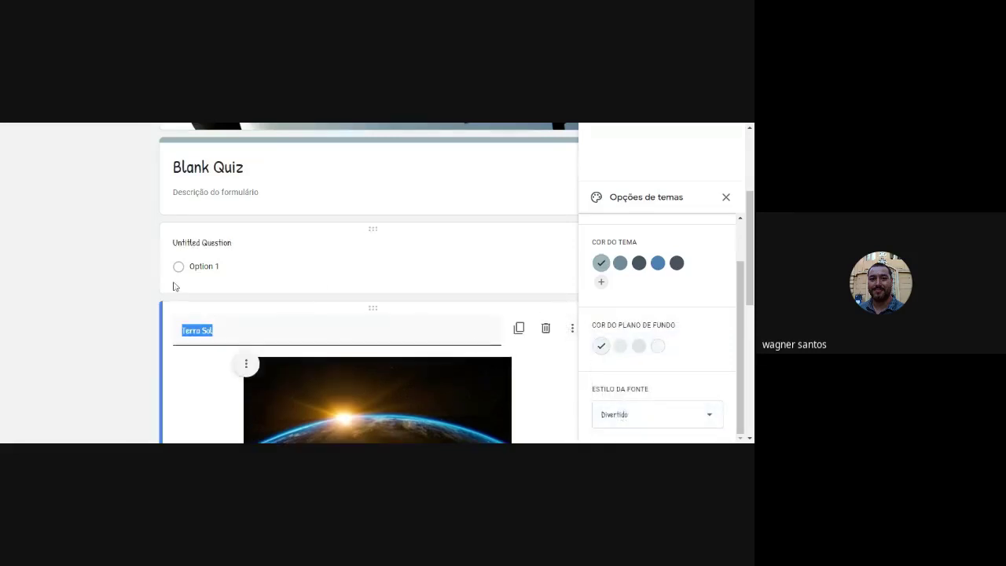
pyautogui.click(42, 284)
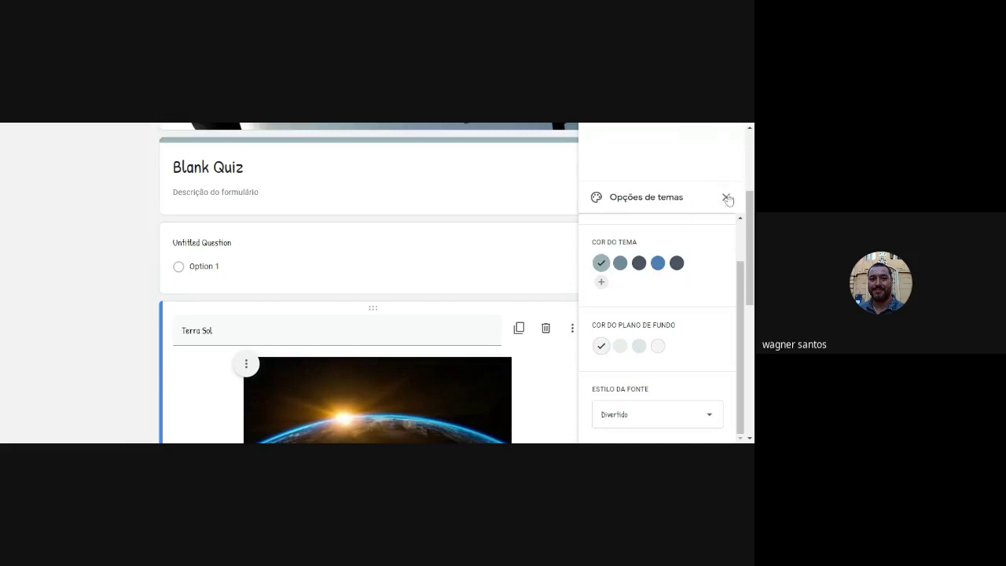
pyautogui.click(727, 199)
pyautogui.scroll(3, 667, 281)
pyautogui.scroll(-3, 646, 257)
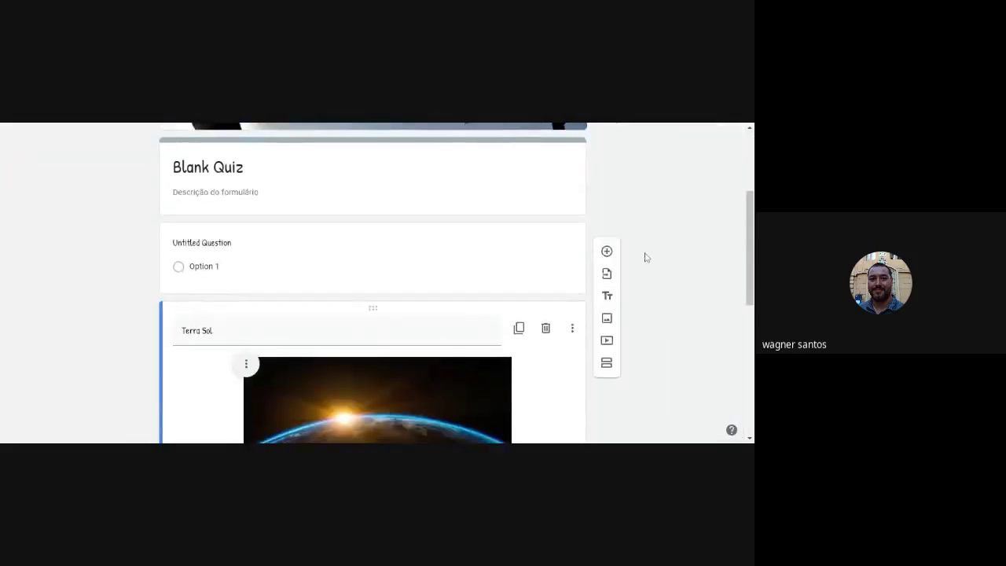
pyautogui.scroll(-5, 646, 258)
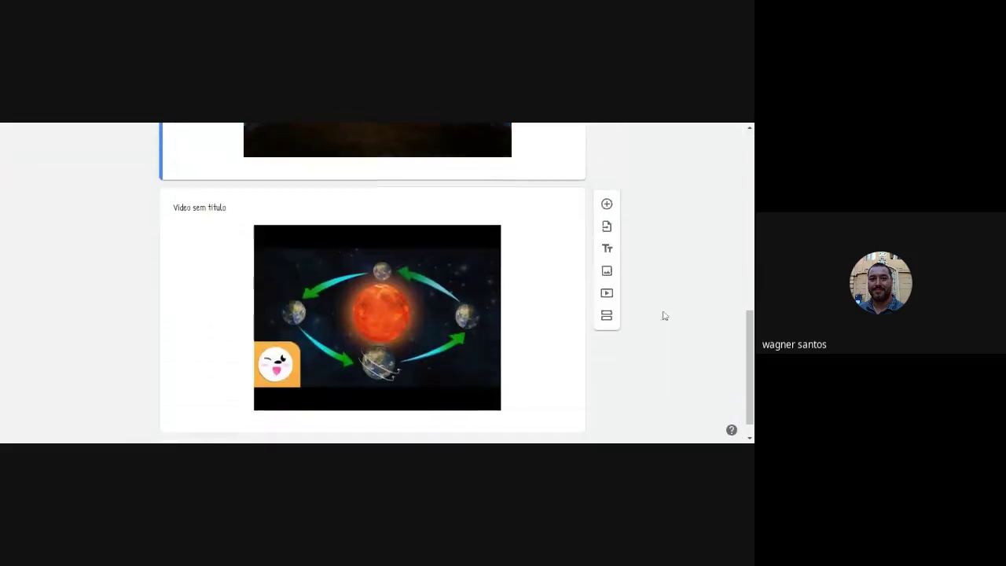
pyautogui.scroll(10, 663, 316)
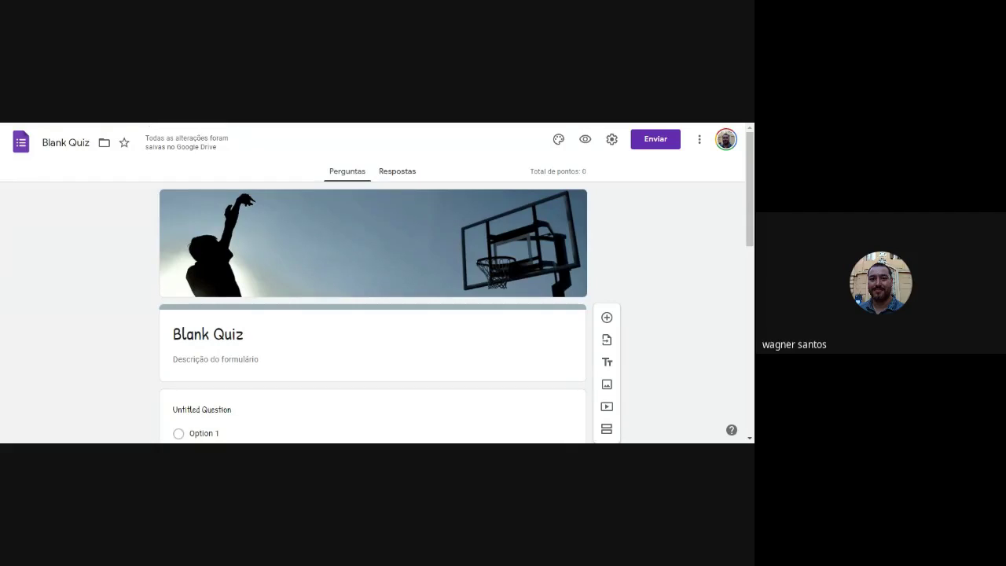
# Back in the Classroom draft, enter the assignment title starting with 'siste'.
pyautogui.hotkey('ctrl', 'w')
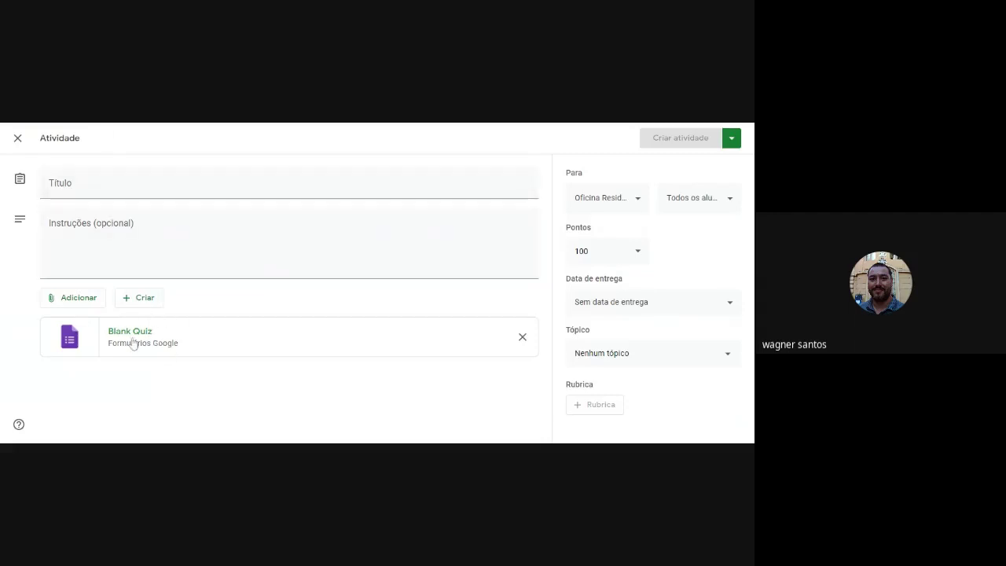
pyautogui.click(75, 182)
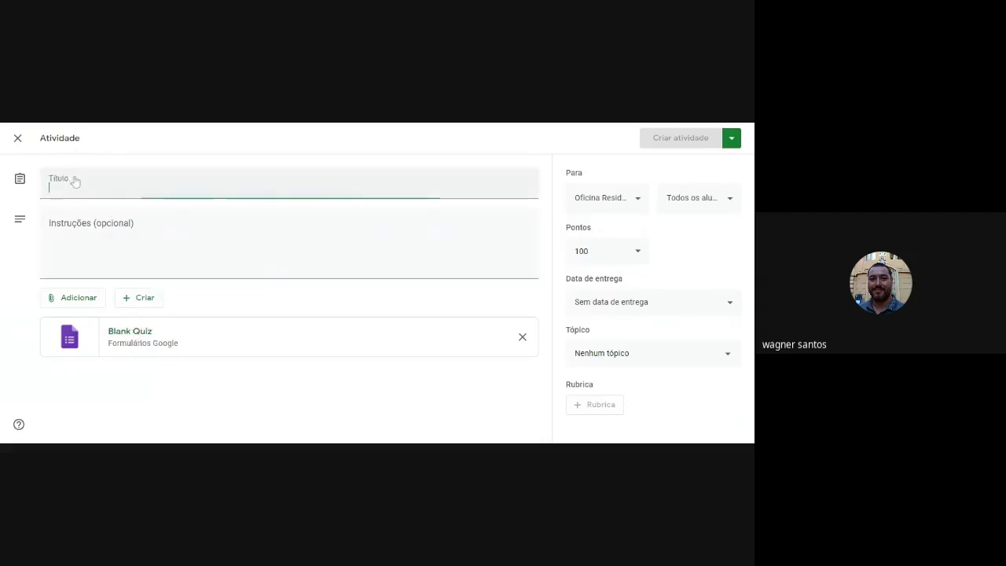
pyautogui.write('sistema solar')
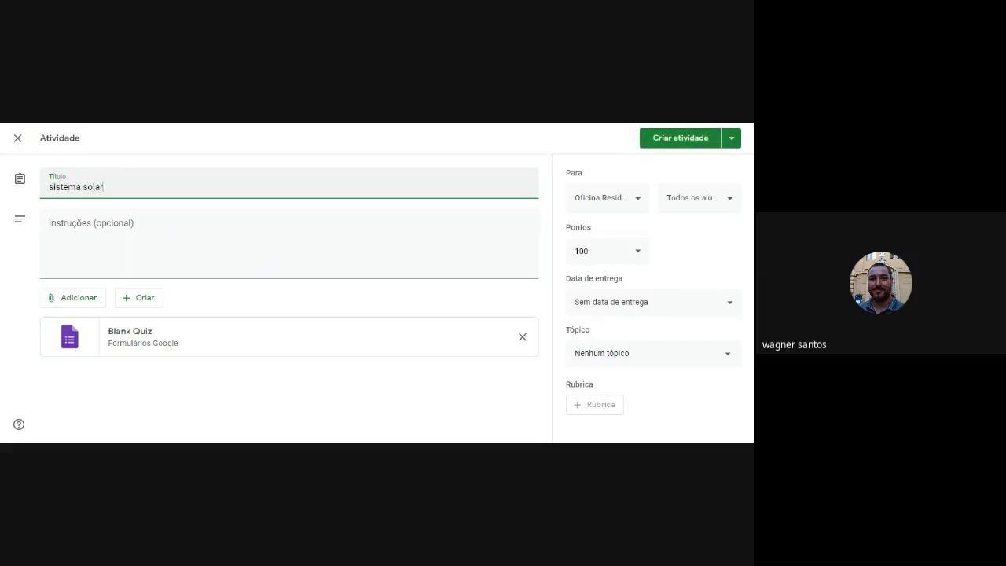
pyautogui.click(90, 223)
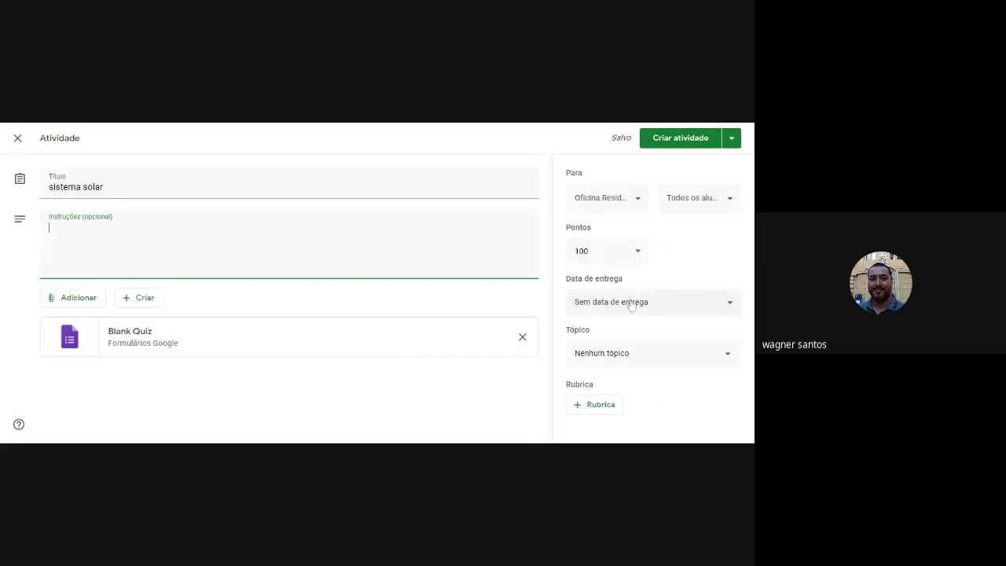
# Set no due date, file it under the Sistema Solar topic, and assign it to the class.
pyautogui.click(666, 355)
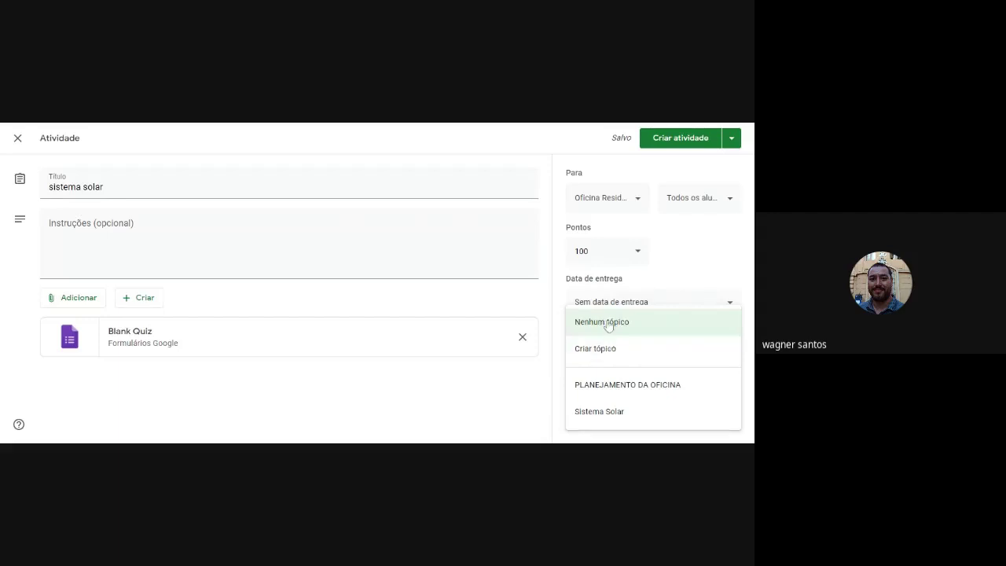
pyautogui.click(730, 302)
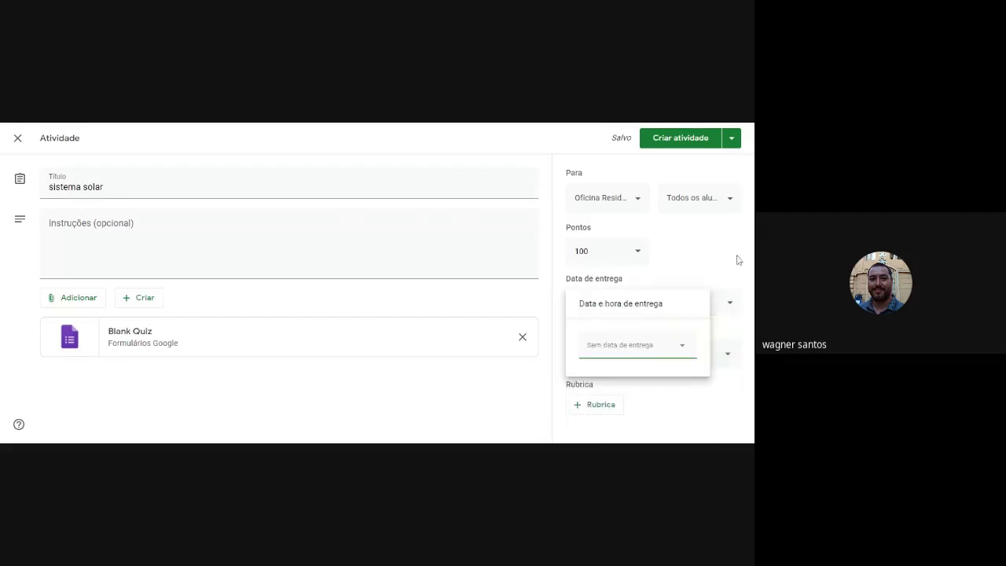
pyautogui.click(738, 260)
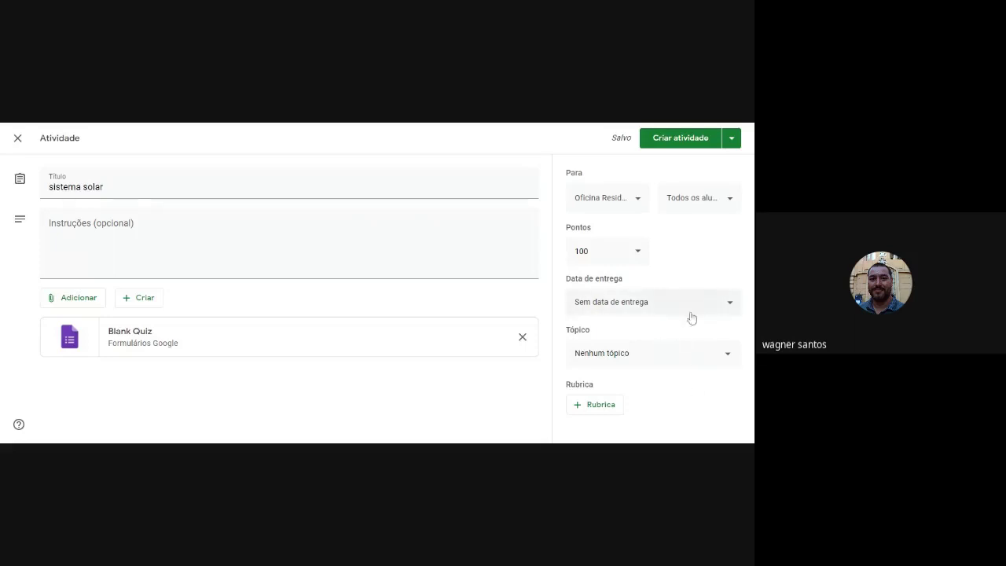
pyautogui.click(724, 354)
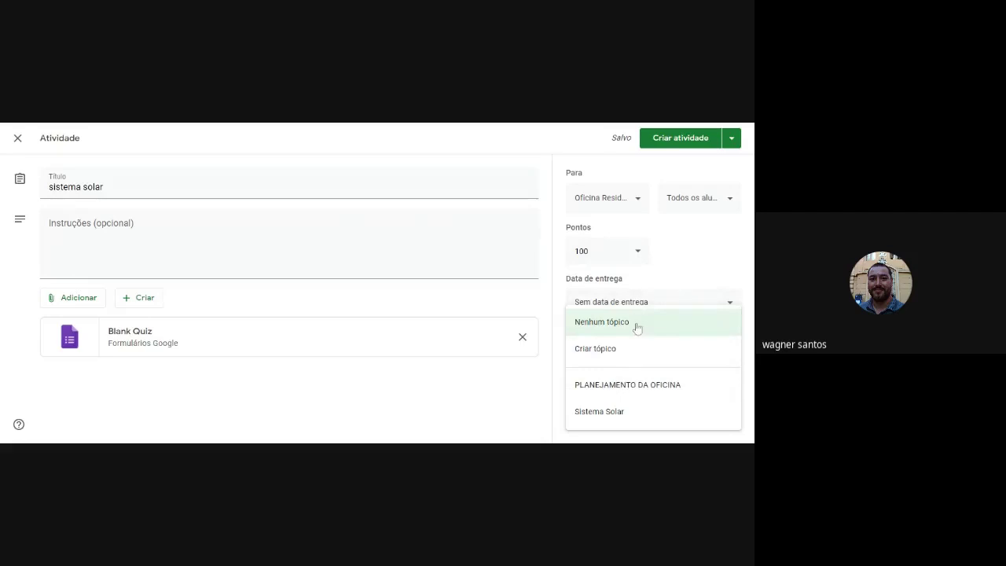
pyautogui.click(597, 419)
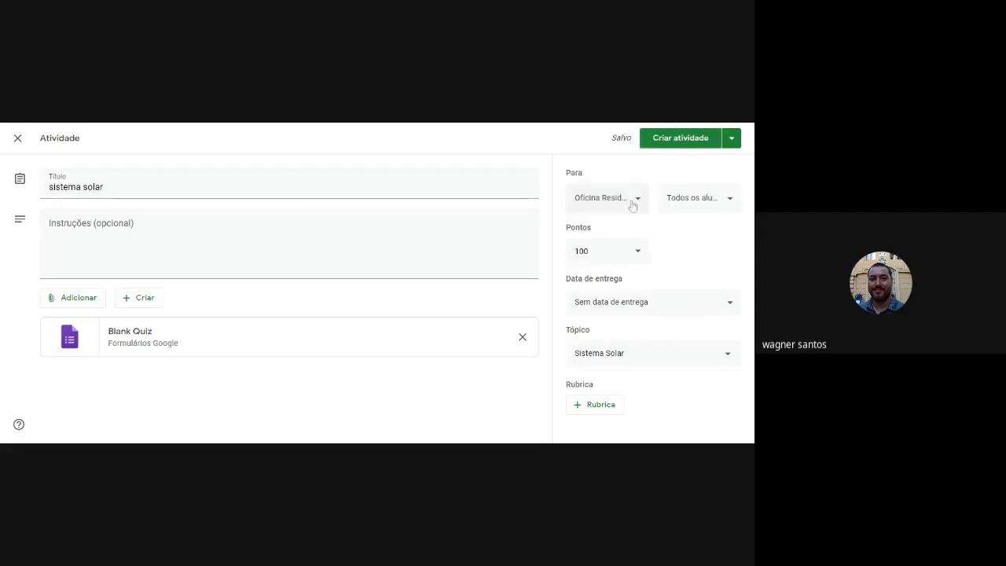
pyautogui.click(715, 199)
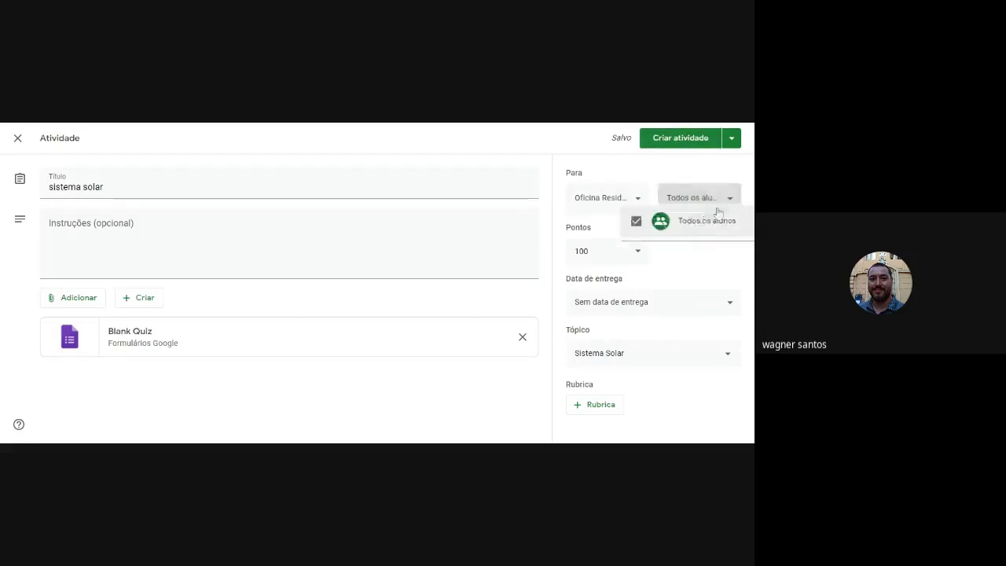
pyautogui.click(717, 201)
pyautogui.click(681, 138)
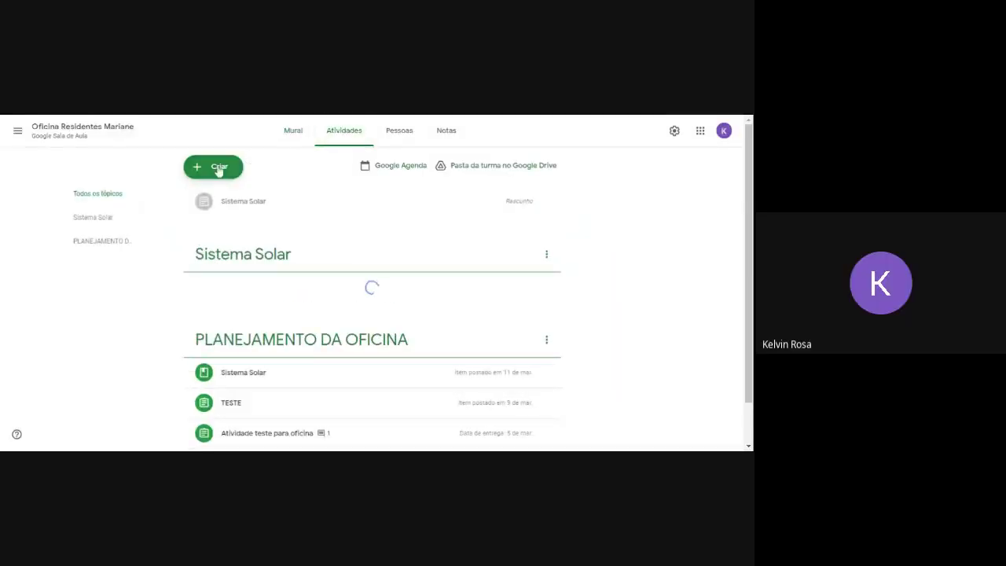
# Create a new Material post from the Atividades page.
pyautogui.click(218, 169)
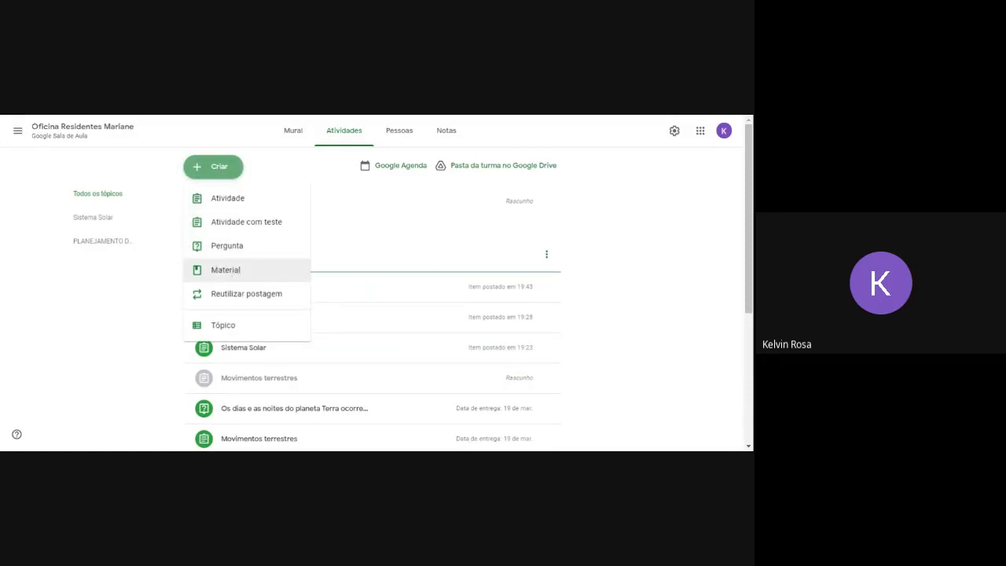
pyautogui.click(225, 271)
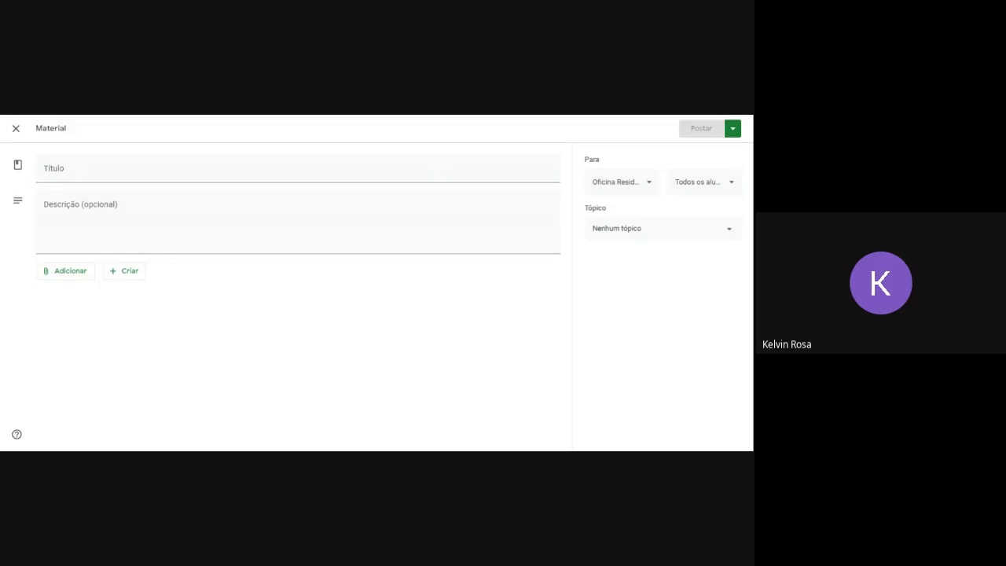
# Title the material 'Sistema Solar' and attach a new blank Google Docs document.
pyautogui.click(64, 169)
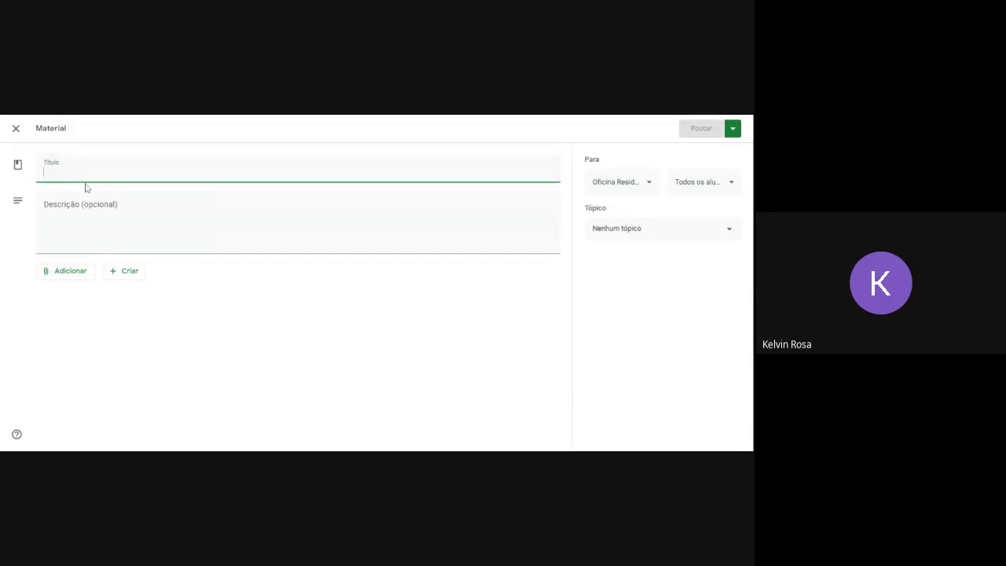
pyautogui.write('Sistema Solar')
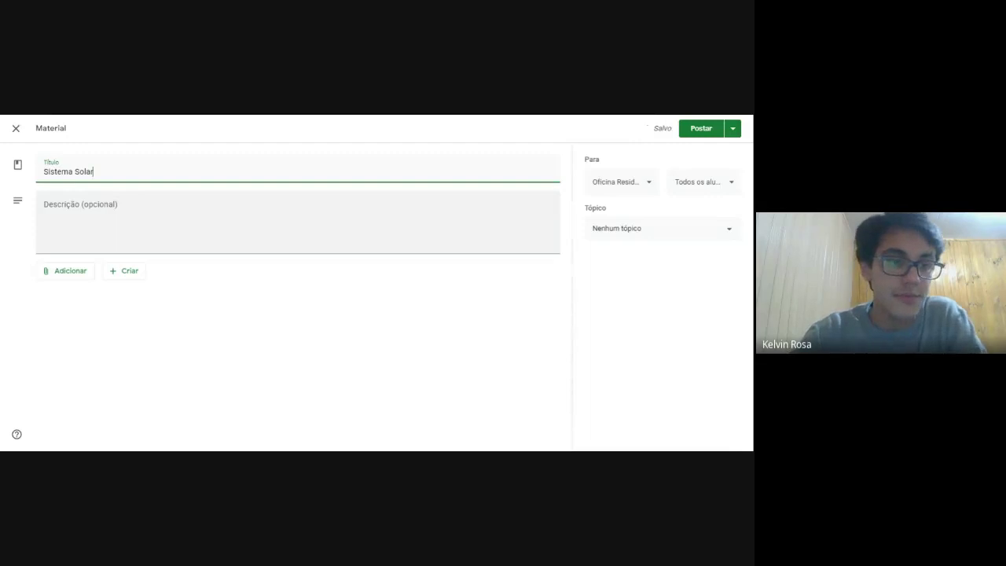
pyautogui.click(122, 281)
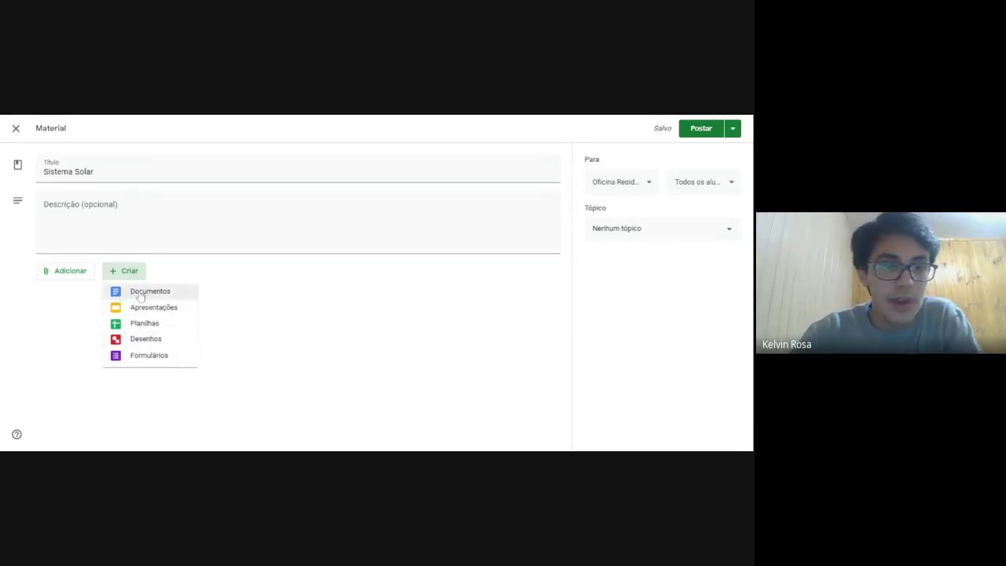
pyautogui.click(143, 296)
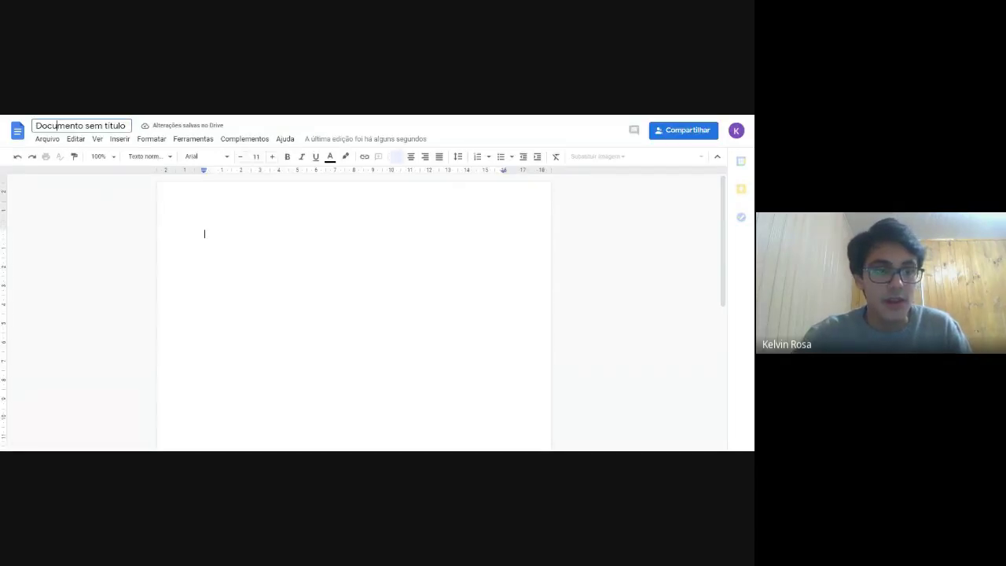
# Replace the 'Documento sem título' title with 'Sistema Solar', fixing the typos along the way.
pyautogui.click(81, 126)
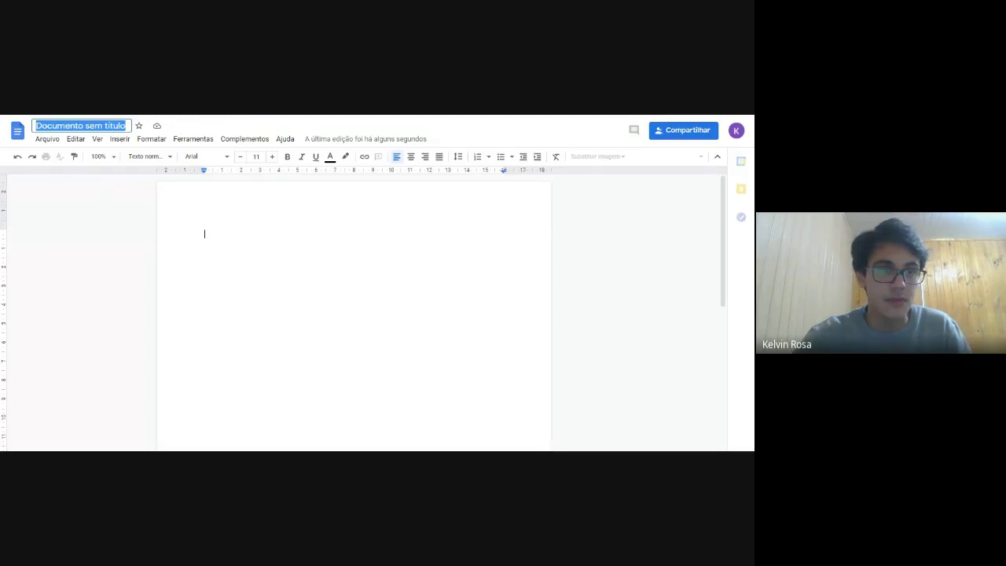
pyautogui.write('Ss')
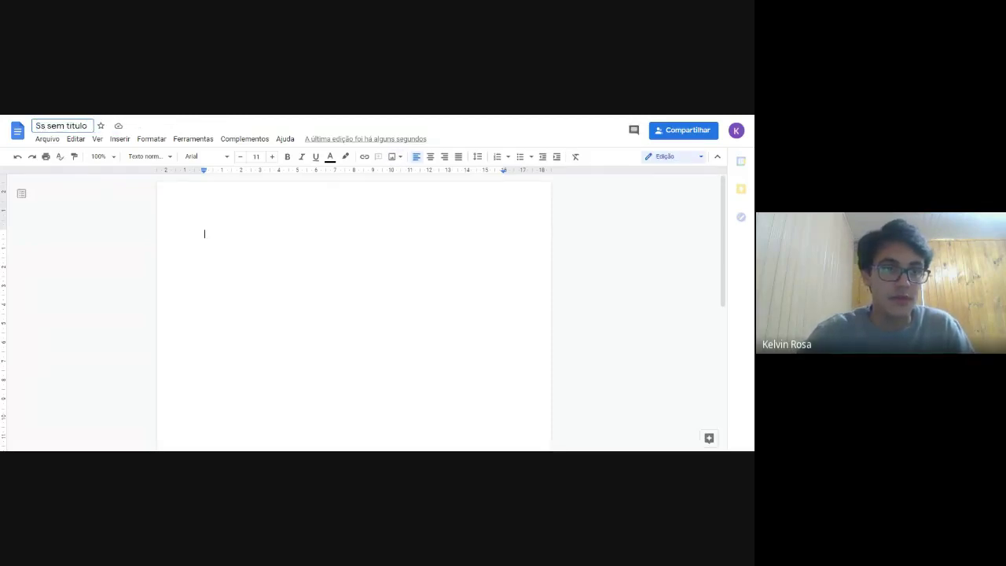
pyautogui.press('BackSpace')
pyautogui.press('BackSpace')
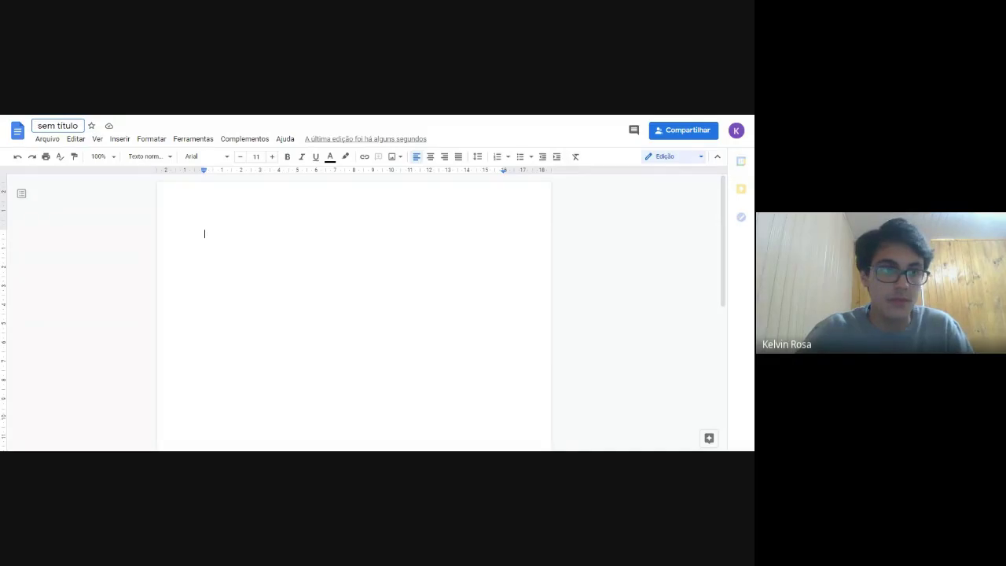
pyautogui.hotkey('ctrl', 'a')
pyautogui.press('BackSpace')
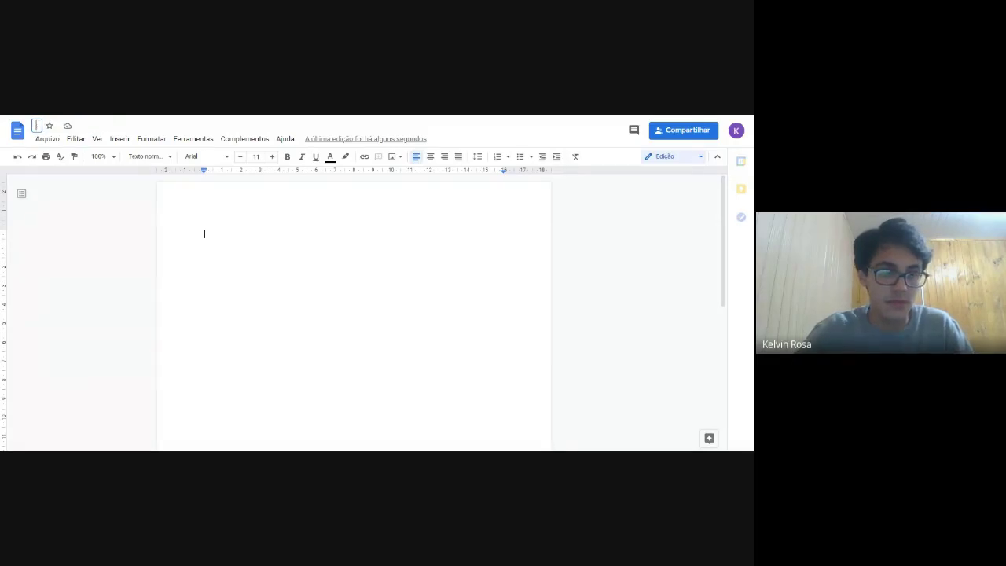
pyautogui.write('Sistema')
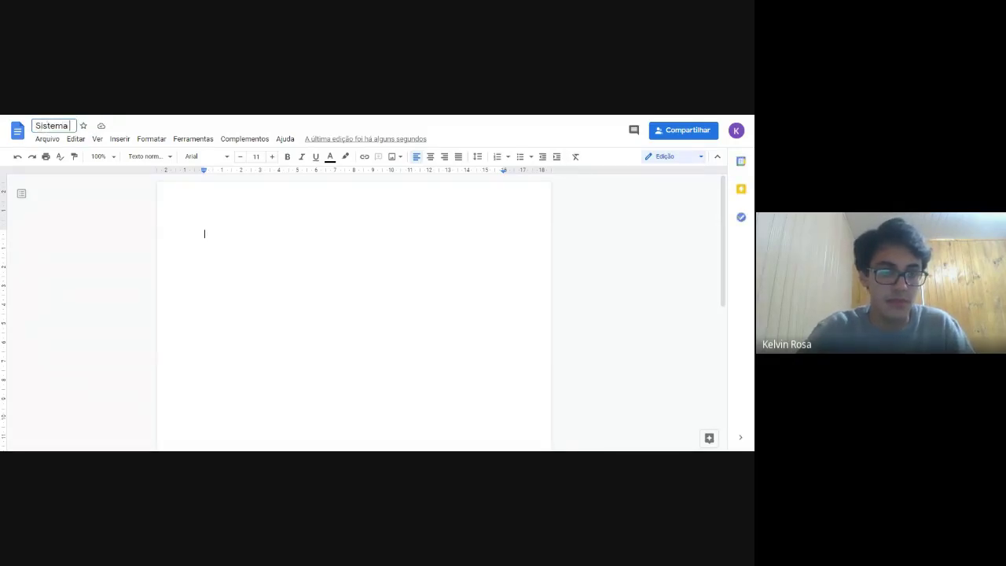
pyautogui.write(' Soalr')
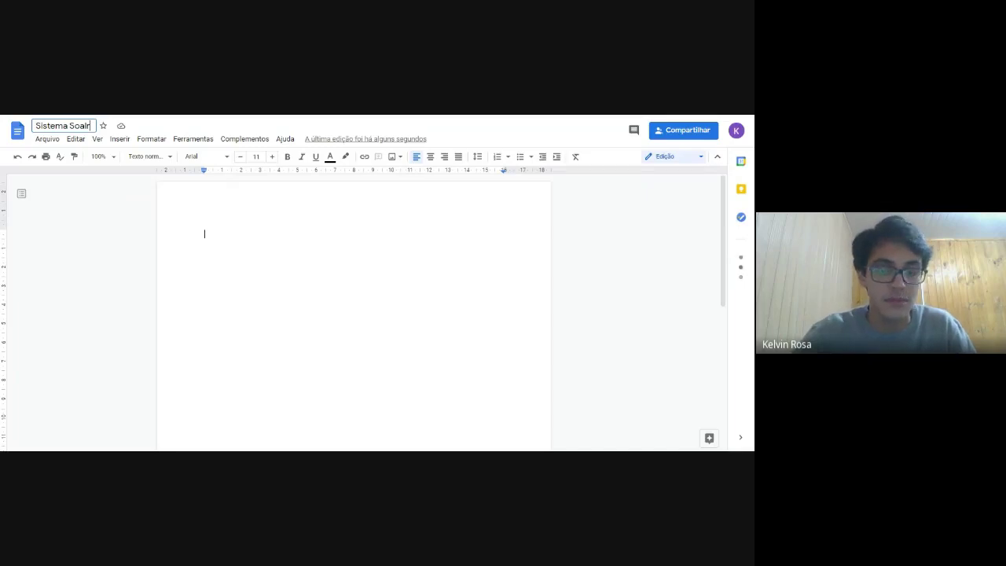
pyautogui.press('BackSpace')
pyautogui.press('BackSpace')
pyautogui.press('BackSpace')
pyautogui.write('lar')
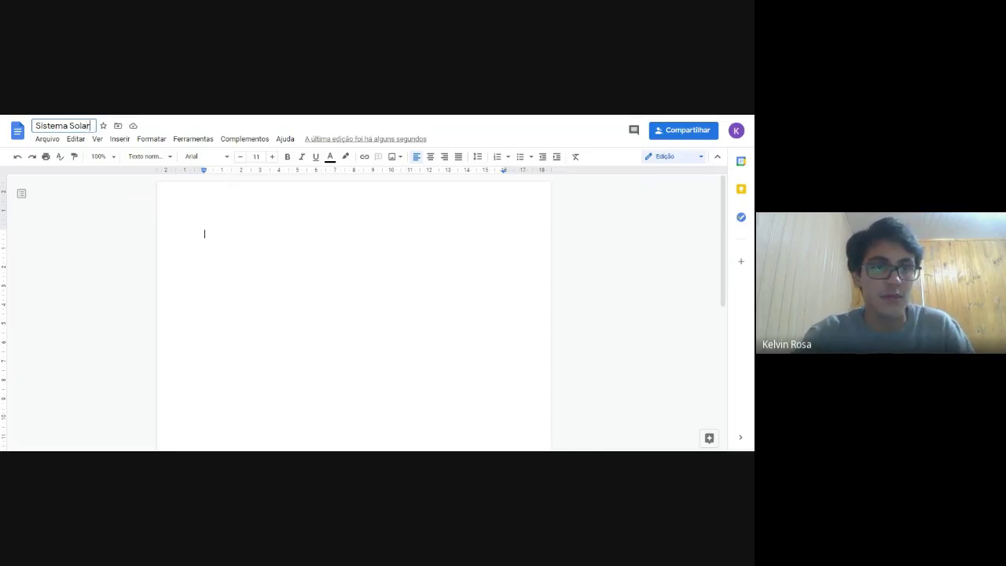
pyautogui.press('Return')
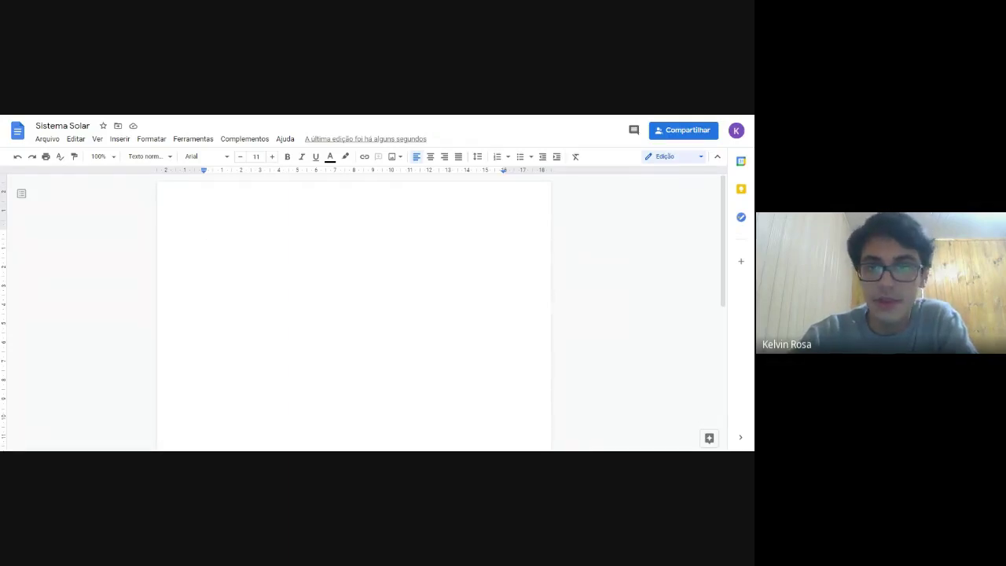
# Share the 'Sistema Solar' document so anyone with the link has Editor access.
pyautogui.click(678, 130)
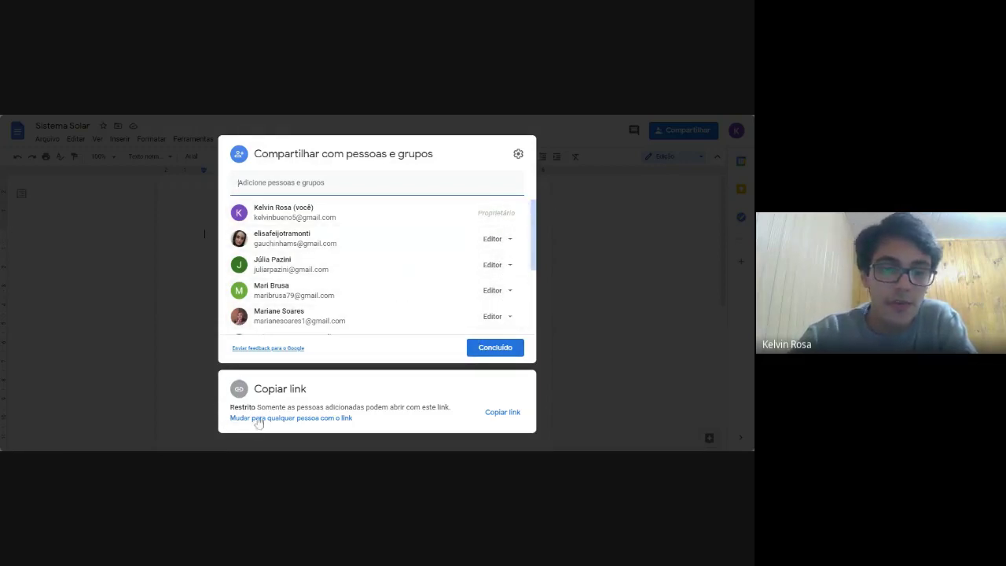
pyautogui.click(291, 418)
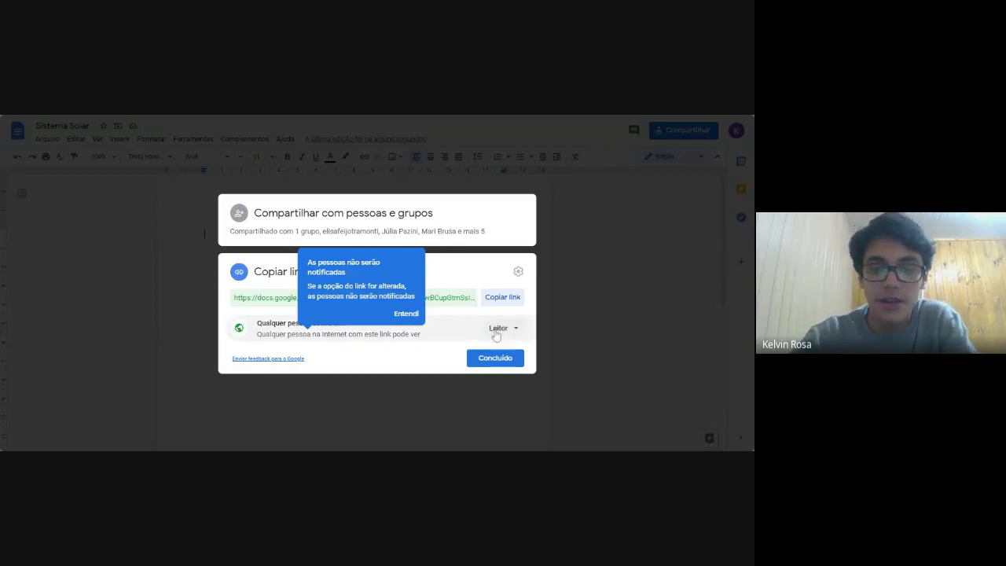
pyautogui.click(496, 331)
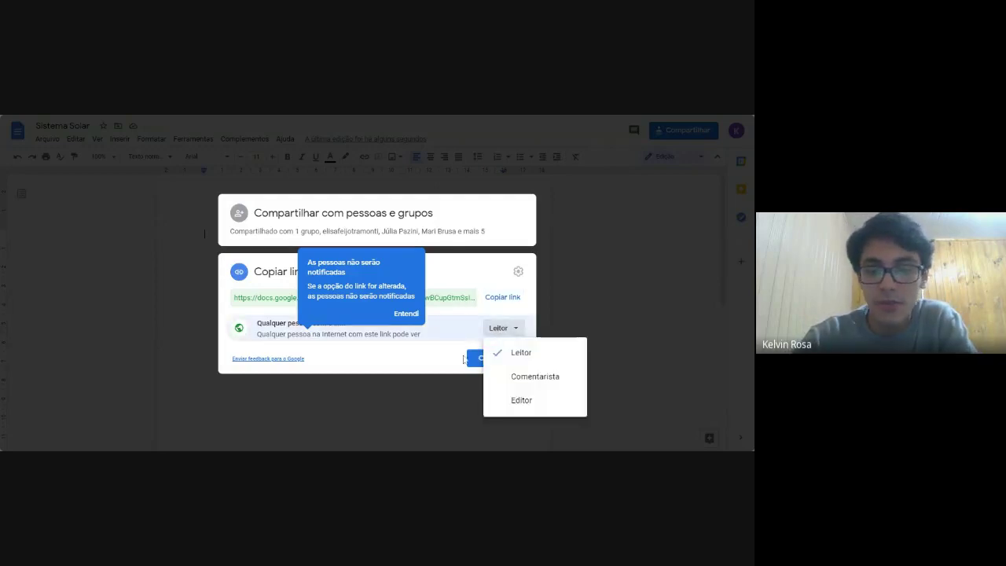
pyautogui.click(510, 404)
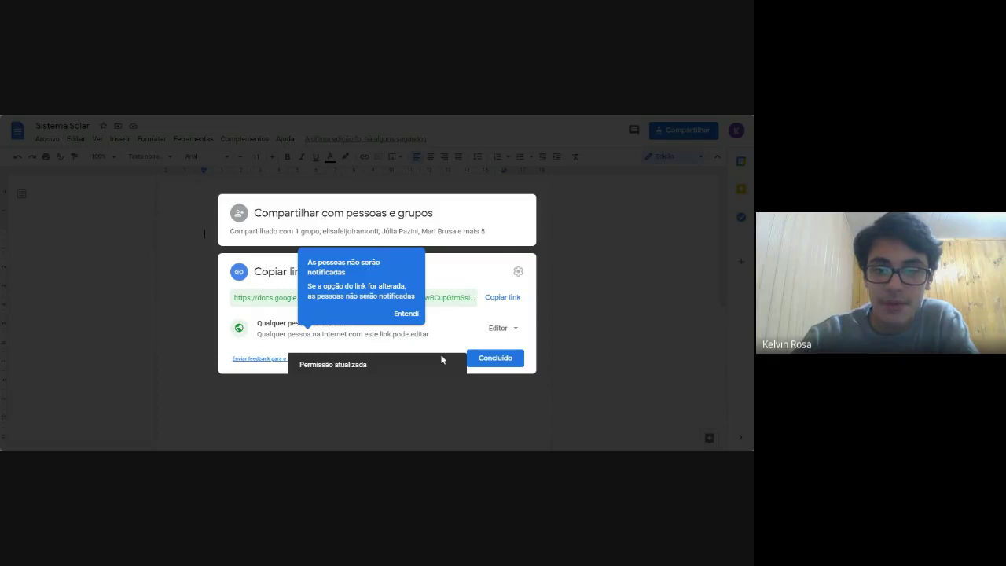
pyautogui.click(484, 361)
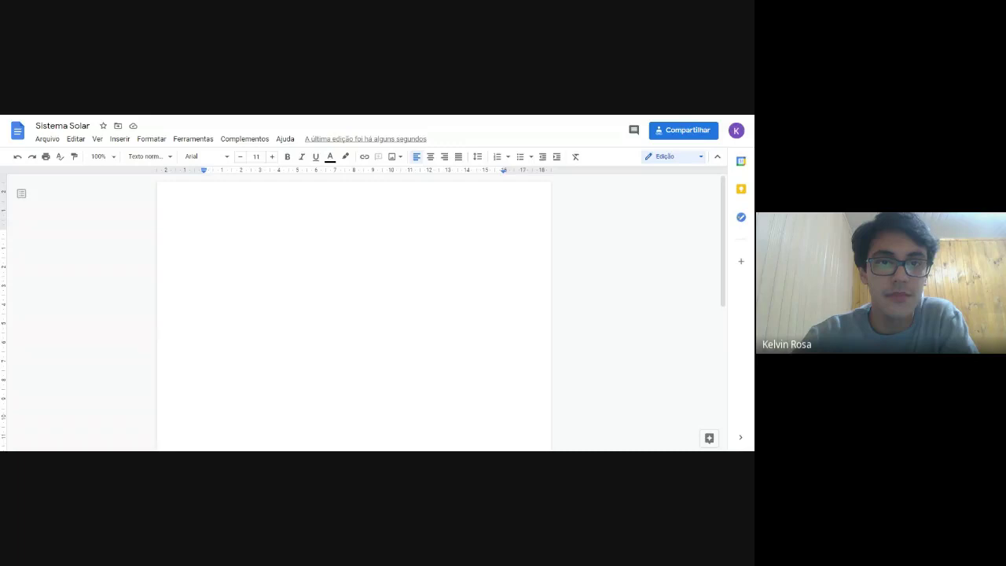
# Close the document tab and check the material's student recipients in Classroom.
pyautogui.hotkey('ctrl', 'w')
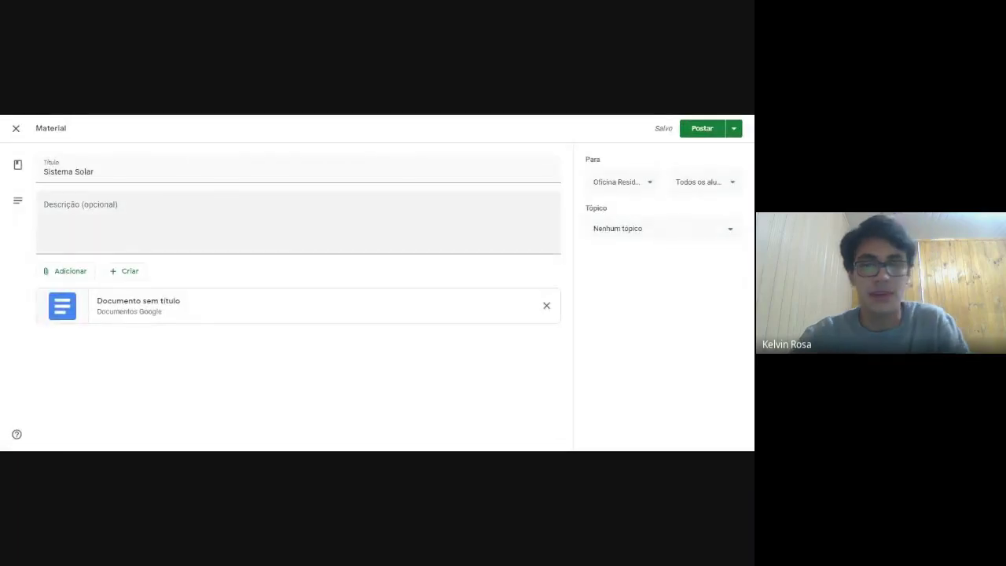
pyautogui.click(695, 189)
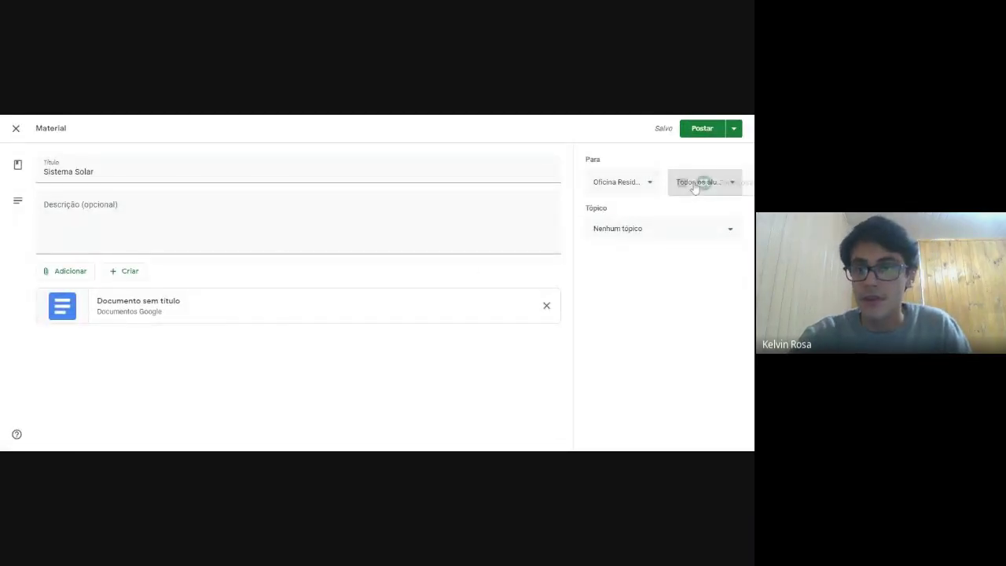
pyautogui.click(599, 243)
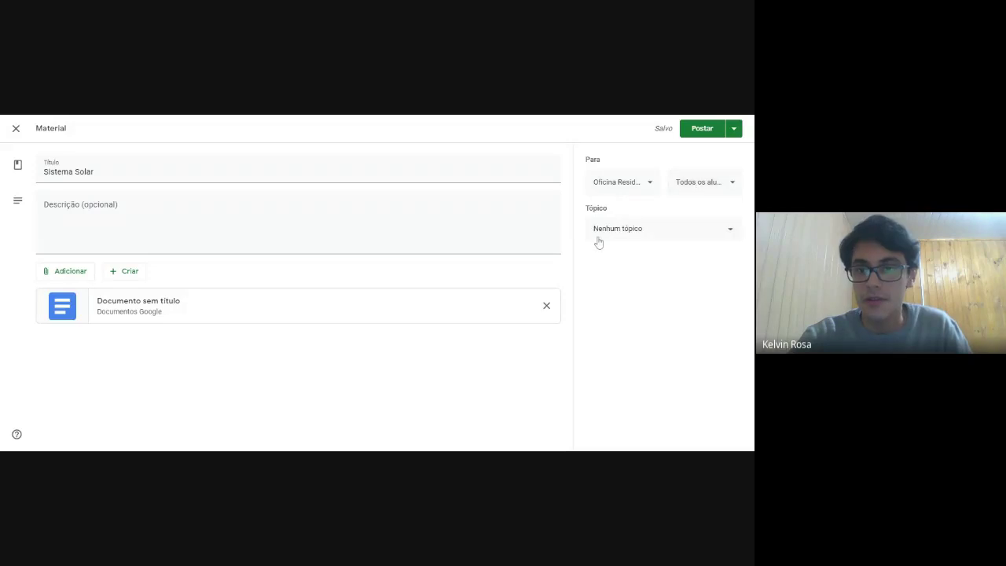
# Post the material under the 'Sistema Solar' topic and confirm it in the stream.
pyautogui.click(629, 231)
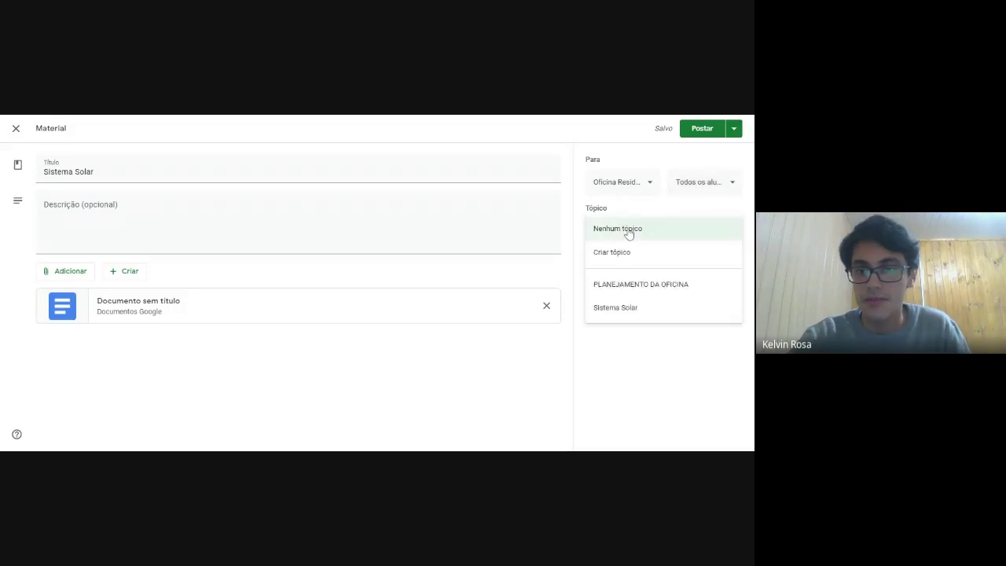
pyautogui.click(625, 308)
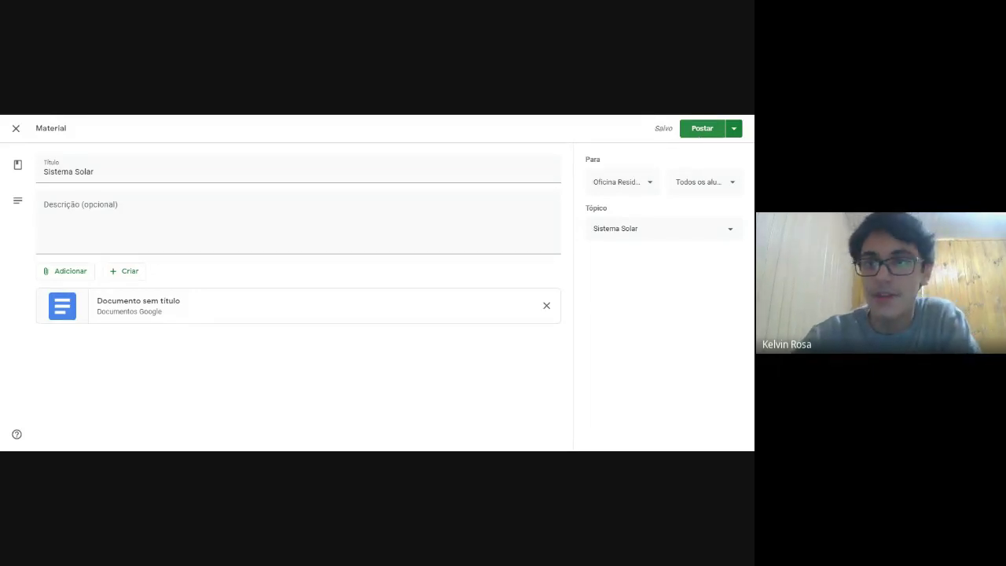
pyautogui.click(702, 130)
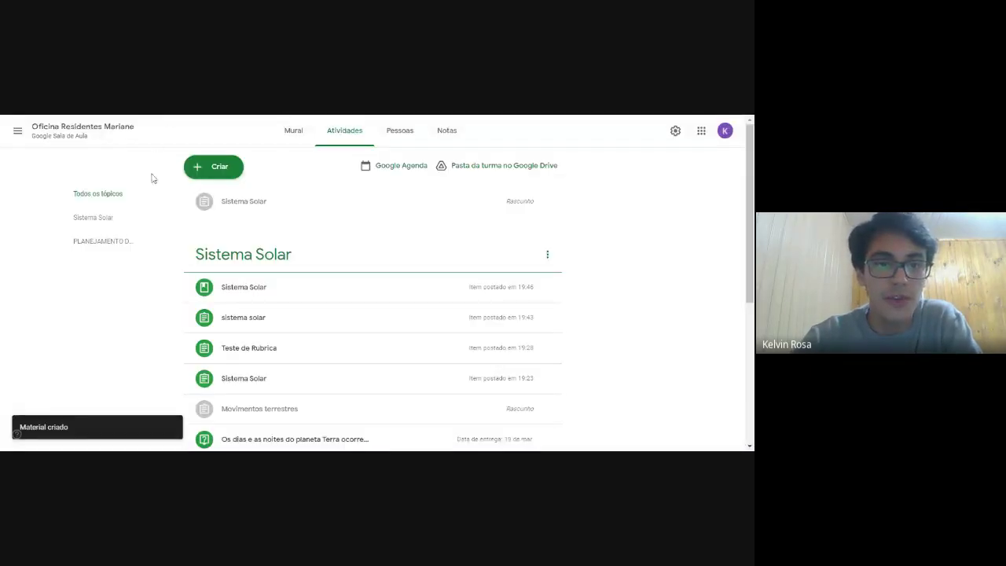
pyautogui.scroll(-1, 189, 273)
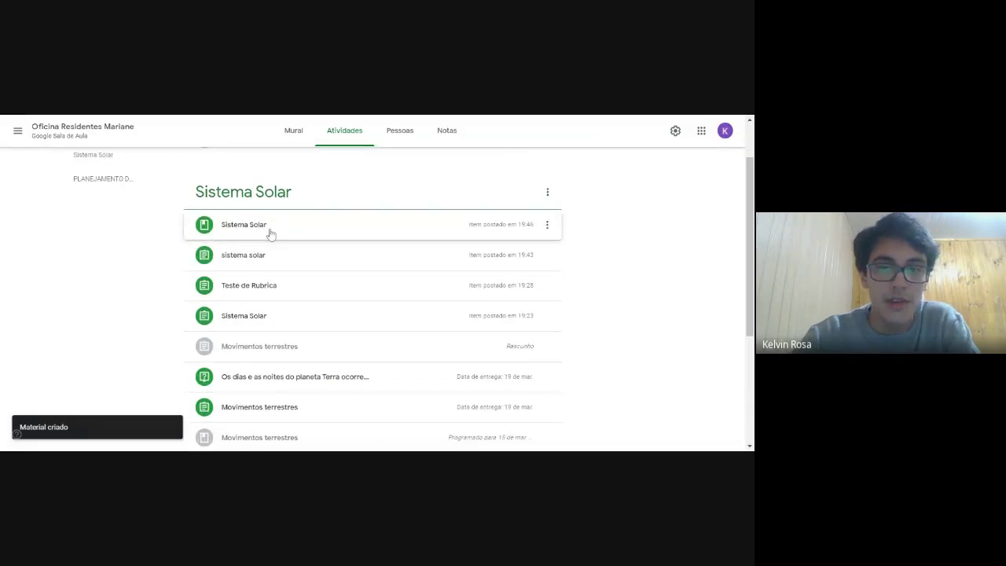
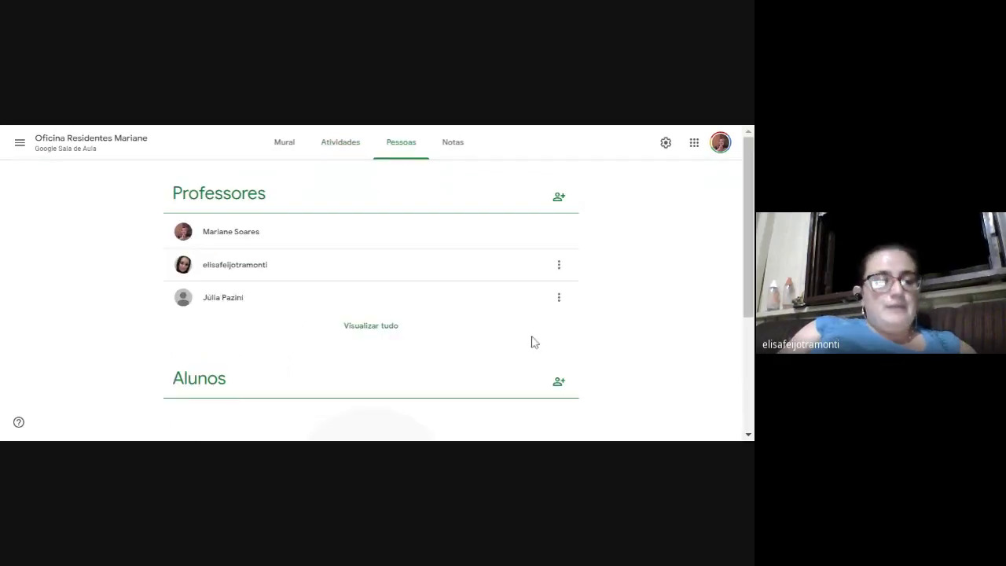
# From the class stream, enlarge the Código da turma and copy the class invite link.
pyautogui.click(285, 151)
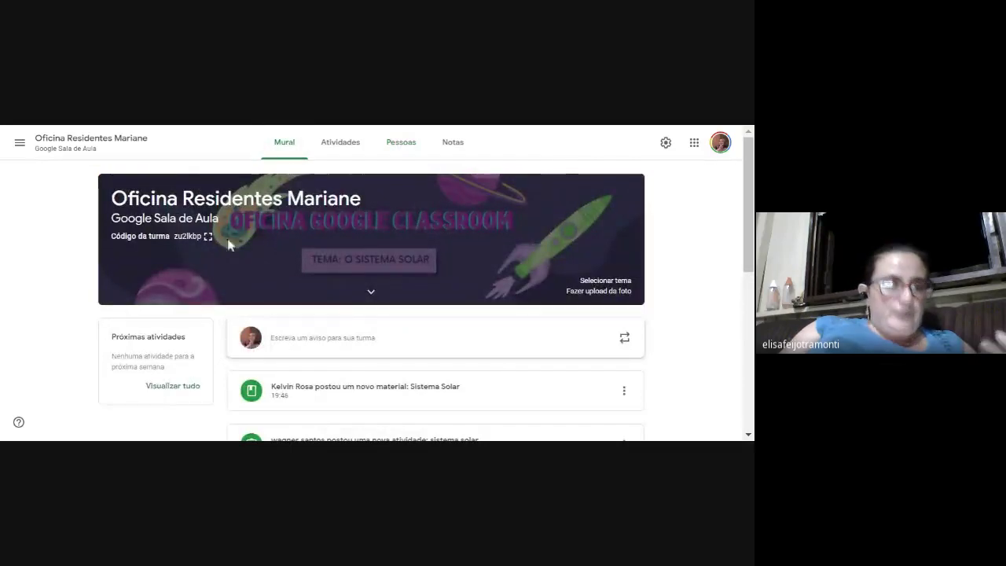
pyautogui.click(201, 241)
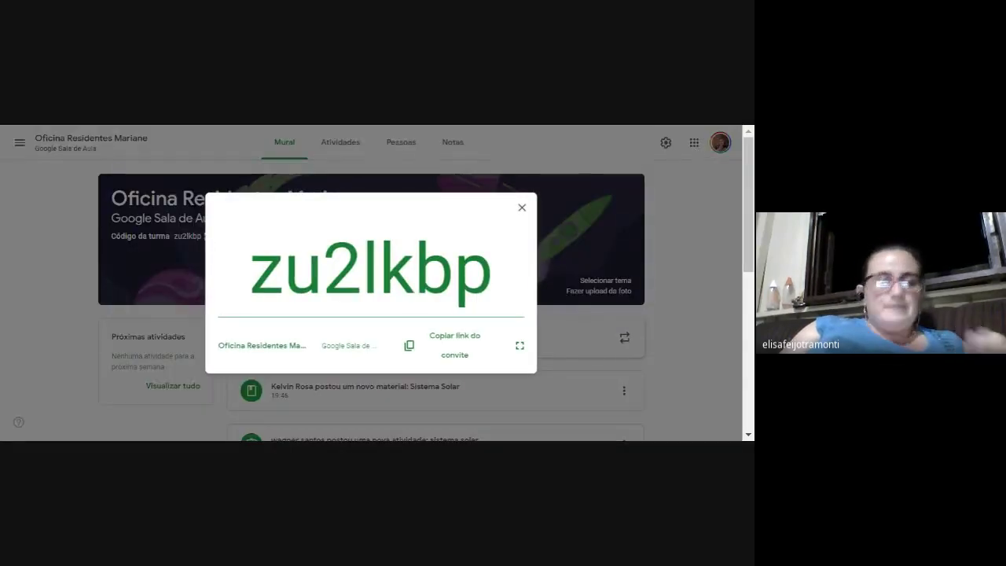
pyautogui.click(451, 347)
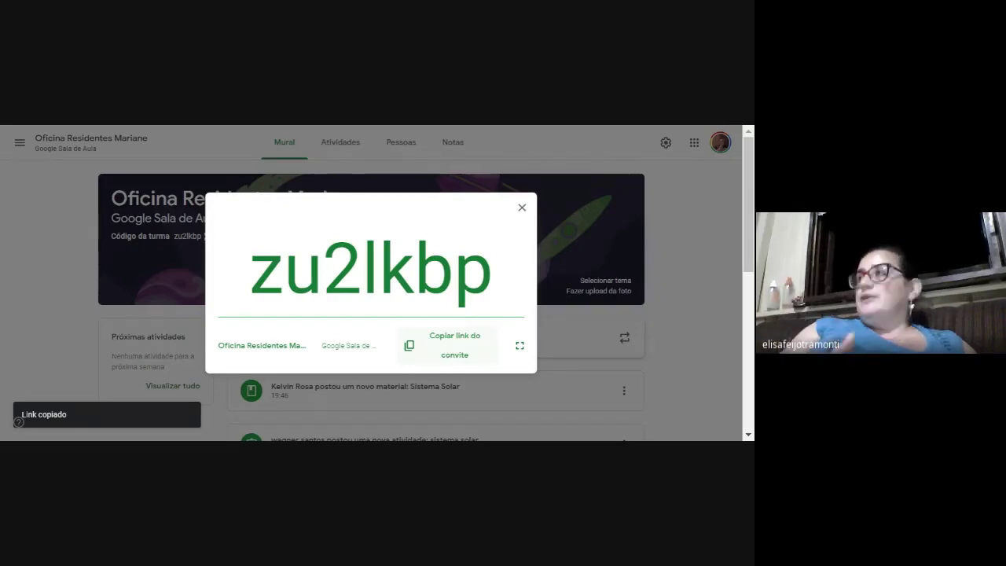
# Select and copy the enlarged class code, then close the code view.
pyautogui.moveTo(502, 288); pyautogui.dragTo(236, 287)
pyautogui.hotkey('ctrl', 'c')
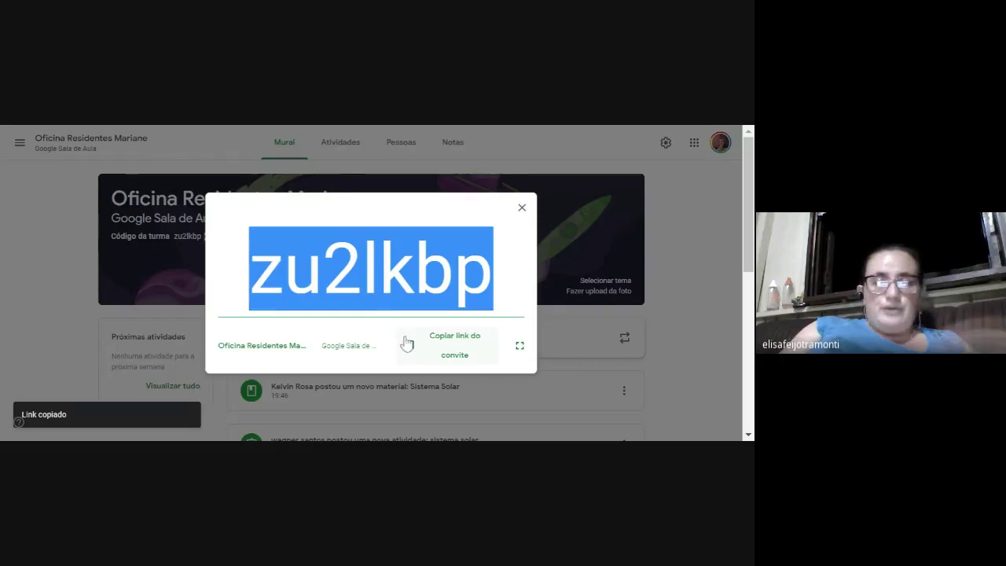
pyautogui.click(248, 123)
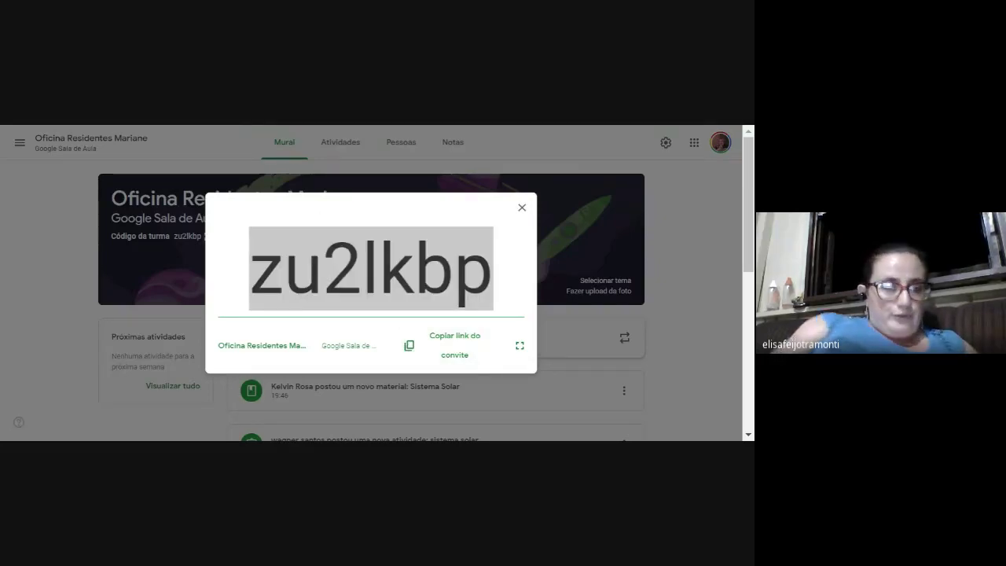
pyautogui.hotkey('alt', 'Tab')
pyautogui.click(522, 207)
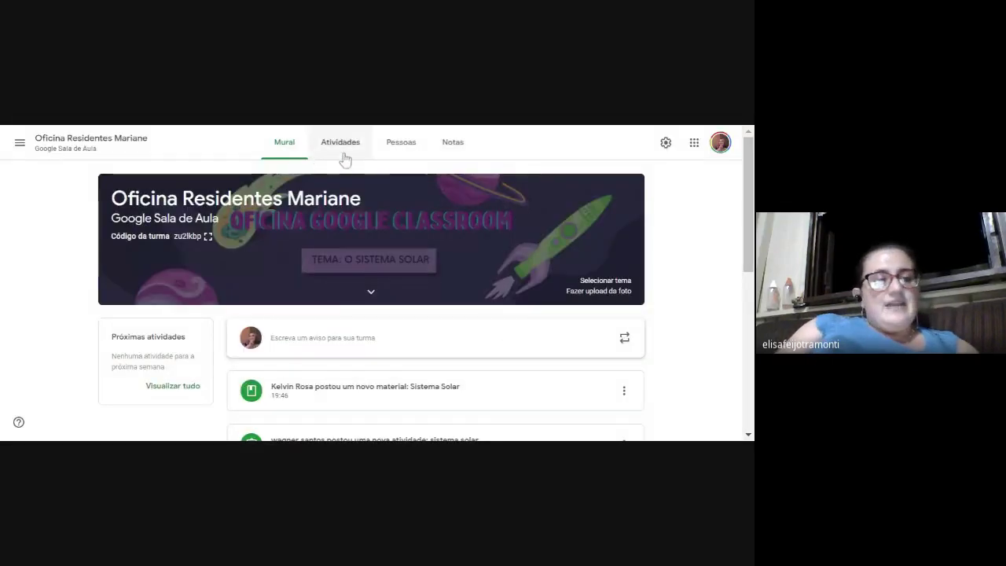
# Pass through Pessoas and Mural, then choose Turmas from the menu to list all class cards.
pyautogui.click(396, 147)
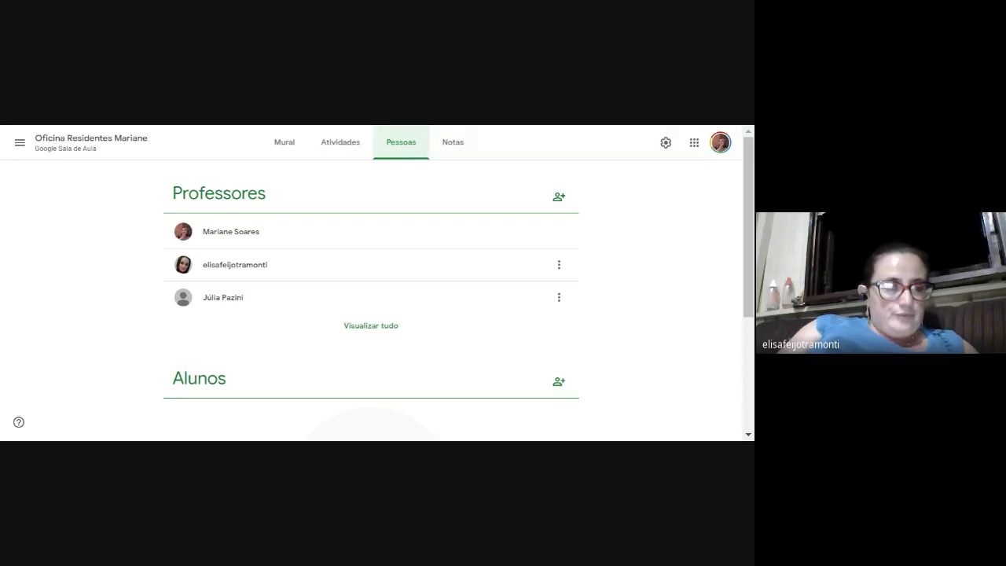
pyautogui.click(282, 141)
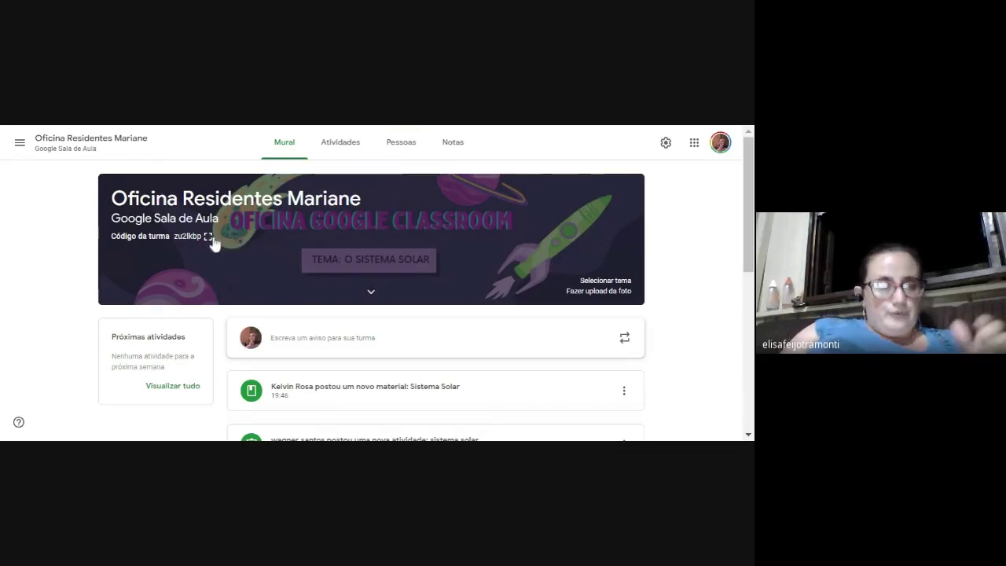
pyautogui.click(19, 147)
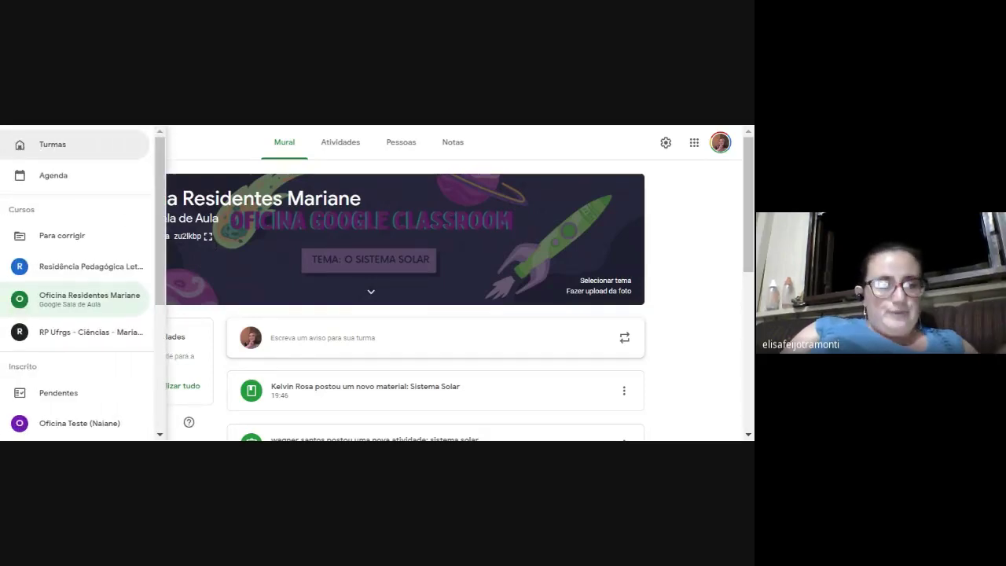
pyautogui.click(43, 146)
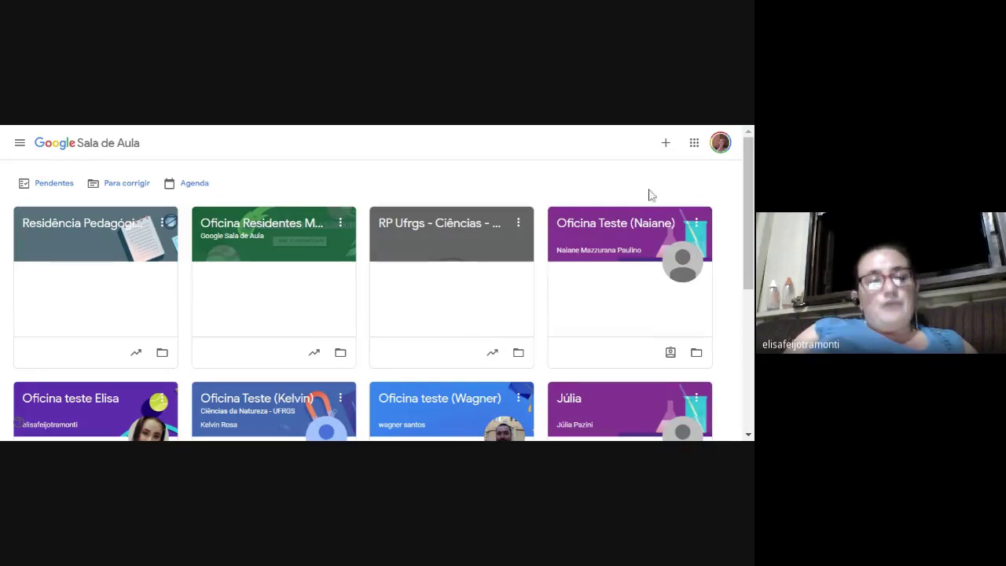
pyautogui.click(666, 149)
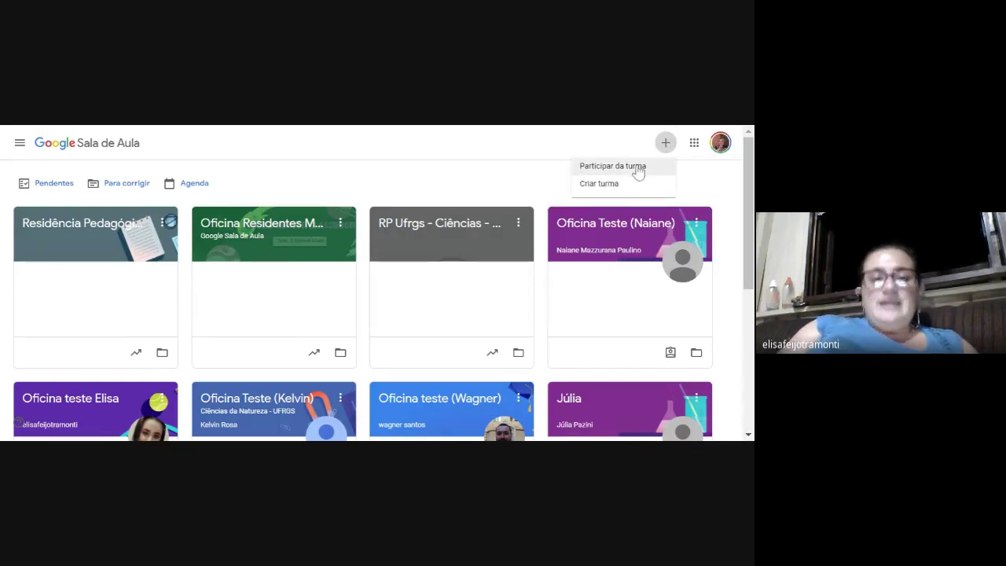
pyautogui.click(638, 169)
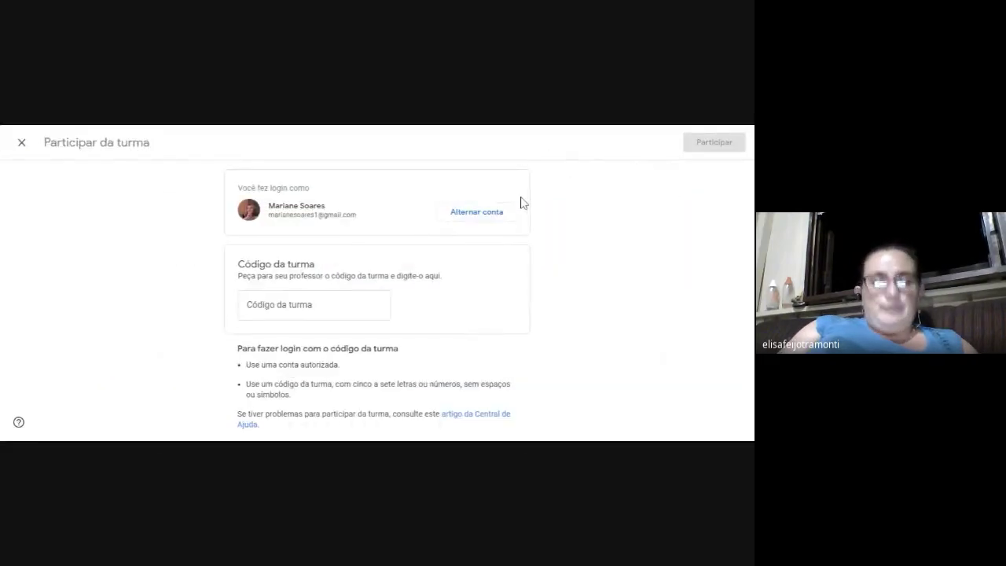
pyautogui.click(314, 303)
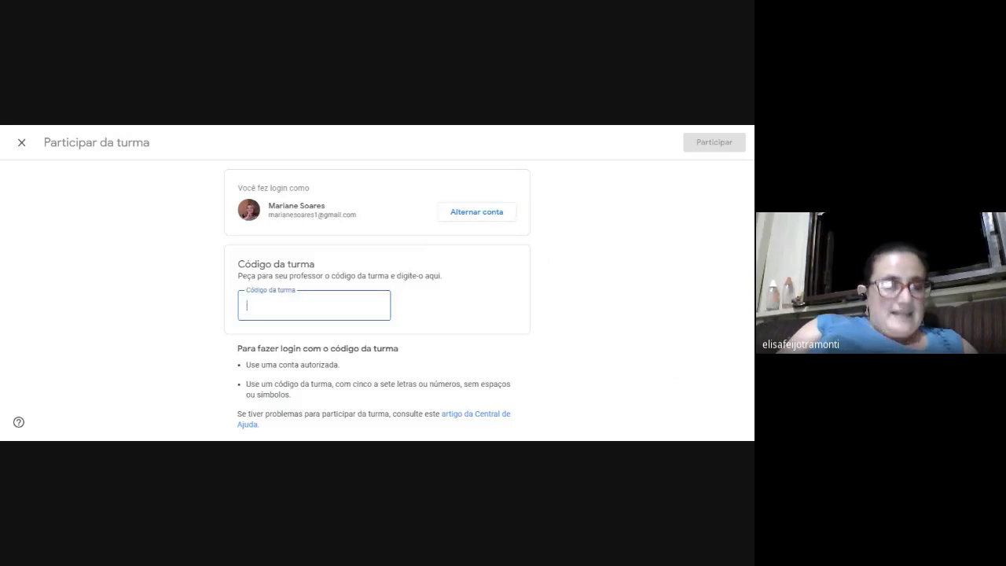
pyautogui.hotkey('ctrl', 'v')
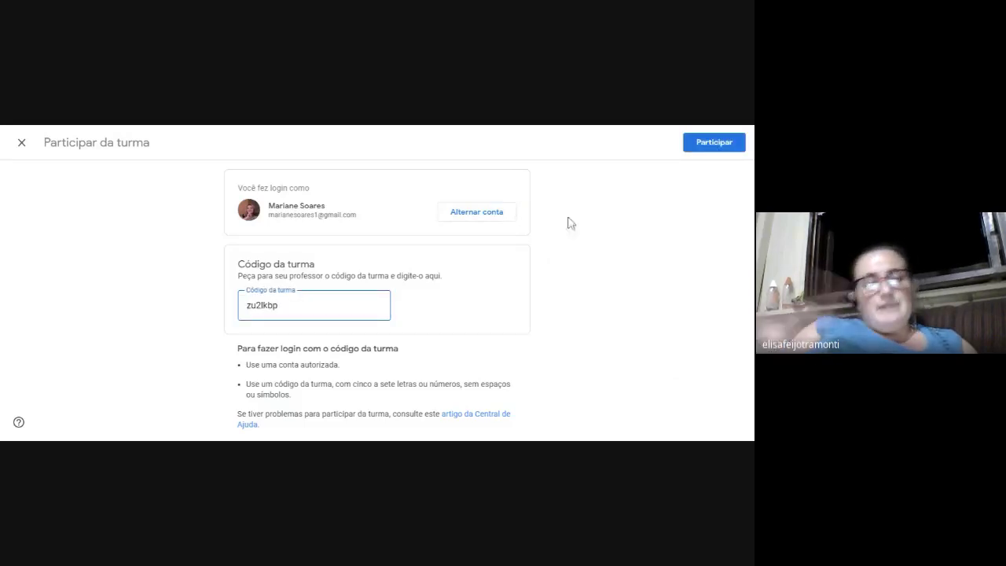
pyautogui.click(713, 145)
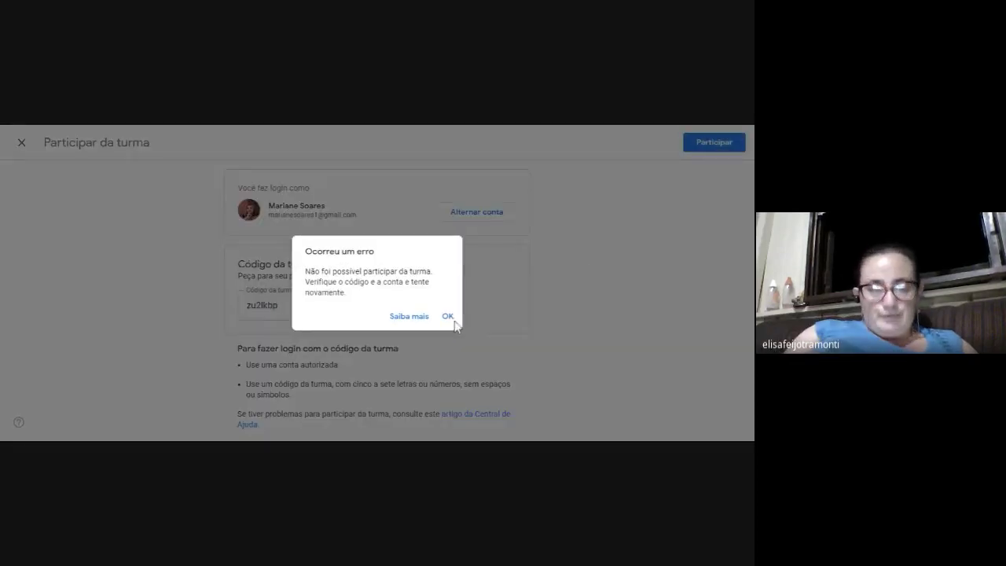
pyautogui.click(447, 317)
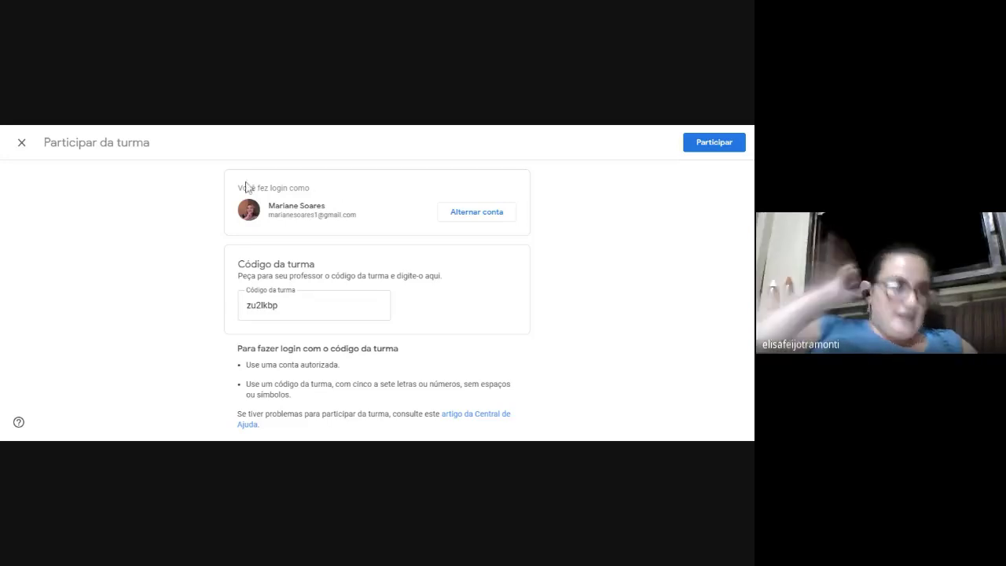
pyautogui.click(22, 142)
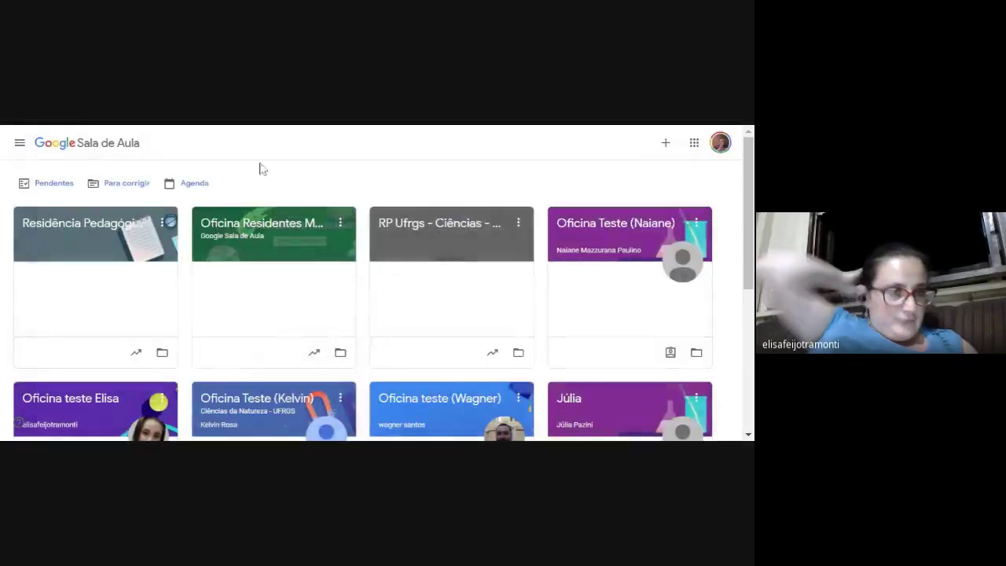
pyautogui.click(299, 231)
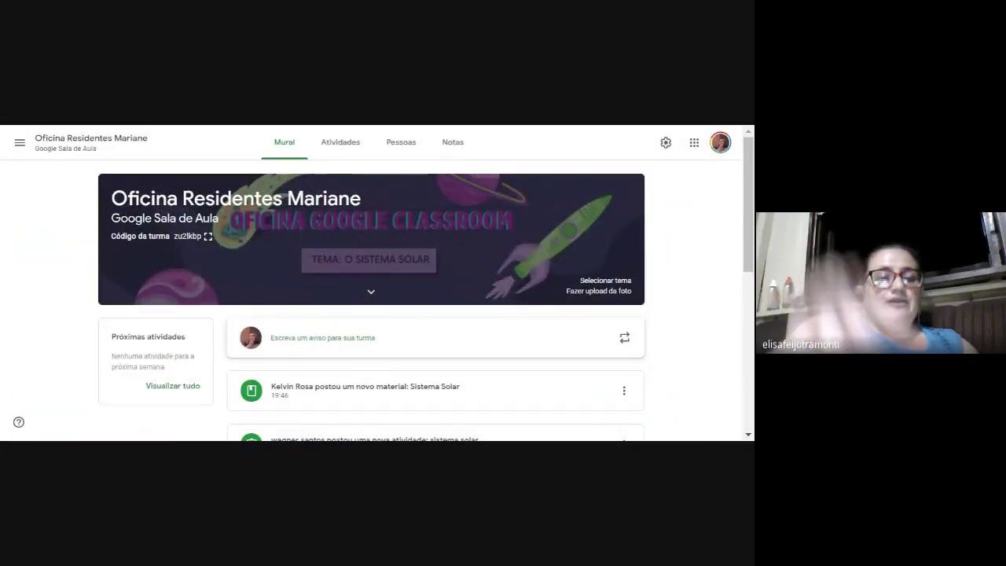
pyautogui.click(397, 146)
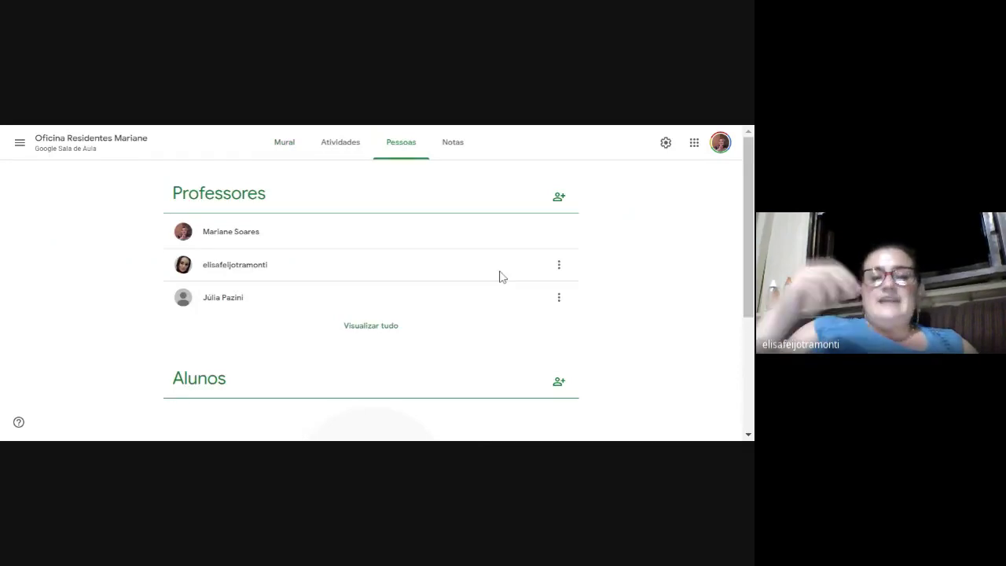
pyautogui.scroll(-2, 495, 283)
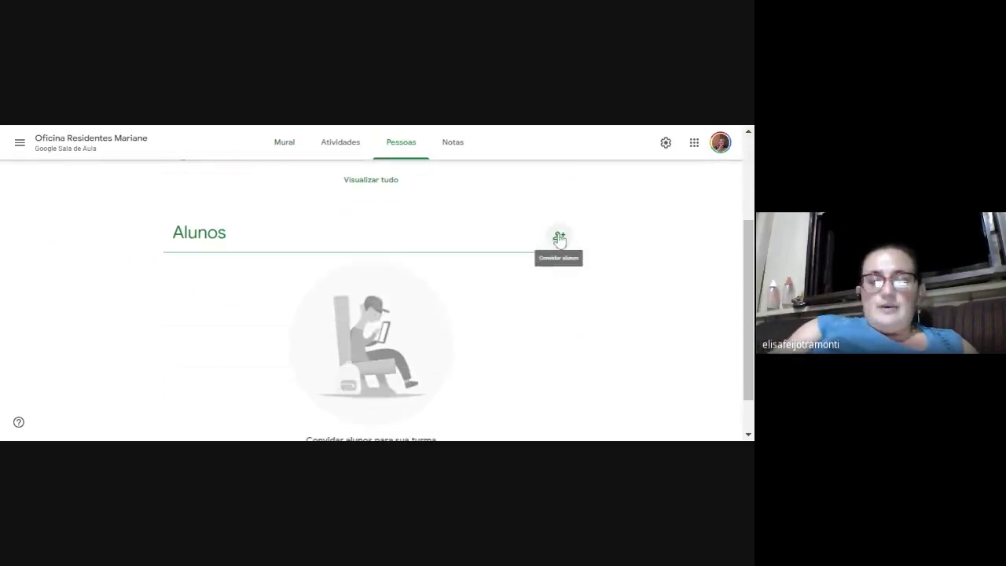
pyautogui.click(559, 237)
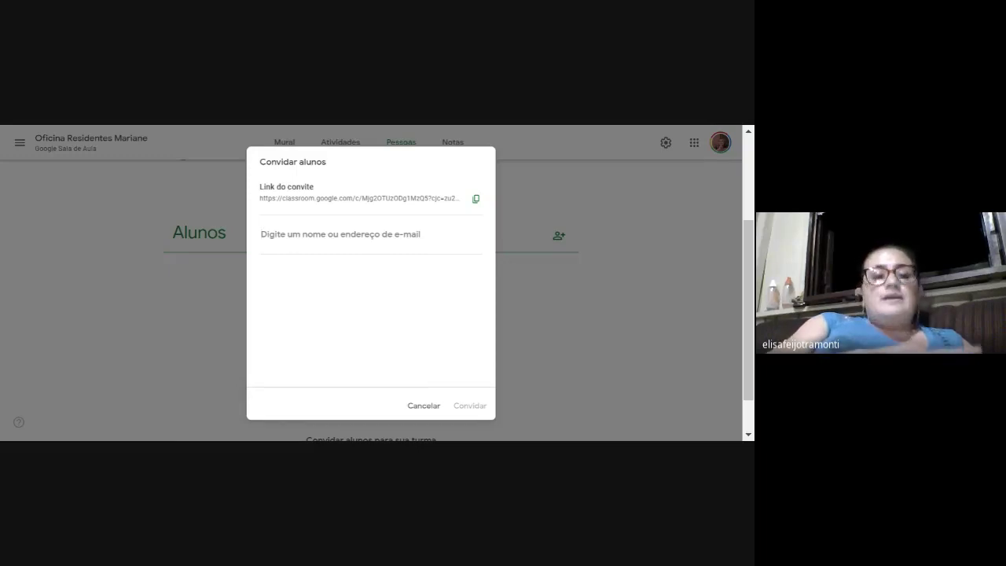
pyautogui.write('~sim')
pyautogui.press('BackSpace')
pyautogui.press('BackSpace')
pyautogui.press('BackSpace')
pyautogui.press('BackSpace')
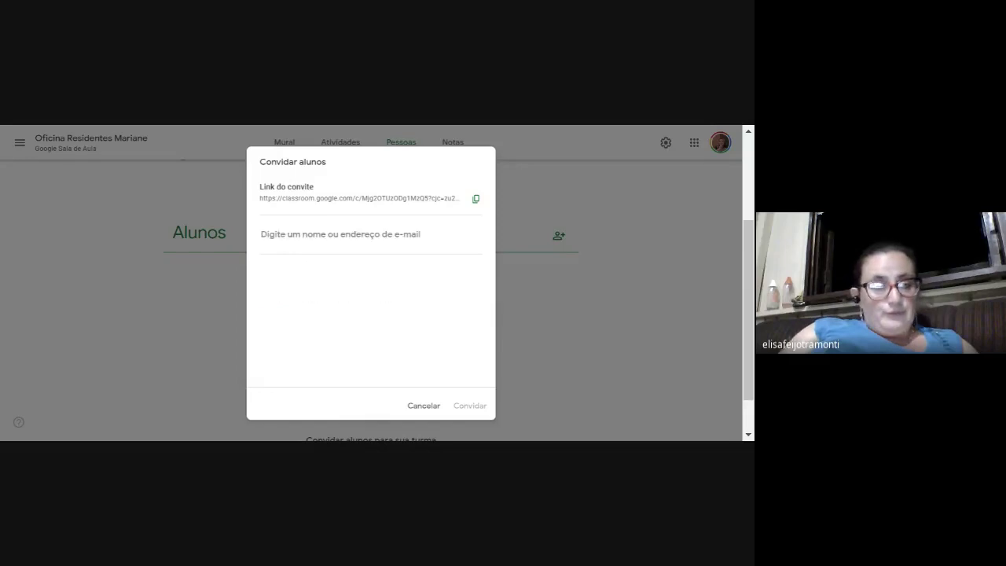
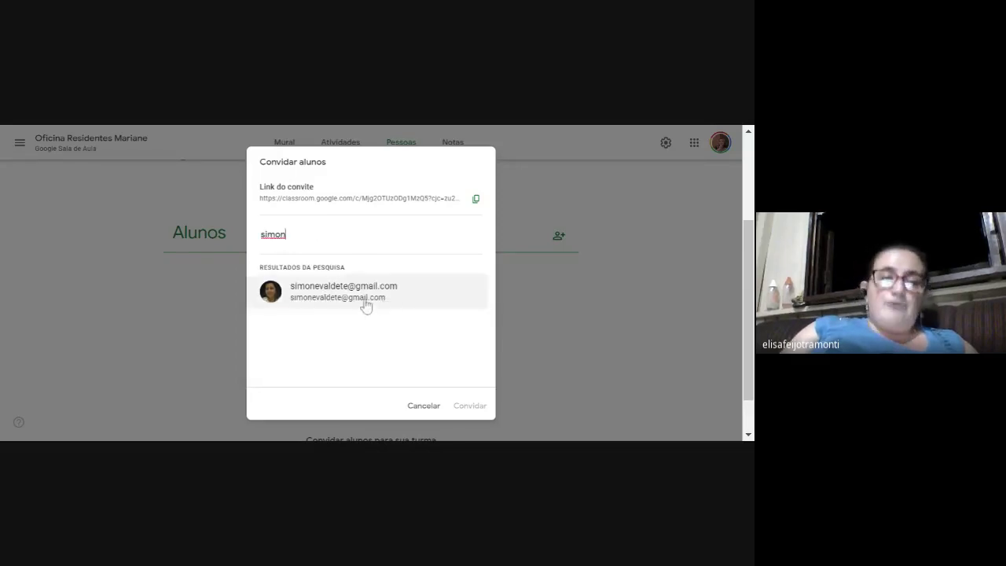
pyautogui.click(365, 305)
pyautogui.click(468, 406)
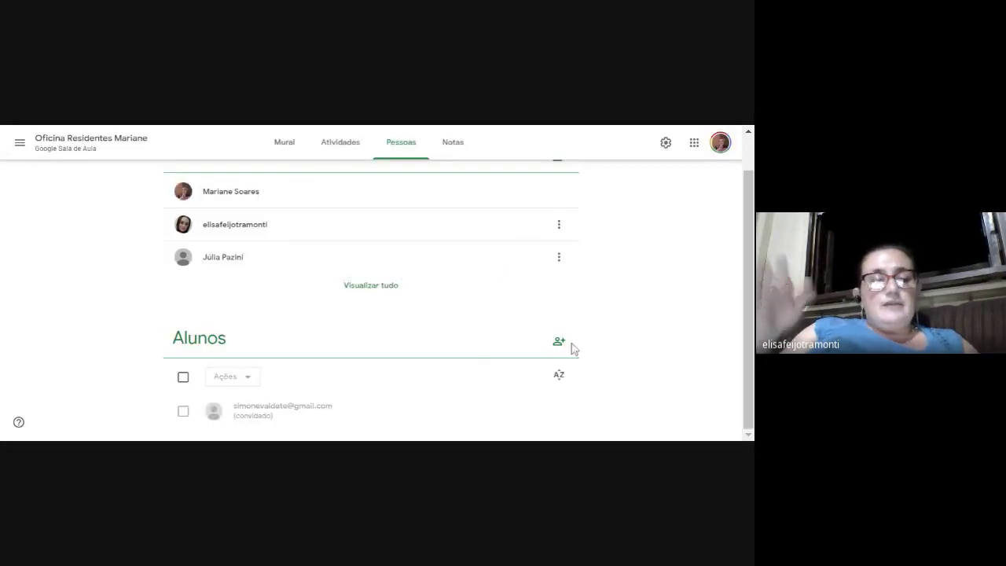
pyautogui.click(559, 342)
pyautogui.write('jose')
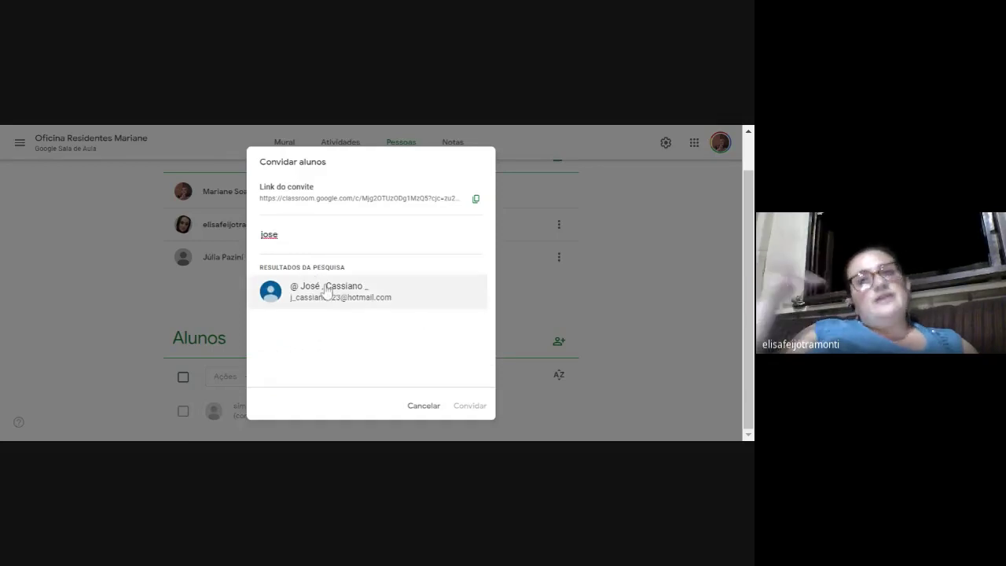
pyautogui.press('BackSpace')
pyautogui.press('BackSpace')
pyautogui.press('BackSpace')
pyautogui.press('BackSpace')
pyautogui.write('gre')
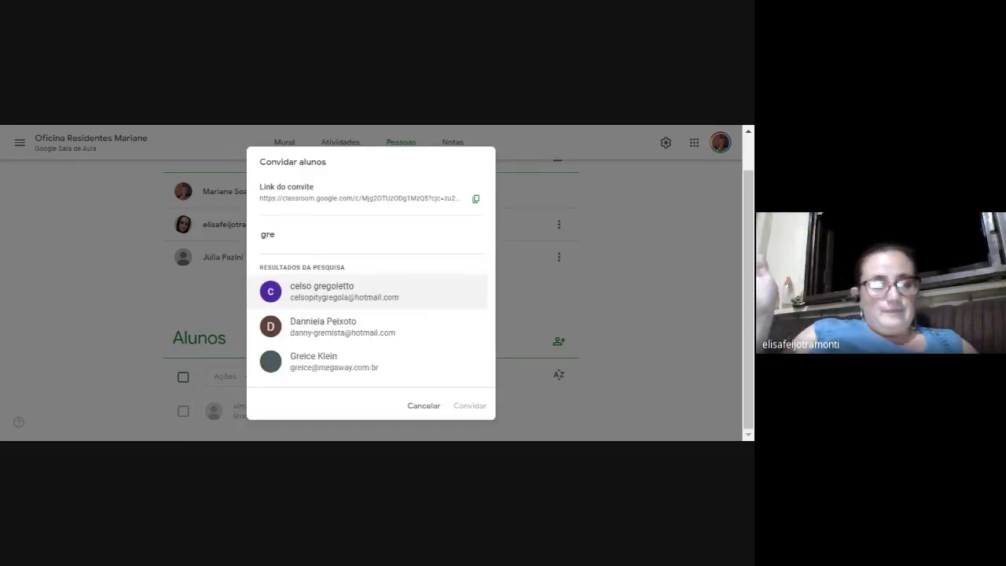
pyautogui.click(335, 363)
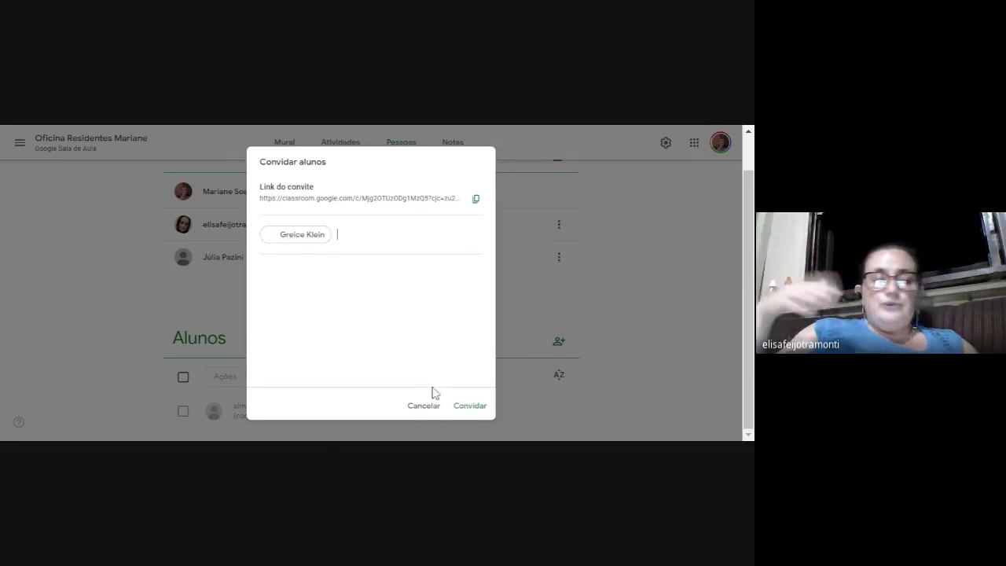
pyautogui.click(469, 407)
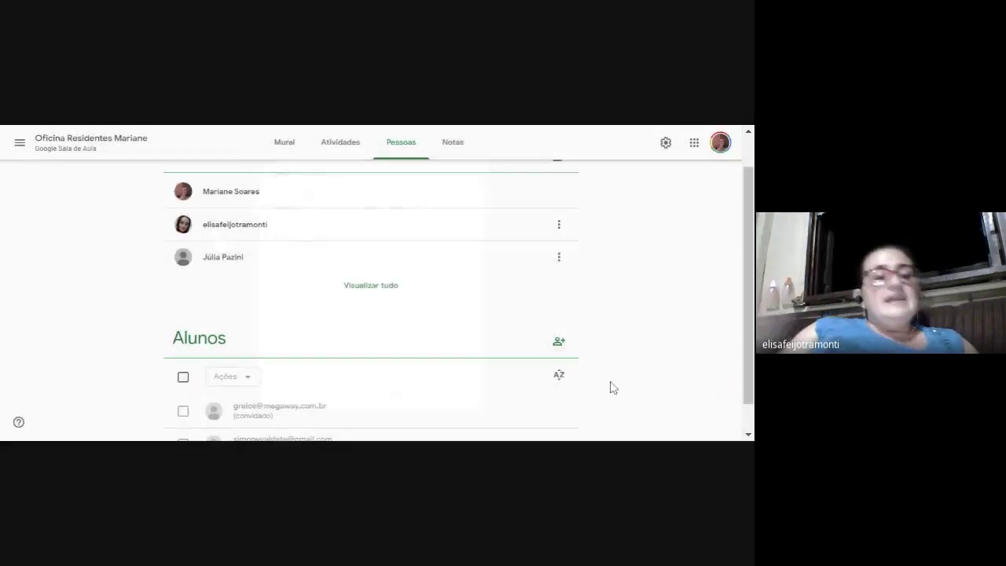
pyautogui.scroll(1, 517, 330)
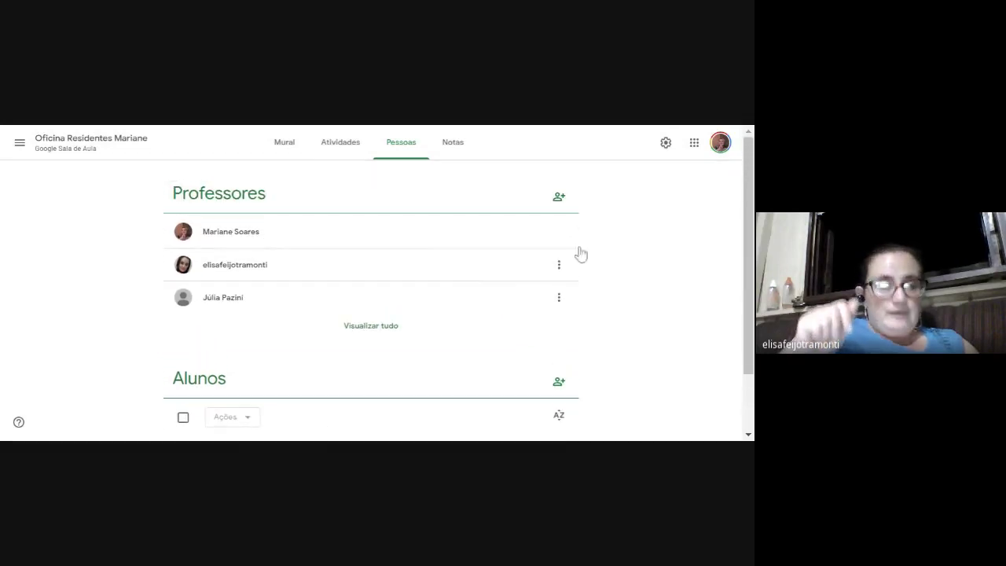
pyautogui.click(559, 199)
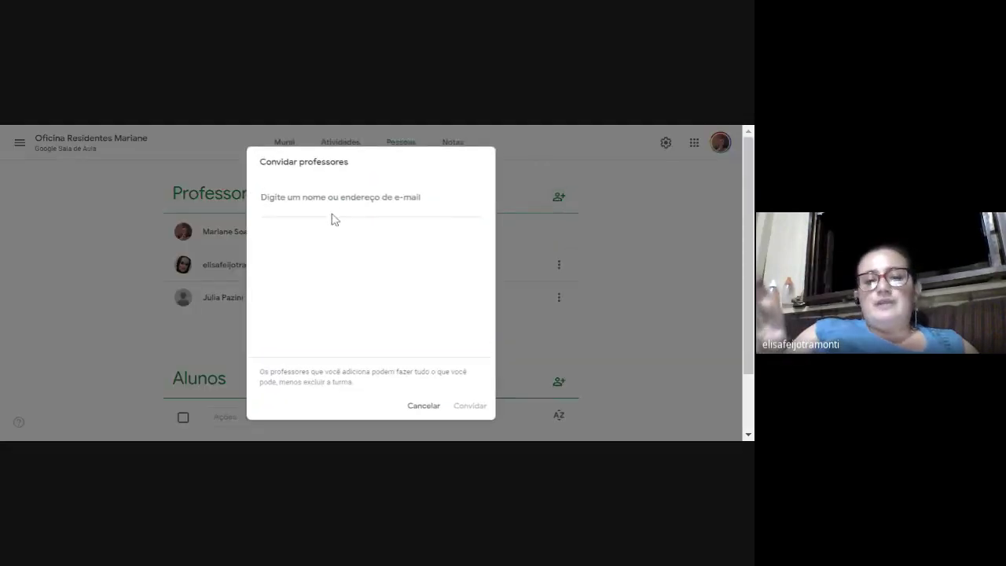
pyautogui.write('ana')
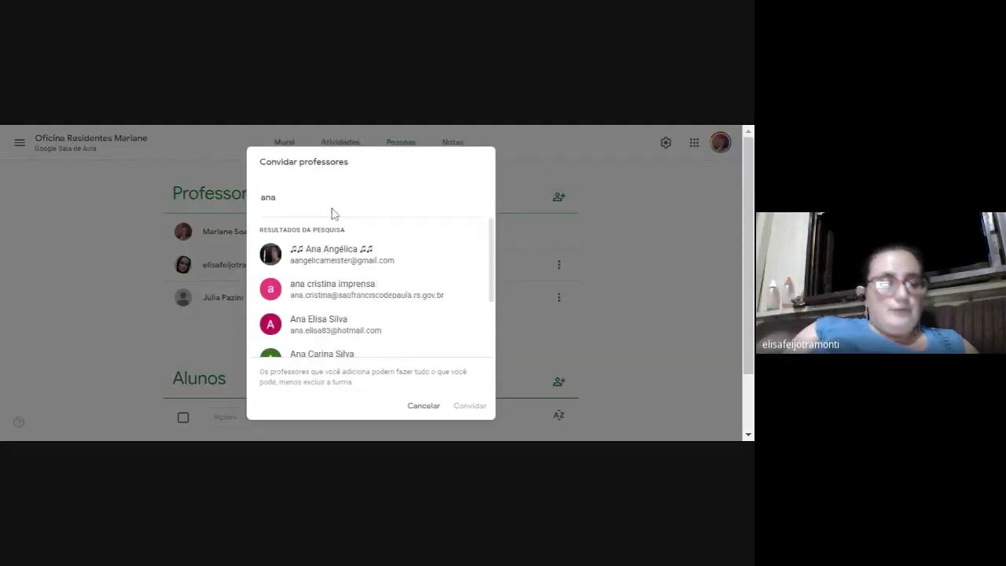
pyautogui.scroll(-2, 382, 310)
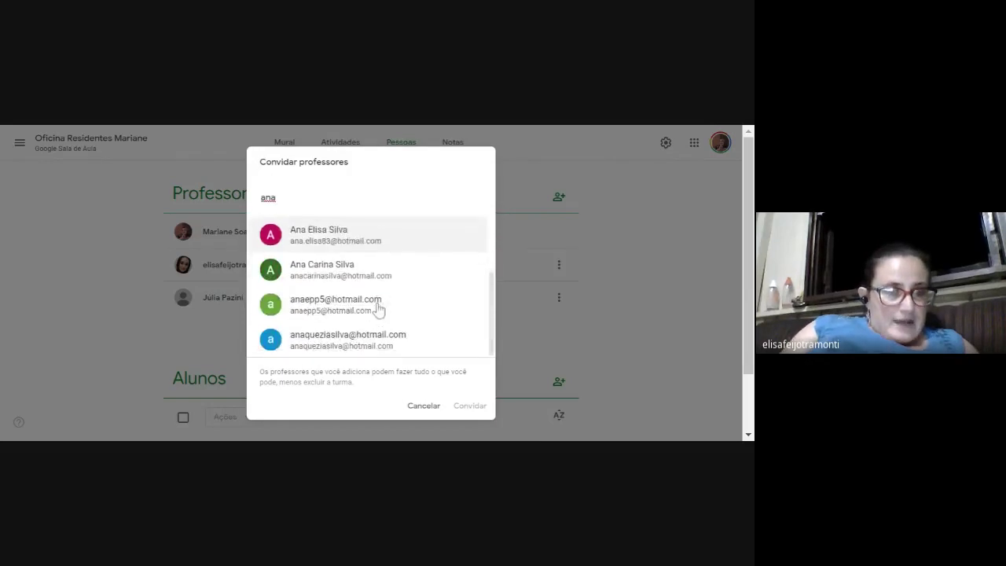
pyautogui.click(431, 407)
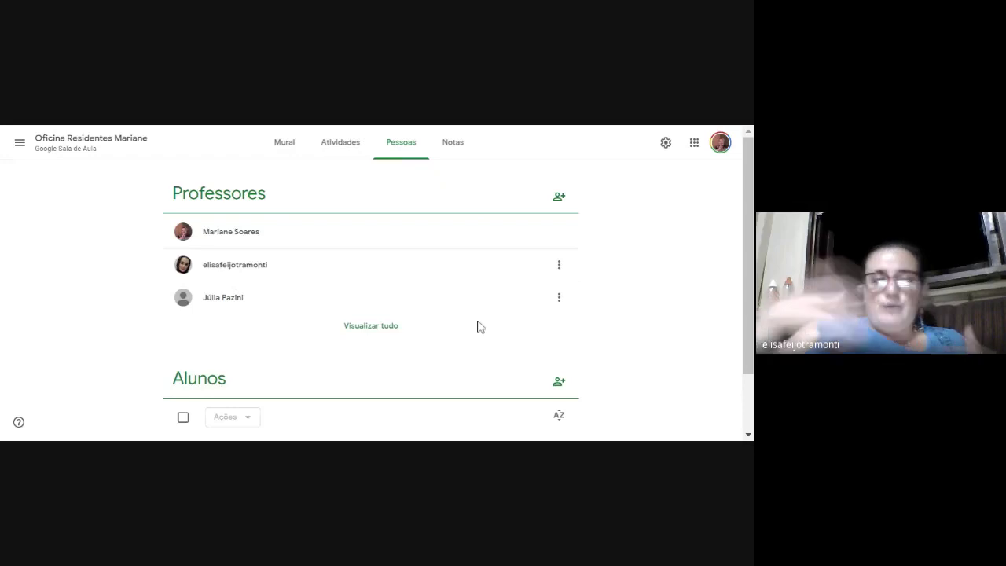
pyautogui.scroll(-2, 477, 326)
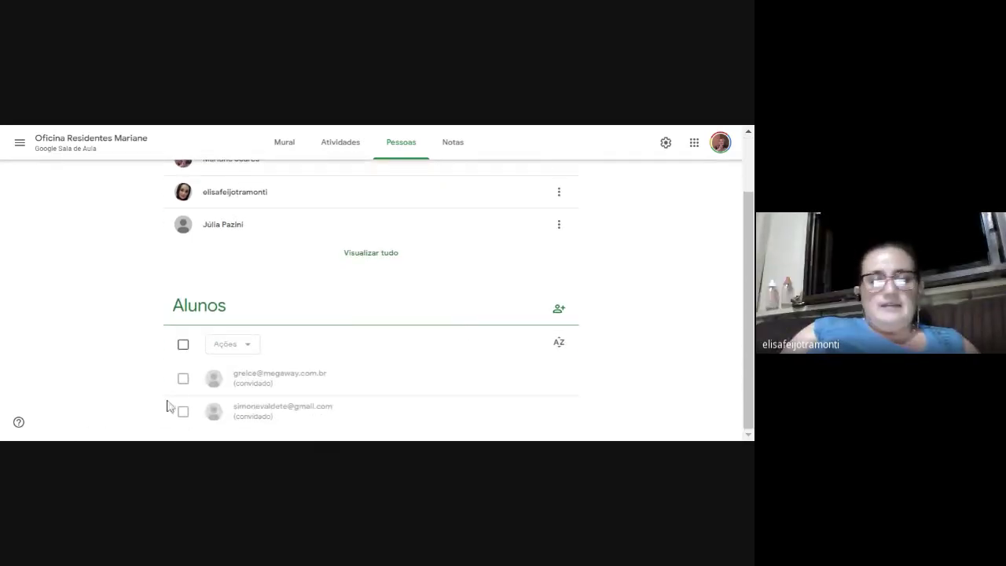
pyautogui.click(182, 378)
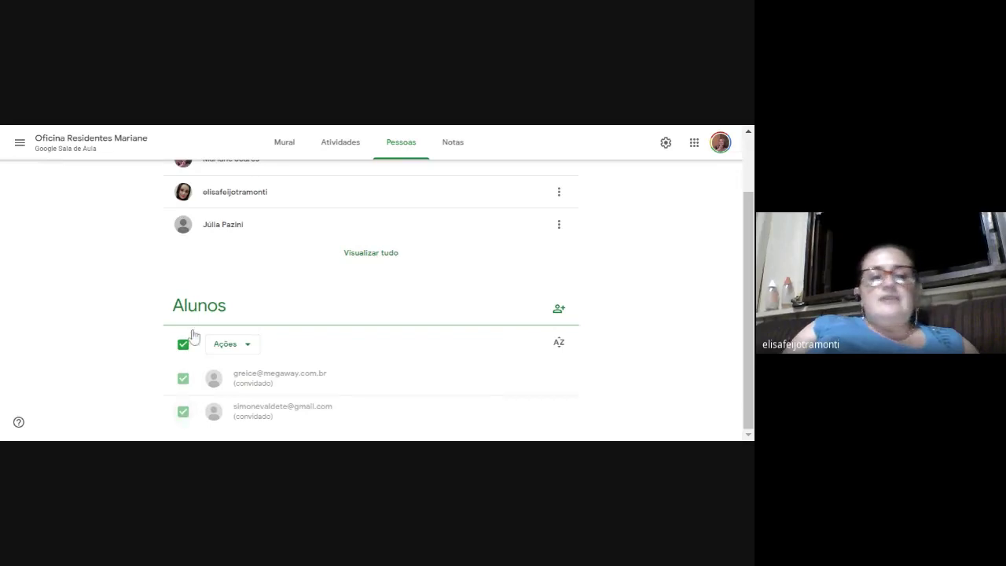
pyautogui.scroll(1, 192, 335)
pyautogui.click(284, 143)
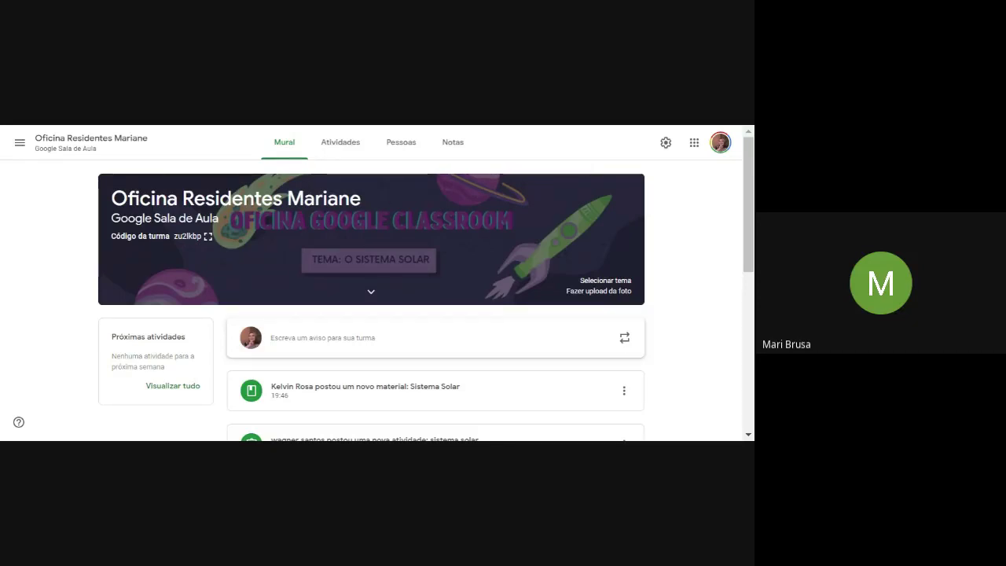
# Remove the newly joined student from the Pessoas list, then go to the Atividades page.
pyautogui.click(405, 146)
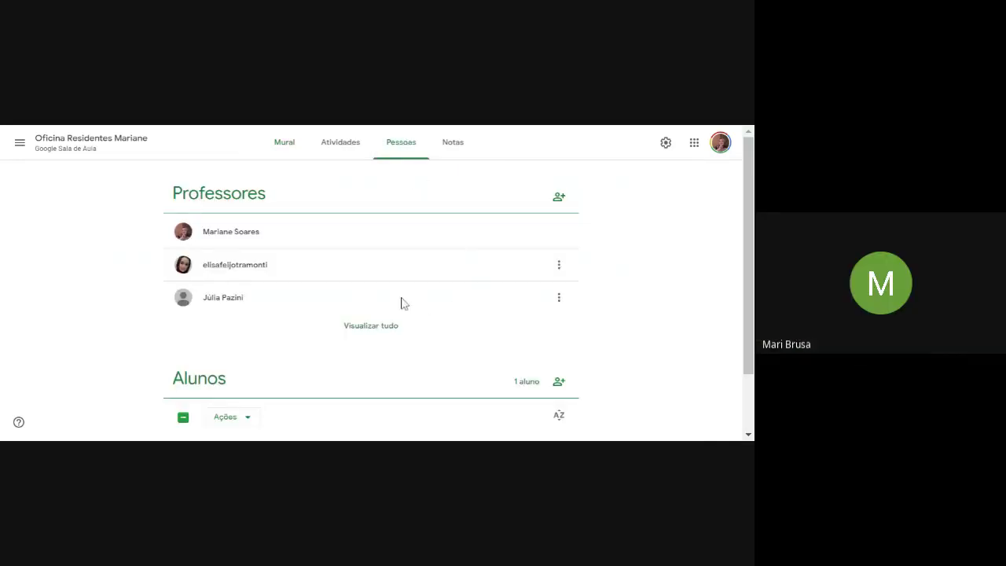
pyautogui.scroll(-1, 403, 302)
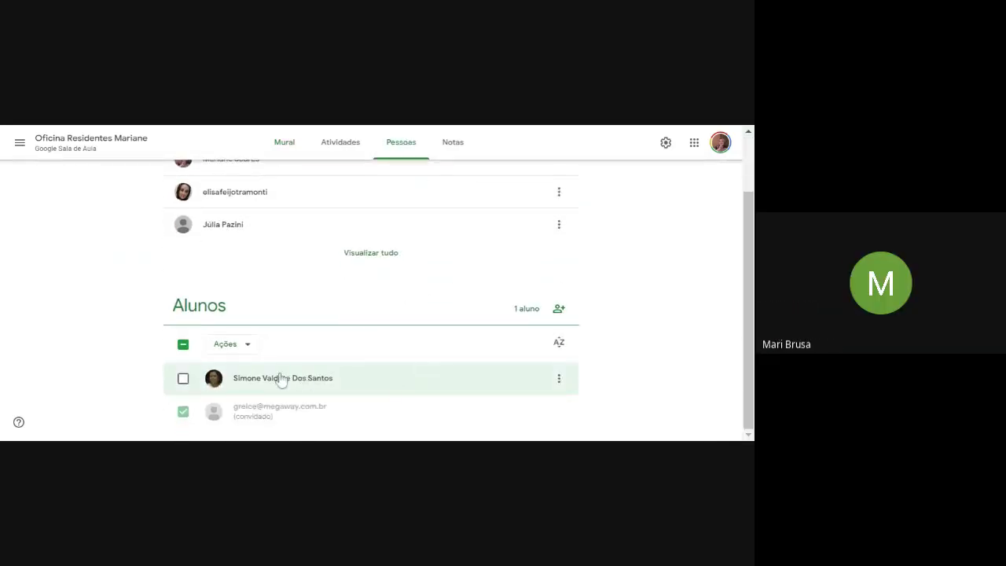
pyautogui.click(184, 378)
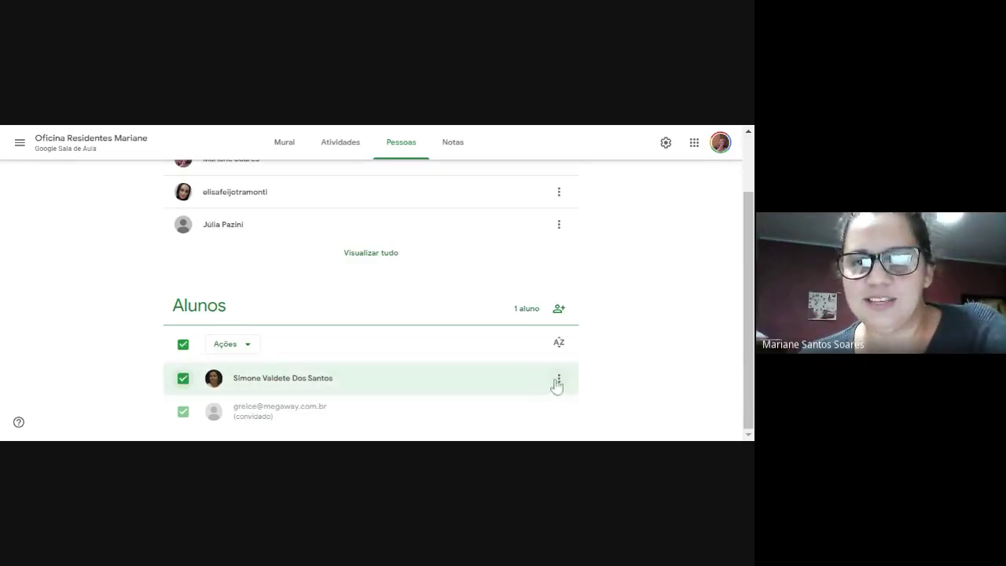
pyautogui.click(559, 380)
pyautogui.click(492, 403)
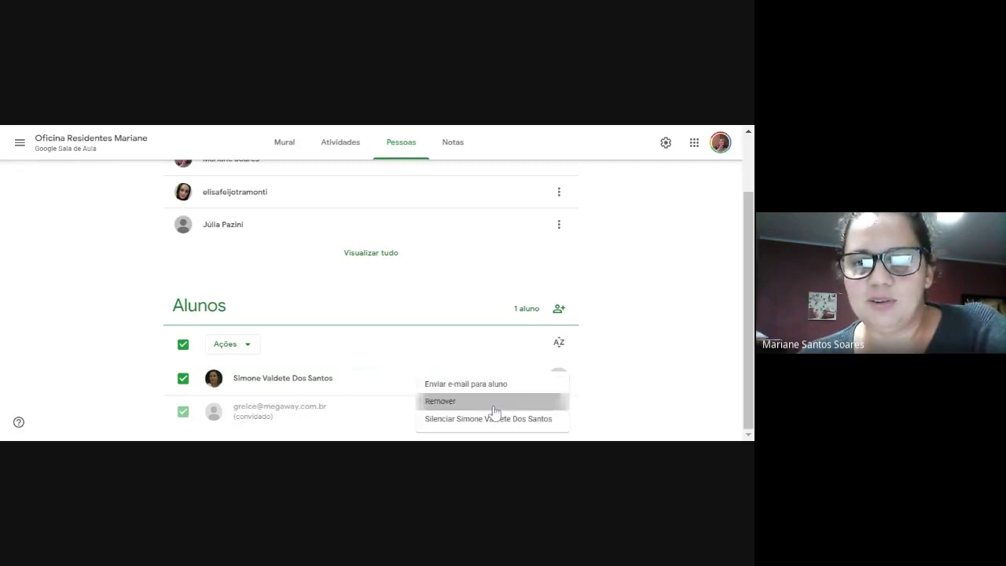
pyautogui.click(465, 313)
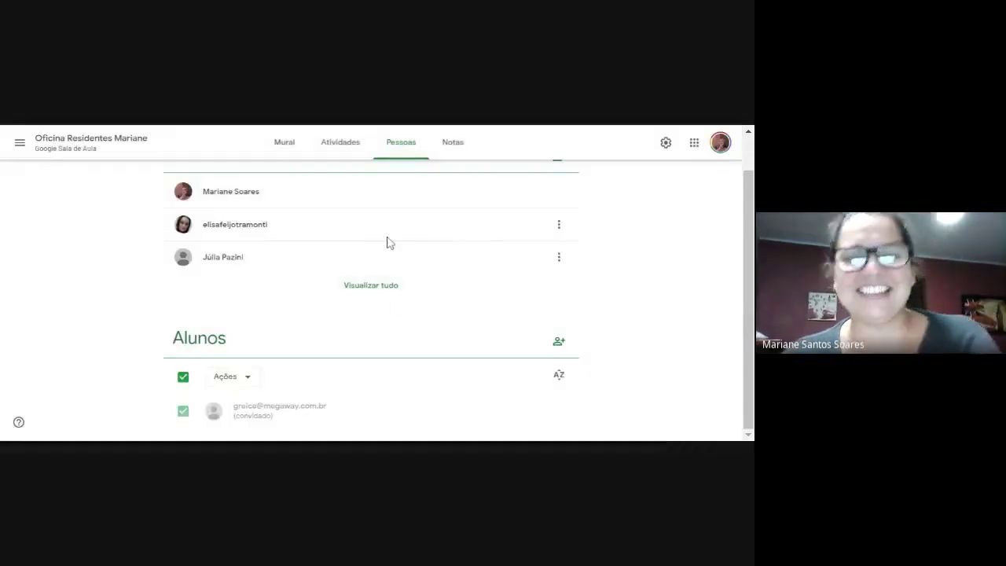
pyautogui.click(332, 150)
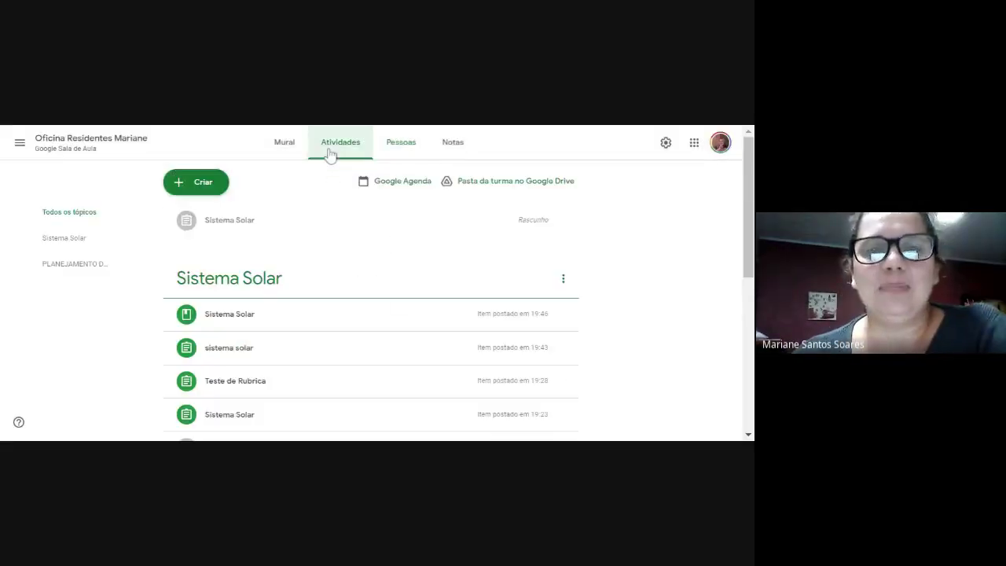
pyautogui.click(288, 151)
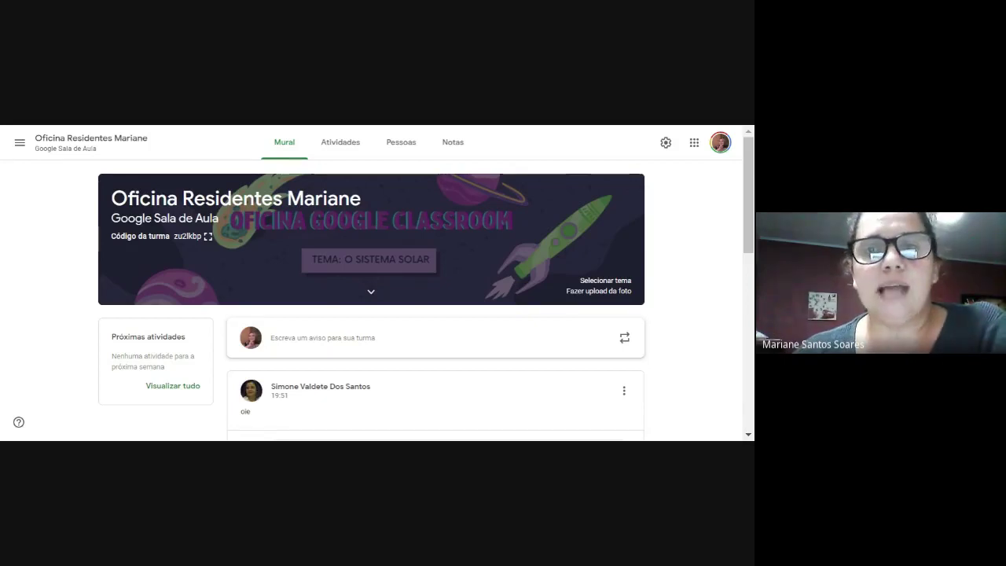
pyautogui.click(397, 141)
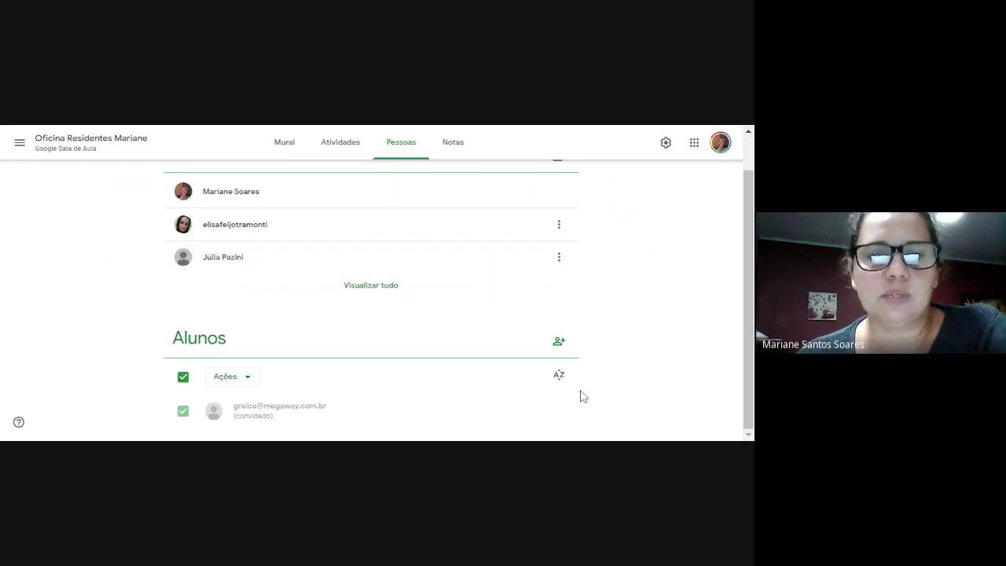
pyautogui.click(250, 380)
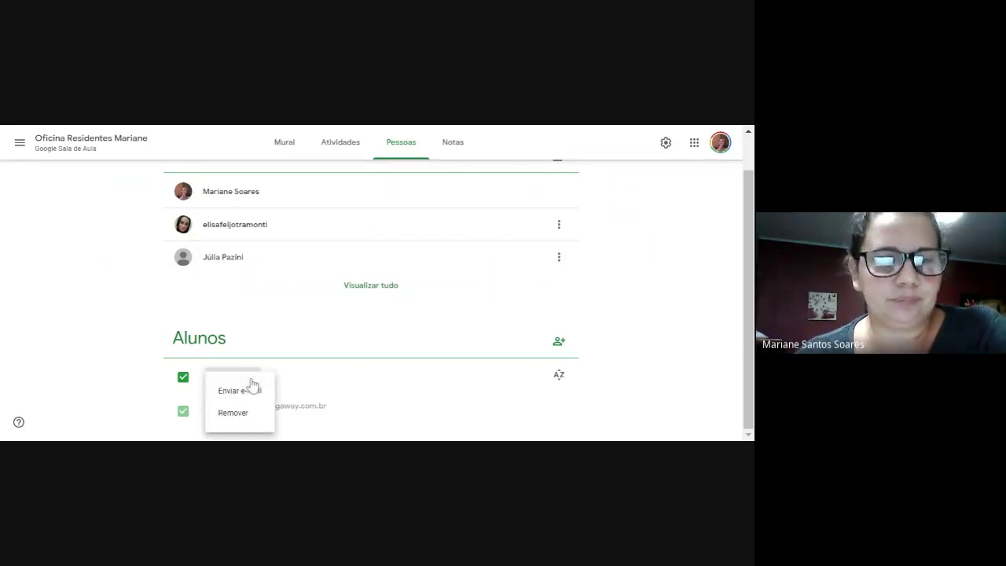
pyautogui.click(119, 323)
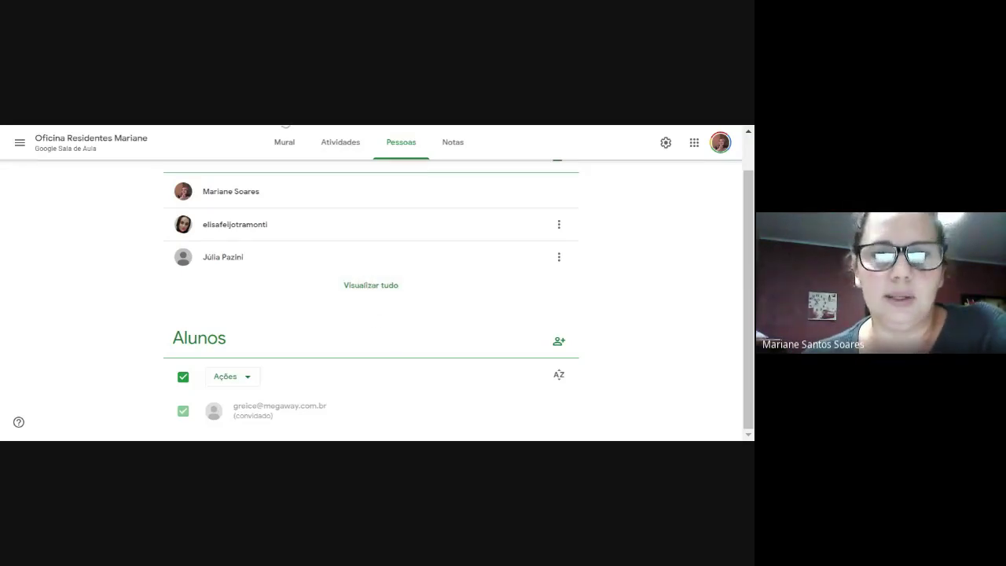
pyautogui.click(338, 149)
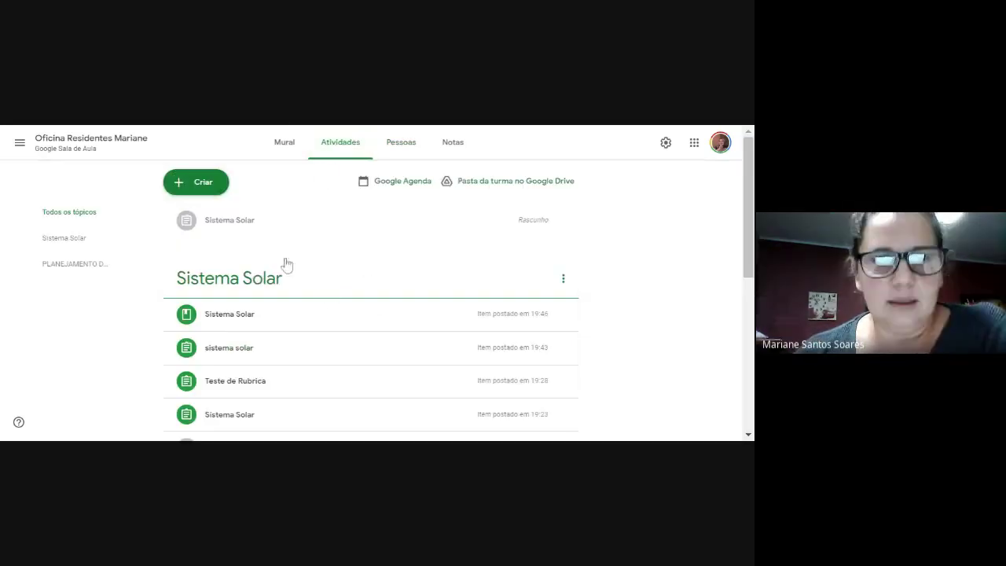
pyautogui.scroll(-2, 233, 246)
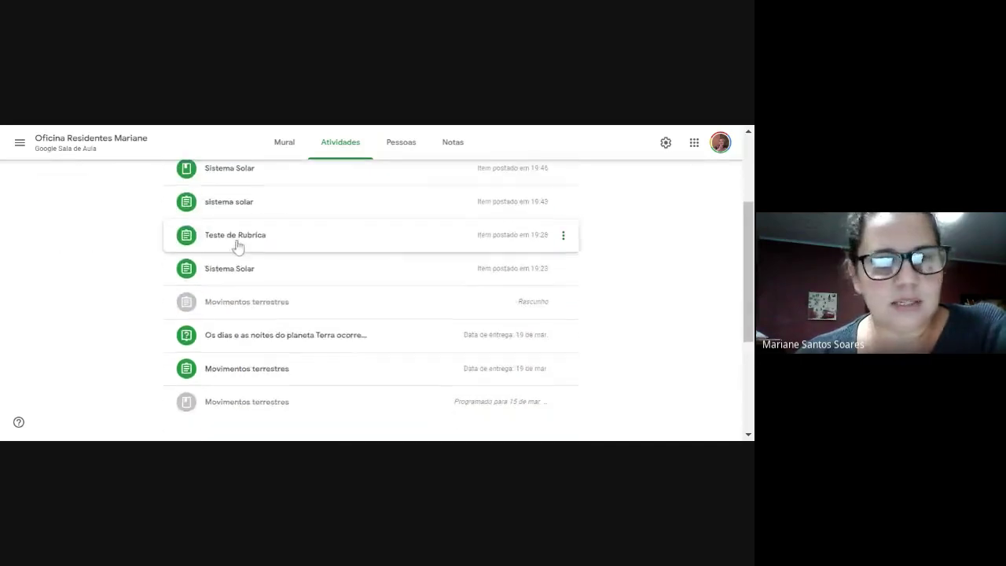
pyautogui.scroll(2, 246, 220)
pyautogui.click(203, 180)
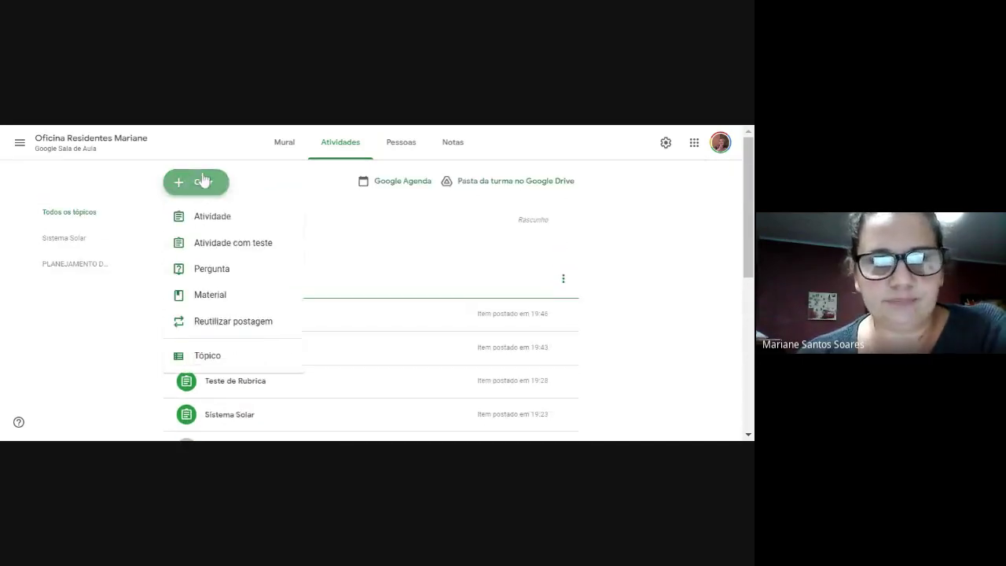
pyautogui.click(231, 250)
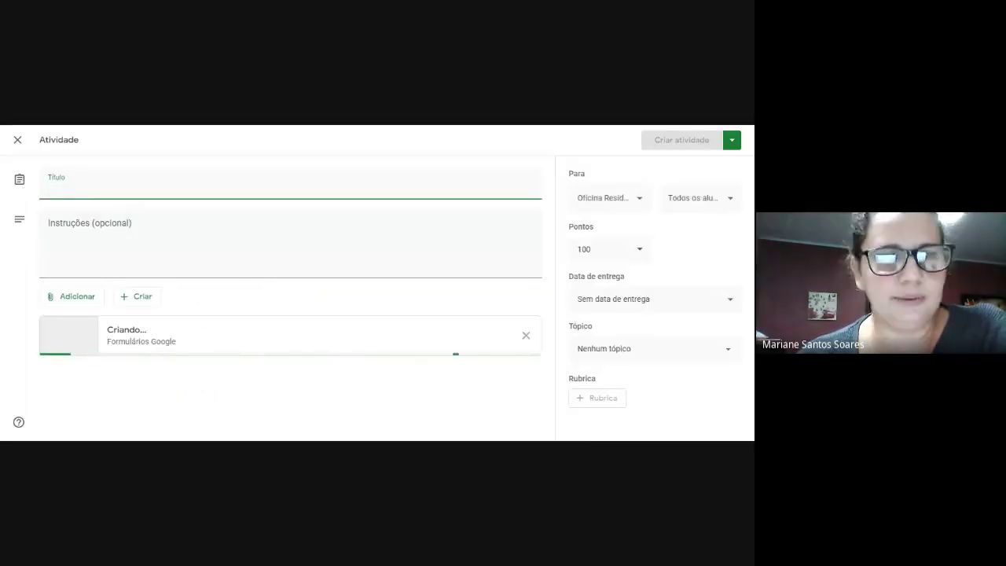
pyautogui.write('test')
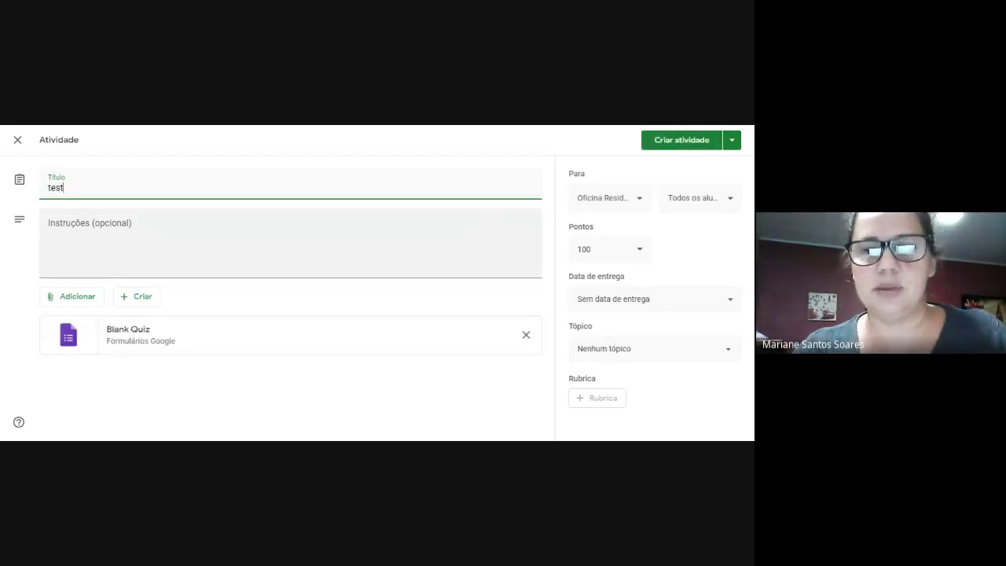
pyautogui.press('BackSpace')
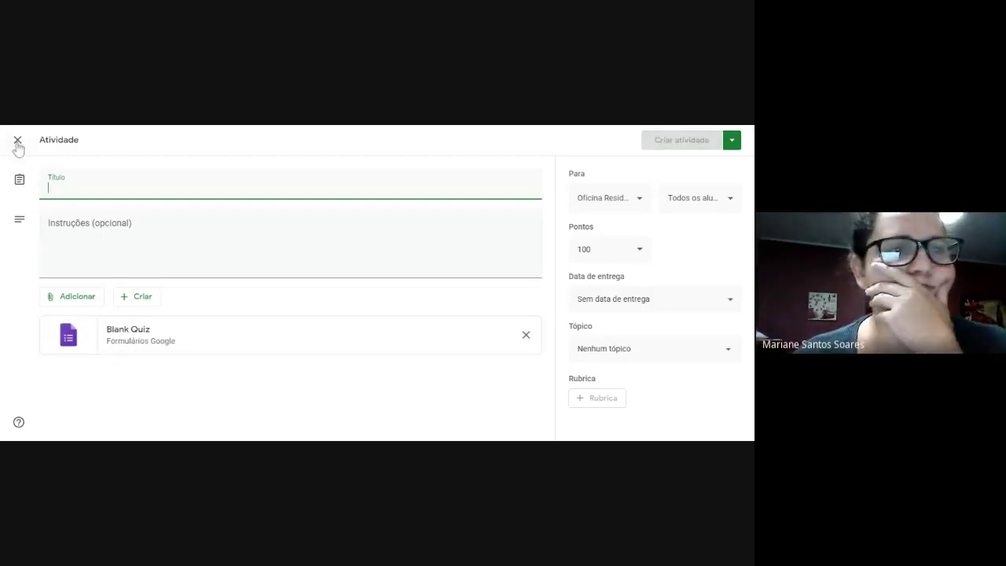
pyautogui.click(17, 140)
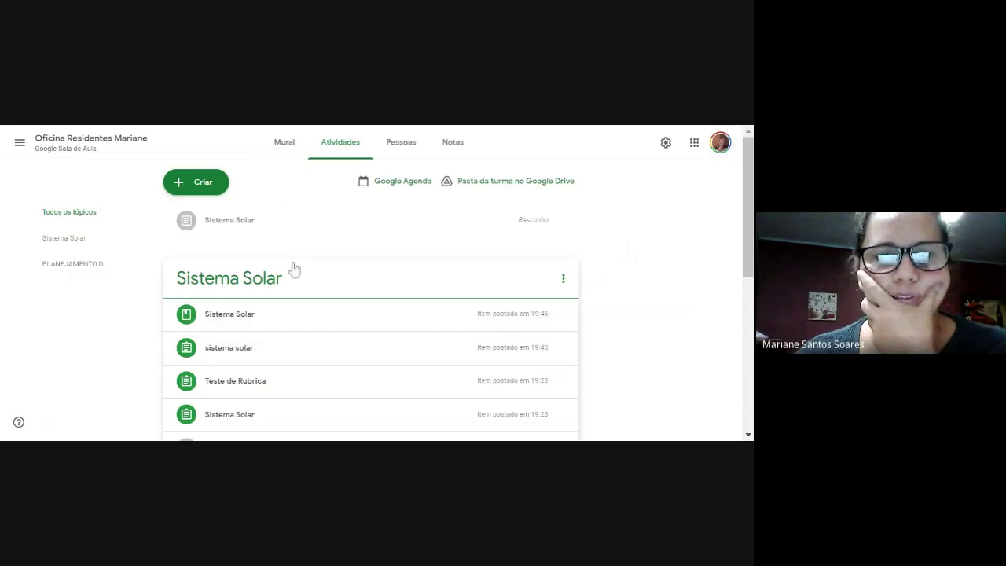
# Edit the Teste de Rubrica activity and open its 'Rubrica: 3 critérios • 100 pts' rubric.
pyautogui.click(247, 382)
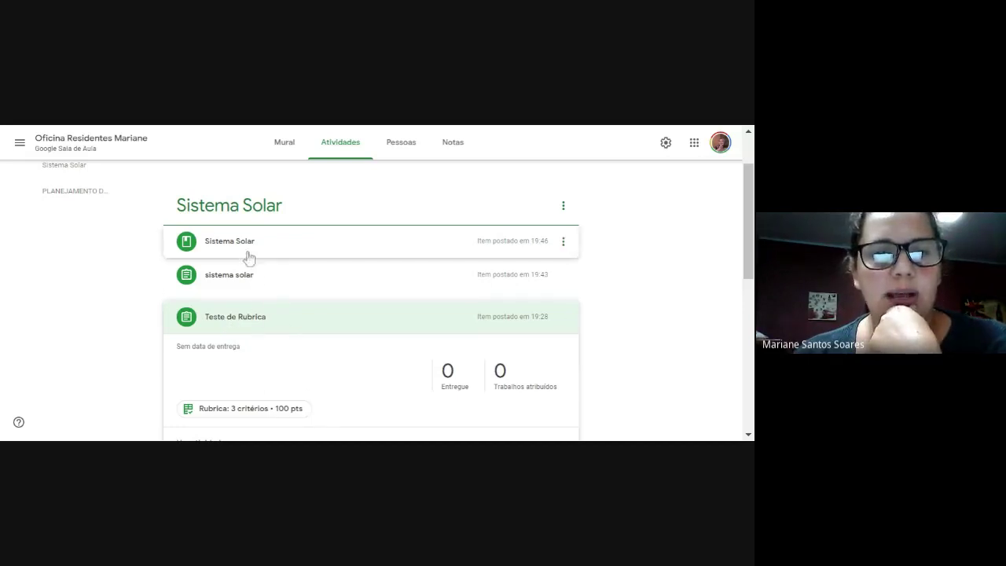
pyautogui.click(564, 319)
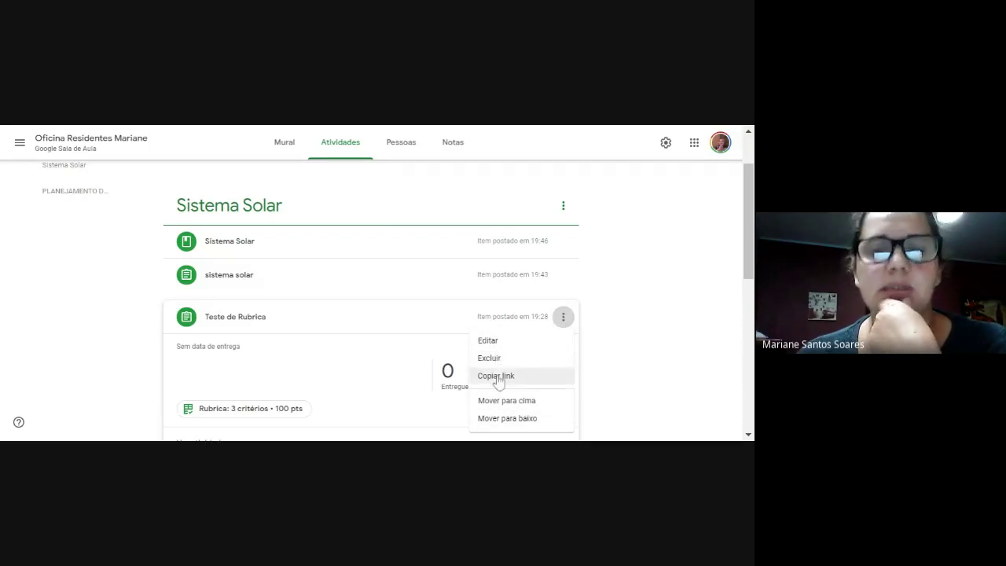
pyautogui.click(487, 341)
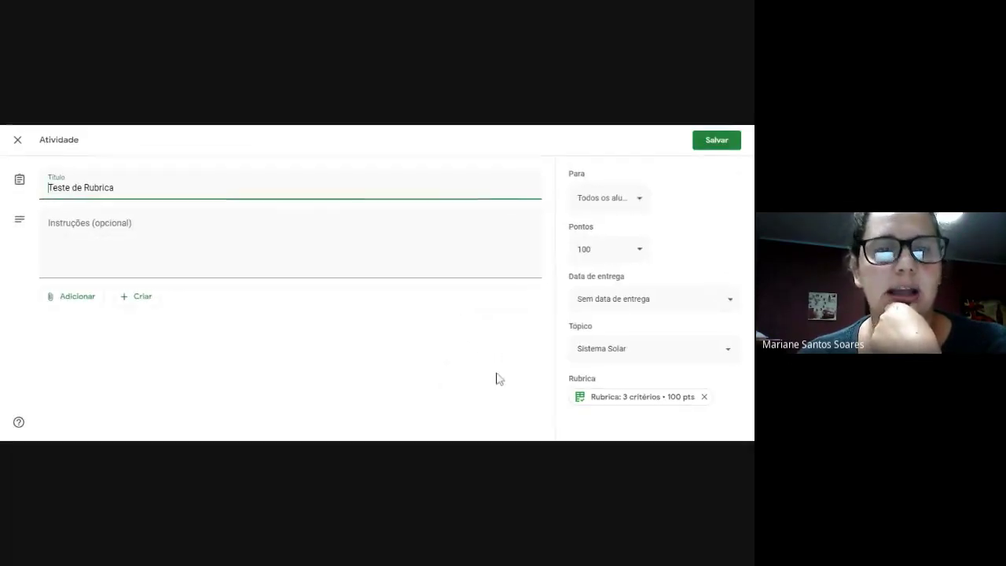
pyautogui.click(643, 399)
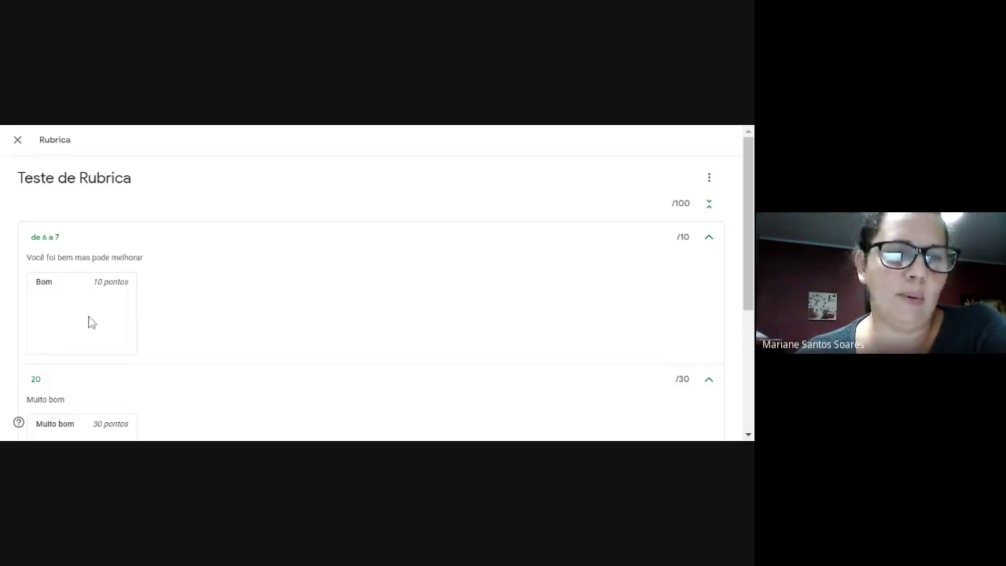
# Read through the rubric's criteria worth 10, 30 and 60 points, then close it.
pyautogui.scroll(-2, 90, 322)
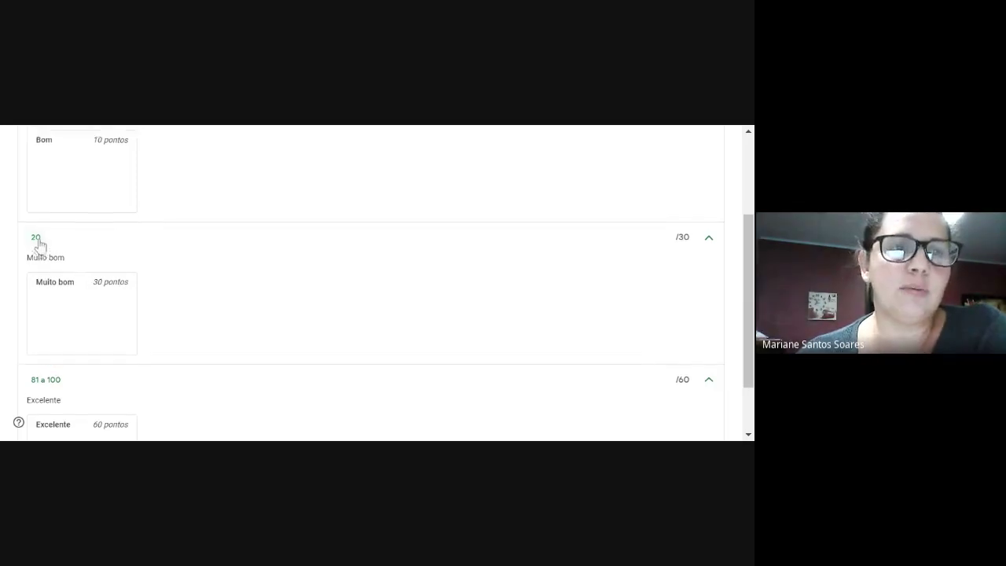
pyautogui.scroll(2, 47, 252)
pyautogui.scroll(-2, 78, 290)
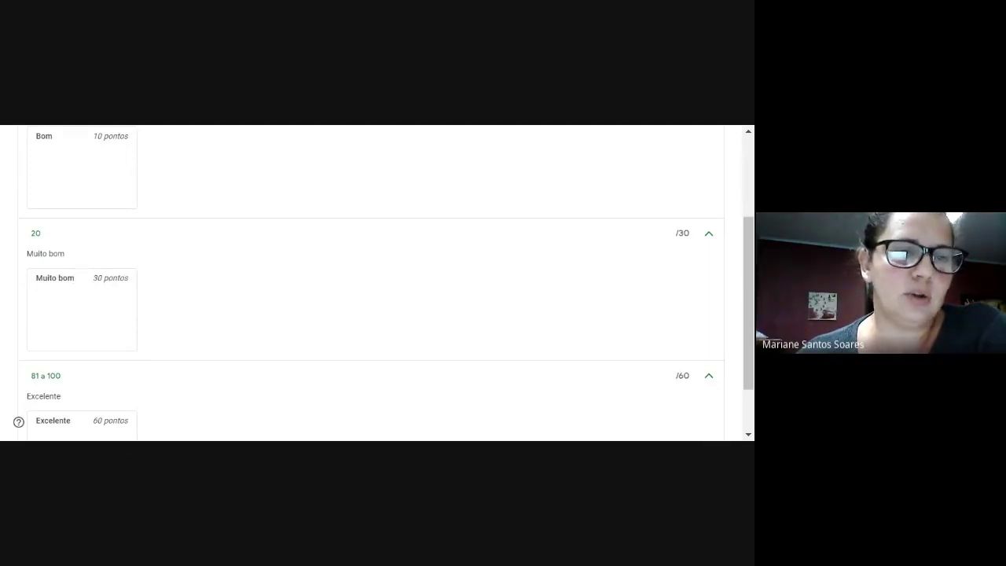
pyautogui.scroll(-1, 129, 346)
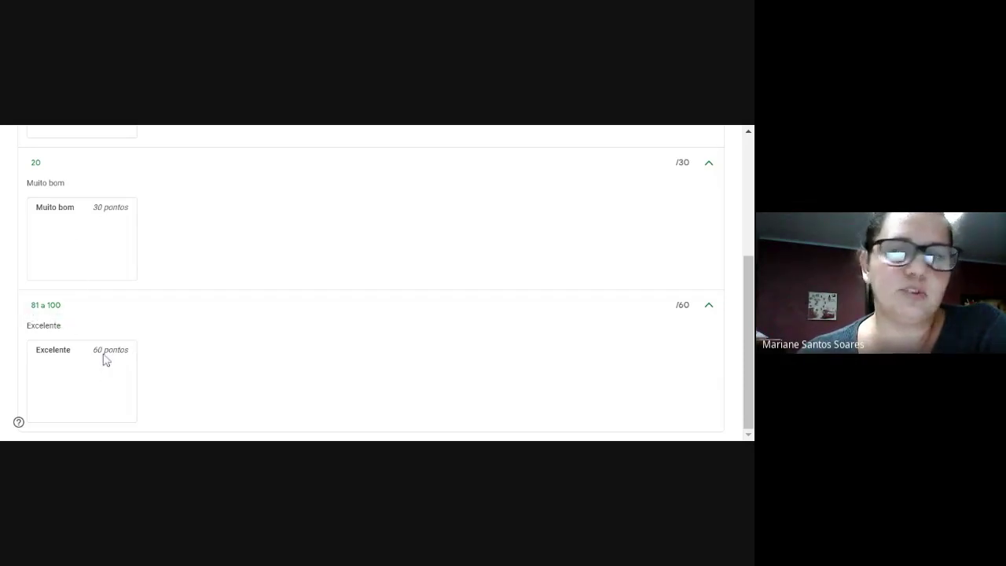
pyautogui.scroll(4, 678, 304)
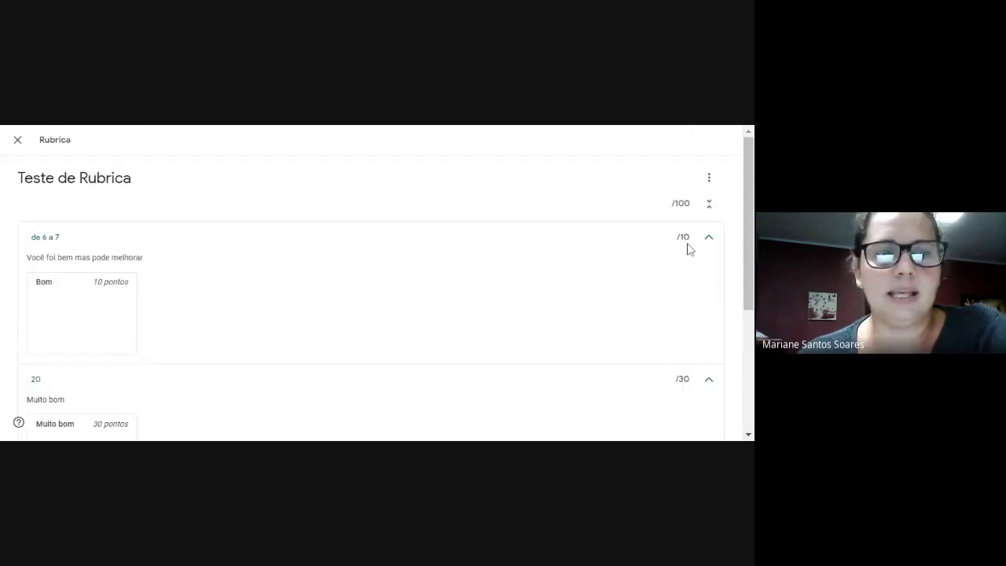
pyautogui.scroll(-2, 679, 268)
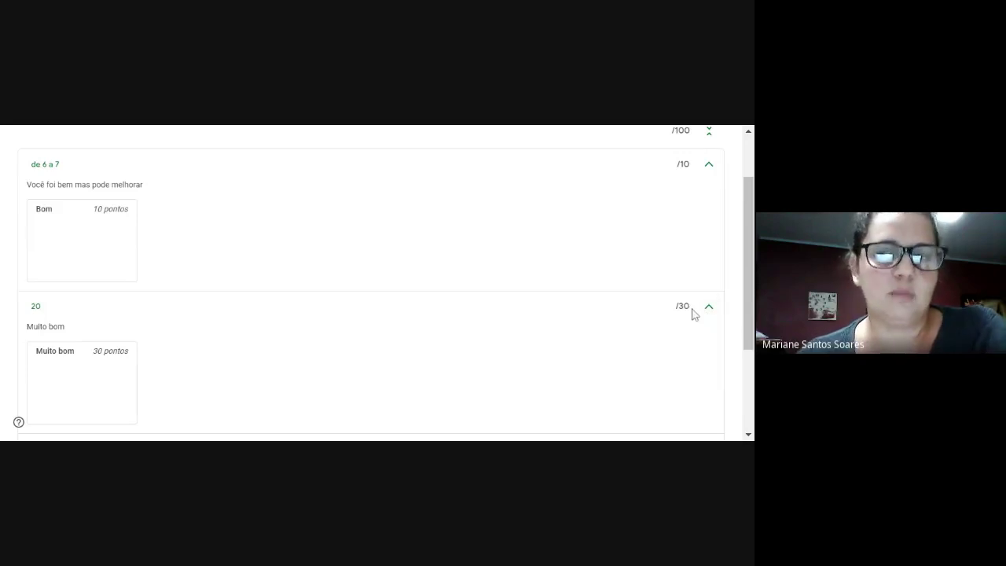
pyautogui.scroll(-4, 692, 313)
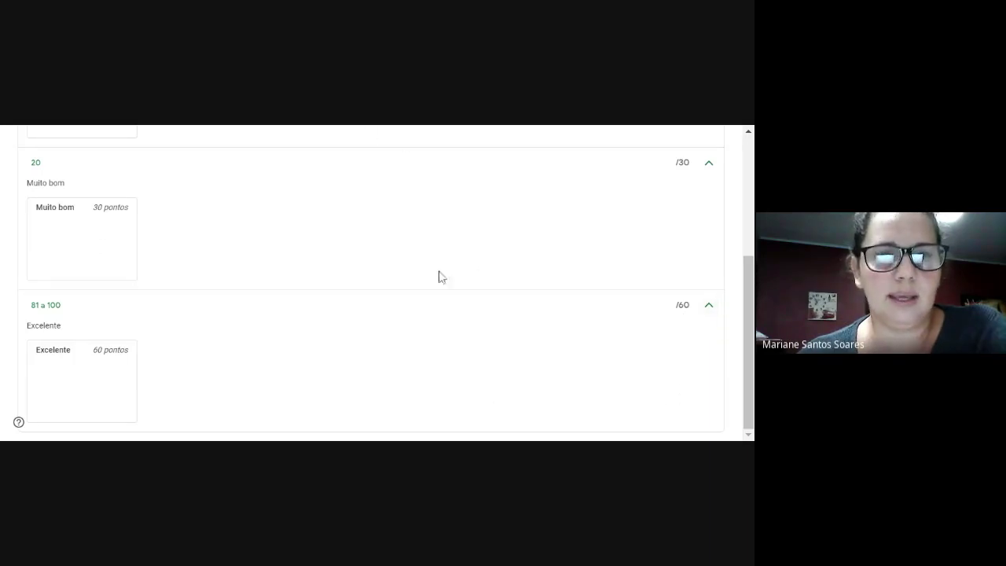
pyautogui.scroll(5, 472, 268)
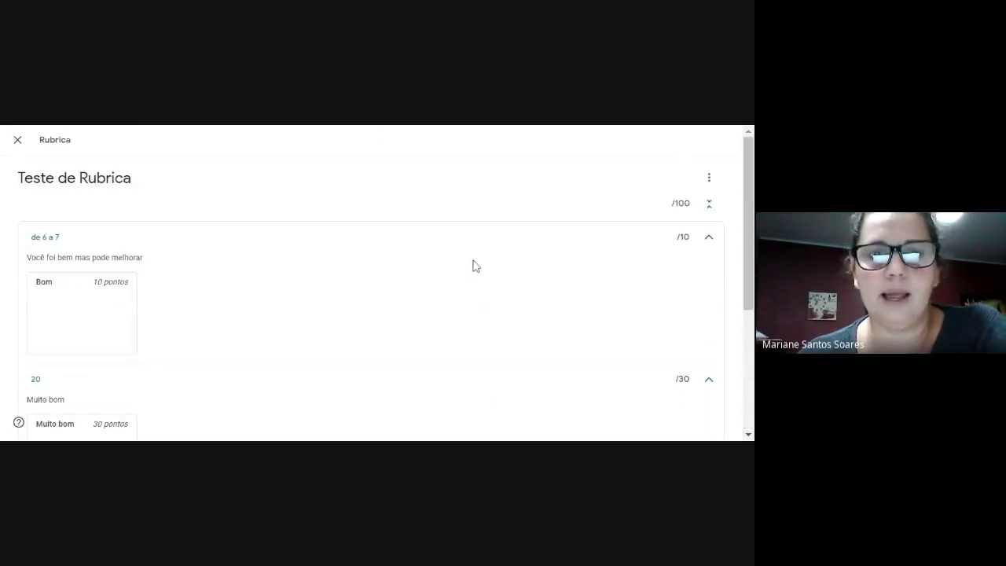
pyautogui.click(17, 140)
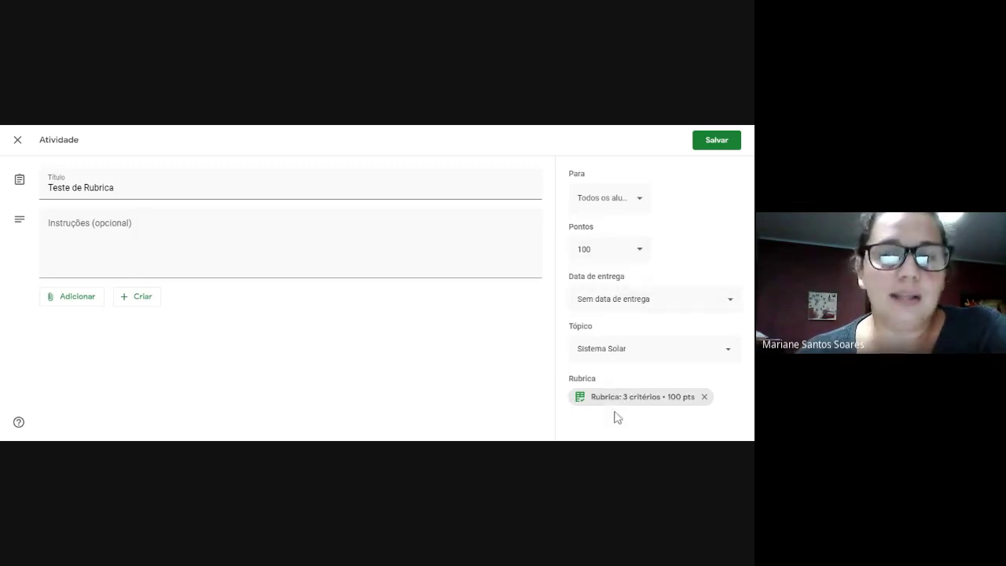
# Attach a new blank form via Criar > Formulários and return to its editor.
pyautogui.click(130, 298)
pyautogui.click(165, 389)
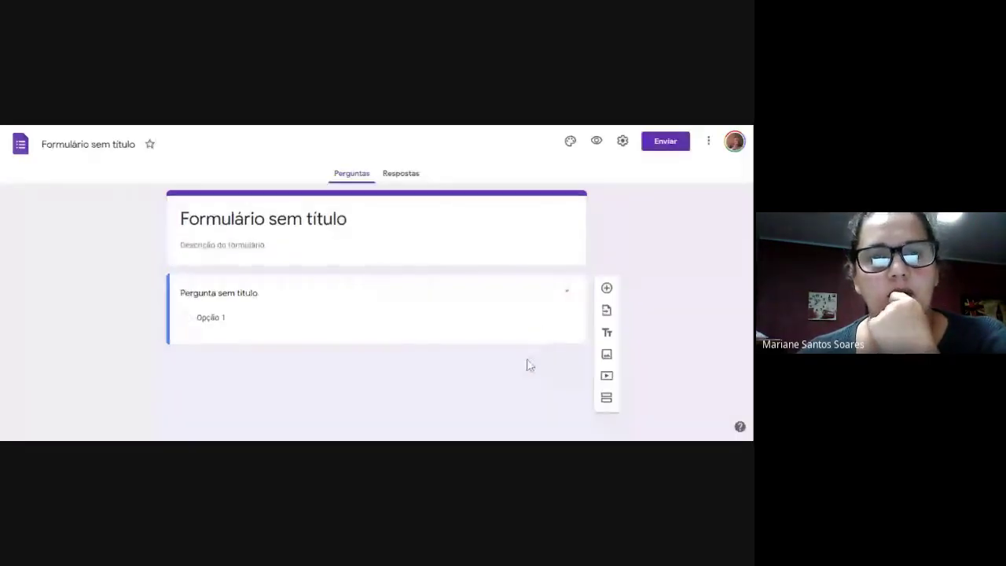
pyautogui.click(333, 127)
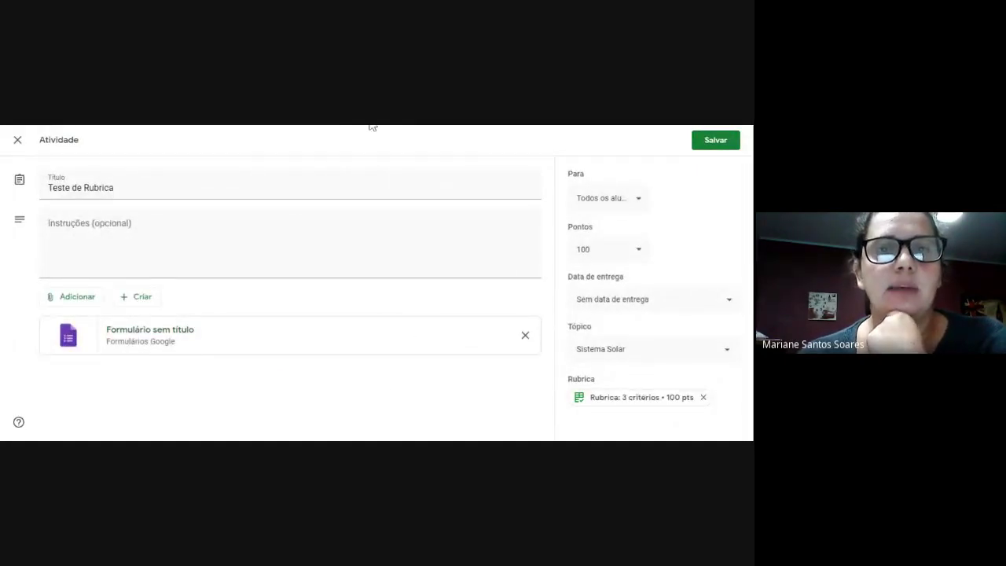
pyautogui.hotkey('ctrl', 'Tab')
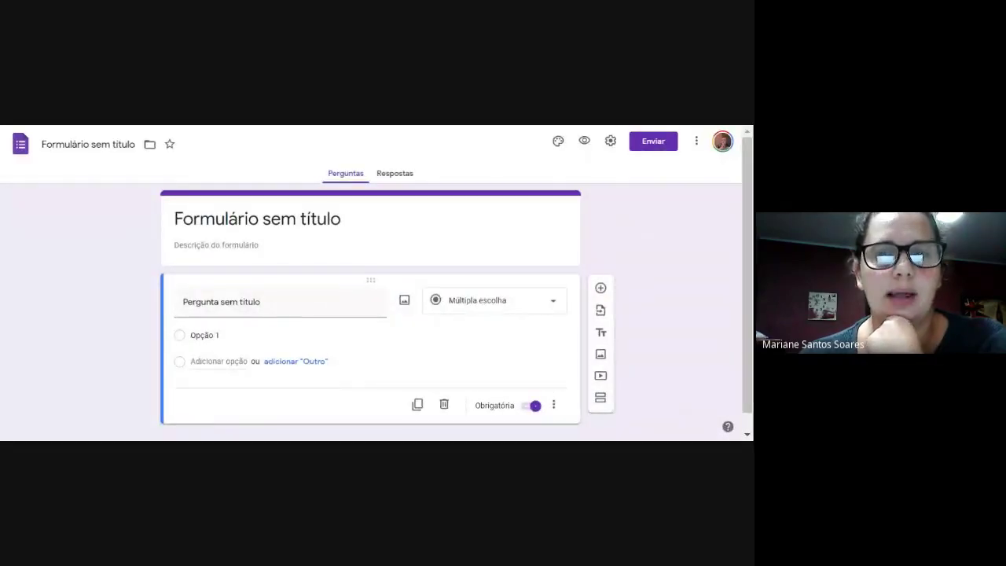
# Title the form's first question 'teste'.
pyautogui.scroll(-1, 383, 331)
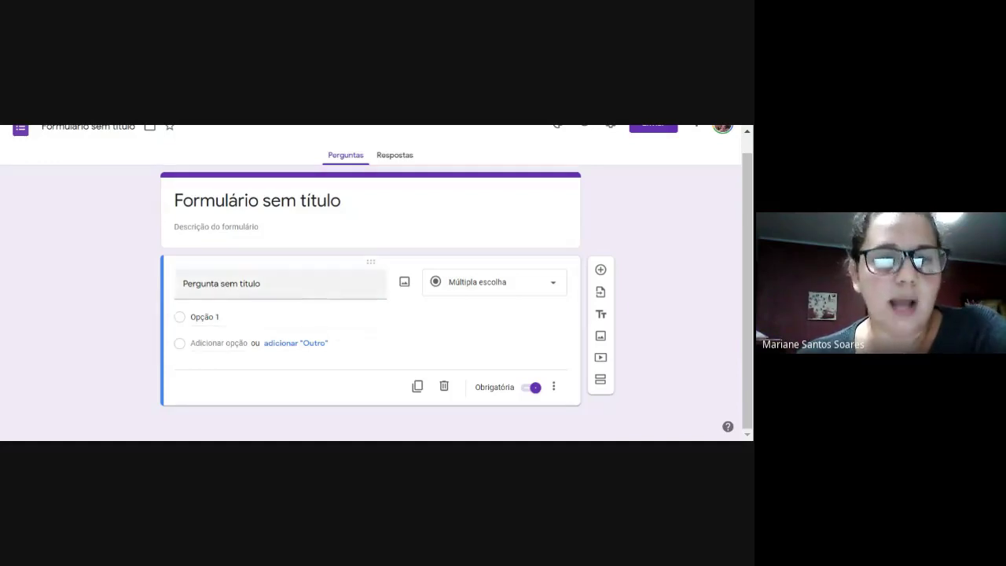
pyautogui.click(236, 283)
pyautogui.write('ete')
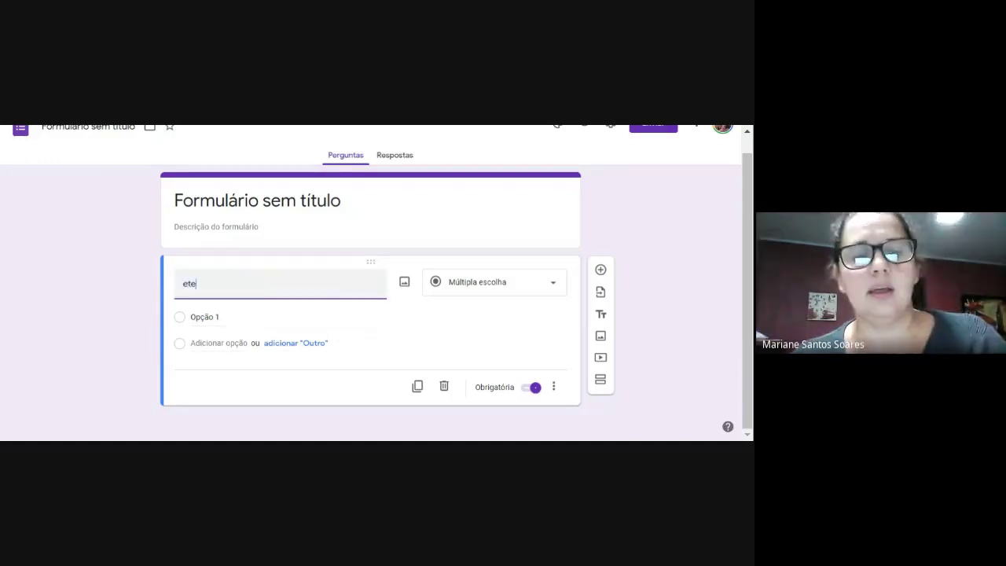
pyautogui.press('BackSpace')
pyautogui.press('BackSpace')
pyautogui.press('BackSpace')
pyautogui.press('BackSpace')
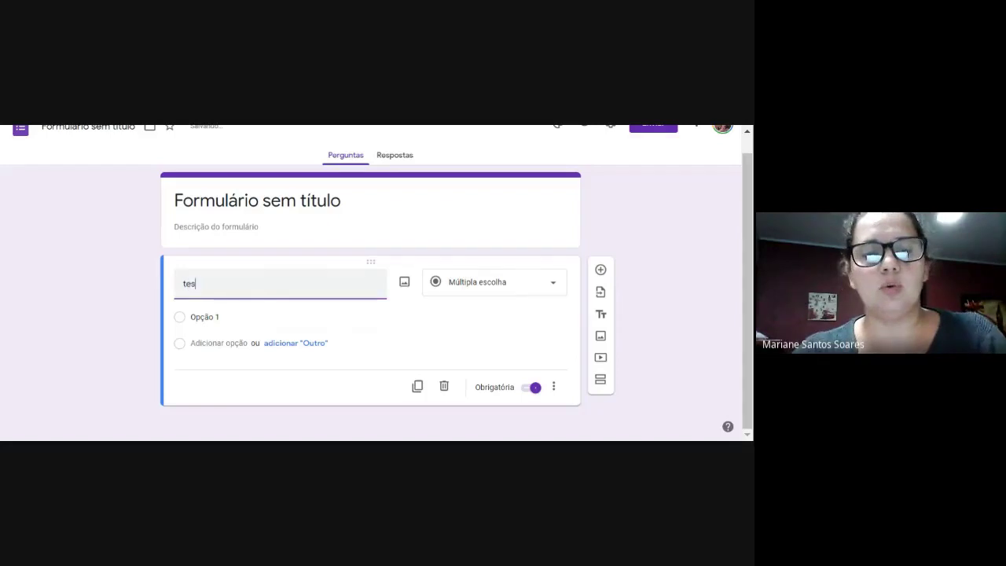
pyautogui.write('te')
# Add the answer options Opção 2 and sdsdsd to the question.
pyautogui.click(206, 317)
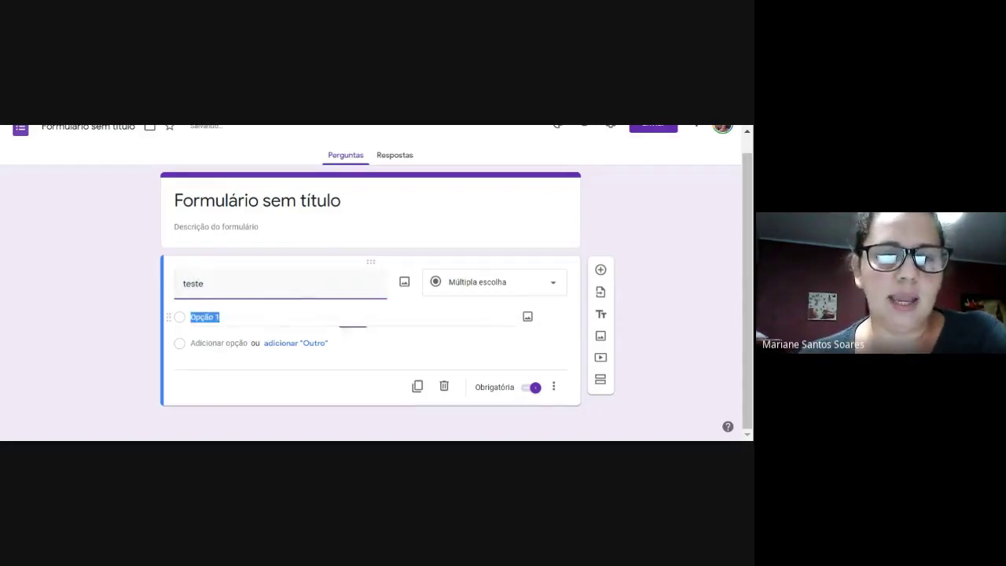
pyautogui.click(191, 343)
pyautogui.write('sd')
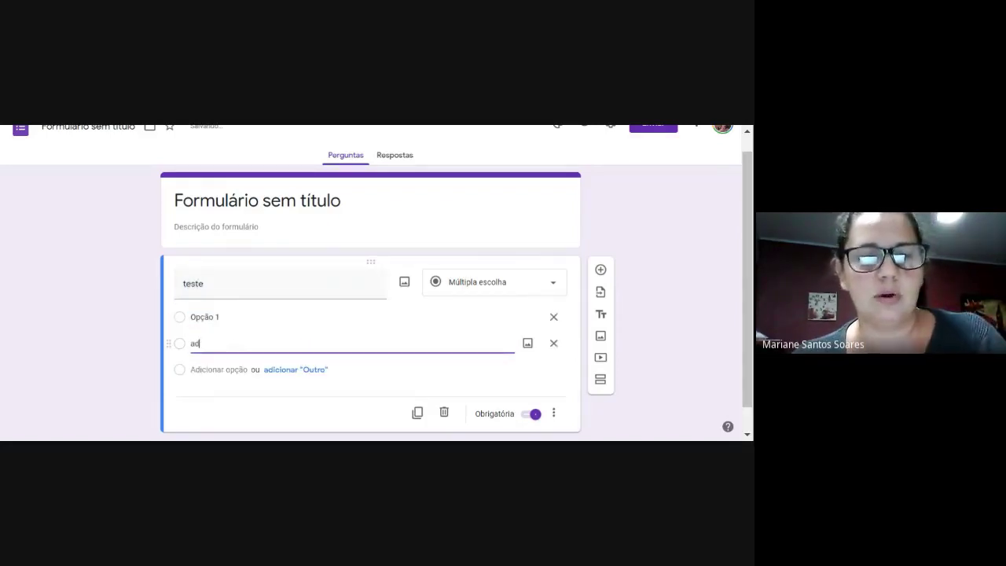
pyautogui.press('BackSpace')
pyautogui.press('BackSpace')
pyautogui.press('Return')
pyautogui.write('sd')
pyautogui.click(359, 404)
# Turn off Obrigatória so the question is optional, then select the 'teste' title.
pyautogui.scroll(-1, 321, 359)
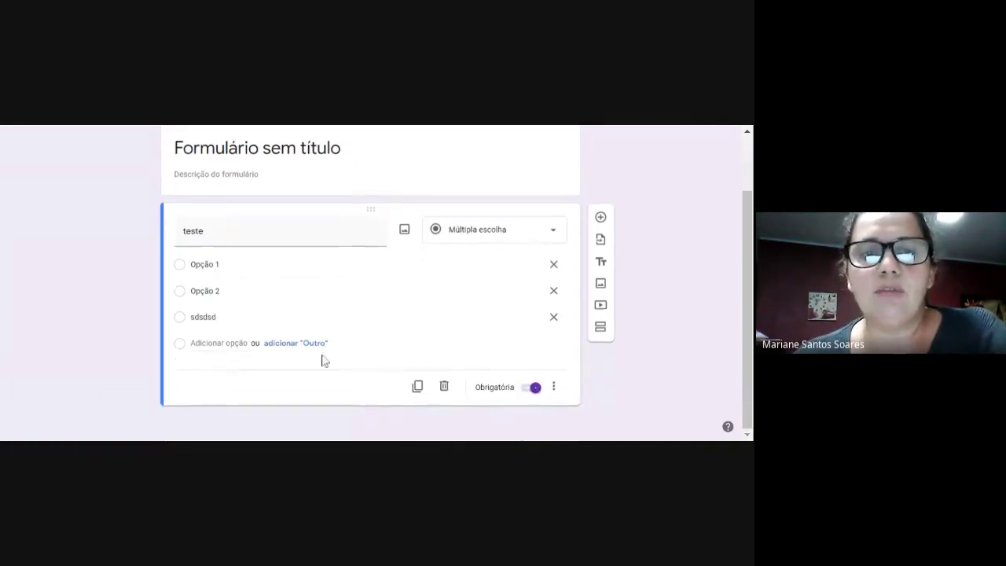
pyautogui.click(536, 388)
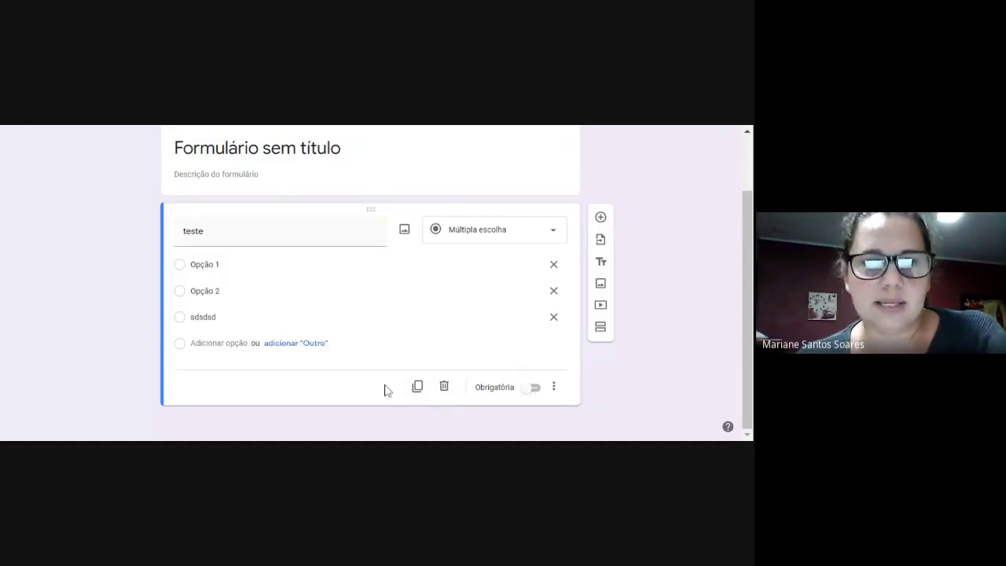
pyautogui.click(553, 387)
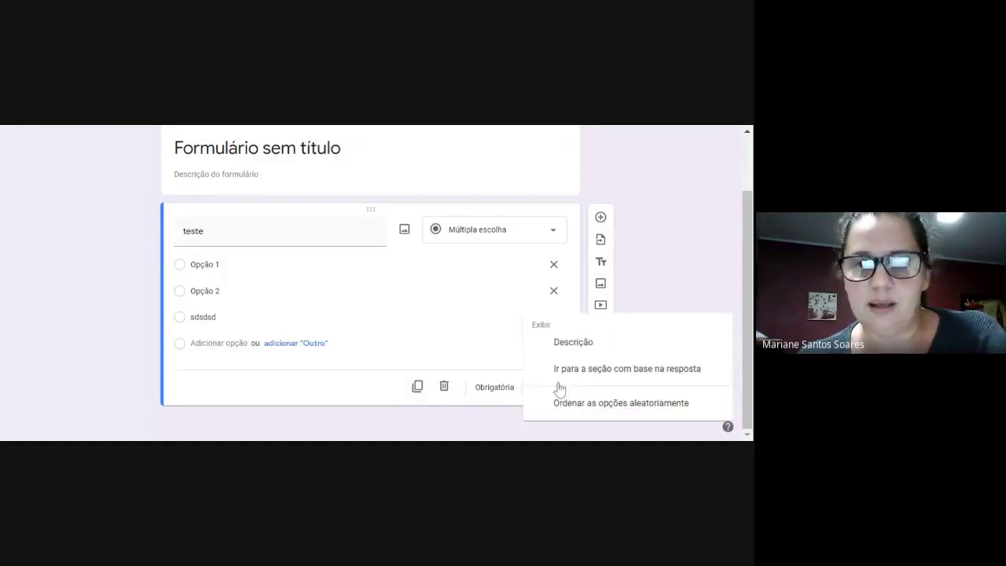
pyautogui.click(364, 393)
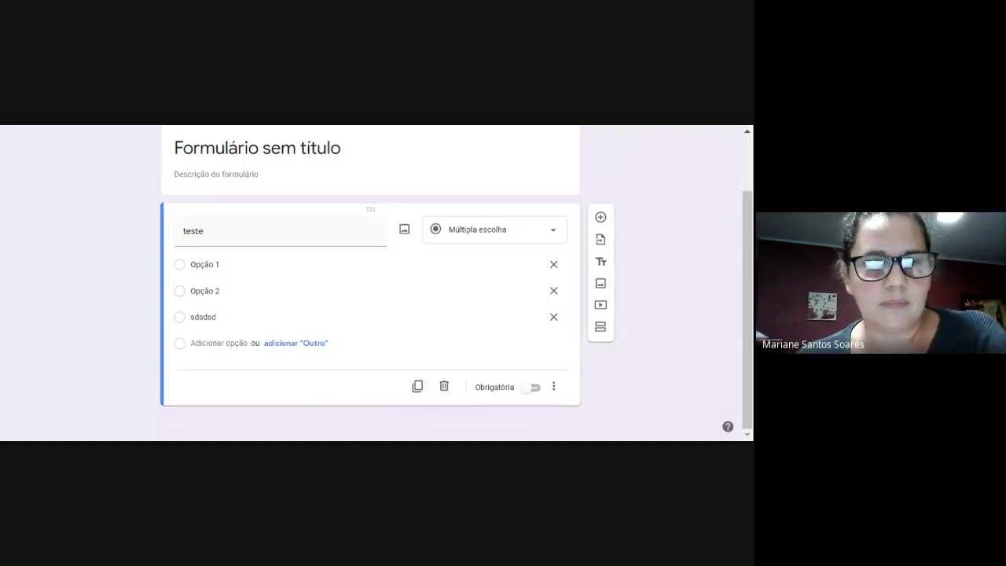
pyautogui.doubleClick(194, 230)
# Replace the question title with 'gfgfg'.
pyautogui.write('gfgfg')
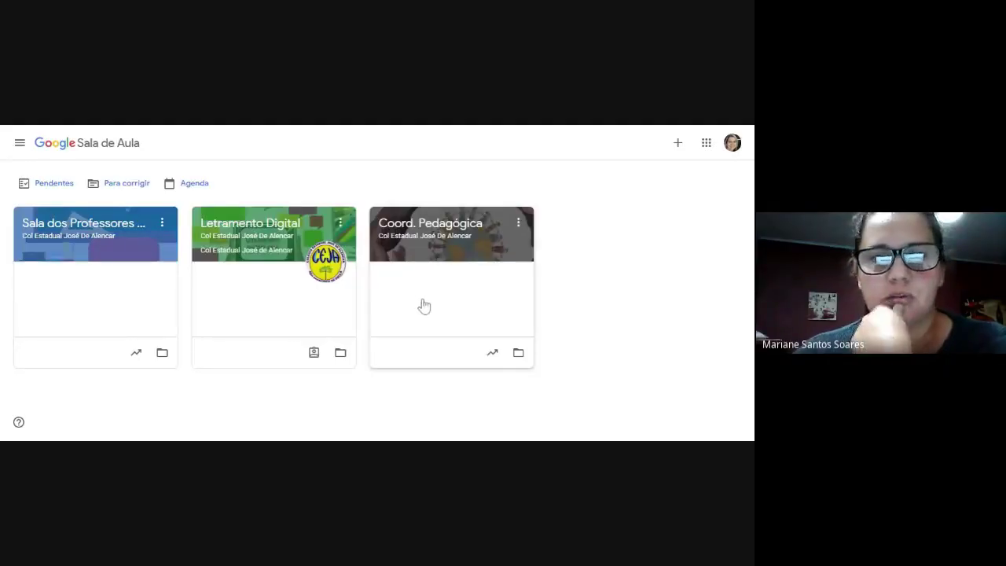
# In Sala dos Professores, create an Atividade com teste titled 'fg' and open its Blank Quiz.
pyautogui.click(118, 229)
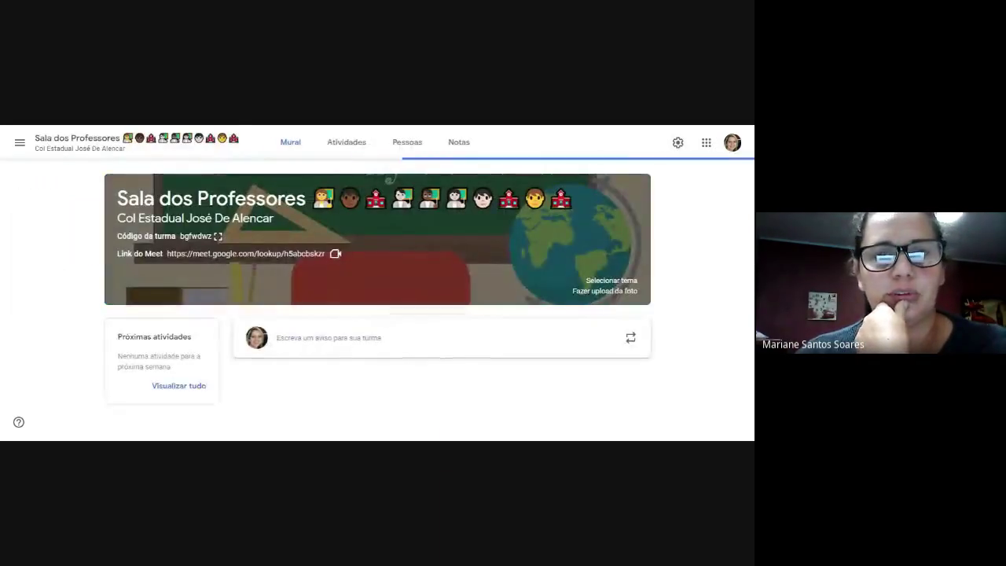
pyautogui.click(330, 146)
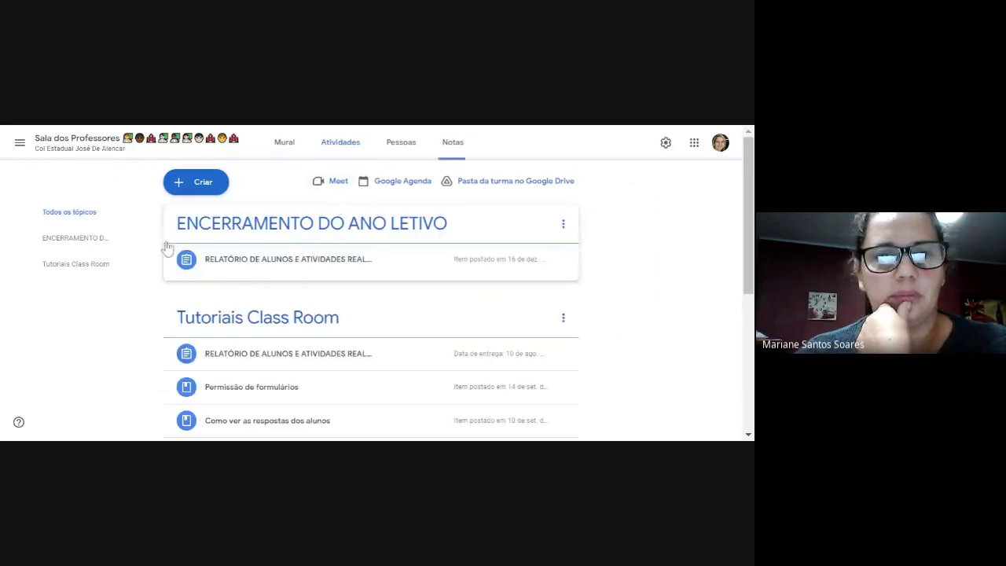
pyautogui.click(191, 185)
pyautogui.click(226, 241)
pyautogui.write('fg')
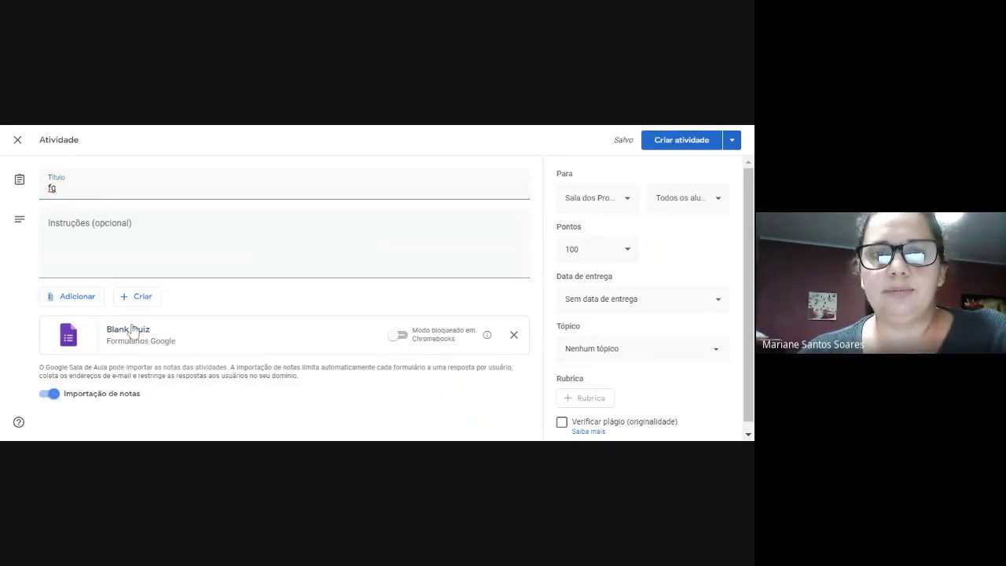
pyautogui.click(132, 331)
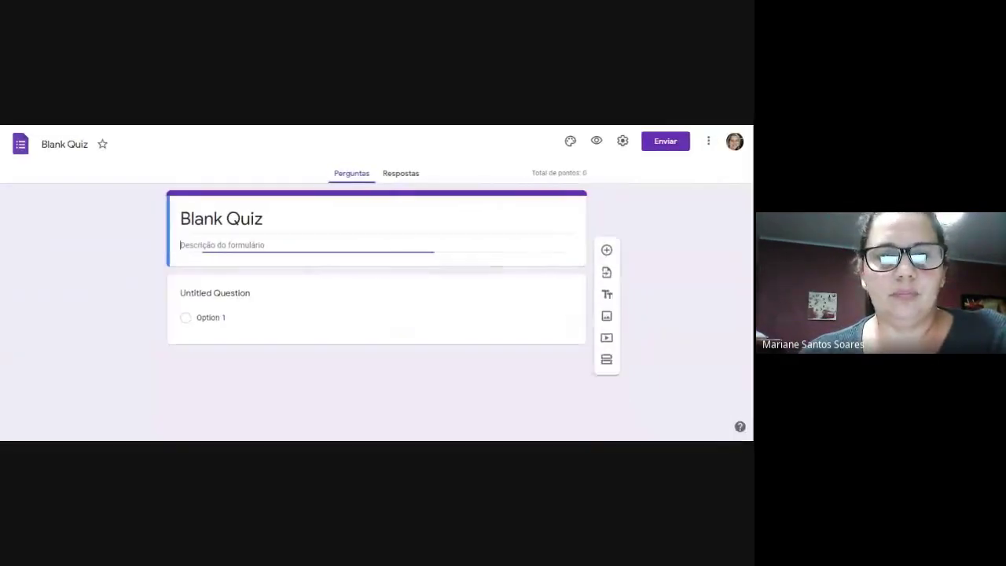
# Title the quiz question 'nmnmn' and add an nmnm answer option, discarding the duplicate.
pyautogui.click(211, 302)
pyautogui.write('nmnmn')
pyautogui.press('Tab')
pyautogui.press('Return')
pyautogui.write('nmnm')
pyautogui.press('Return')
pyautogui.write('nmnm')
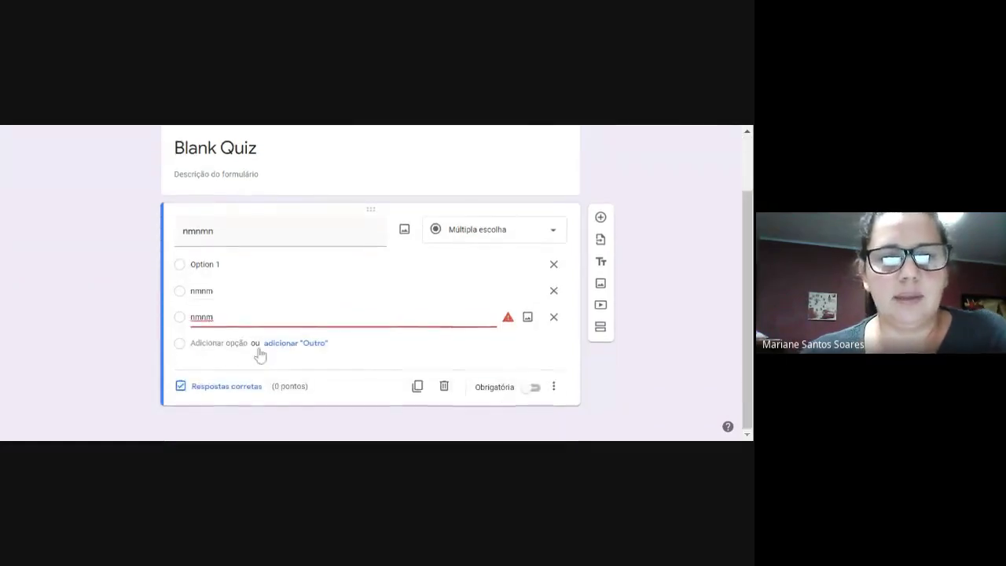
pyautogui.click(206, 379)
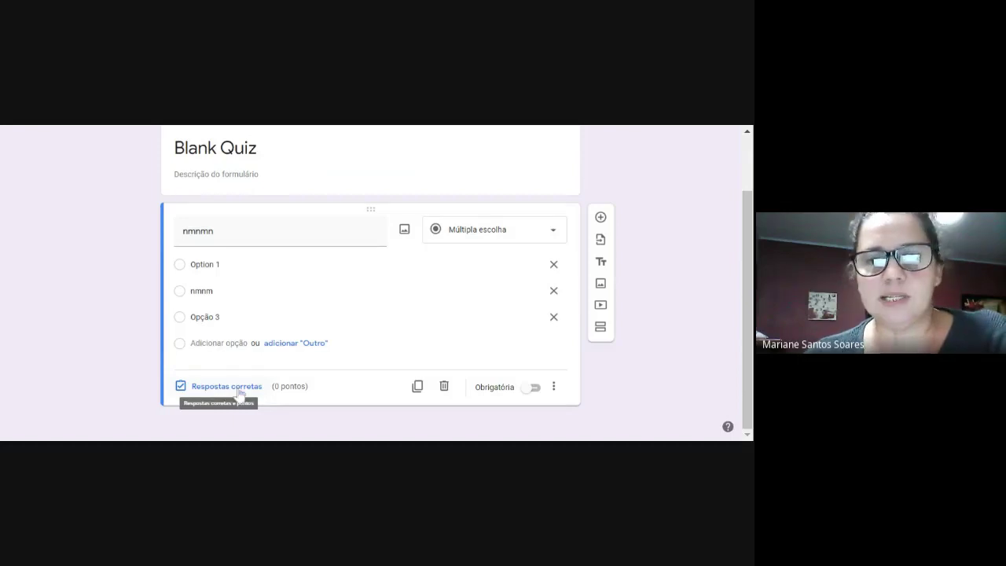
# Make the question required and mark nmnm as the correct answer.
pyautogui.click(535, 388)
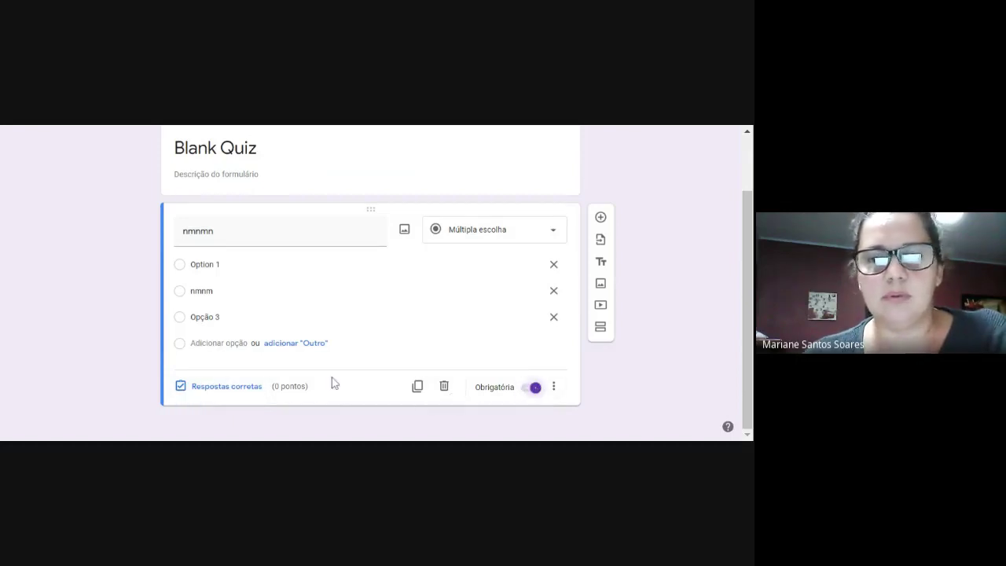
pyautogui.click(221, 391)
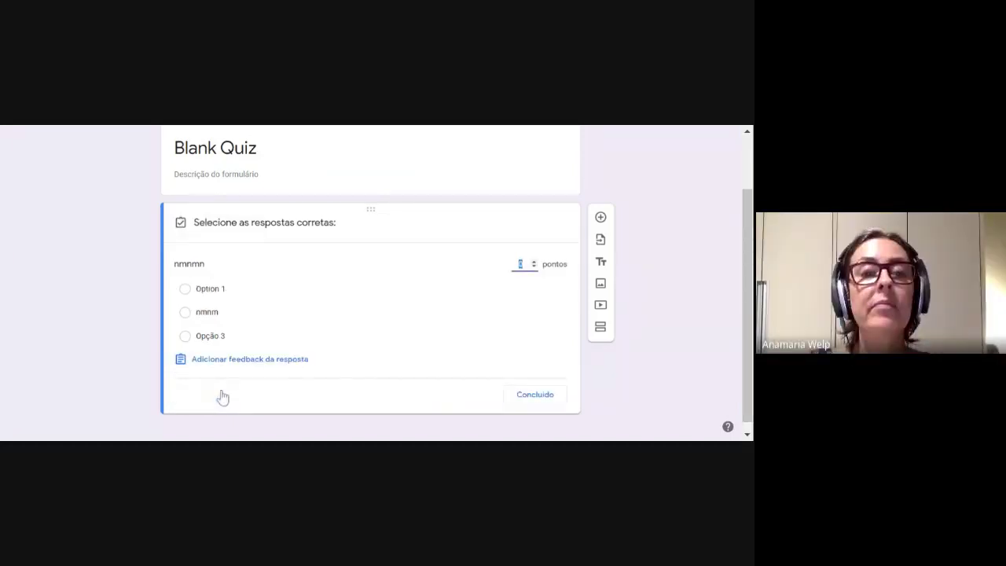
pyautogui.click(186, 313)
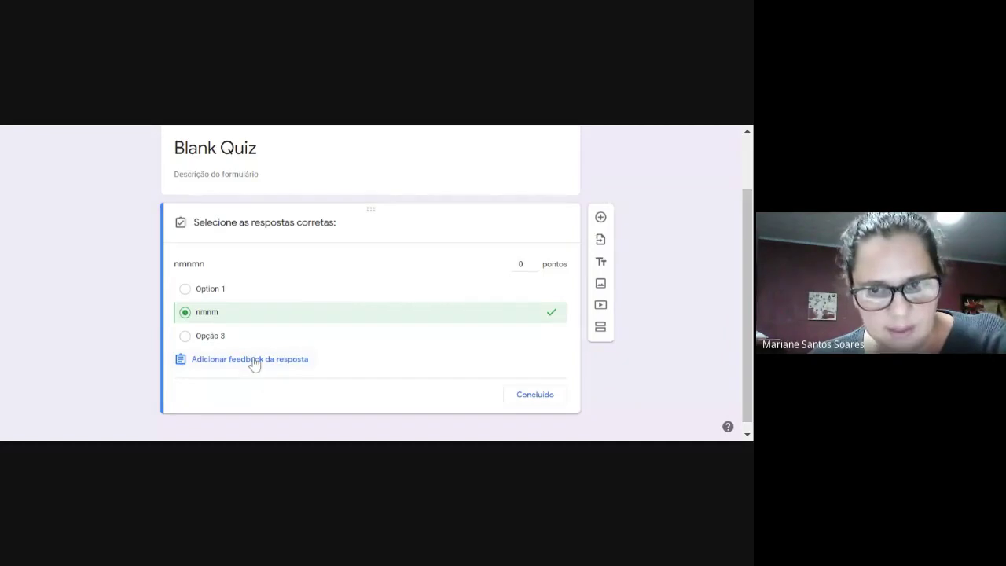
# Replace the draft 'ok' incorrect-answer feedback with 'assista ao vídeo e tente novamente'.
pyautogui.click(250, 361)
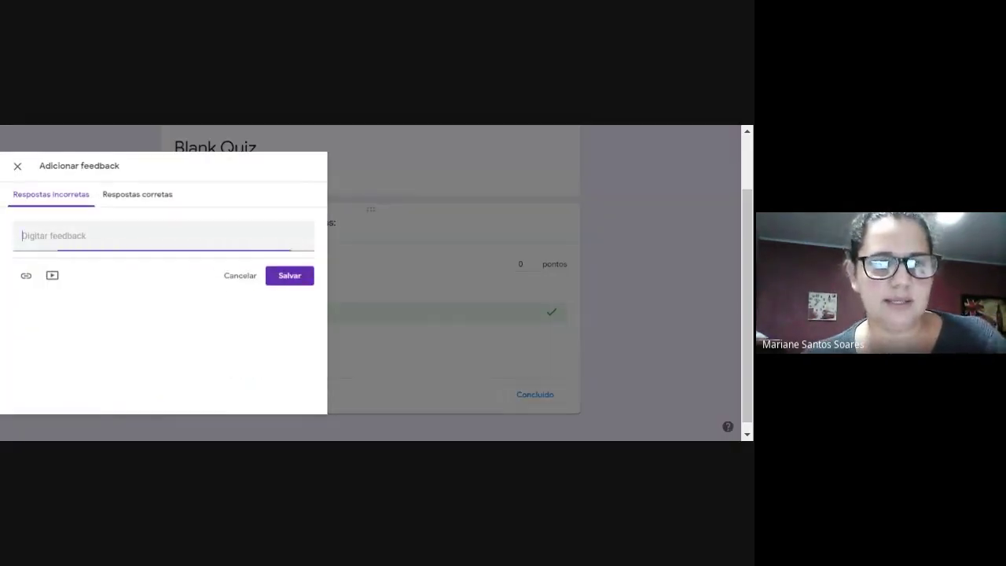
pyautogui.write('ok')
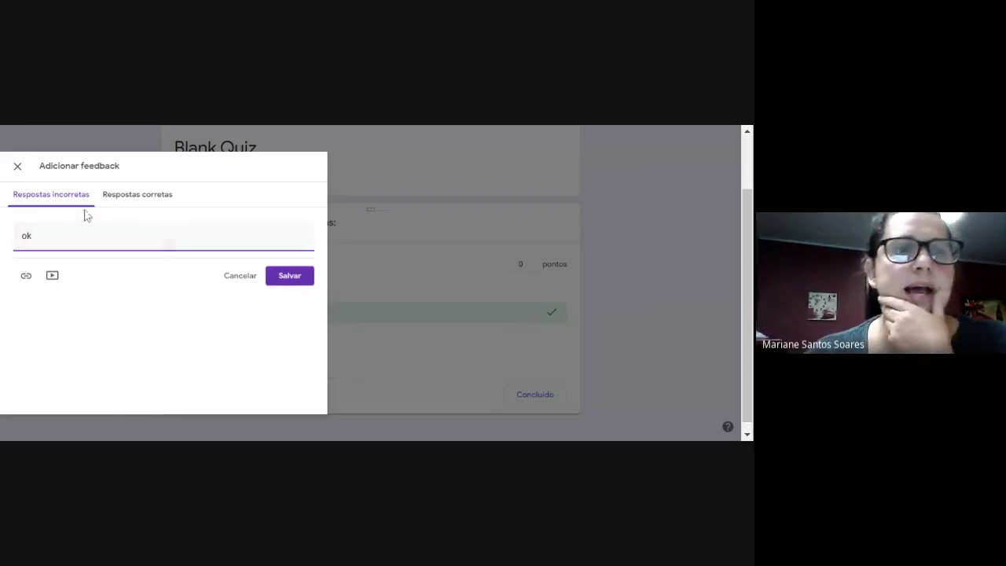
pyautogui.moveTo(48, 235); pyautogui.dragTo(2, 243)
pyautogui.write('tente novamente')
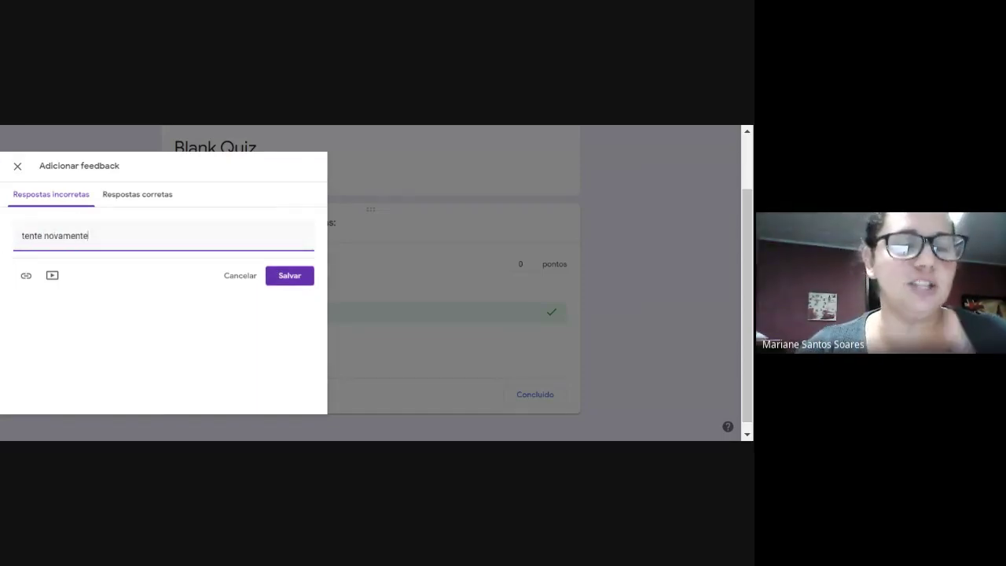
pyautogui.click(99, 353)
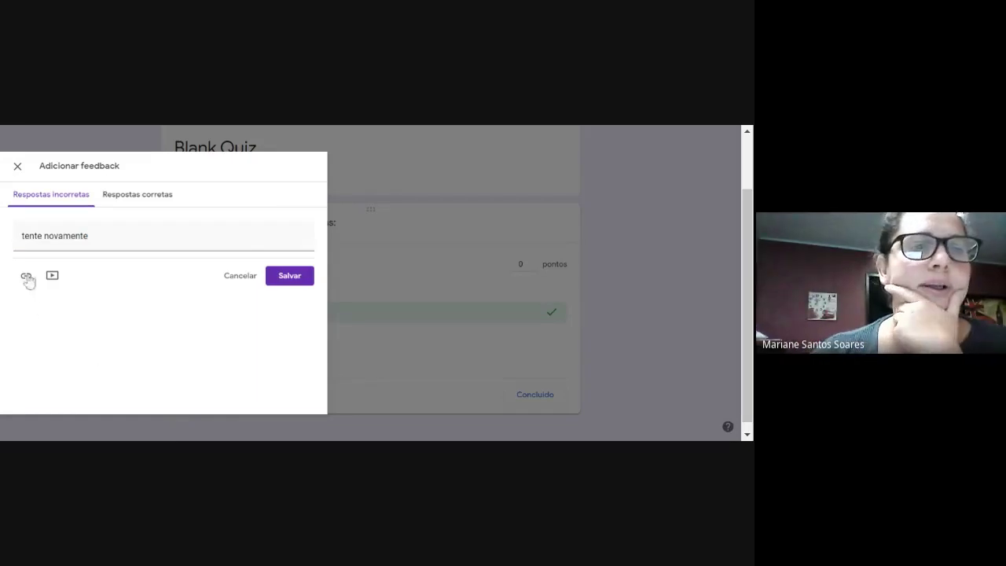
pyautogui.moveTo(88, 236); pyautogui.dragTo(22, 235)
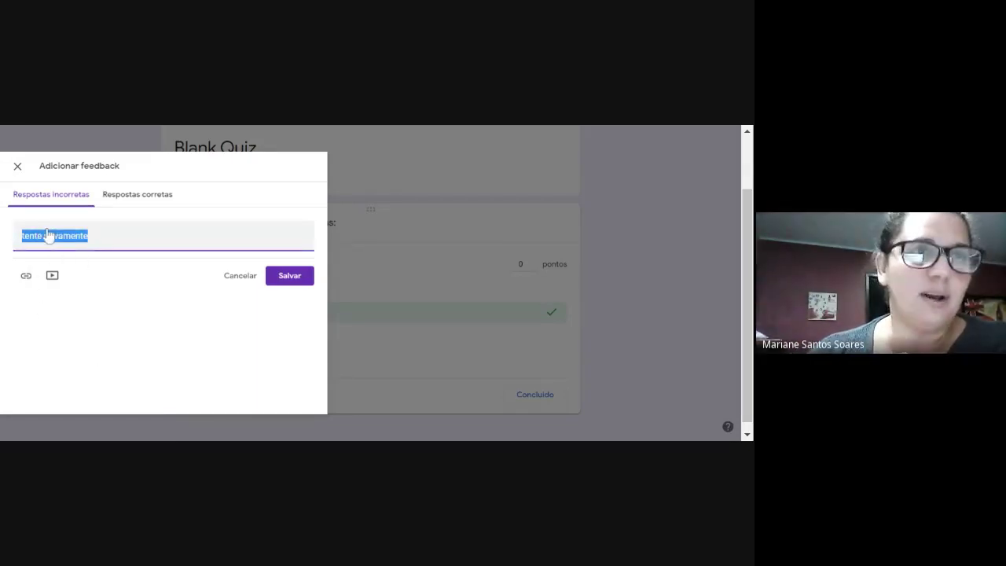
pyautogui.write('assista ao vídeo e r')
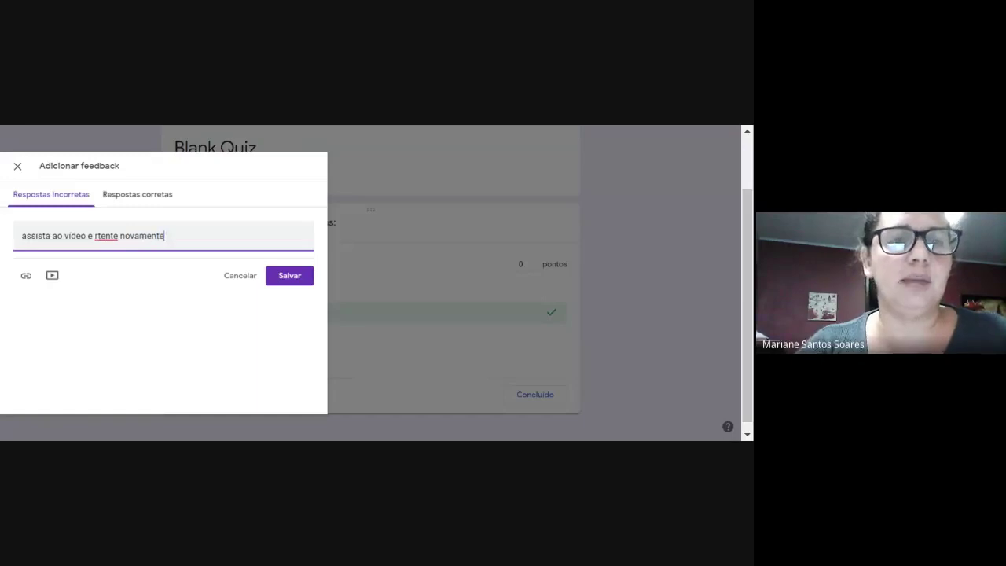
pyautogui.press('BackSpace')
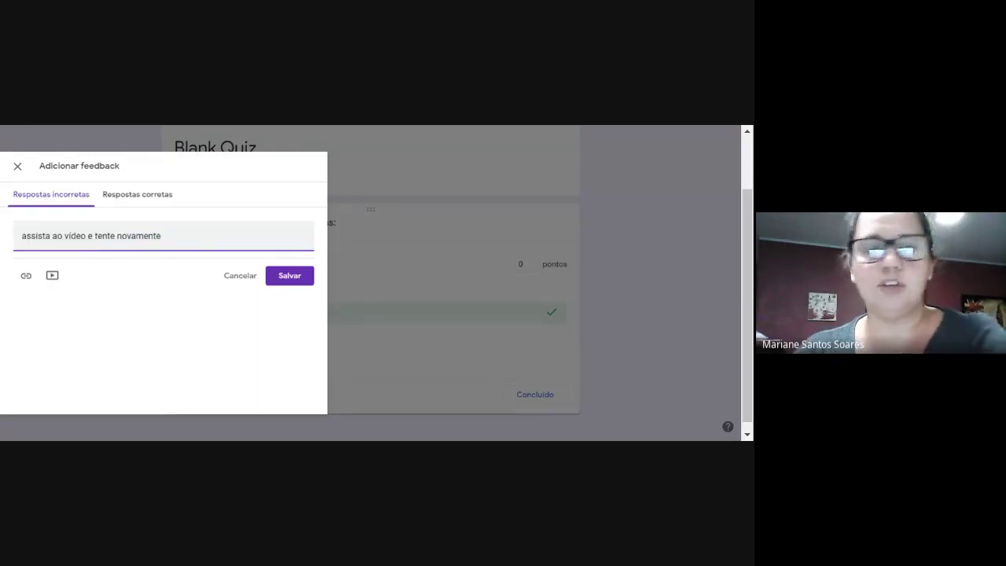
# Search YouTube for 'planetas' and attach the first result, 'El Sistema Solar para niños', to the feedback.
pyautogui.click(52, 275)
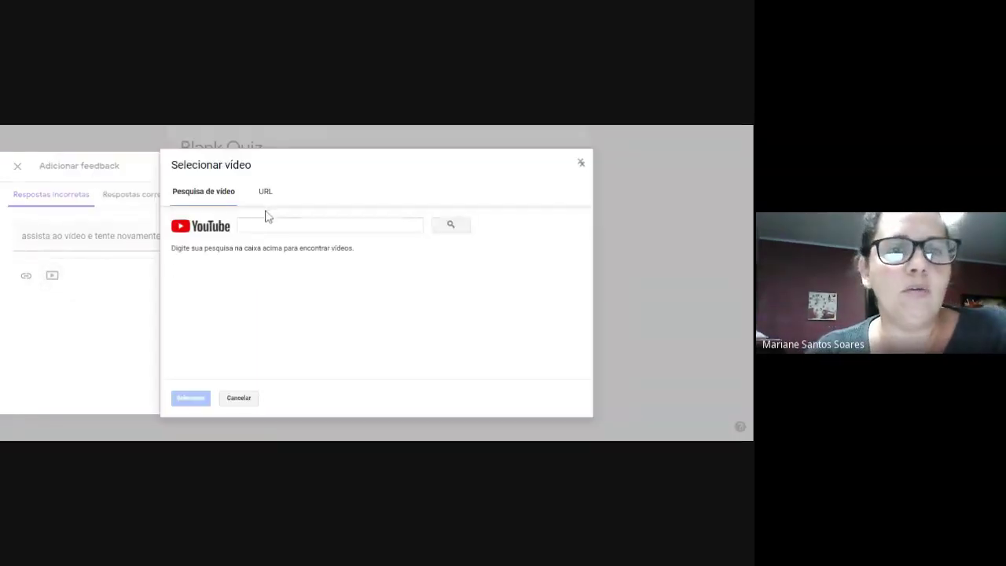
pyautogui.write('planetas')
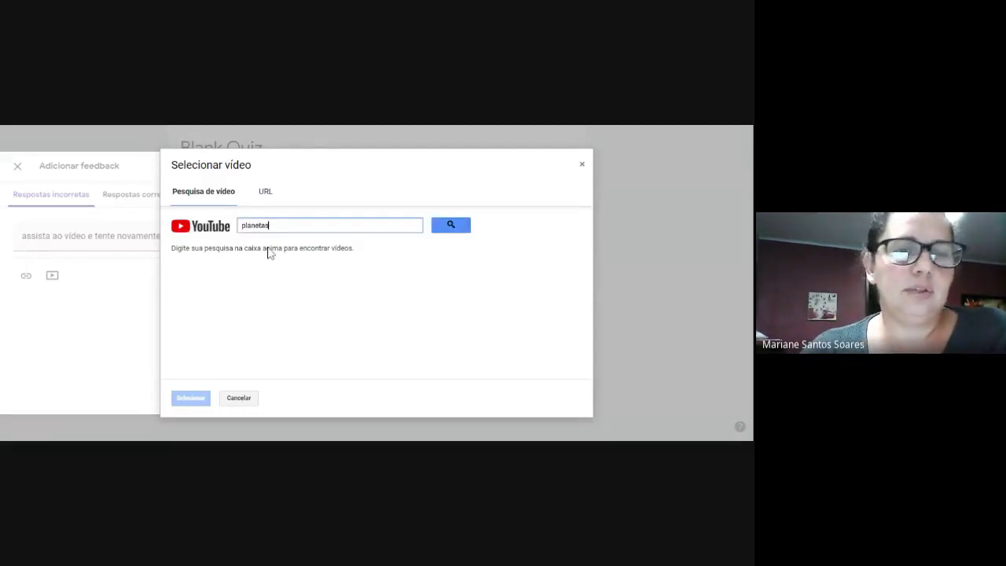
pyautogui.press('Return')
pyautogui.click(275, 288)
pyautogui.click(190, 398)
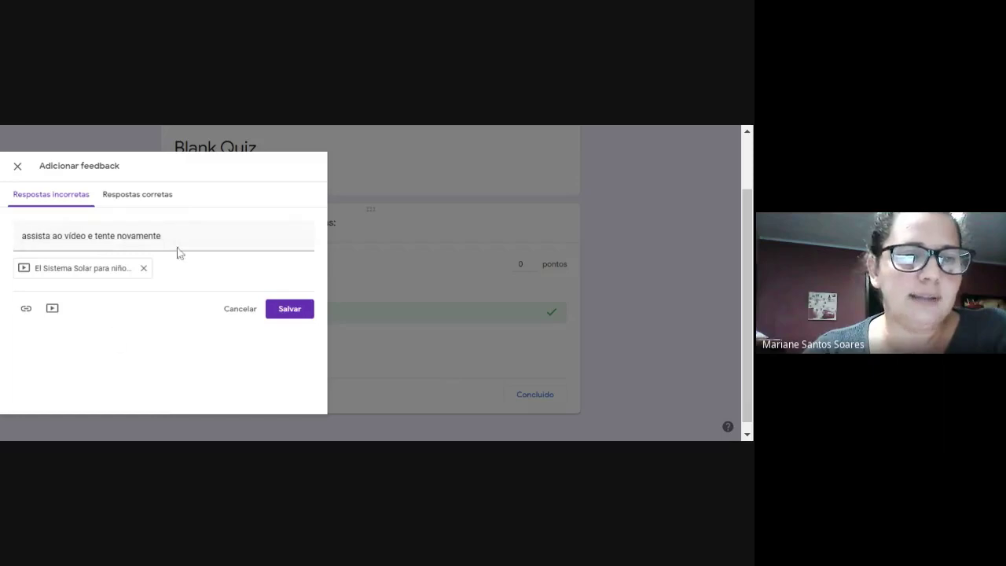
# Add 'Parabéns' as the correct-answer feedback and save both feedback messages.
pyautogui.click(132, 197)
pyautogui.click(134, 236)
pyautogui.write('Par')
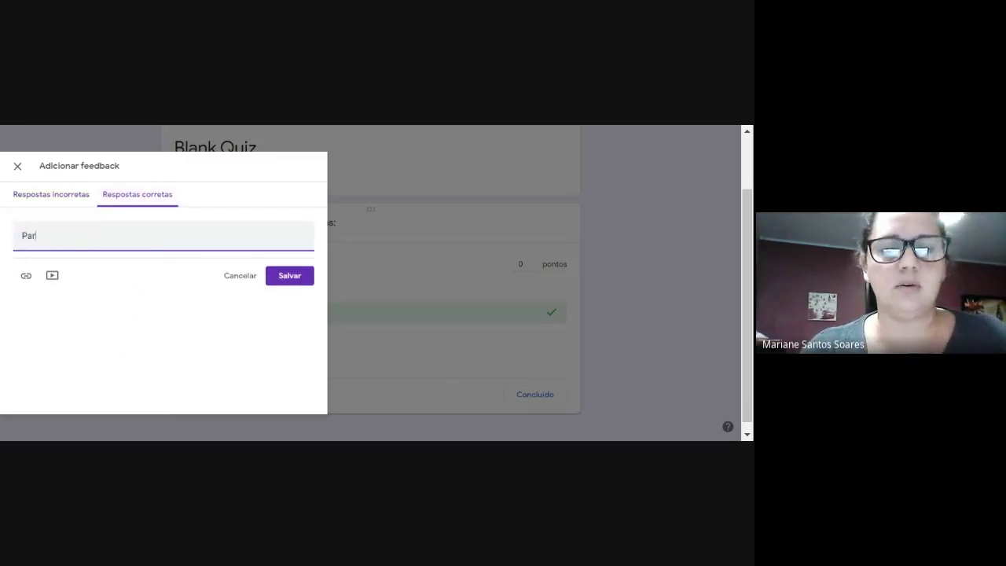
pyautogui.write('abéns')
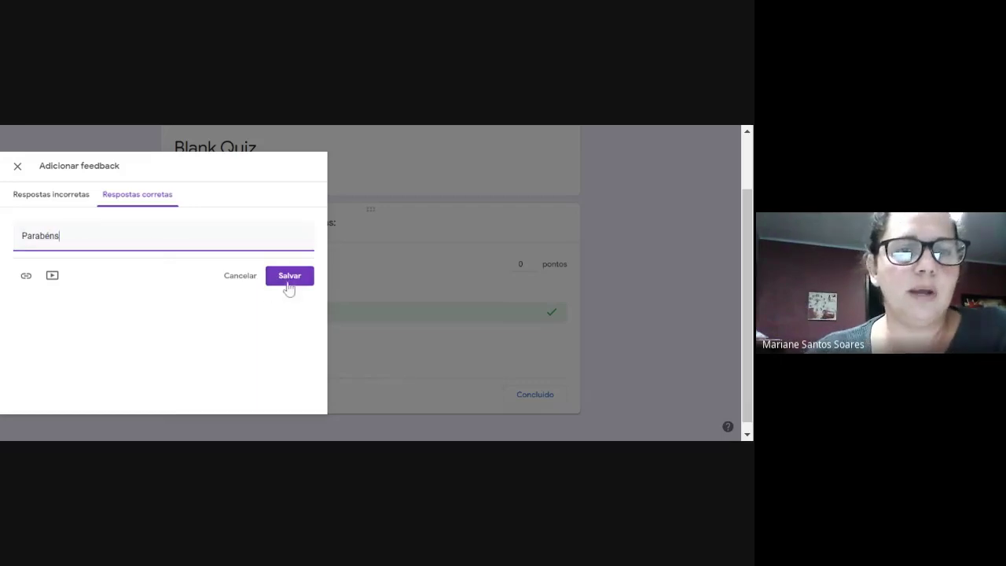
pyautogui.click(290, 280)
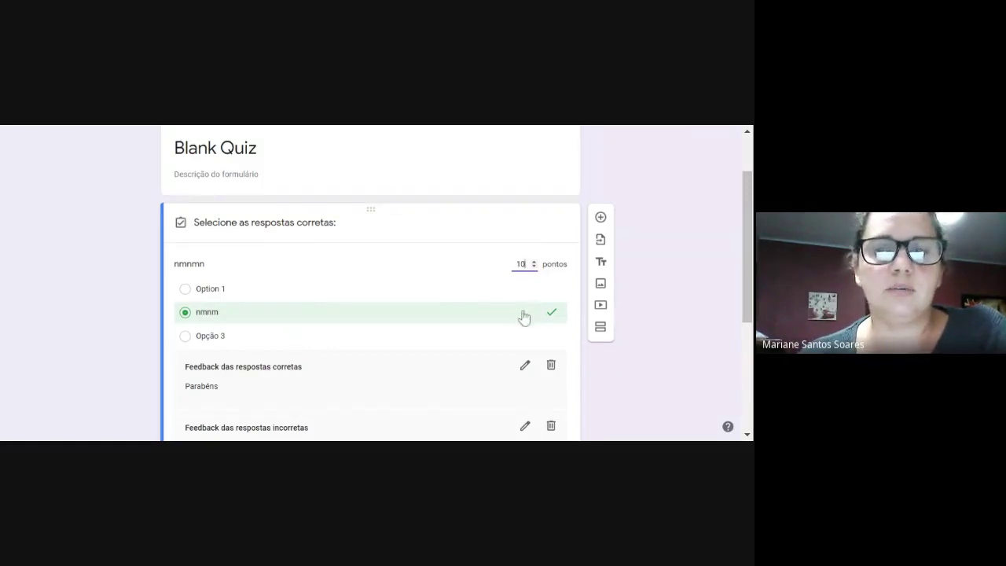
# Review the question, check the Classroom activity draft, and return to the quiz.
pyautogui.scroll(-2, 527, 319)
pyautogui.scroll(-1, 498, 250)
pyautogui.scroll(1, 328, 247)
pyautogui.scroll(3, 398, 334)
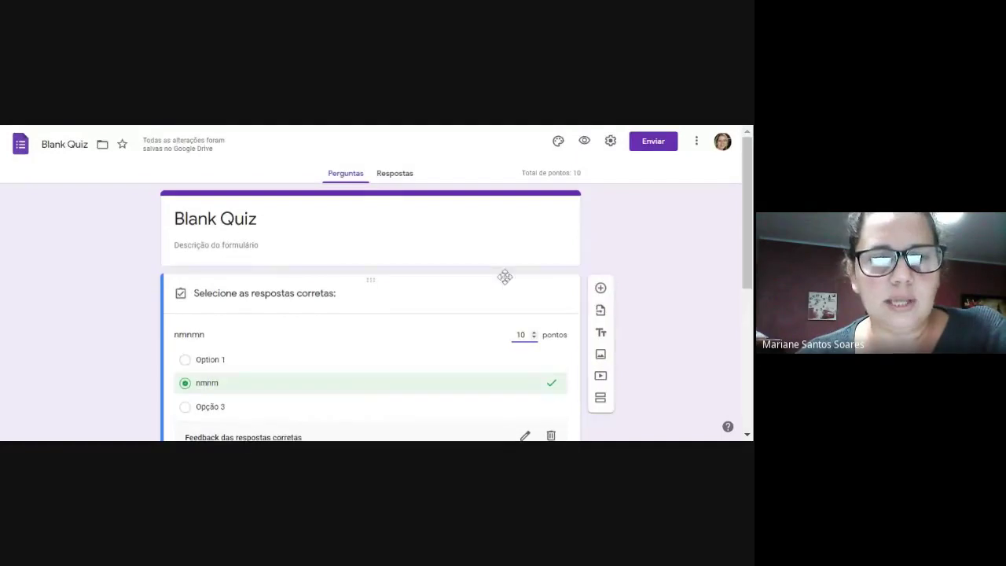
pyautogui.scroll(-4, 503, 274)
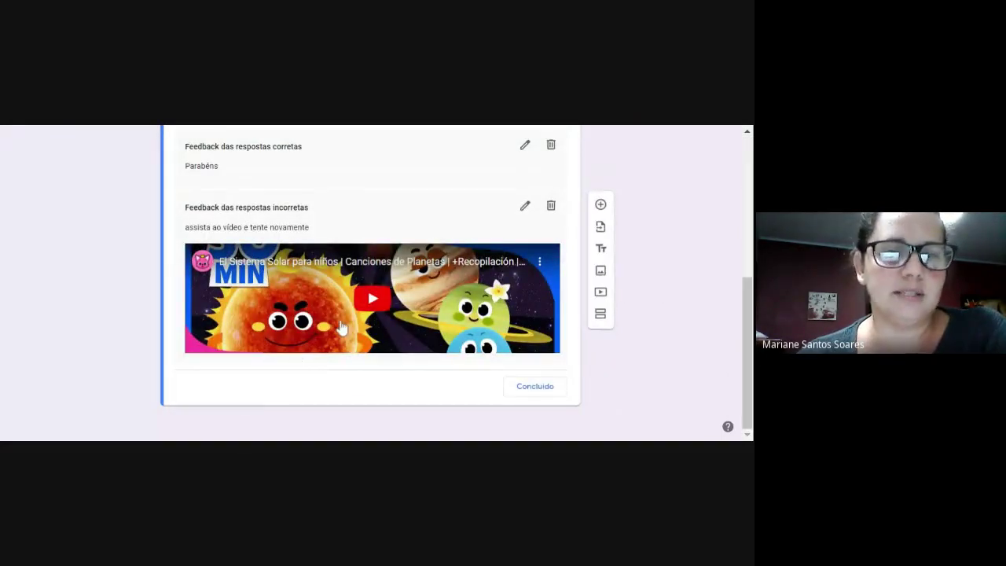
pyautogui.scroll(1, 409, 267)
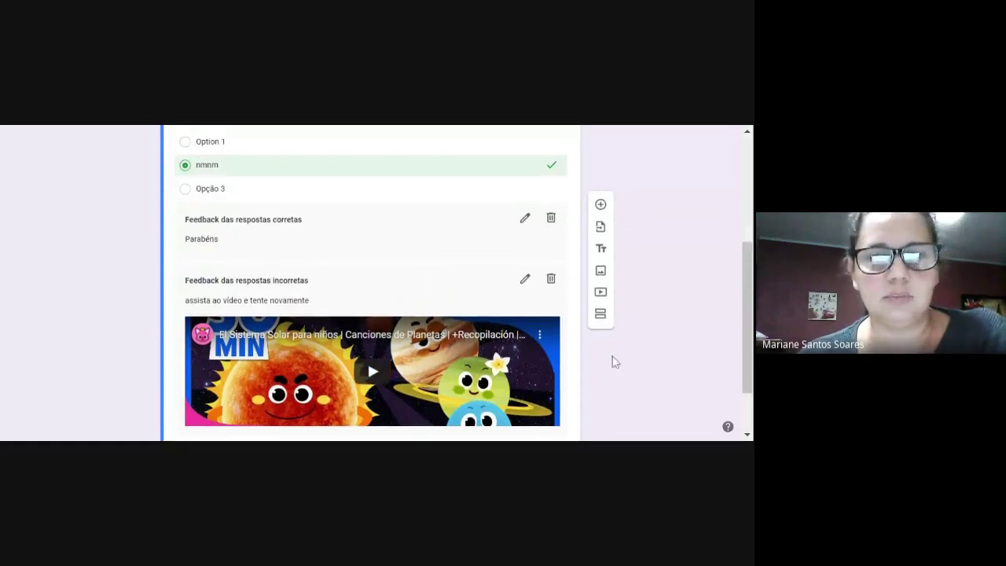
pyautogui.scroll(3, 607, 385)
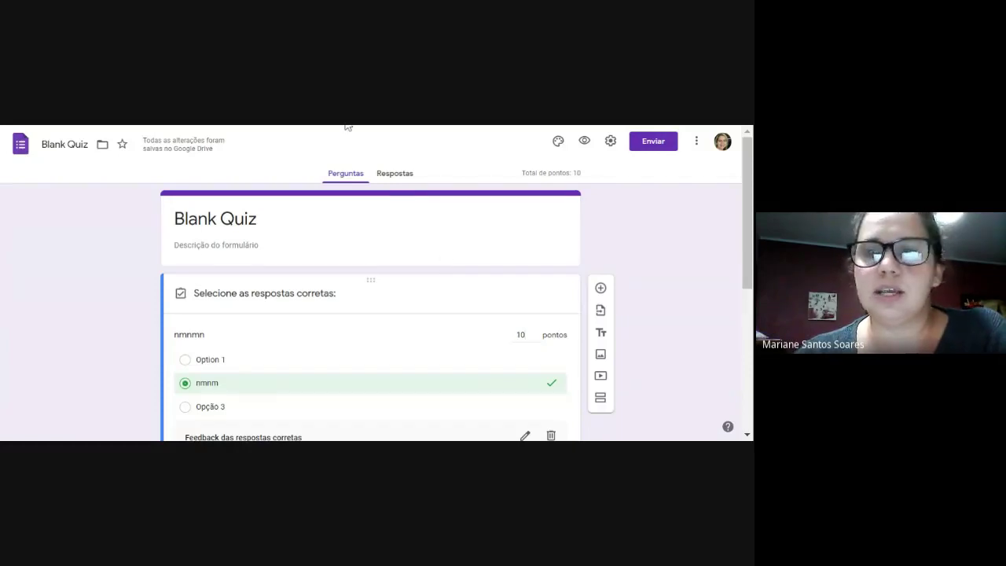
pyautogui.hotkey('ctrl', 'w')
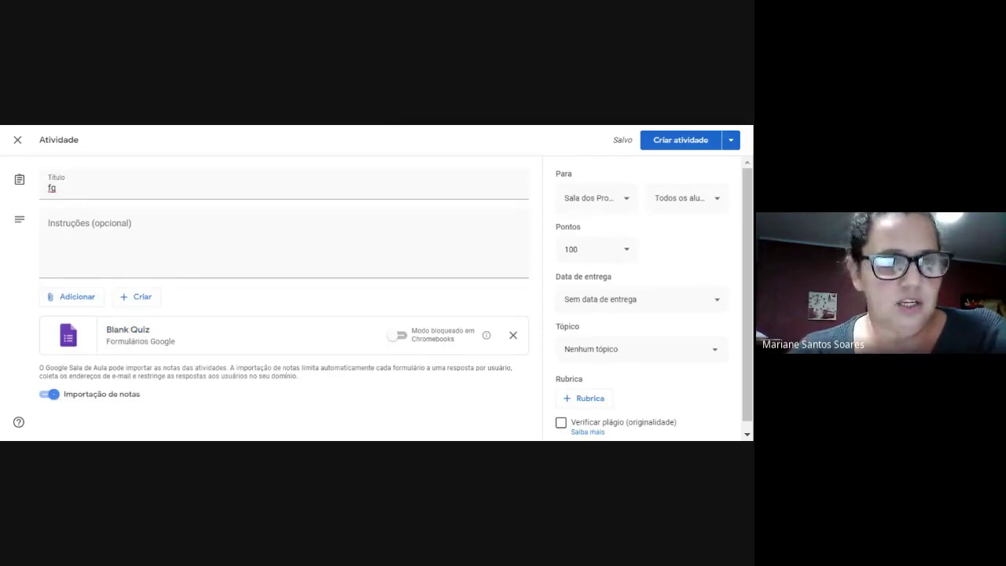
pyautogui.click(352, 325)
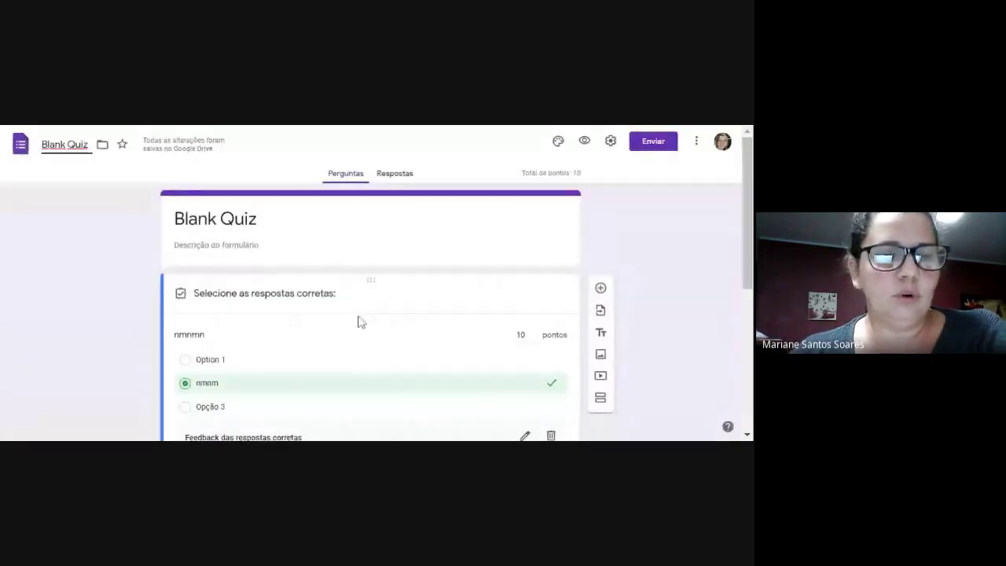
# Rename the form title to 'Atividade de Revisão', fixing the capital E, then view its Respostas page.
pyautogui.click(84, 144)
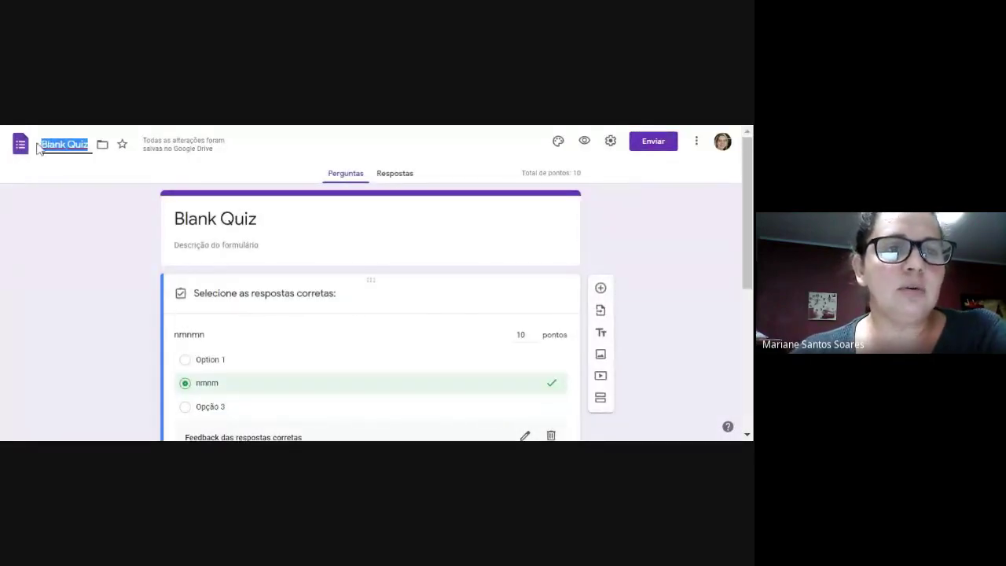
pyautogui.click(69, 153)
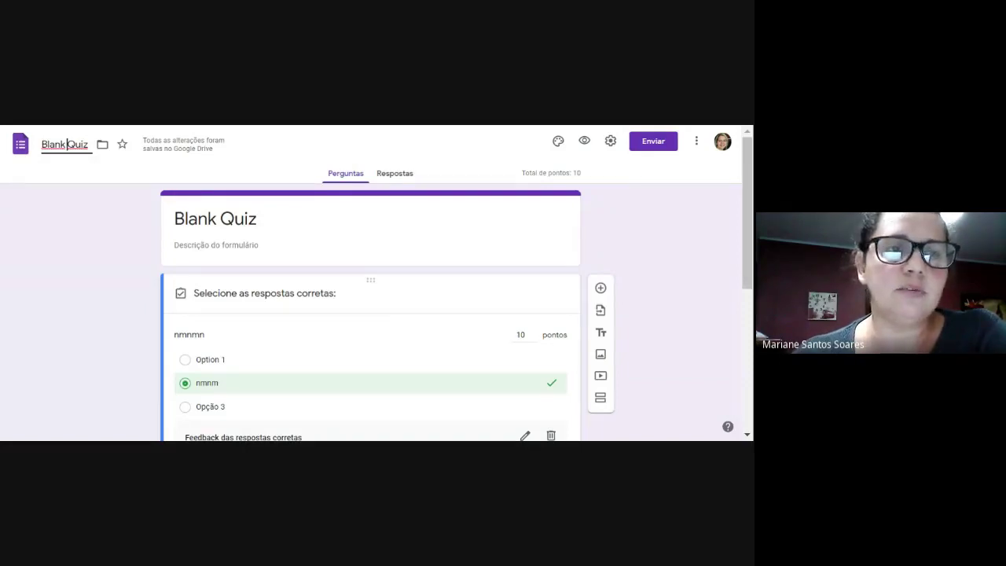
pyautogui.moveTo(88, 147); pyautogui.dragTo(34, 157)
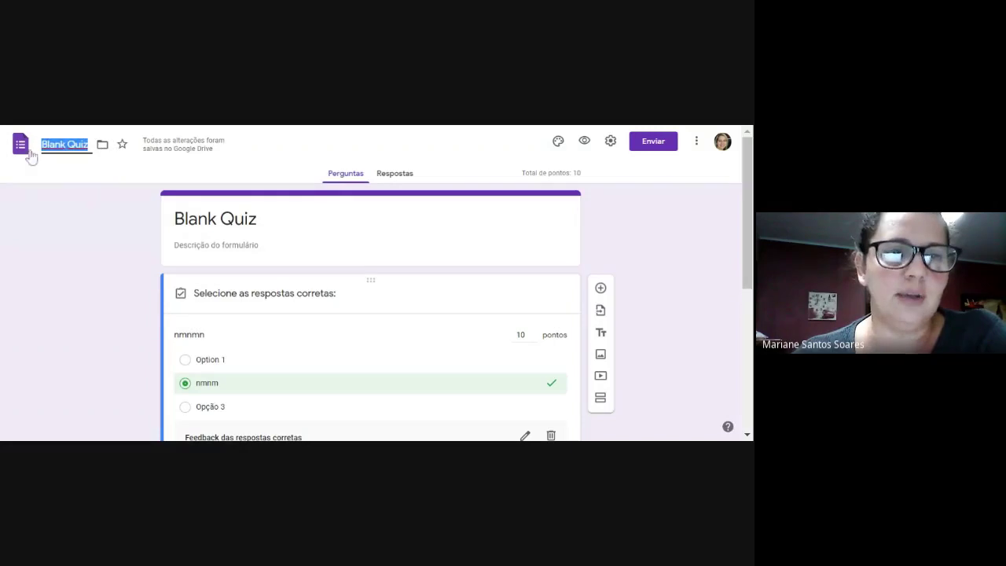
pyautogui.write('Teste')
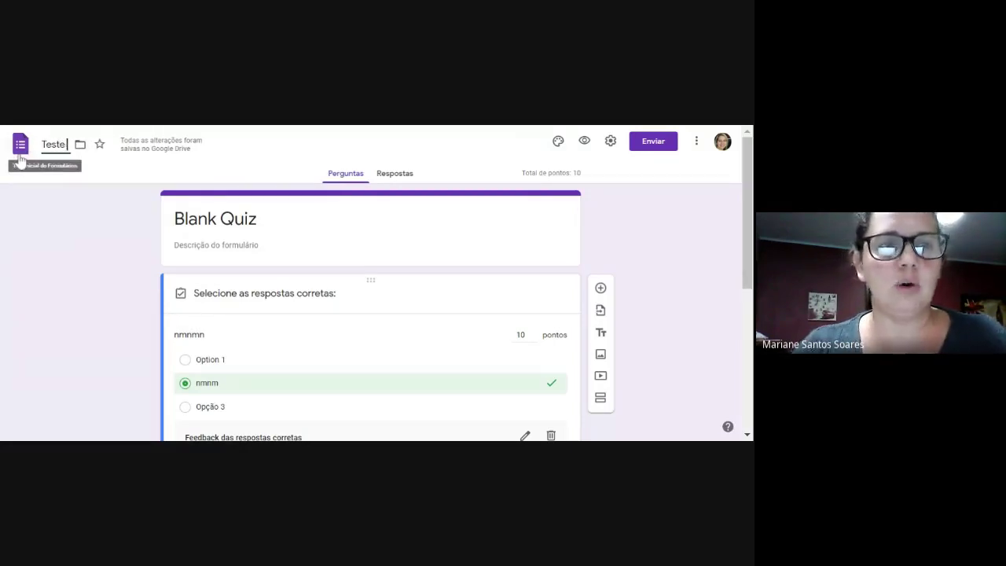
pyautogui.write(' de rubrica')
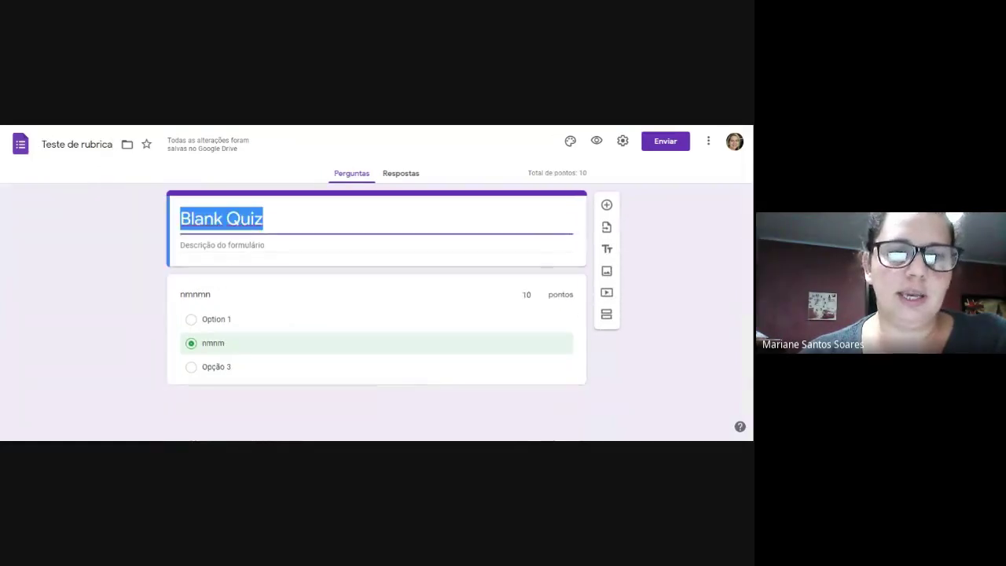
pyautogui.write('Ativida')
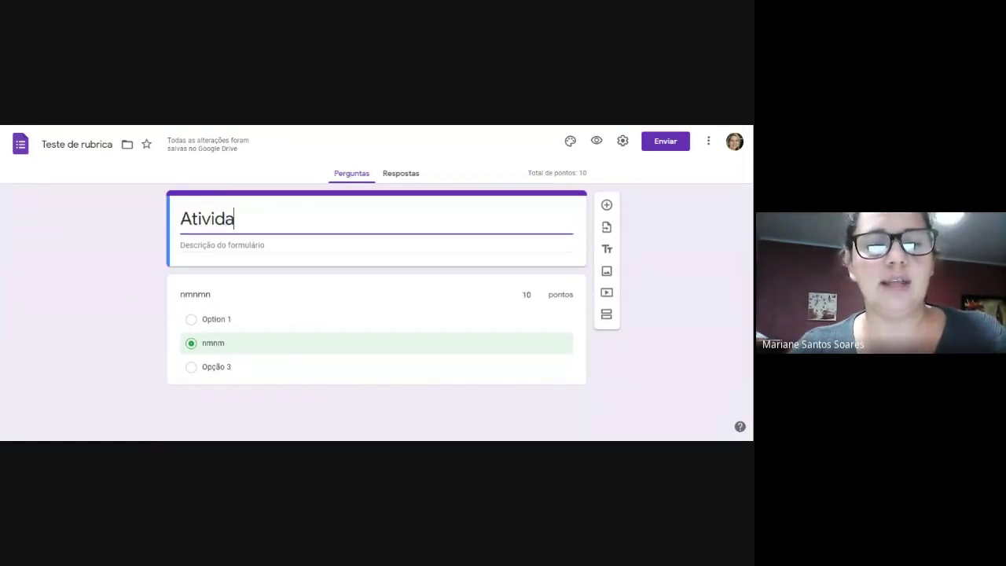
pyautogui.write('de de REvisão')
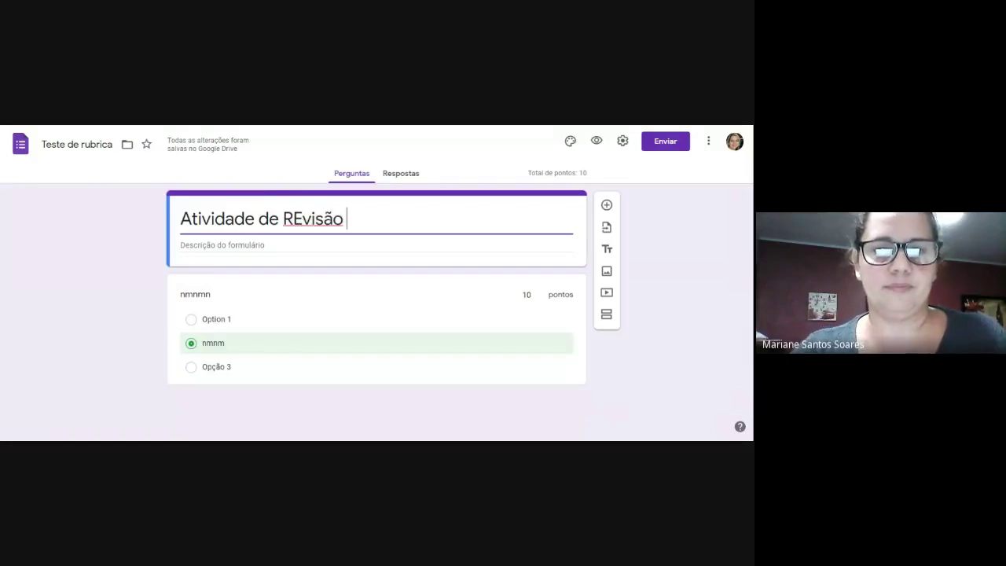
pyautogui.click(303, 218)
pyautogui.press('BackSpace')
pyautogui.write('e')
pyautogui.click(223, 244)
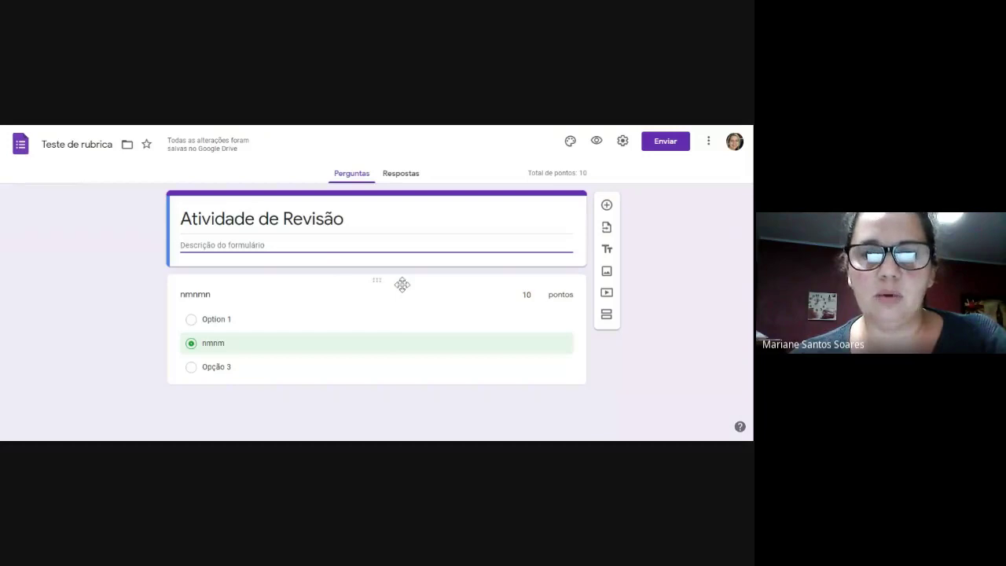
pyautogui.click(401, 174)
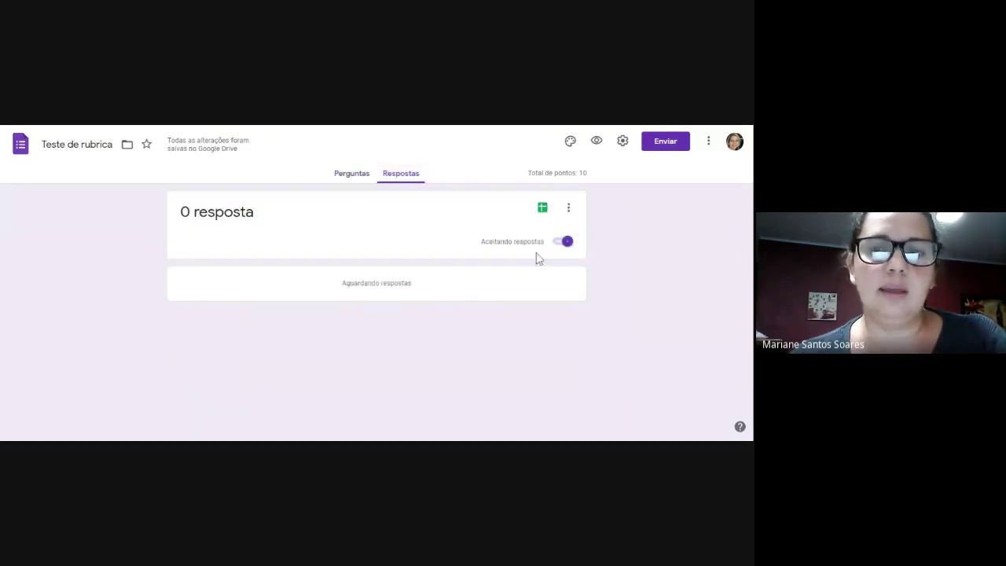
# Toggle Aceitando respostas off and back on, return to Perguntas, and browse the theme panel.
pyautogui.click(566, 241)
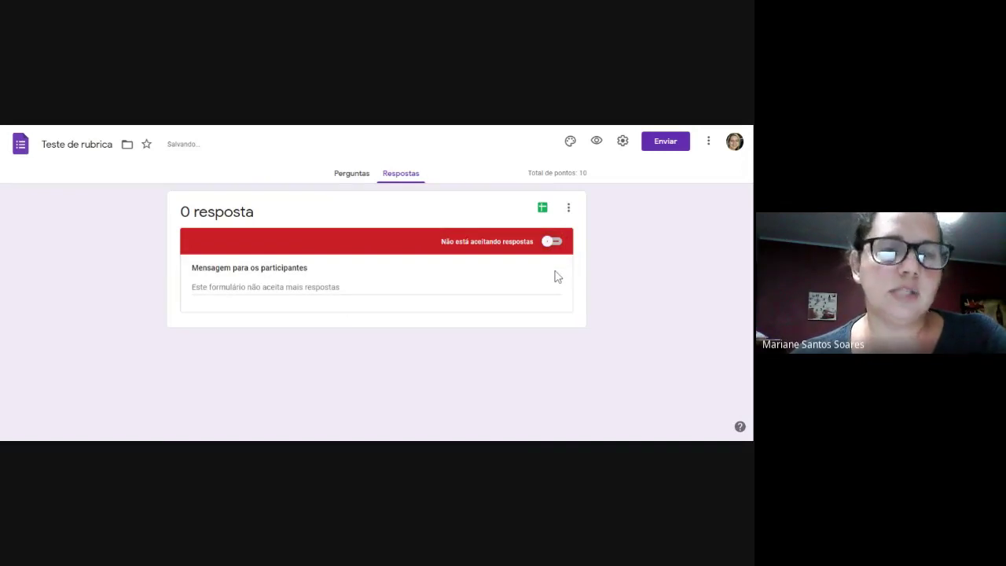
pyautogui.click(556, 243)
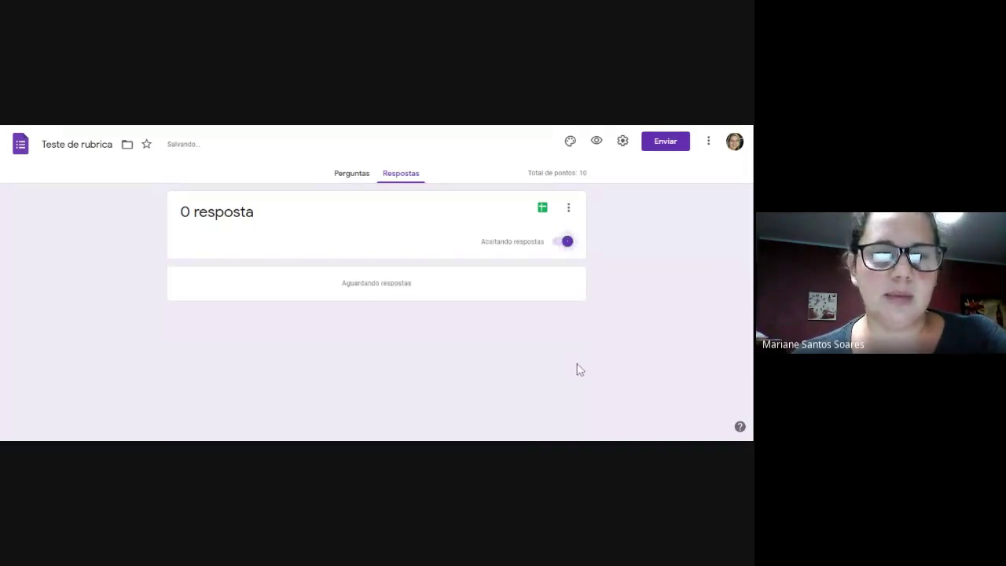
pyautogui.click(352, 173)
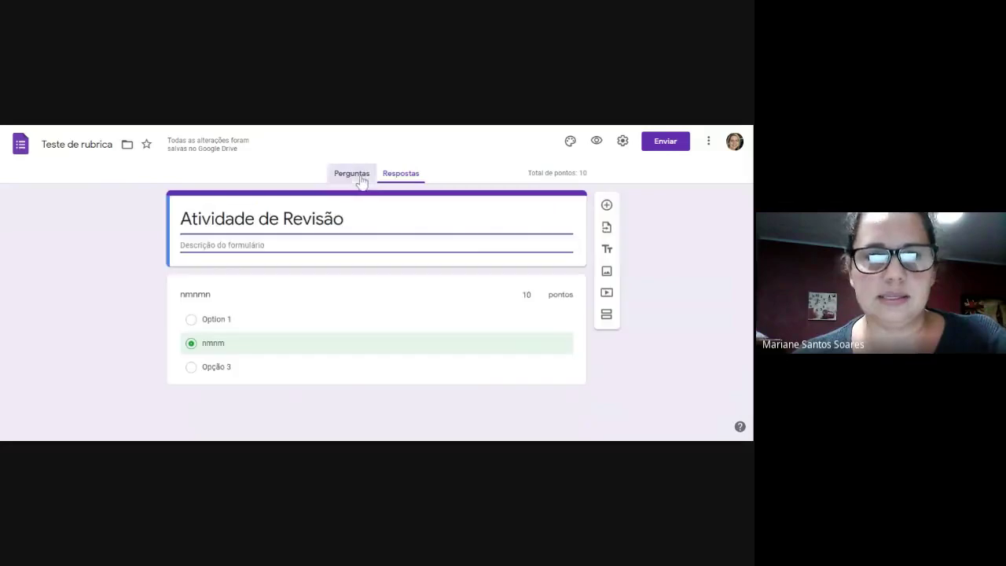
pyautogui.click(568, 141)
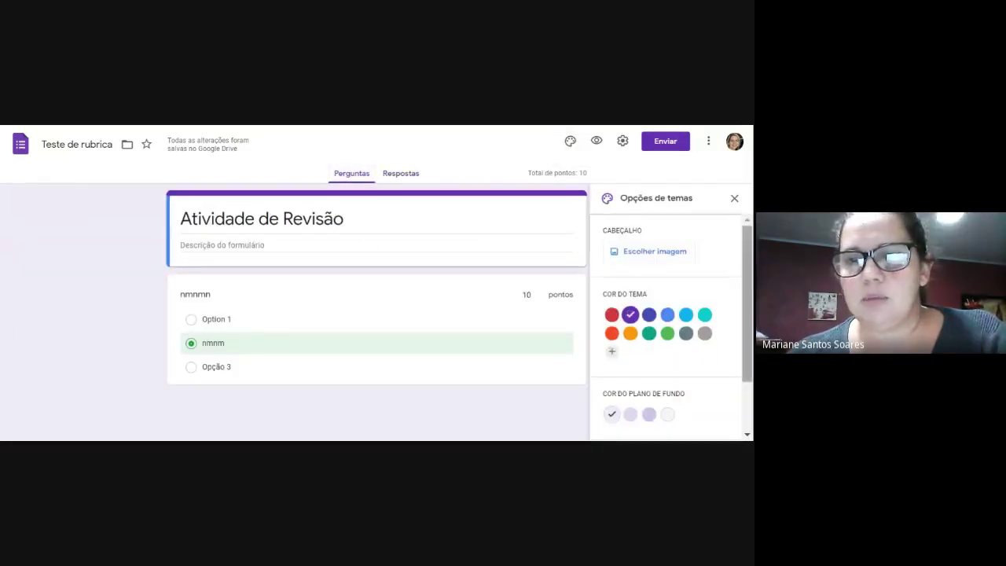
pyautogui.scroll(-2, 666, 341)
pyautogui.scroll(2, 665, 367)
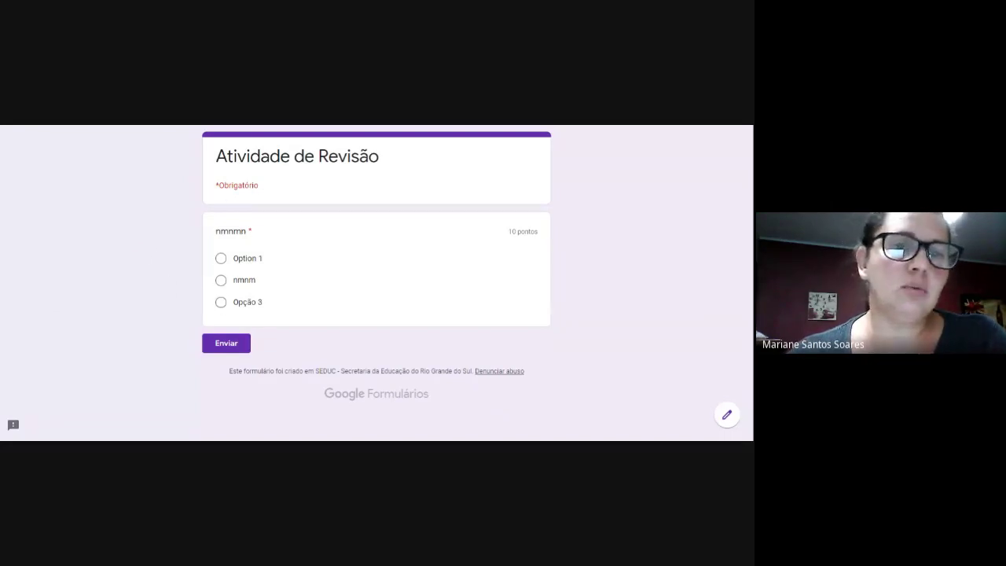
# Submit a test response with Opção 3 and scroll through the 0/10 score and feedback.
pyautogui.click(221, 302)
pyautogui.click(223, 351)
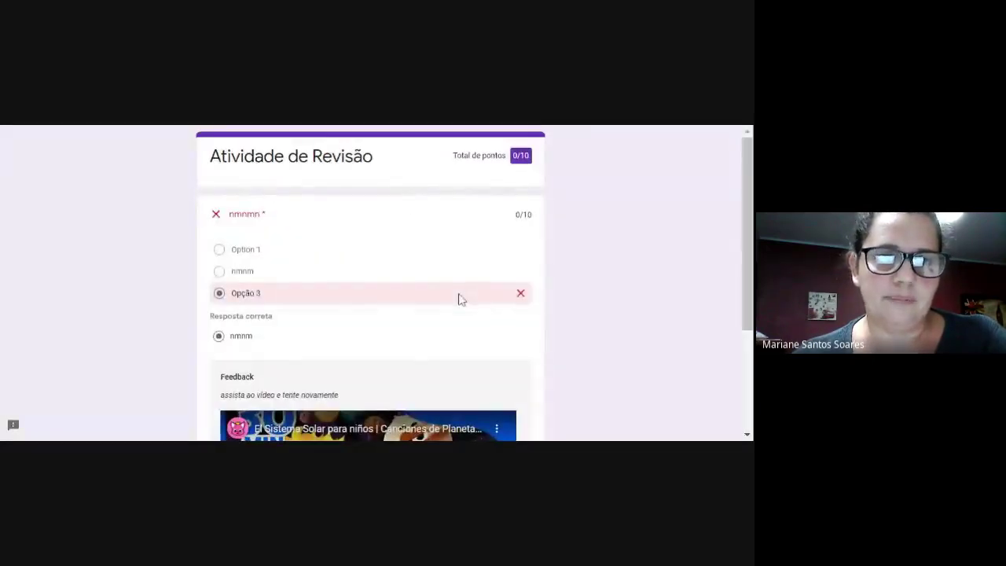
pyautogui.scroll(-3, 460, 299)
pyautogui.scroll(3, 460, 299)
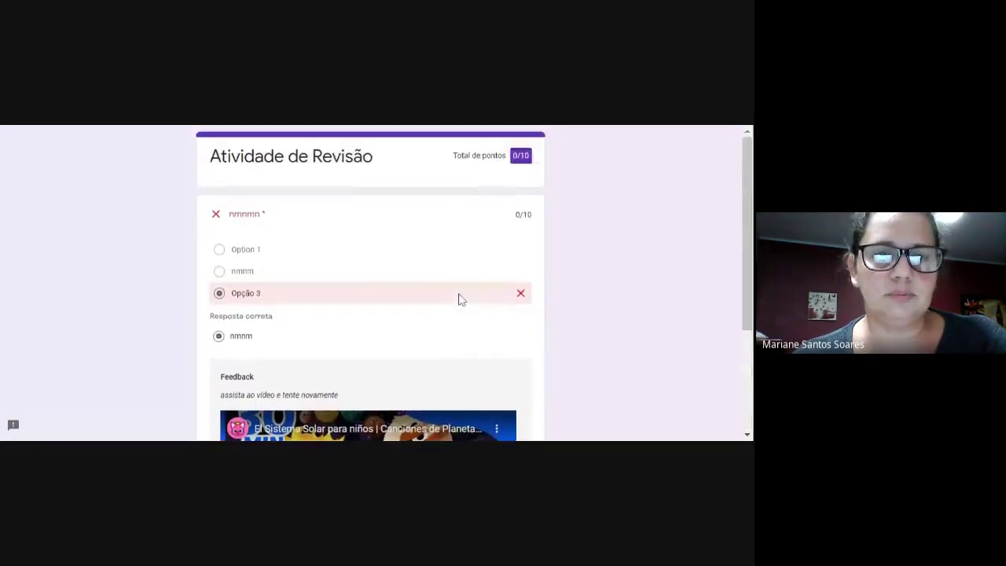
pyautogui.scroll(-3, 460, 298)
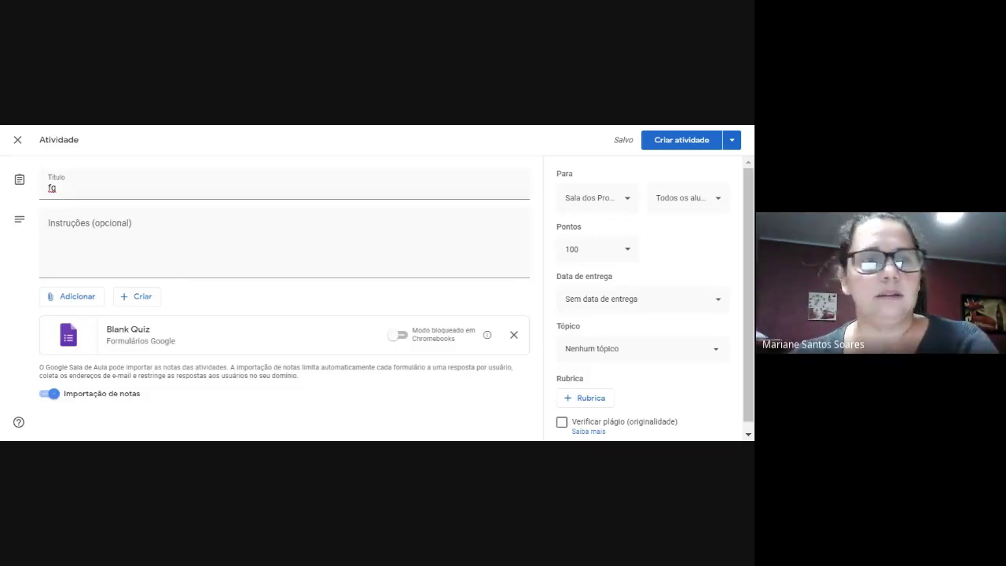
# Switch back to the Forms tab and close the Configurações page.
pyautogui.hotkey('ctrl', 'Tab')
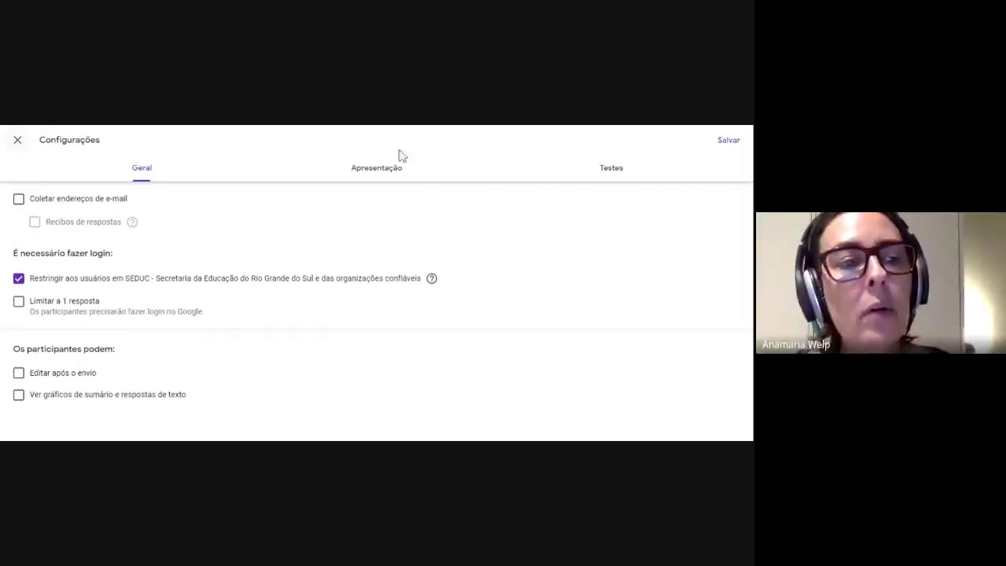
pyautogui.click(17, 141)
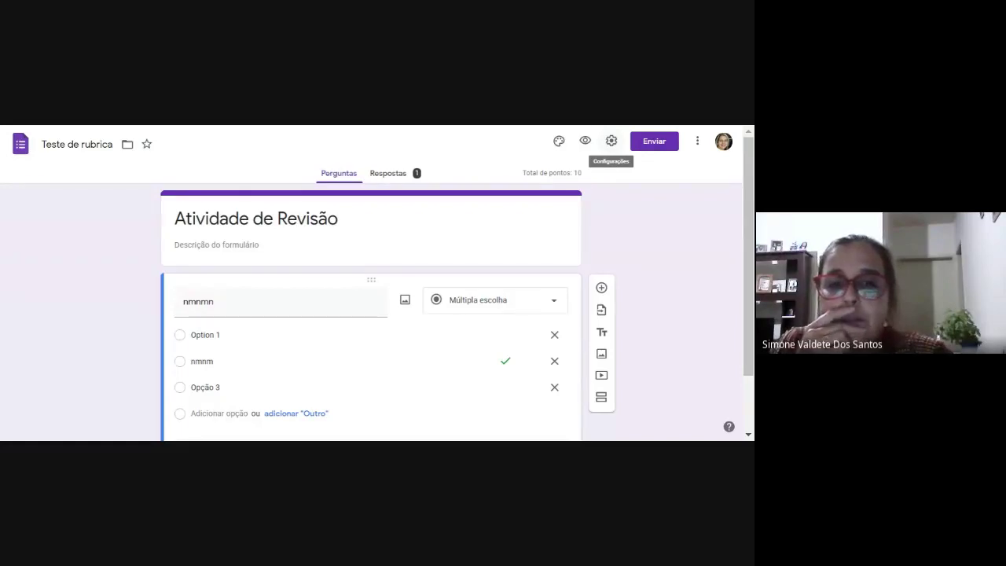
pyautogui.click(610, 141)
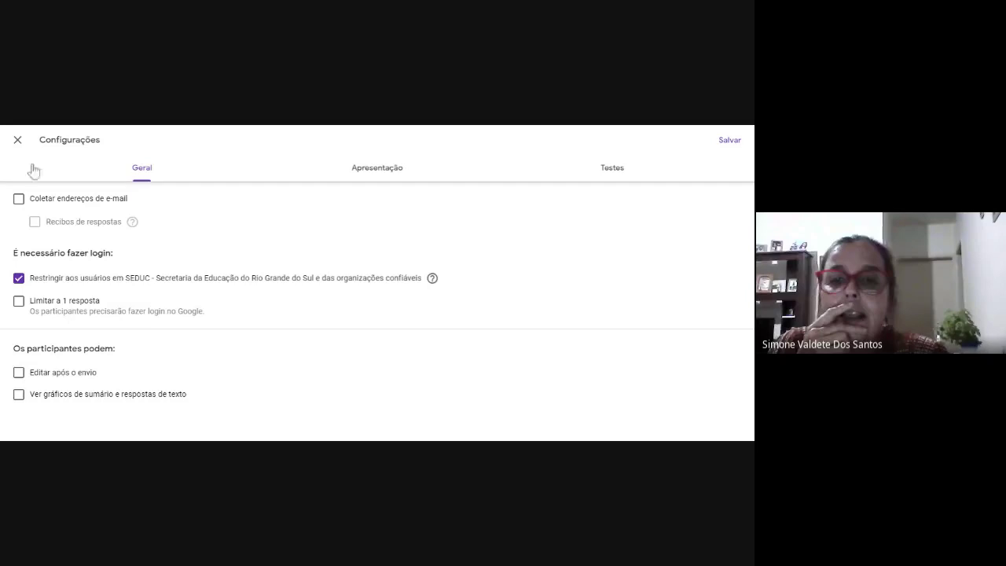
pyautogui.click(18, 141)
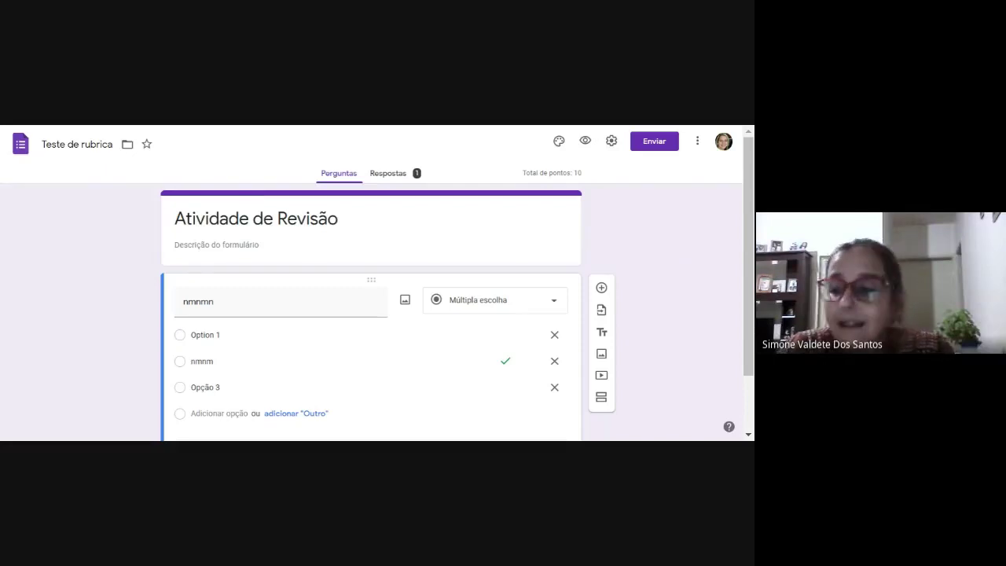
# Glance at the responses summary, then go back to the Perguntas editor for question nmnmn.
pyautogui.click(396, 173)
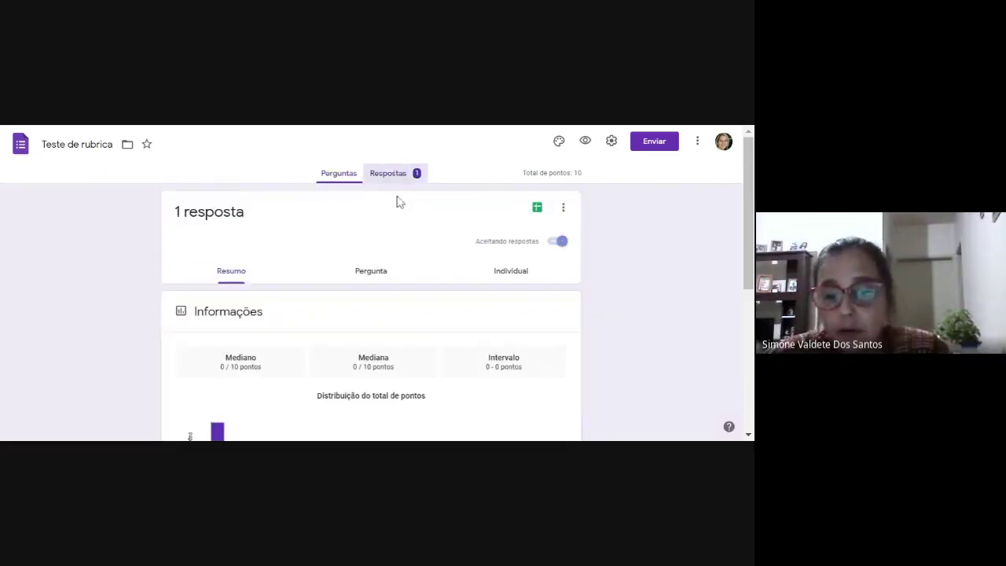
pyautogui.click(346, 186)
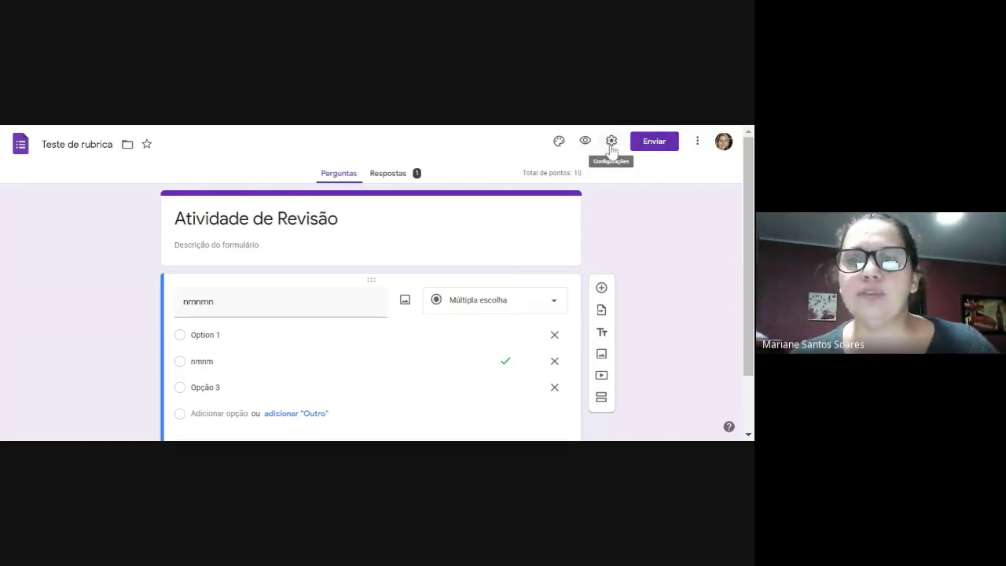
# Turn on e-mail collection with response receipts always sent.
pyautogui.click(611, 142)
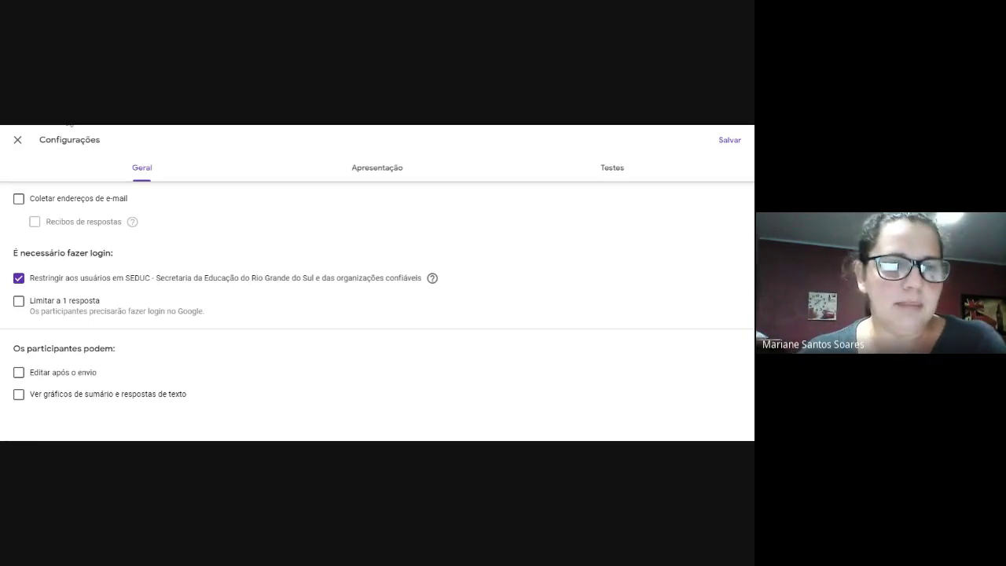
pyautogui.click(18, 199)
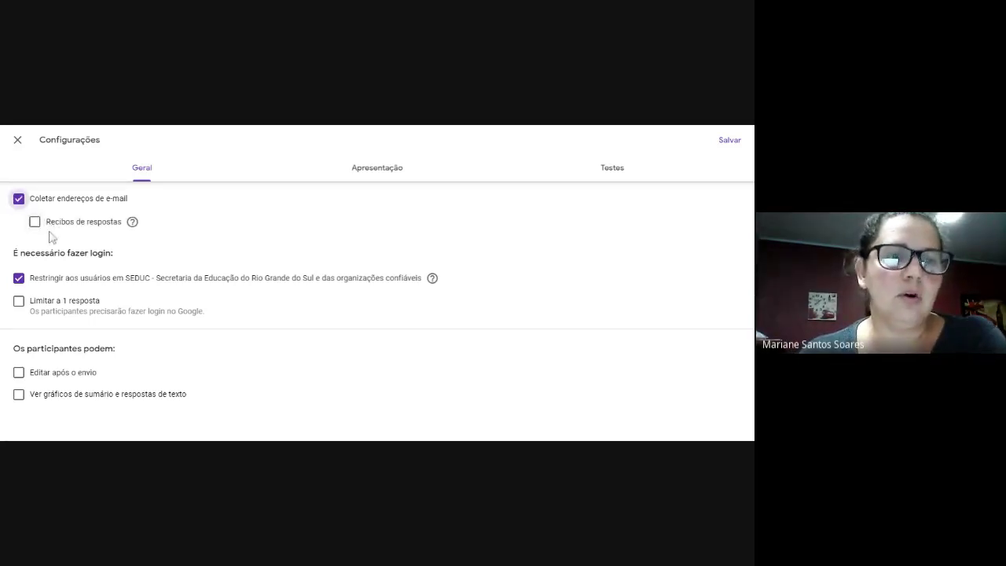
pyautogui.click(35, 222)
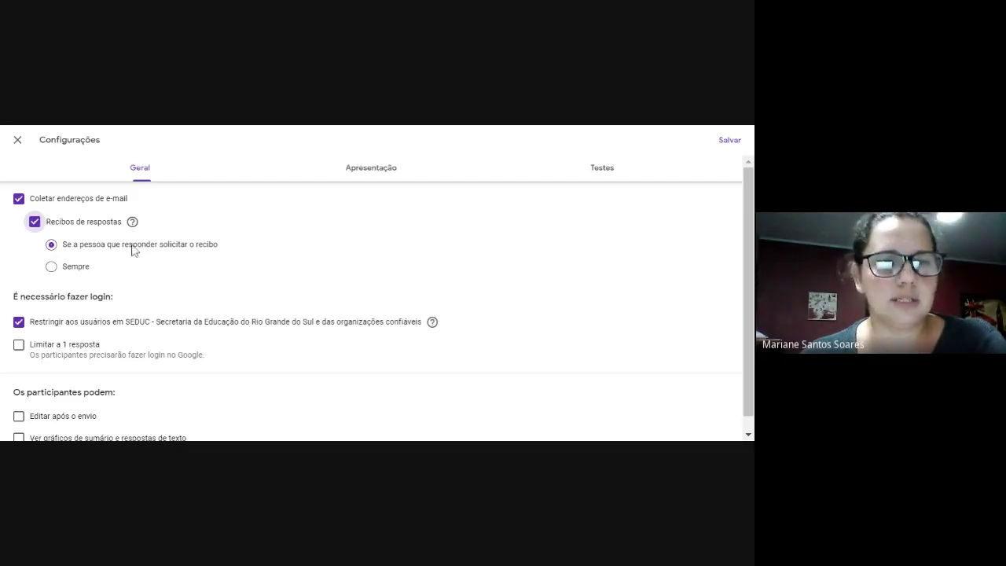
pyautogui.click(52, 271)
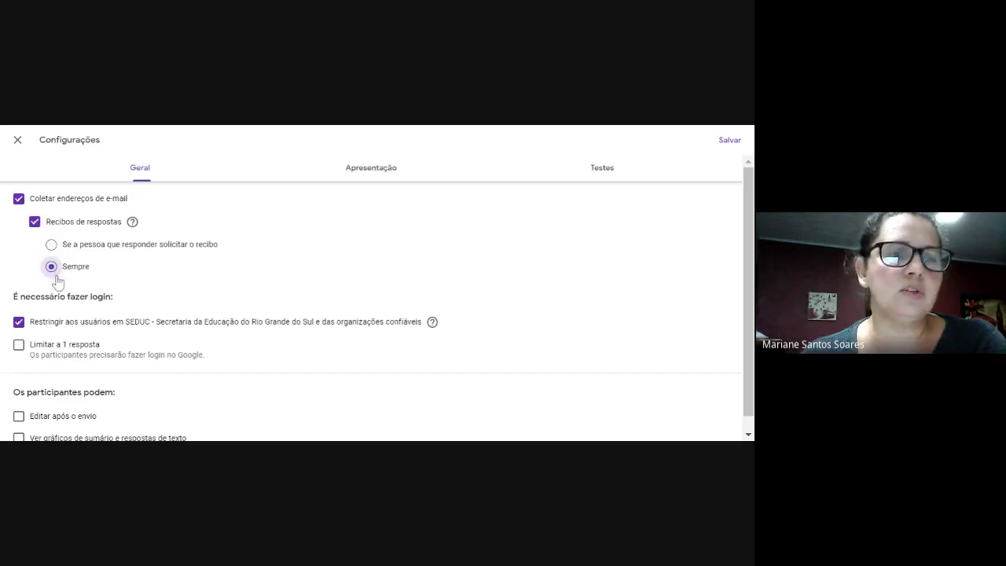
pyautogui.scroll(-1, 212, 273)
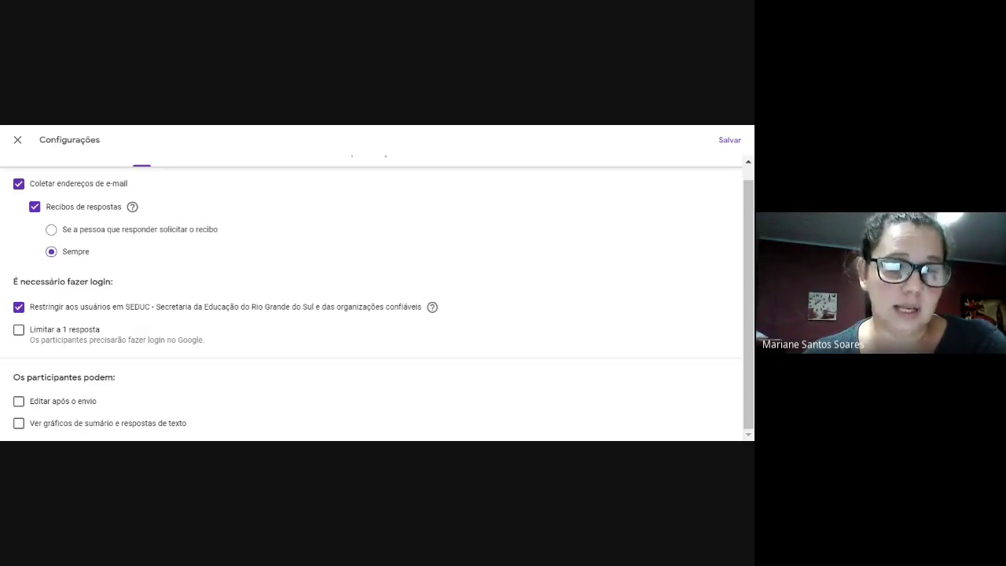
# Toggle the SEDUC restriction, 1-response limit, summary charts and edit-after-submit options on and off.
pyautogui.click(19, 307)
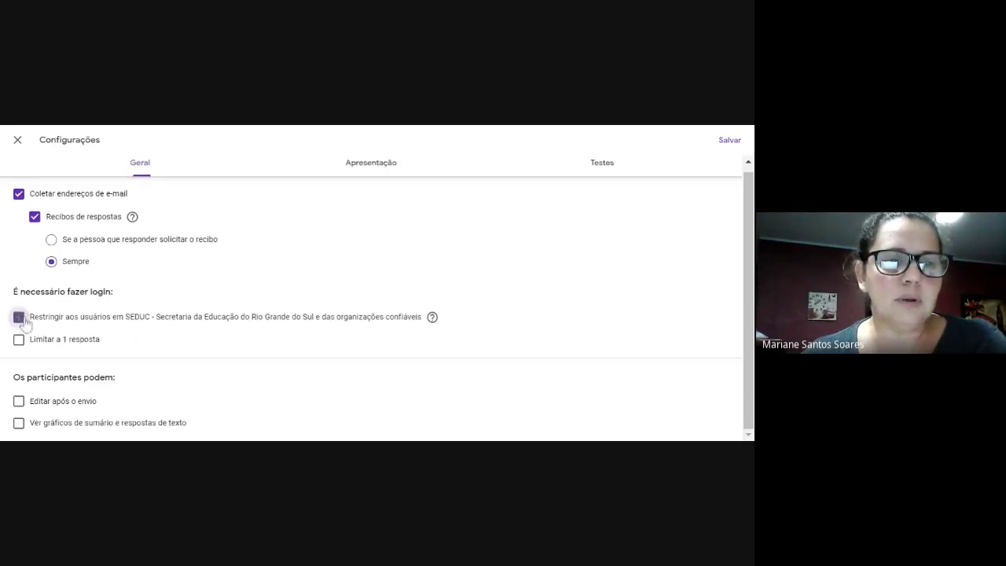
pyautogui.click(18, 317)
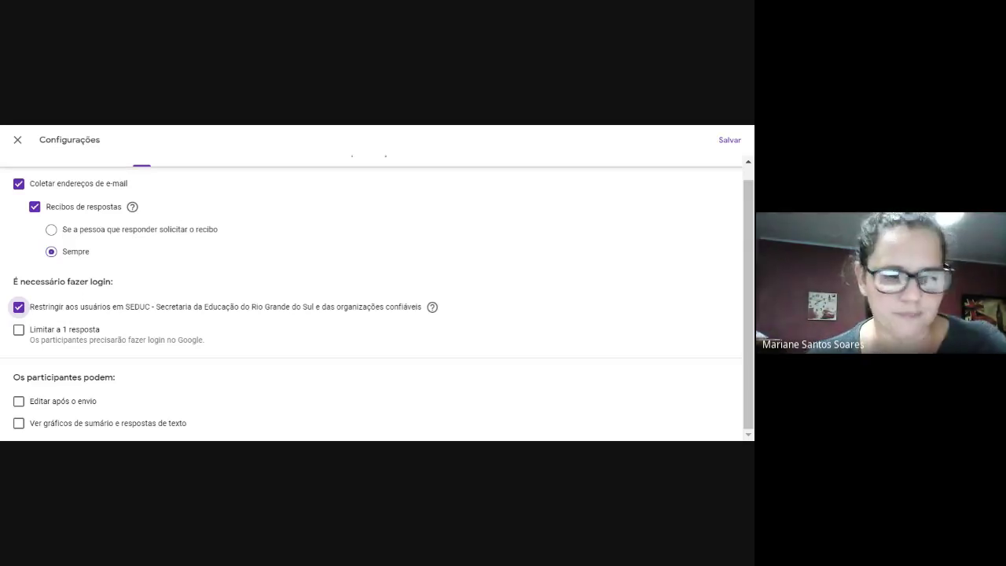
pyautogui.click(19, 331)
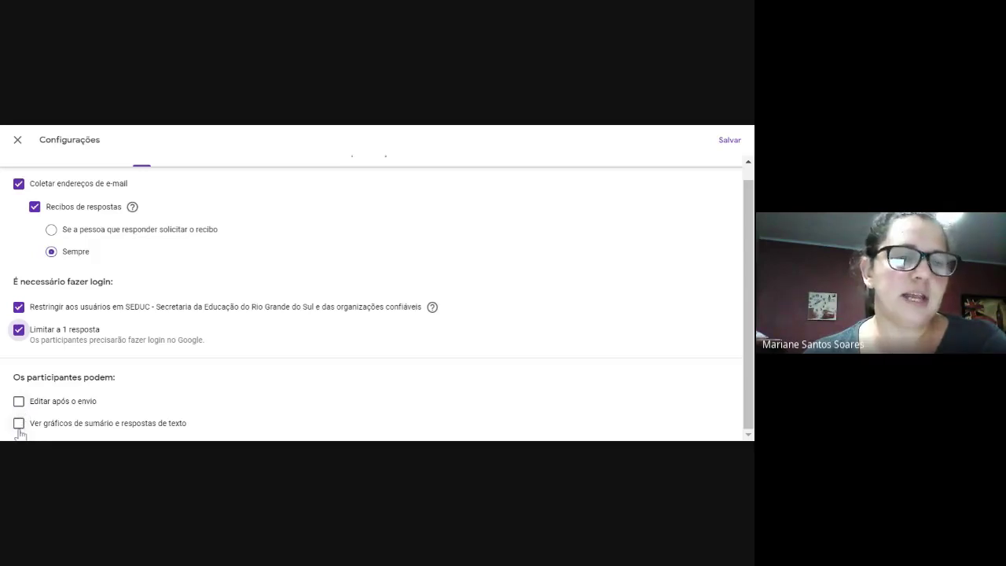
pyautogui.click(19, 424)
pyautogui.click(19, 401)
pyautogui.click(19, 425)
pyautogui.click(19, 402)
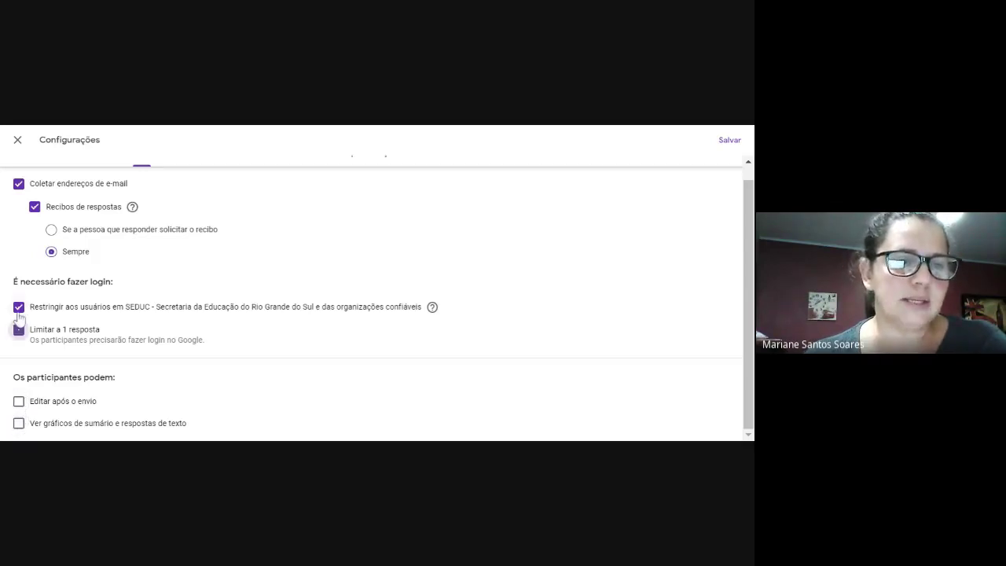
# Uncheck the 1-response limit, SEDUC restriction, receipts and e-mail collection, then view Apresentação.
pyautogui.click(19, 330)
pyautogui.click(19, 307)
pyautogui.click(35, 220)
pyautogui.click(19, 198)
pyautogui.click(356, 173)
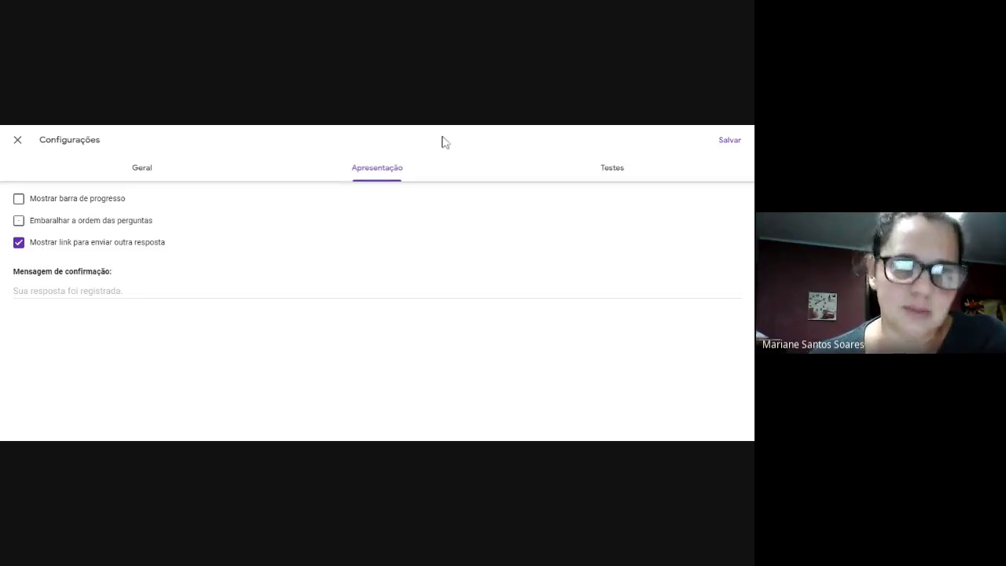
# Return to the Geral settings tab to confirm every option is unchecked.
pyautogui.click(133, 173)
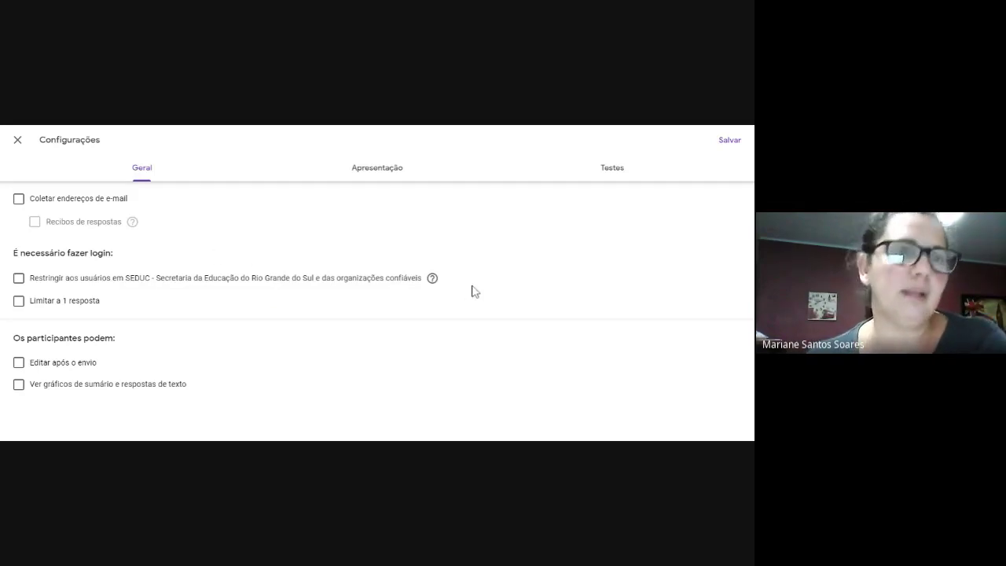
# In the Testes settings, release grades after manual review and hide missed questions, correct answers and point values.
pyautogui.click(610, 168)
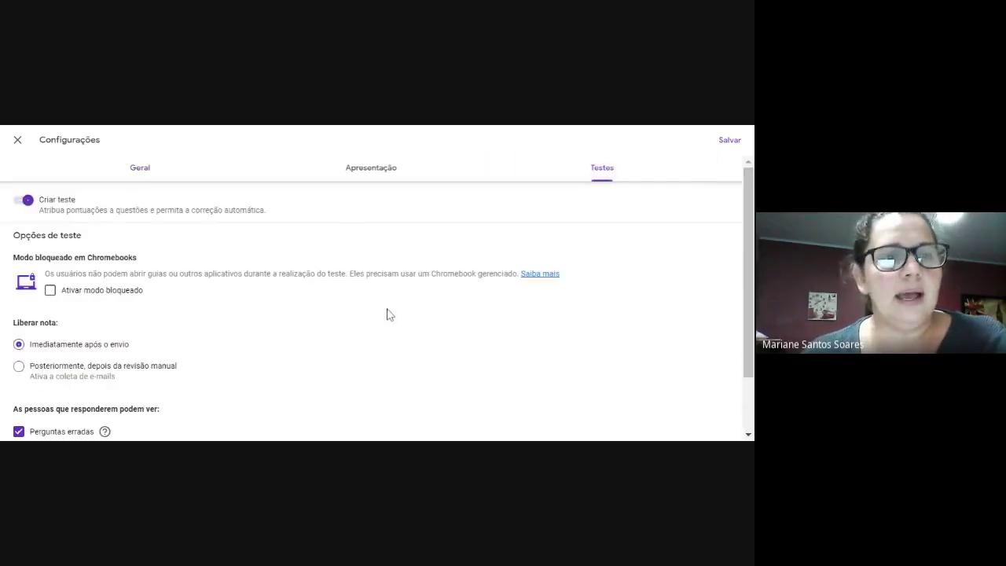
pyautogui.scroll(-2, 387, 314)
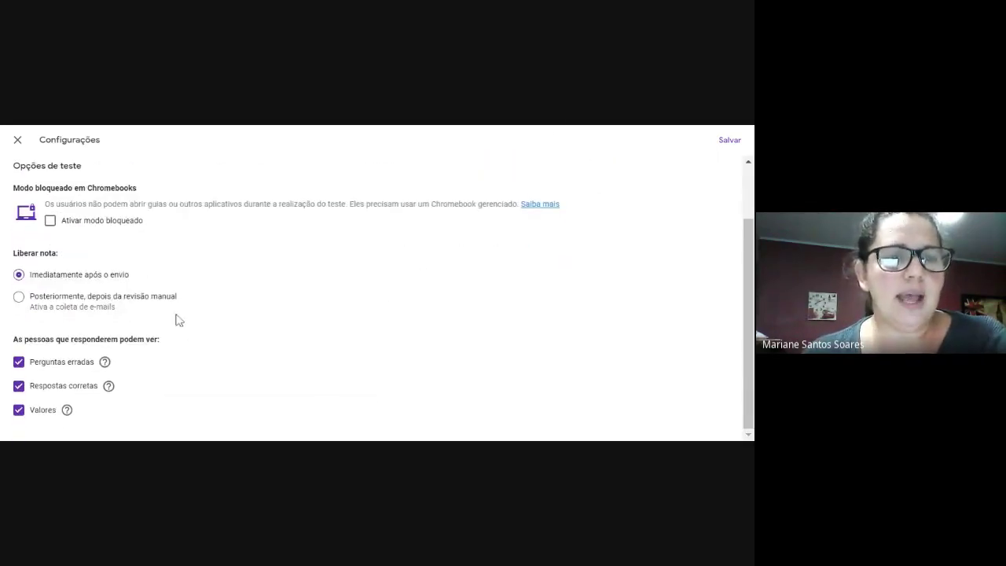
pyautogui.scroll(2, 315, 235)
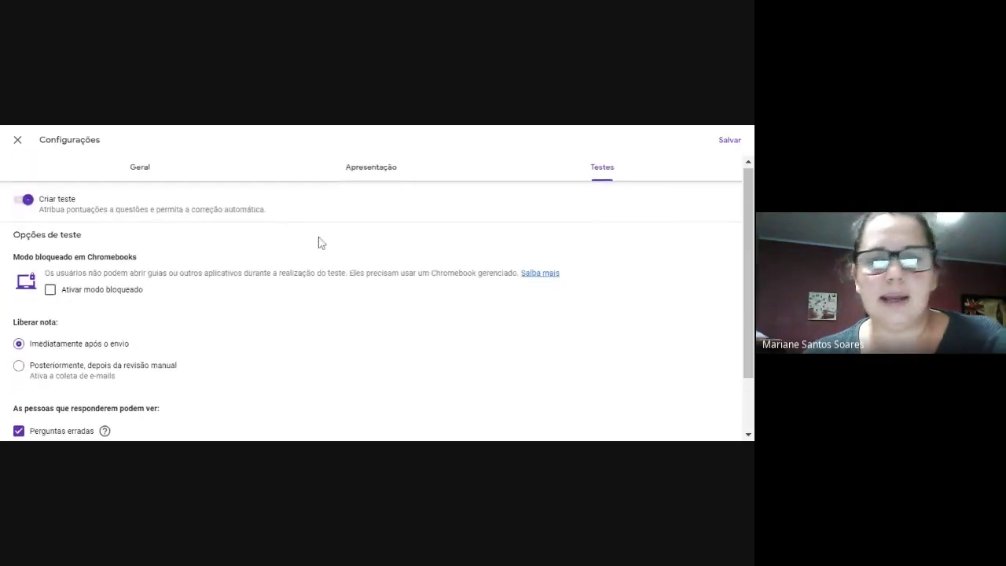
pyautogui.scroll(-2, 55, 342)
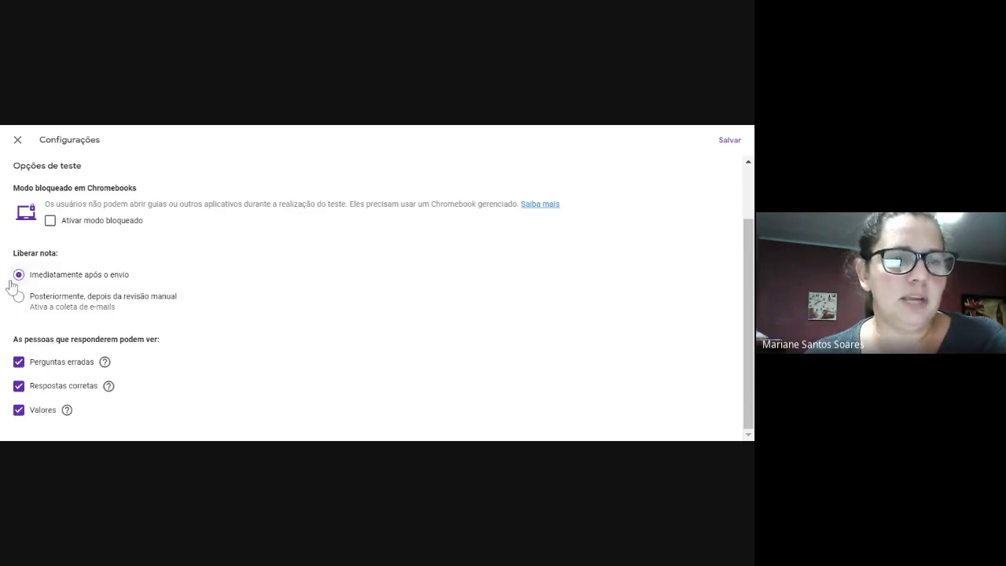
pyautogui.click(18, 297)
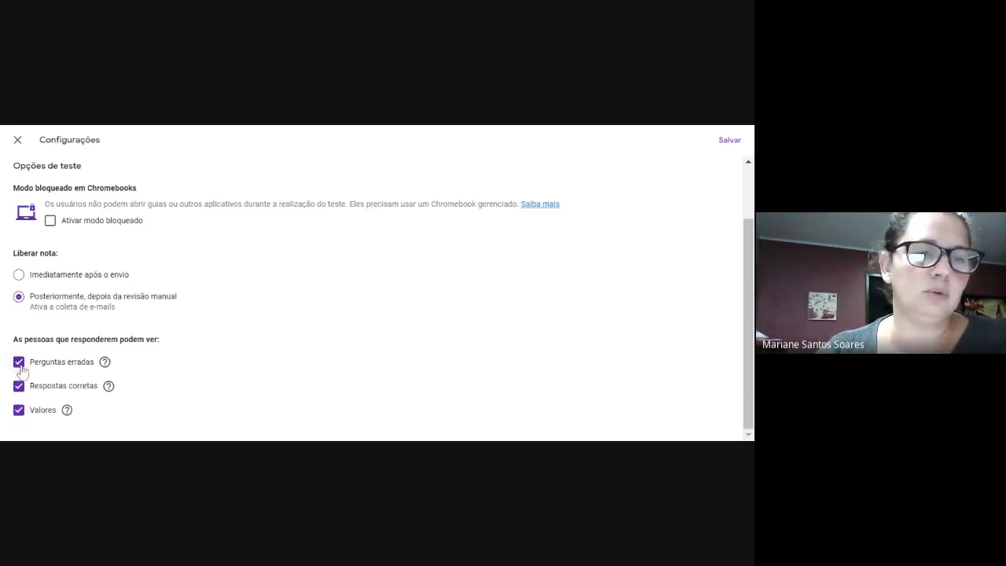
pyautogui.click(18, 410)
pyautogui.click(18, 386)
pyautogui.click(17, 363)
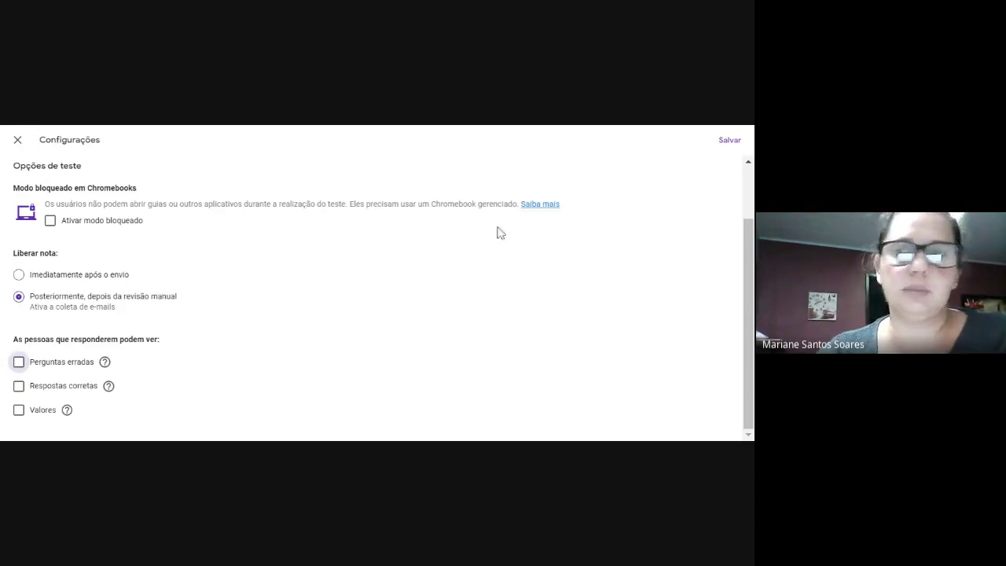
# Save the quiz settings and go back to the 'fg' activity draft tab in Classroom.
pyautogui.click(730, 140)
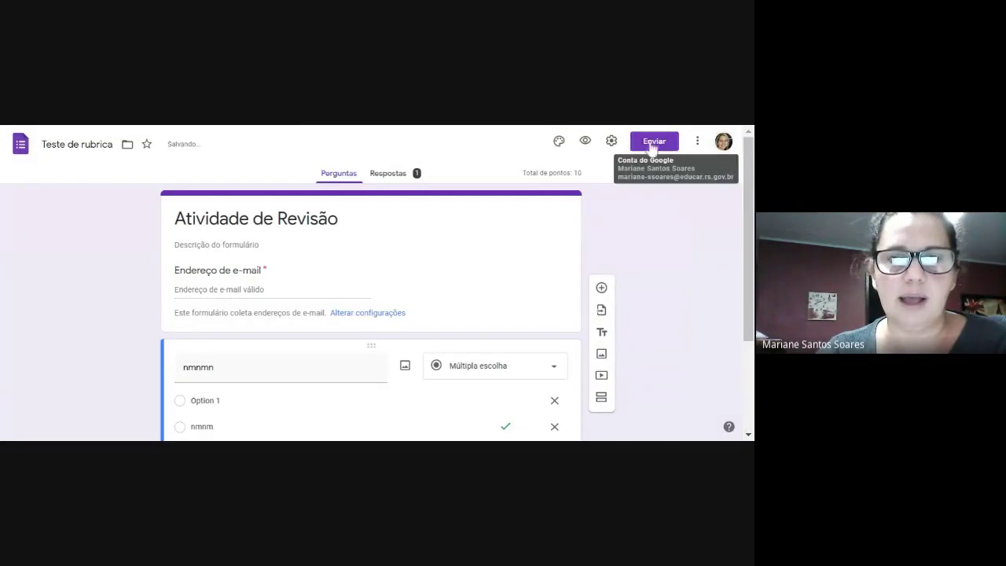
pyautogui.click(303, 130)
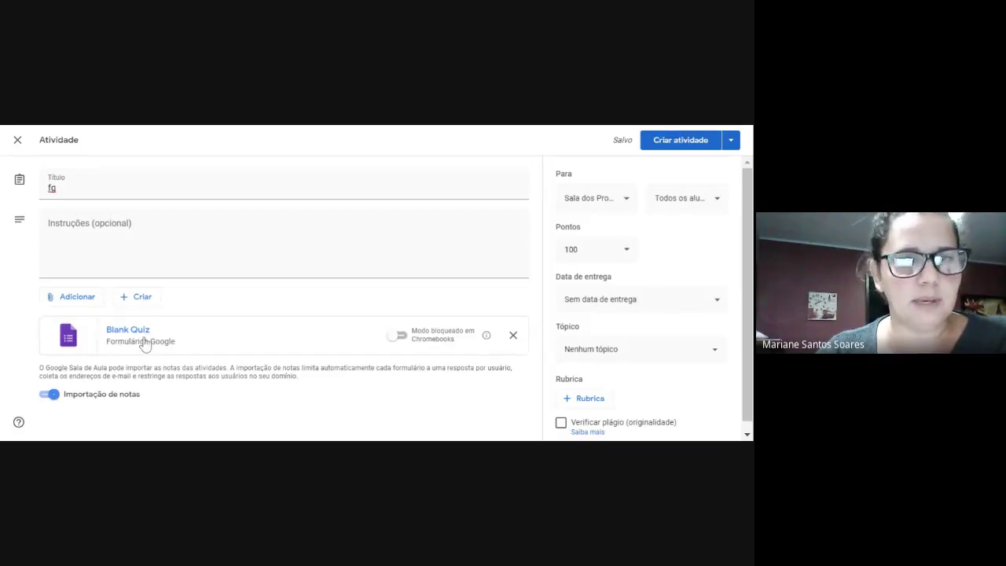
pyautogui.click(378, 126)
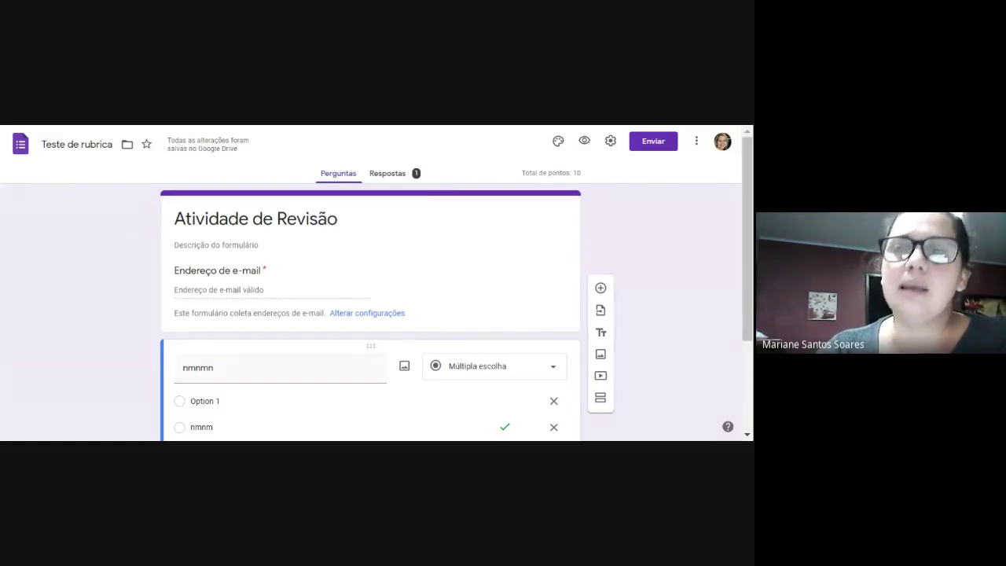
pyautogui.hotkey('ctrl', 'Tab')
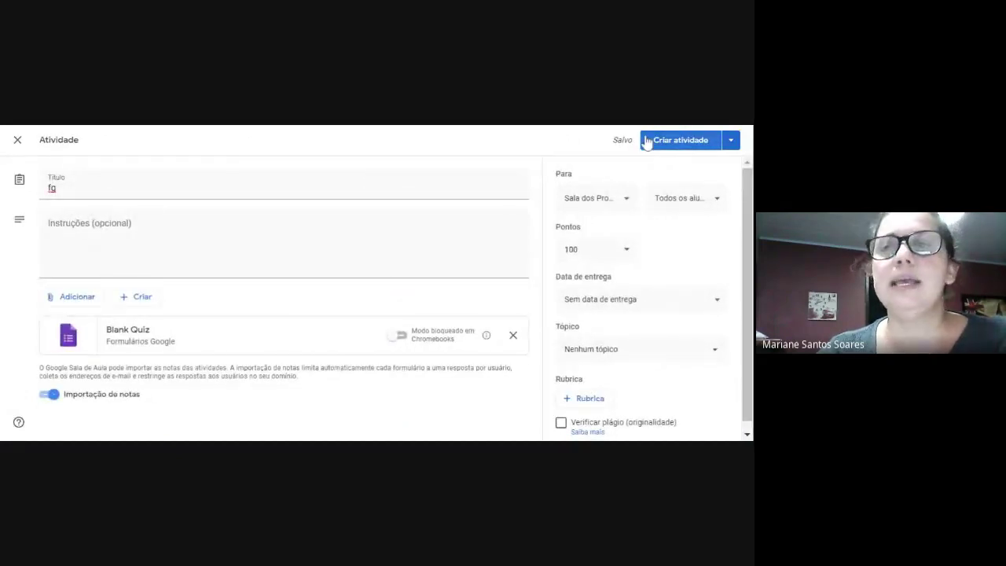
# Check the 'fg' draft's recipient classes, then show the Criar atividade posting options menu.
pyautogui.click(732, 140)
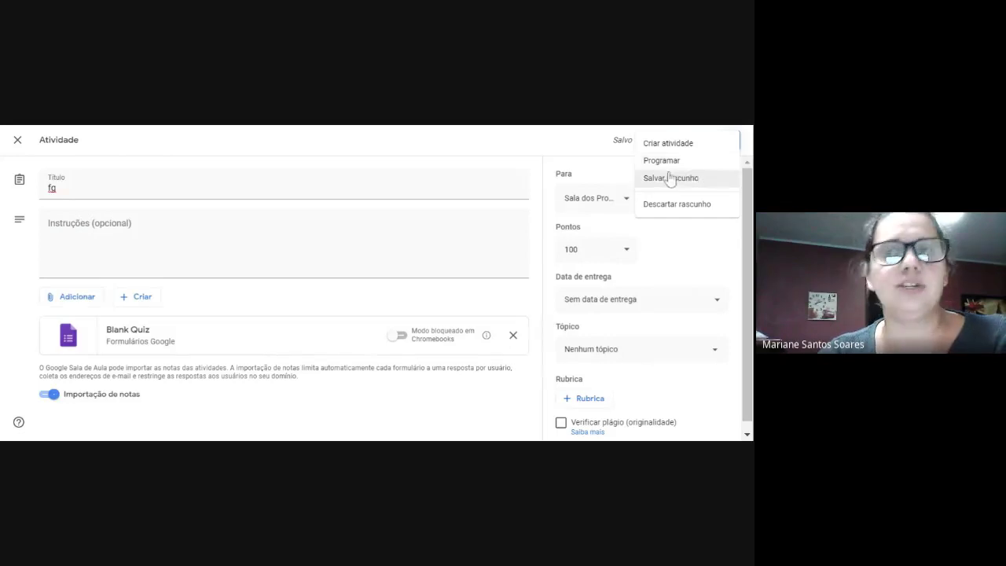
pyautogui.press('Escape')
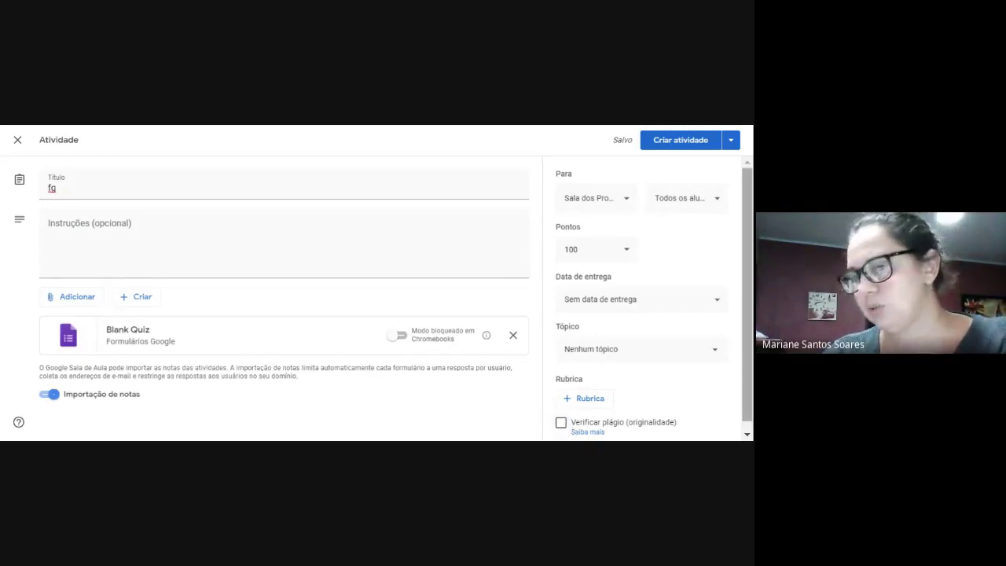
pyautogui.scroll(-1, 565, 428)
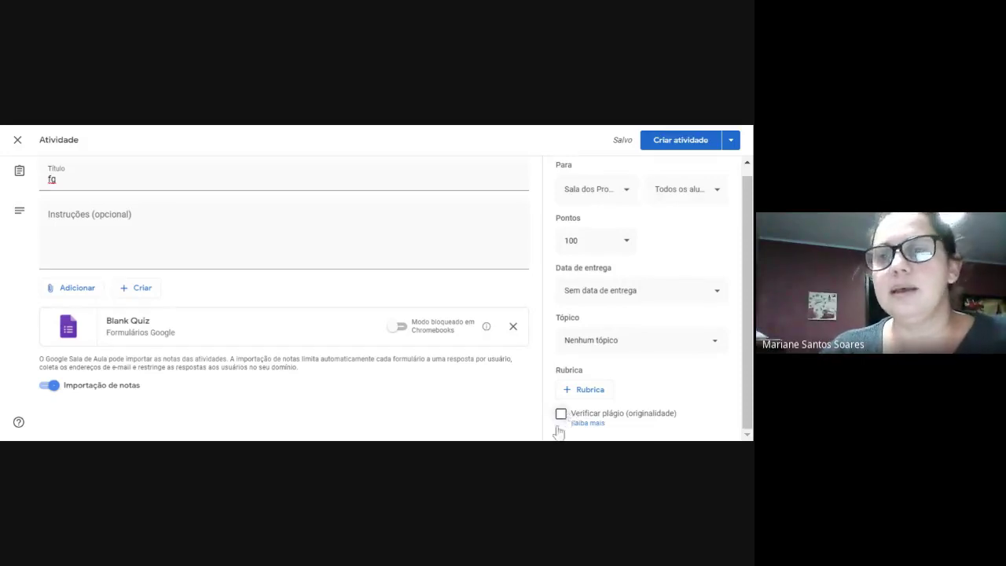
pyautogui.click(625, 196)
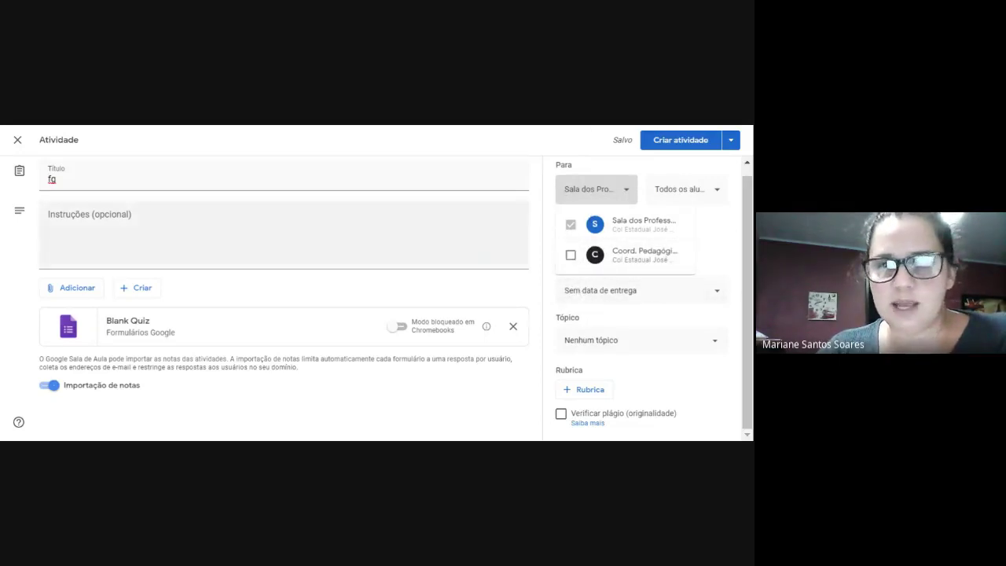
pyautogui.click(548, 228)
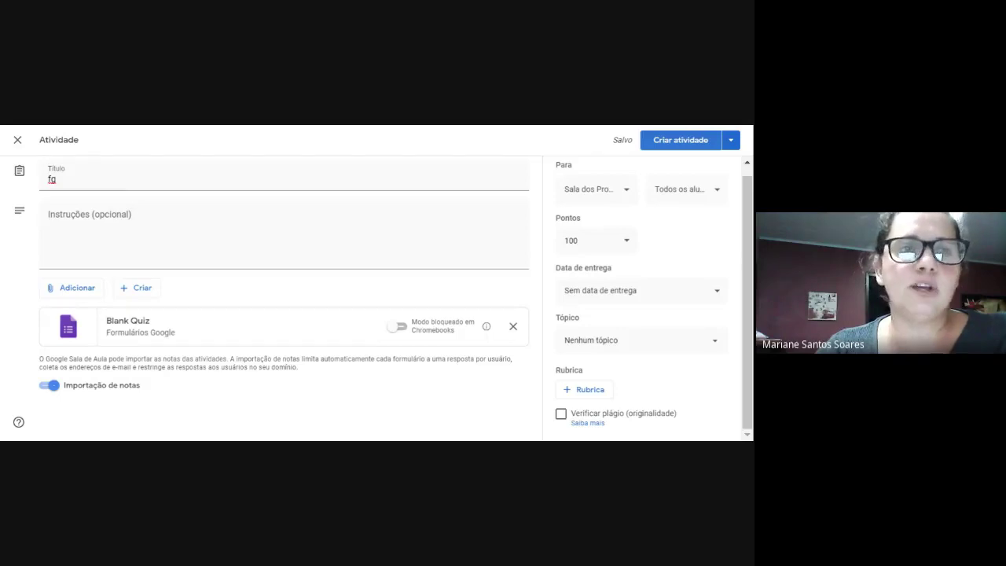
pyautogui.click(731, 140)
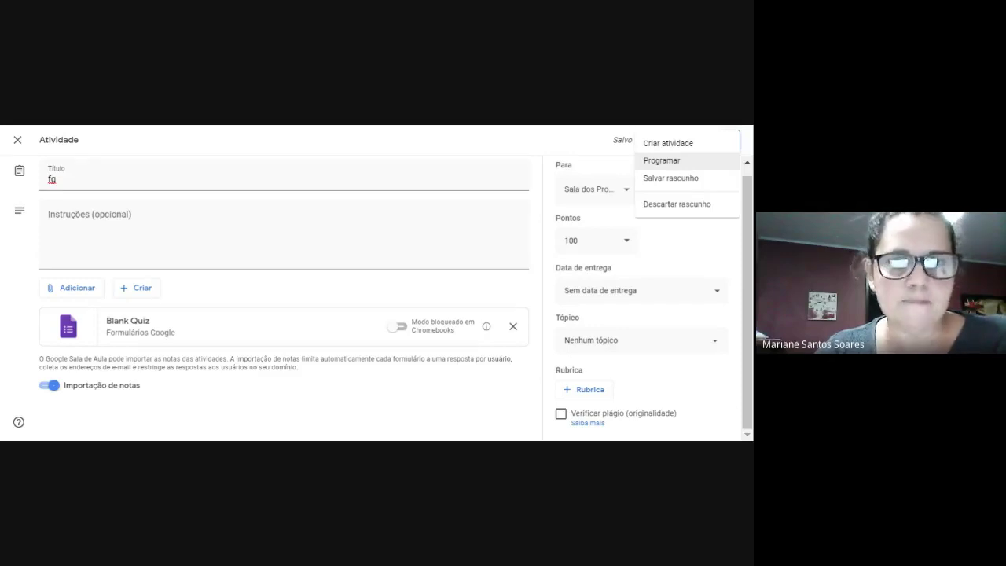
# Close the posting menu and exit the editor, keeping 'fg' as a draft in Atividades.
pyautogui.click(267, 126)
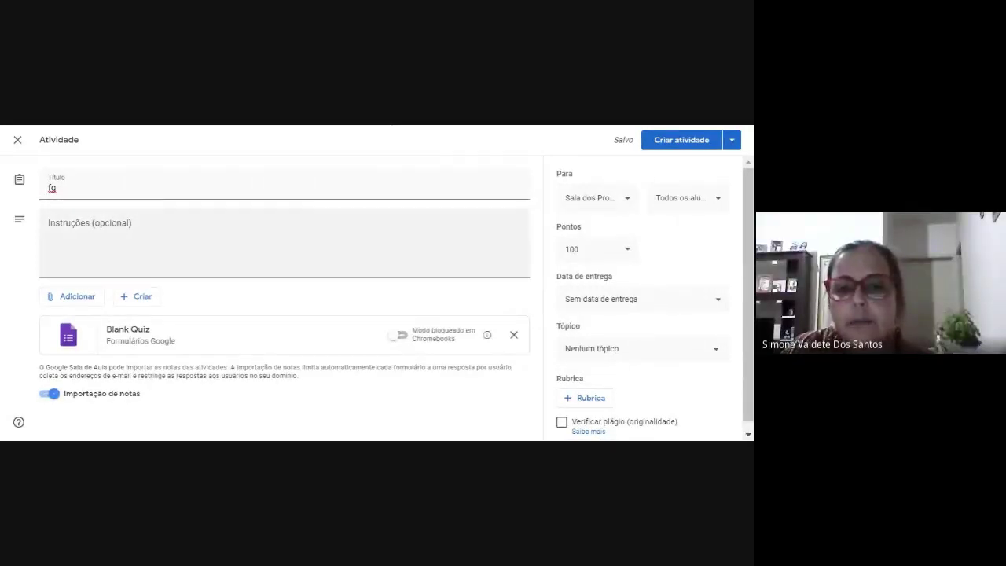
pyautogui.click(17, 140)
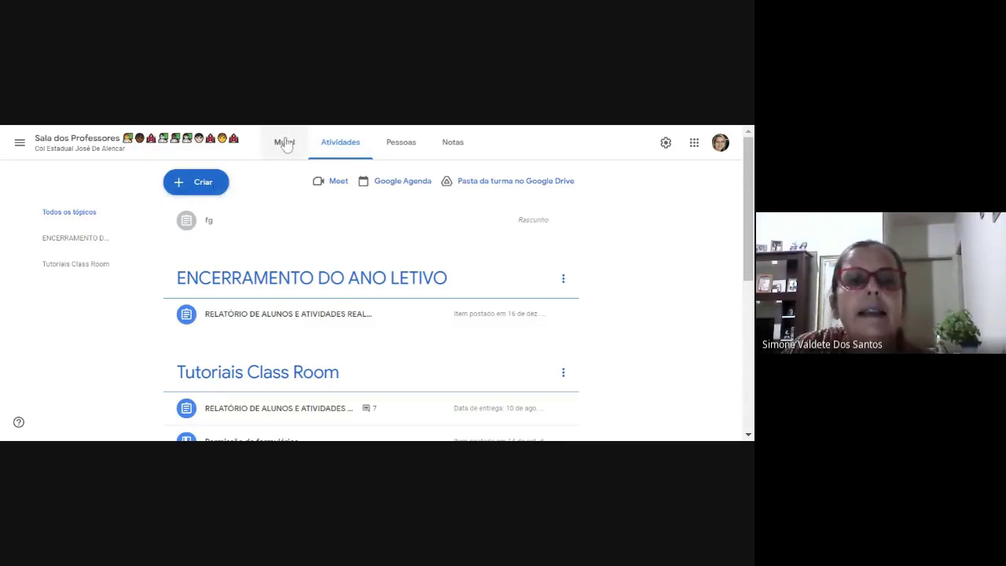
# Go to Turmas from the navigation panel and open the Sala dos Professores class.
pyautogui.click(17, 142)
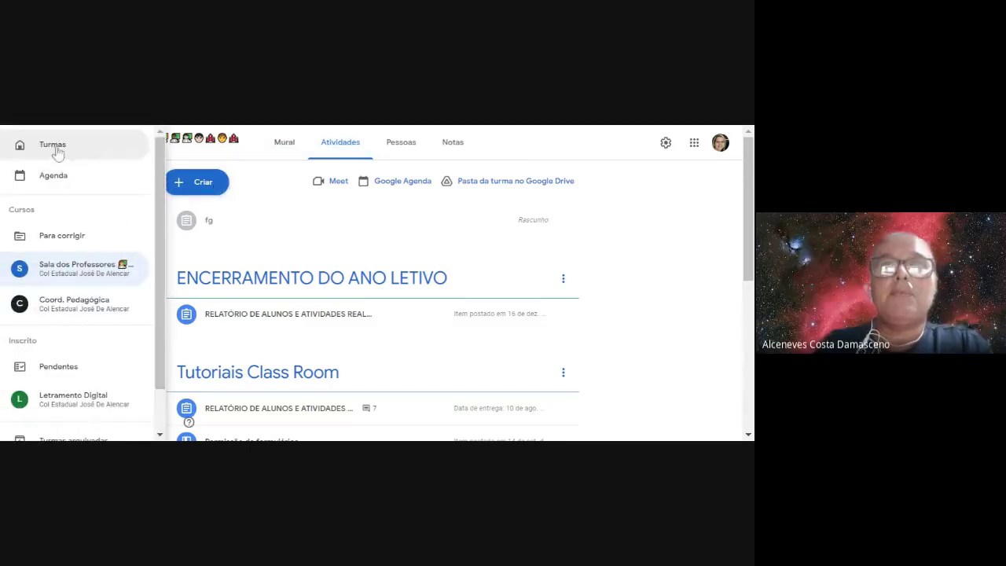
pyautogui.click(53, 148)
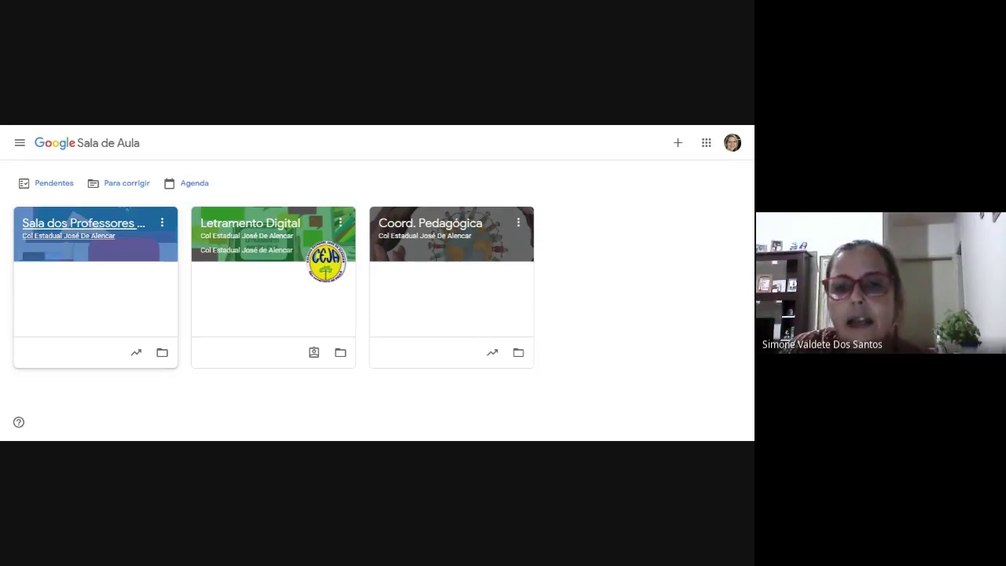
pyautogui.click(108, 235)
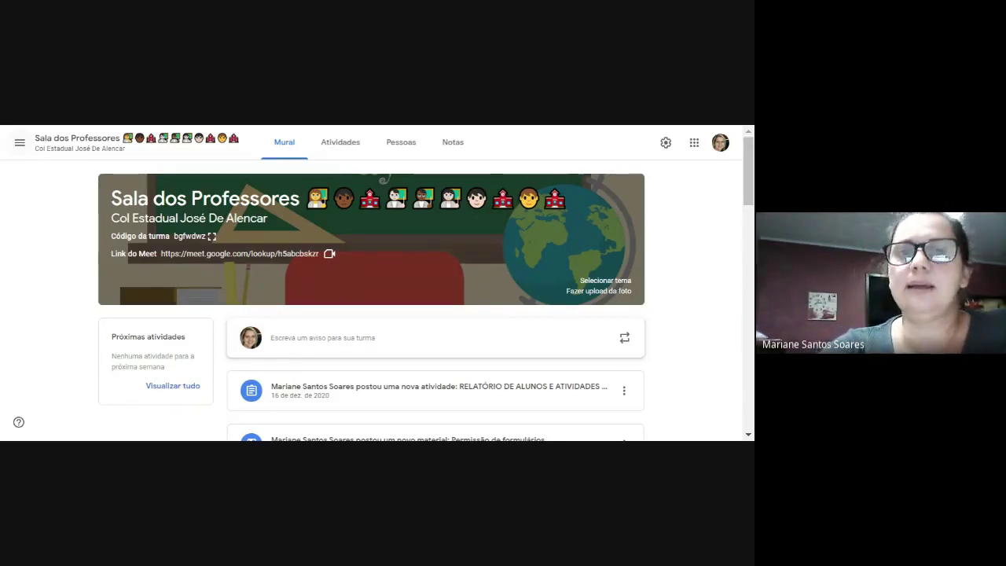
pyautogui.click(398, 145)
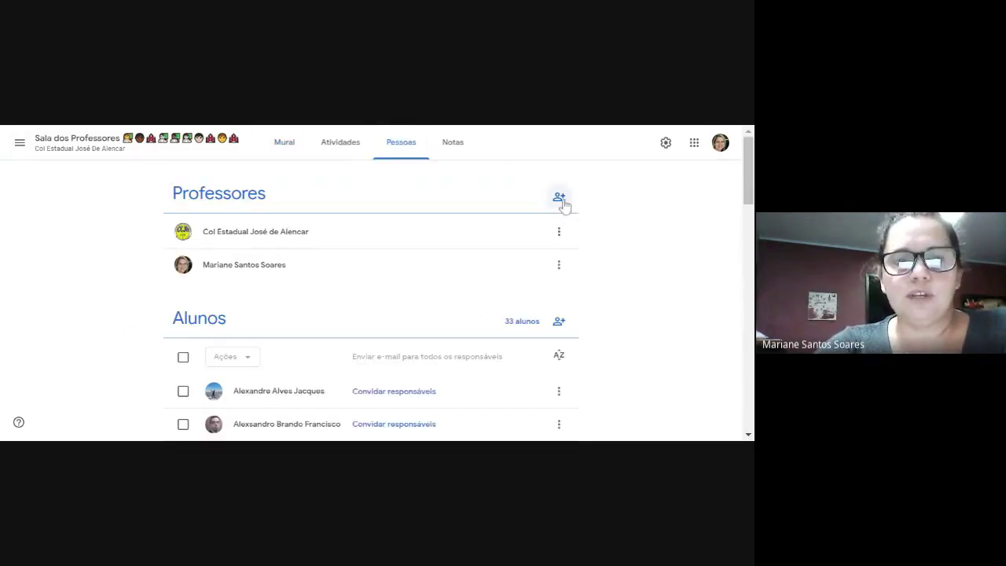
pyautogui.click(559, 198)
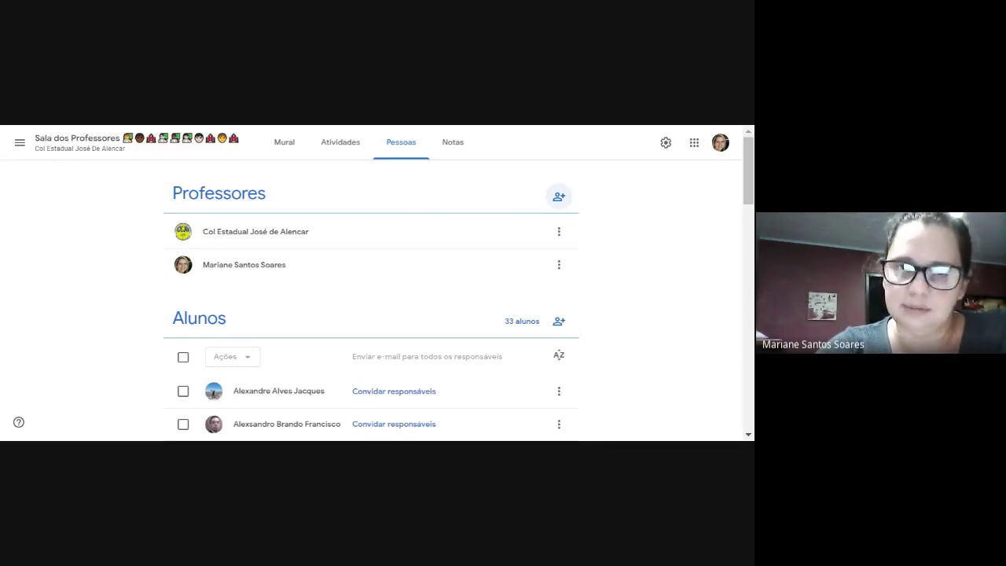
pyautogui.click(284, 151)
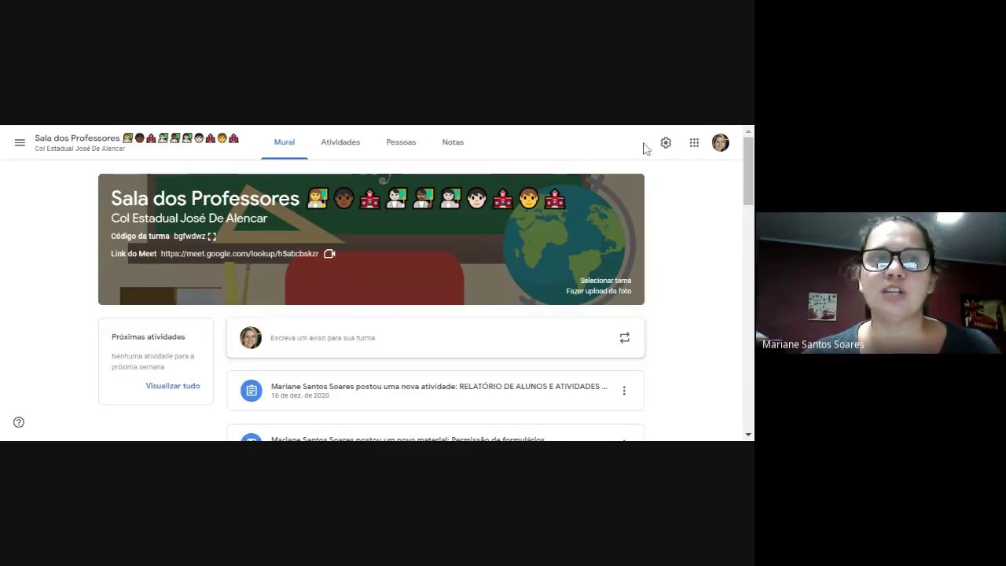
# Open the Menu principal navigation drawer listing classes and calendar.
pyautogui.click(19, 146)
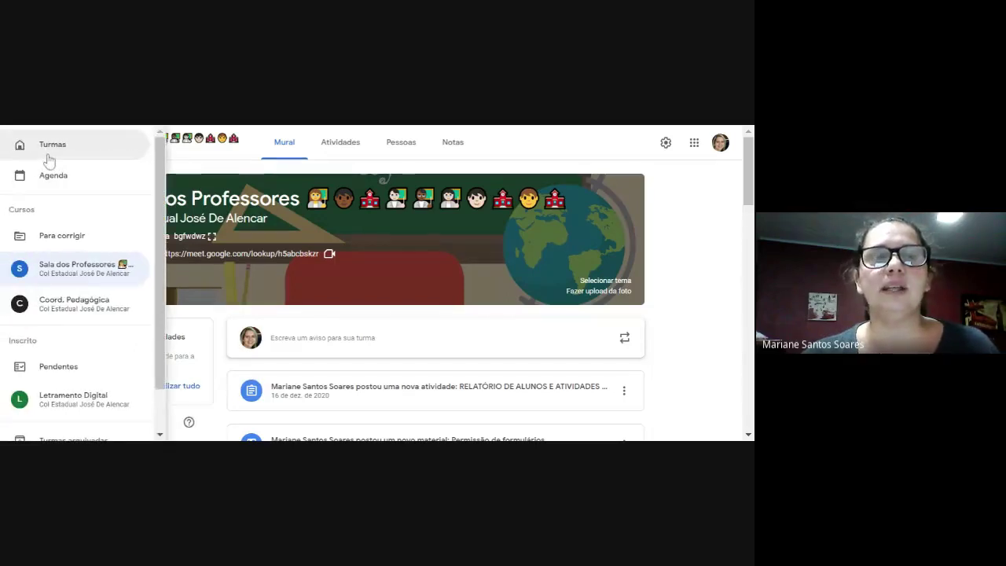